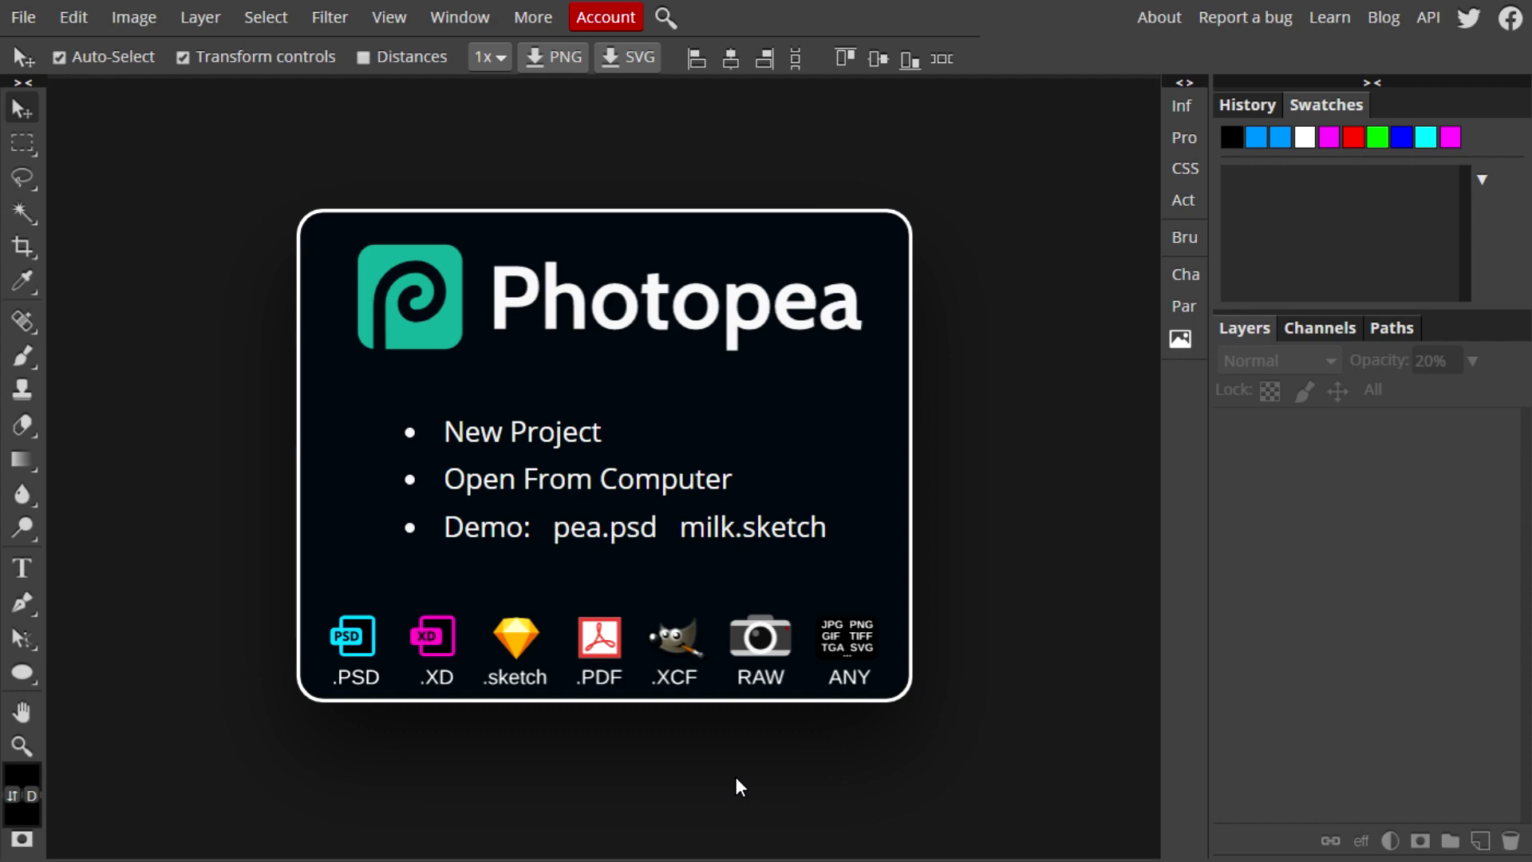
Create a new 800 × 800 px project named "Logo ex" at 72 DPI with a transparent background
left_click(576, 435)
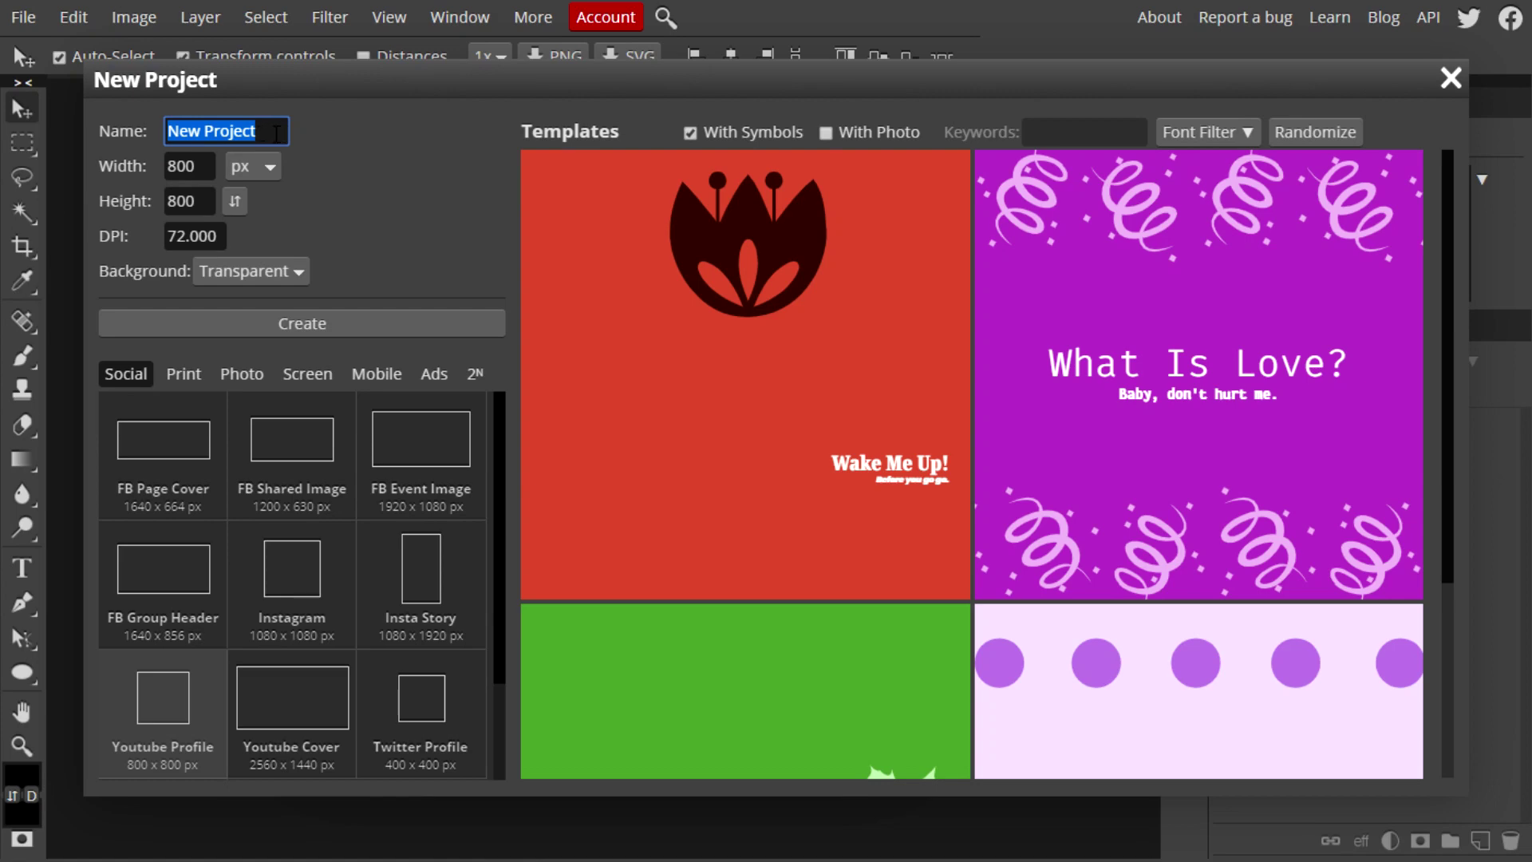
key("BackSpace")
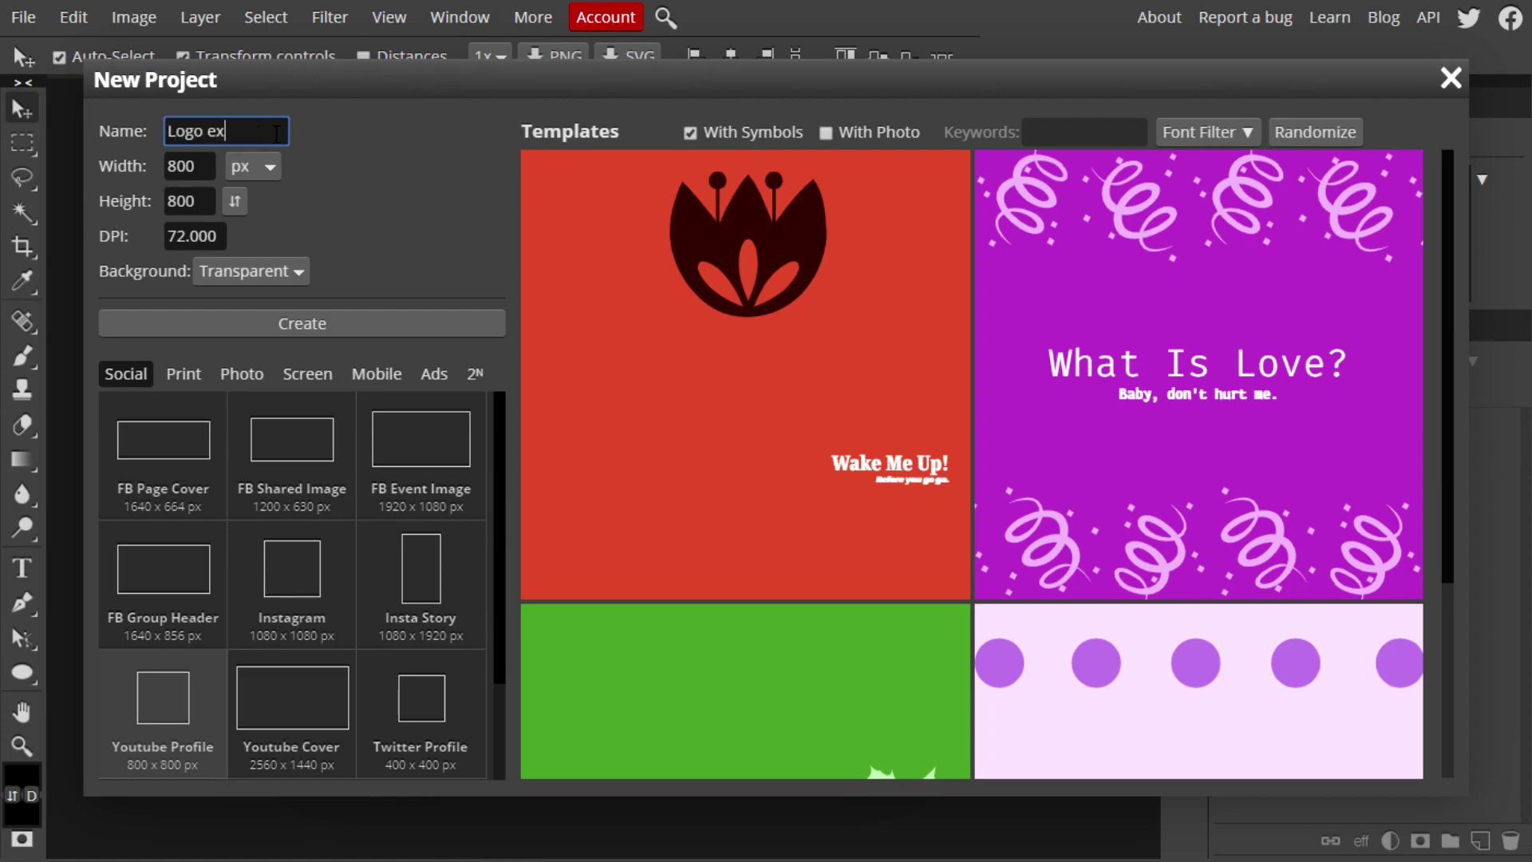
left_click(363, 172)
scroll(414, 451, "down", 2)
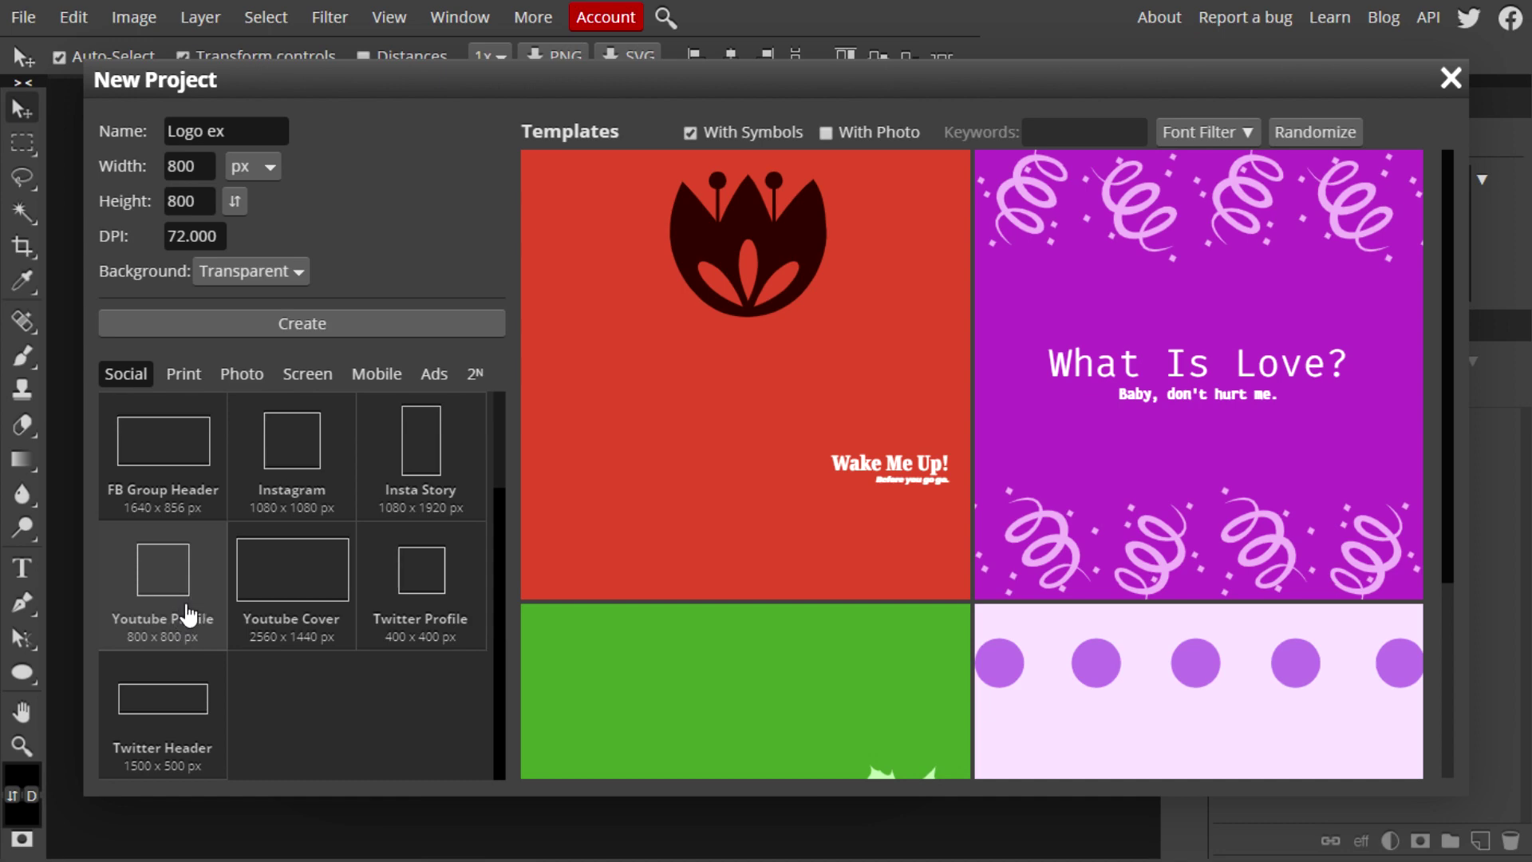
left_click(271, 269)
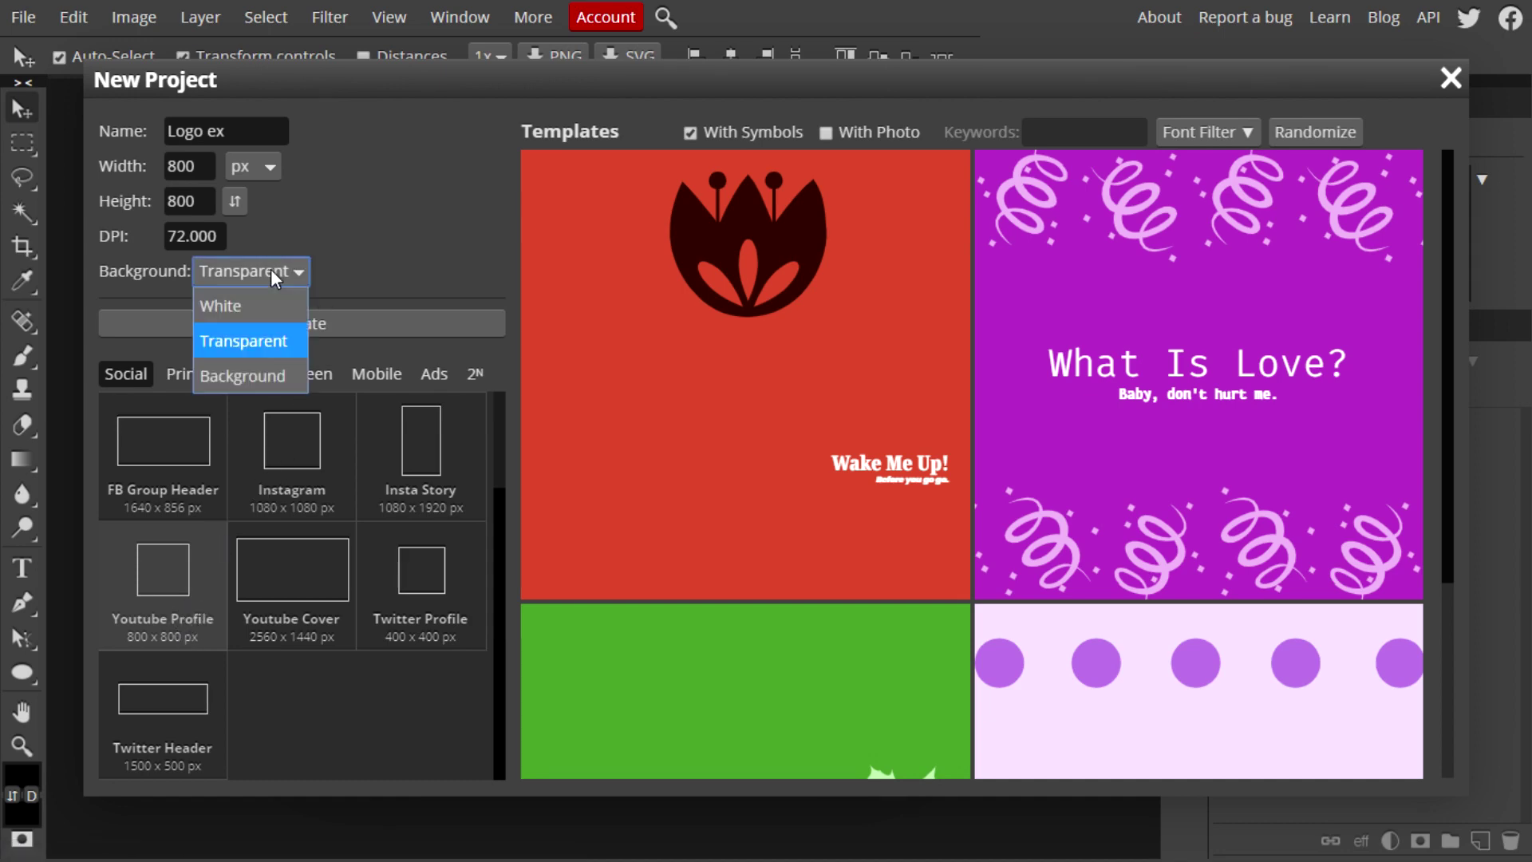
left_click(244, 342)
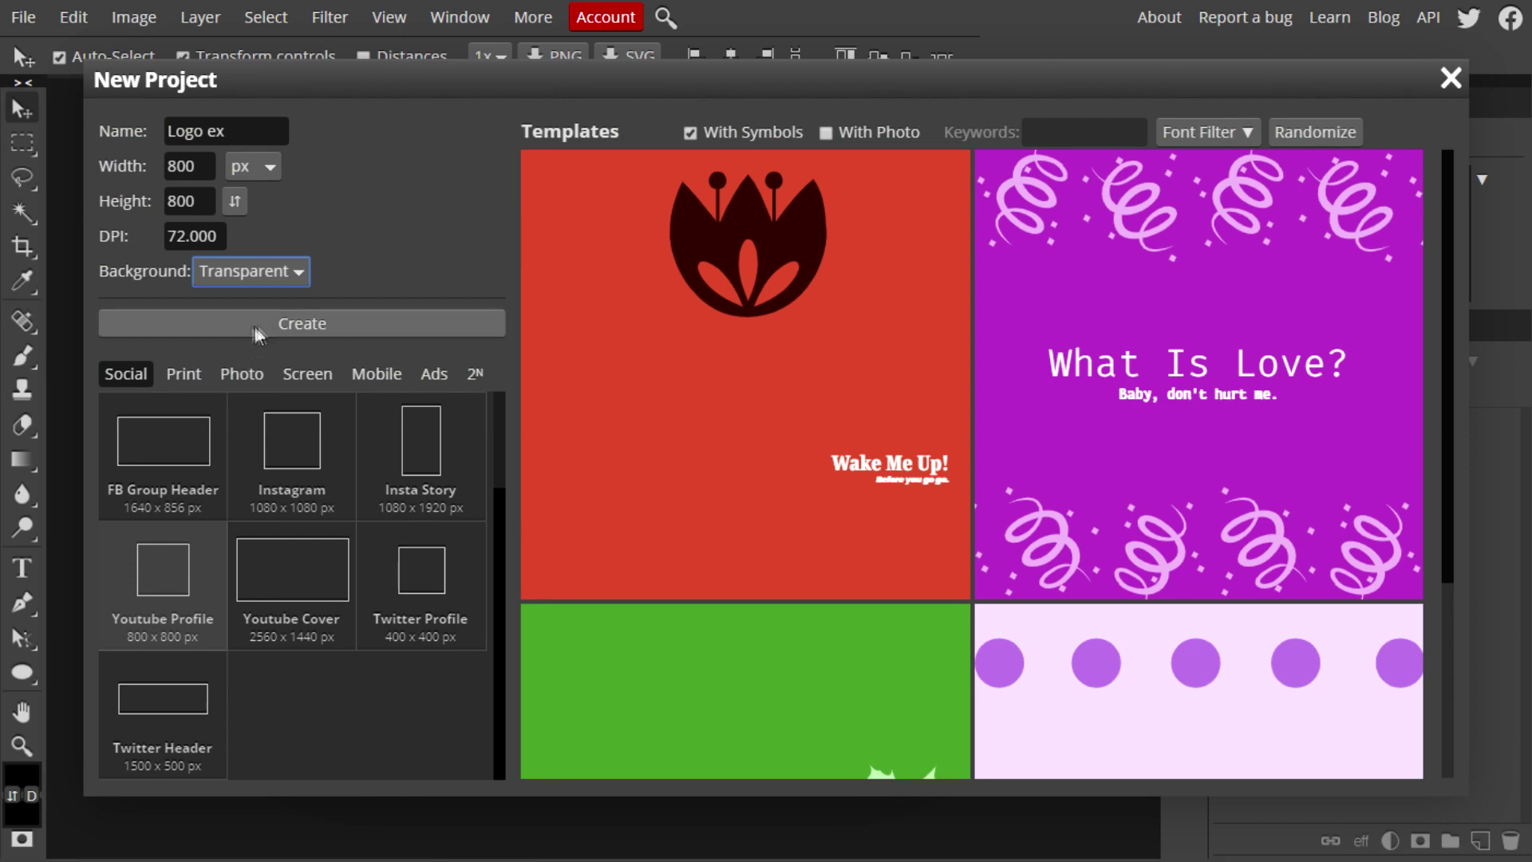
left_click(289, 324)
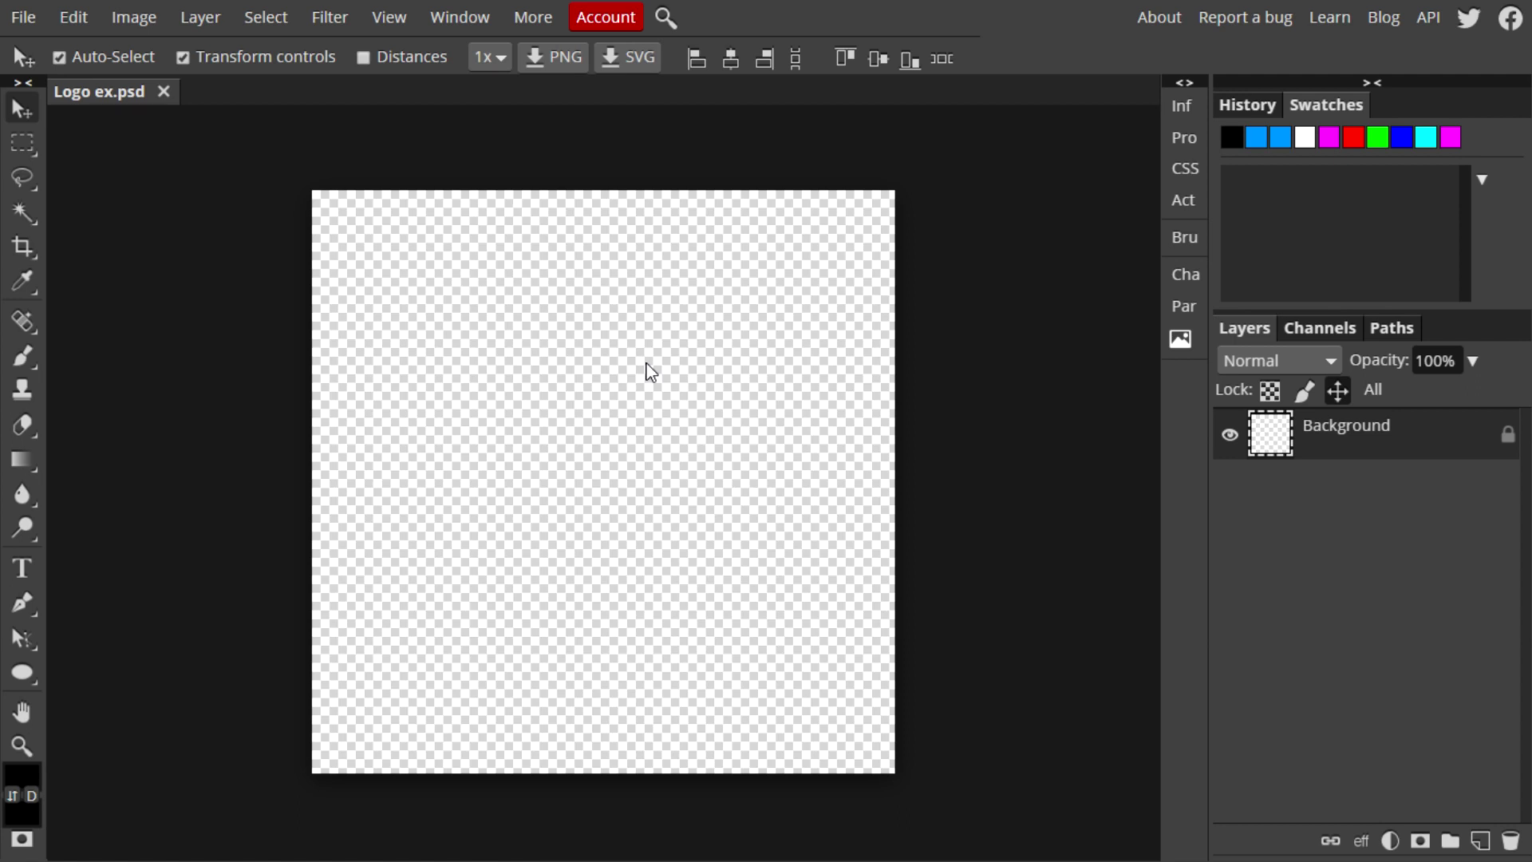
Add two empty layers above the Background and place Layer 1 above Layer 2
left_click(1480, 840)
left_click(1480, 840)
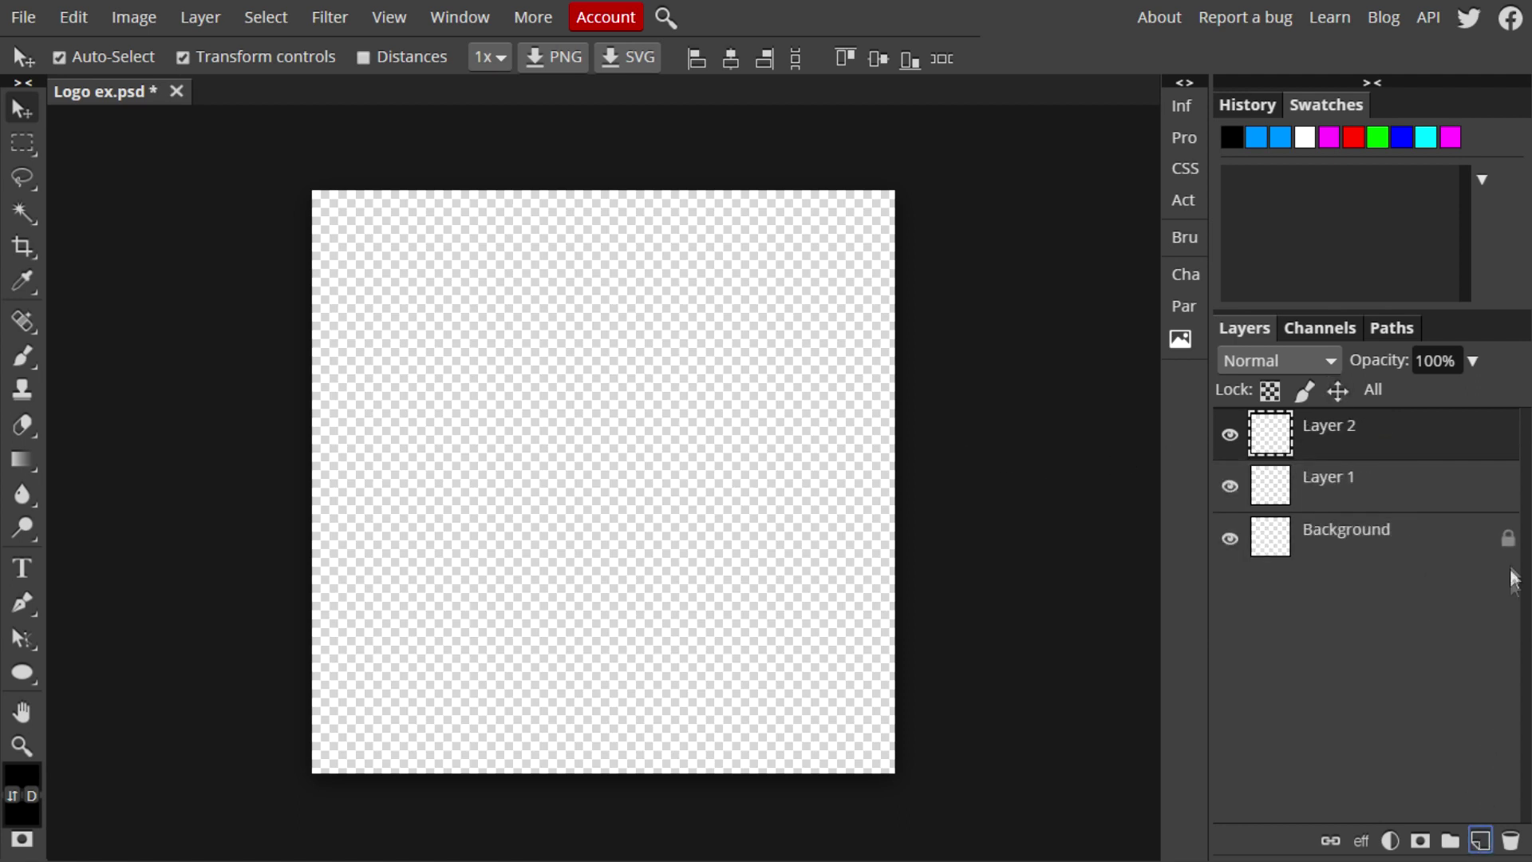
mouse_move(1354, 503)
left_mouse_down()
mouse_move(1354, 484)
mouse_move(1378, 496)
left_mouse_up()
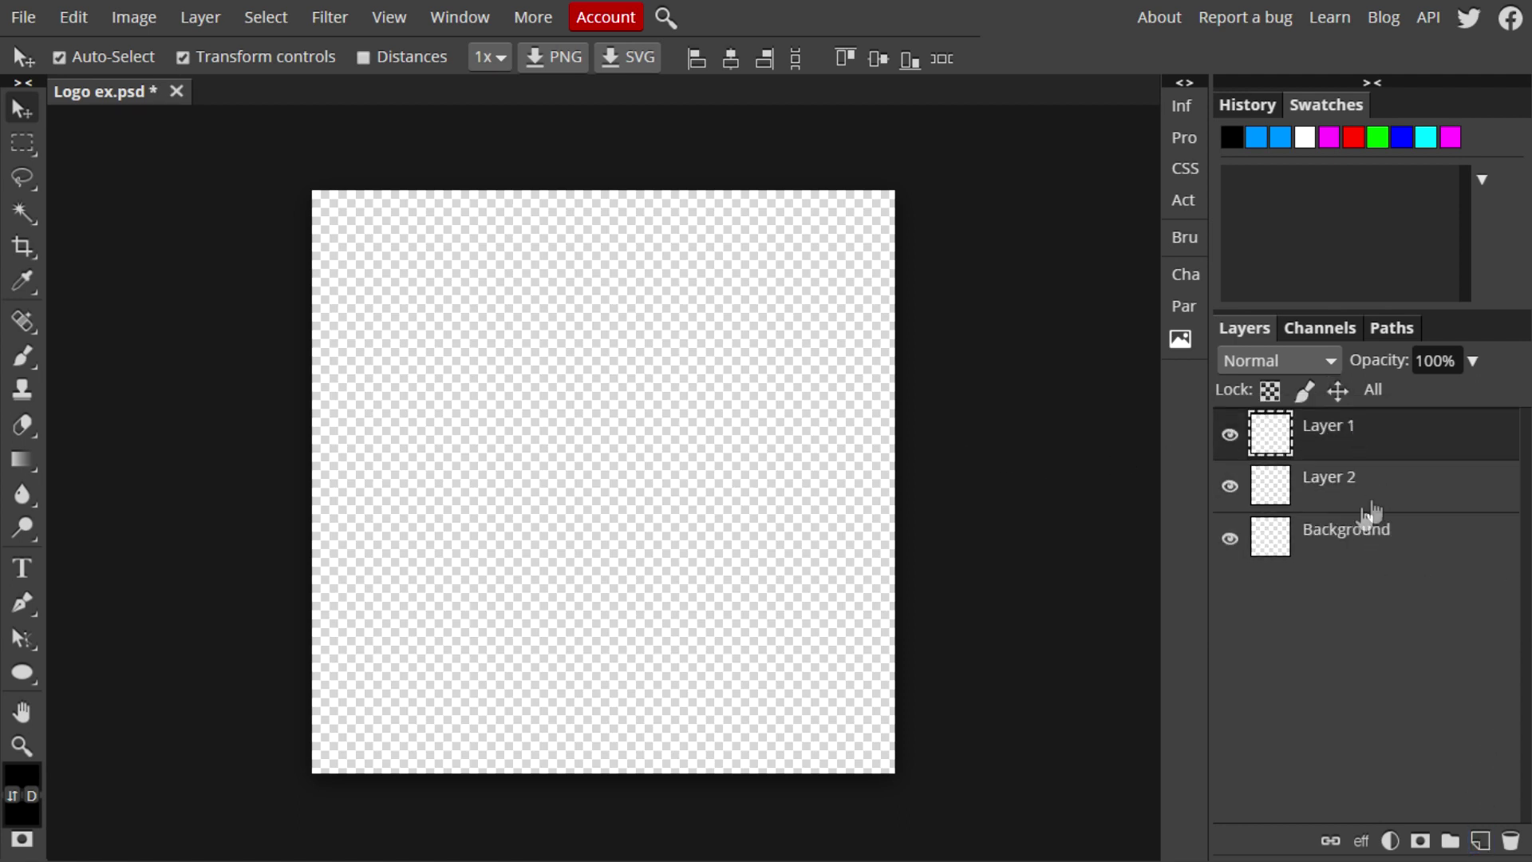
Unlock the Background layer and fill it with black (000000) using the Paint Bucket Tool
left_click(1361, 539)
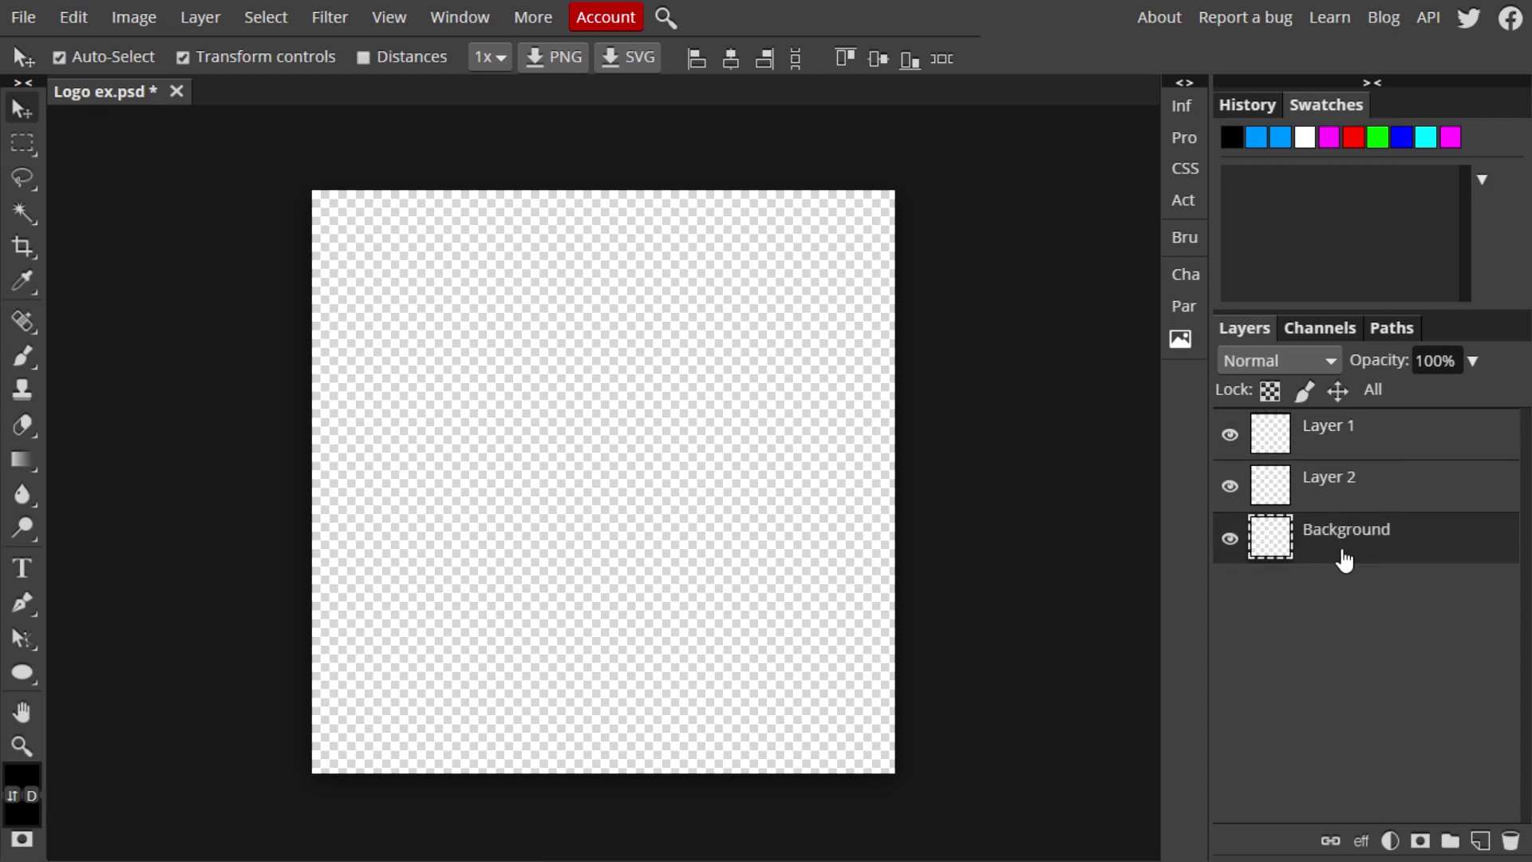
left_click(14, 786)
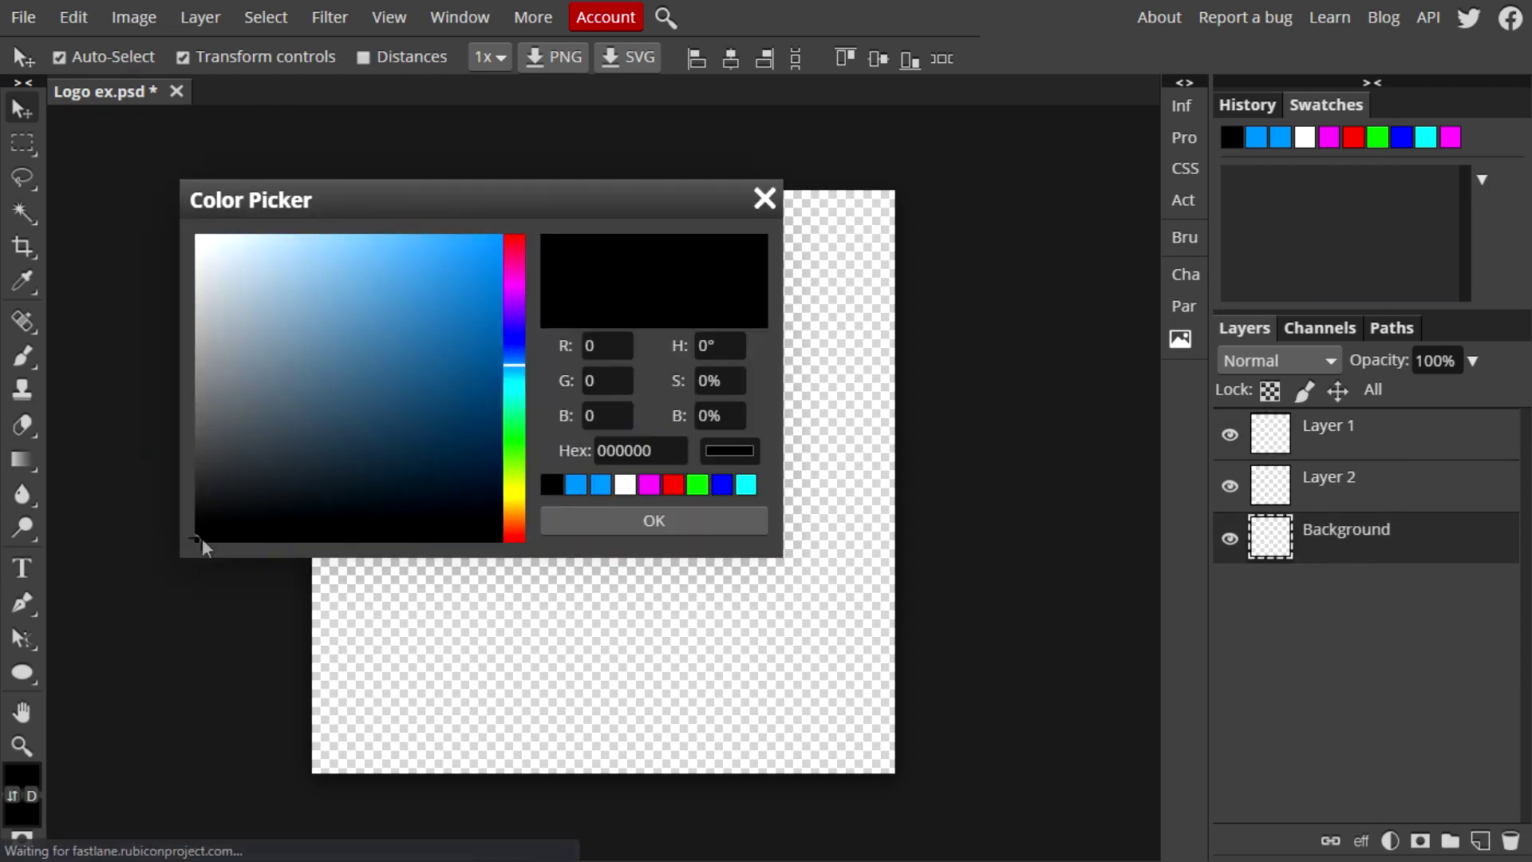
left_click(581, 520)
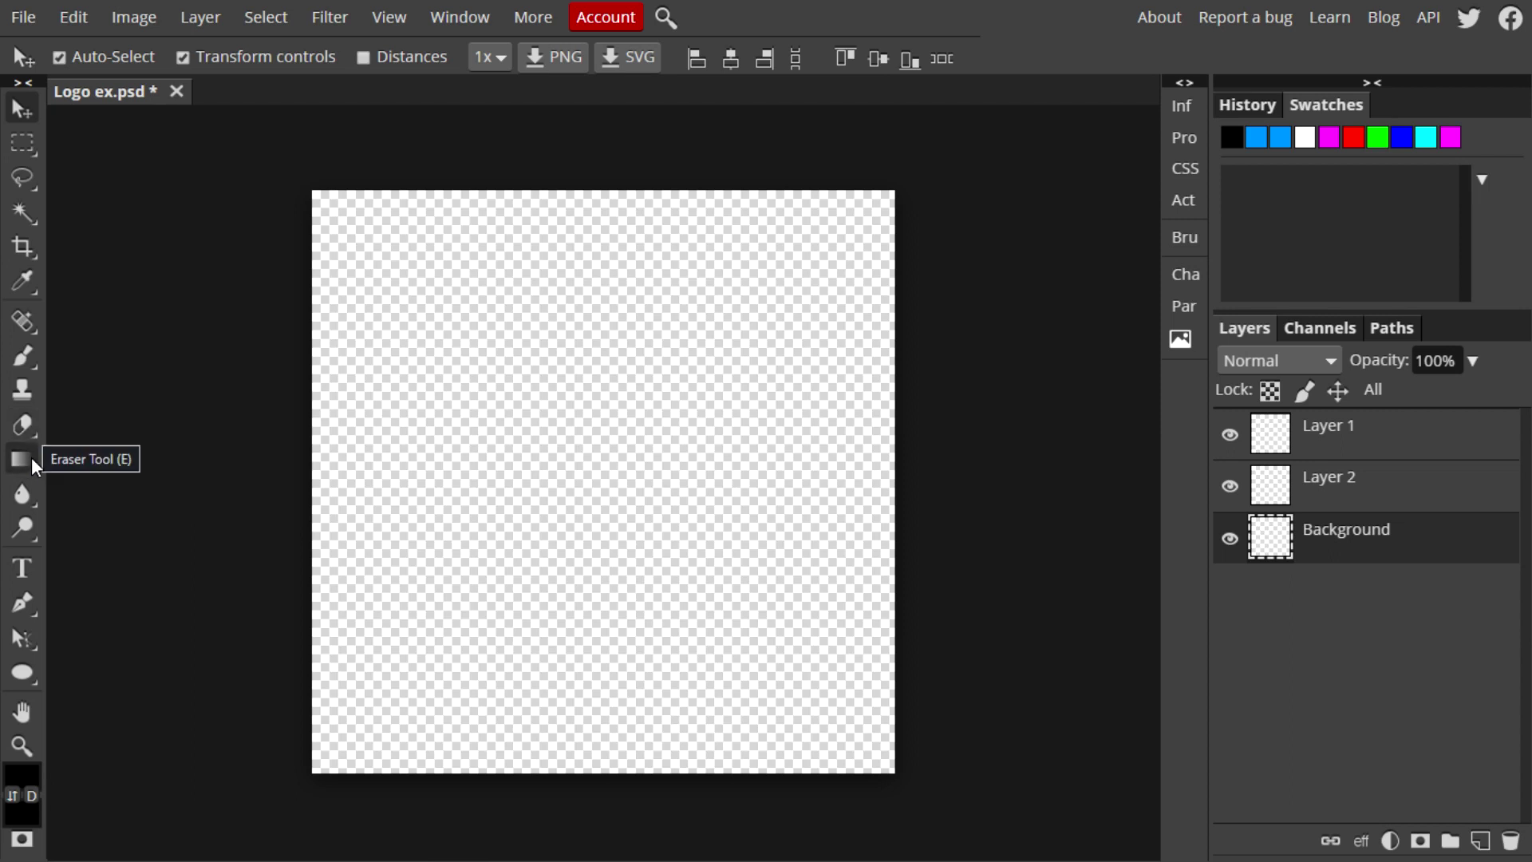
right_click(33, 453)
left_click(164, 496)
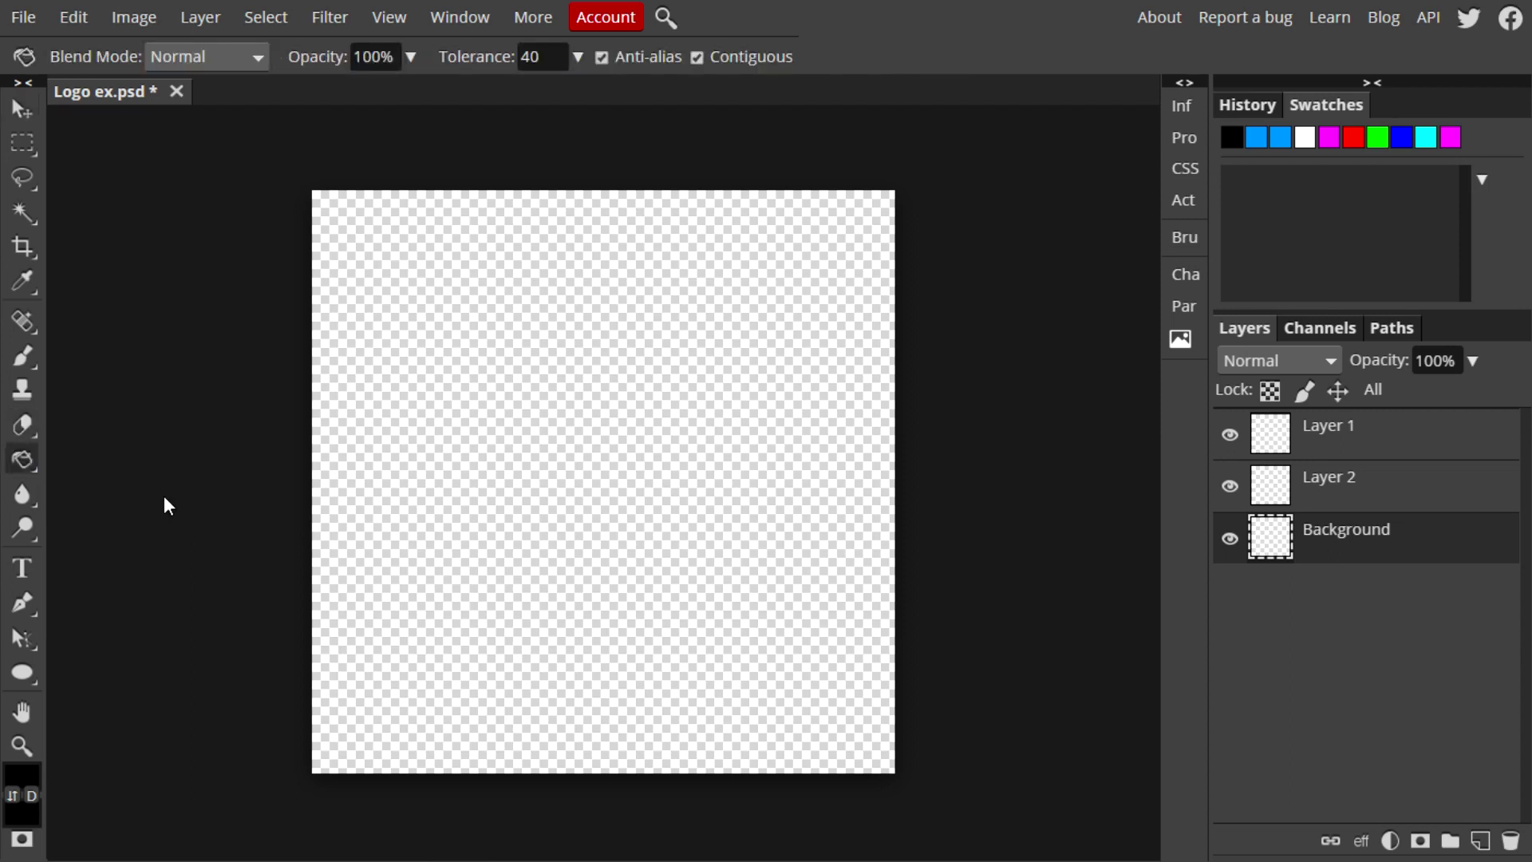
left_click(484, 470)
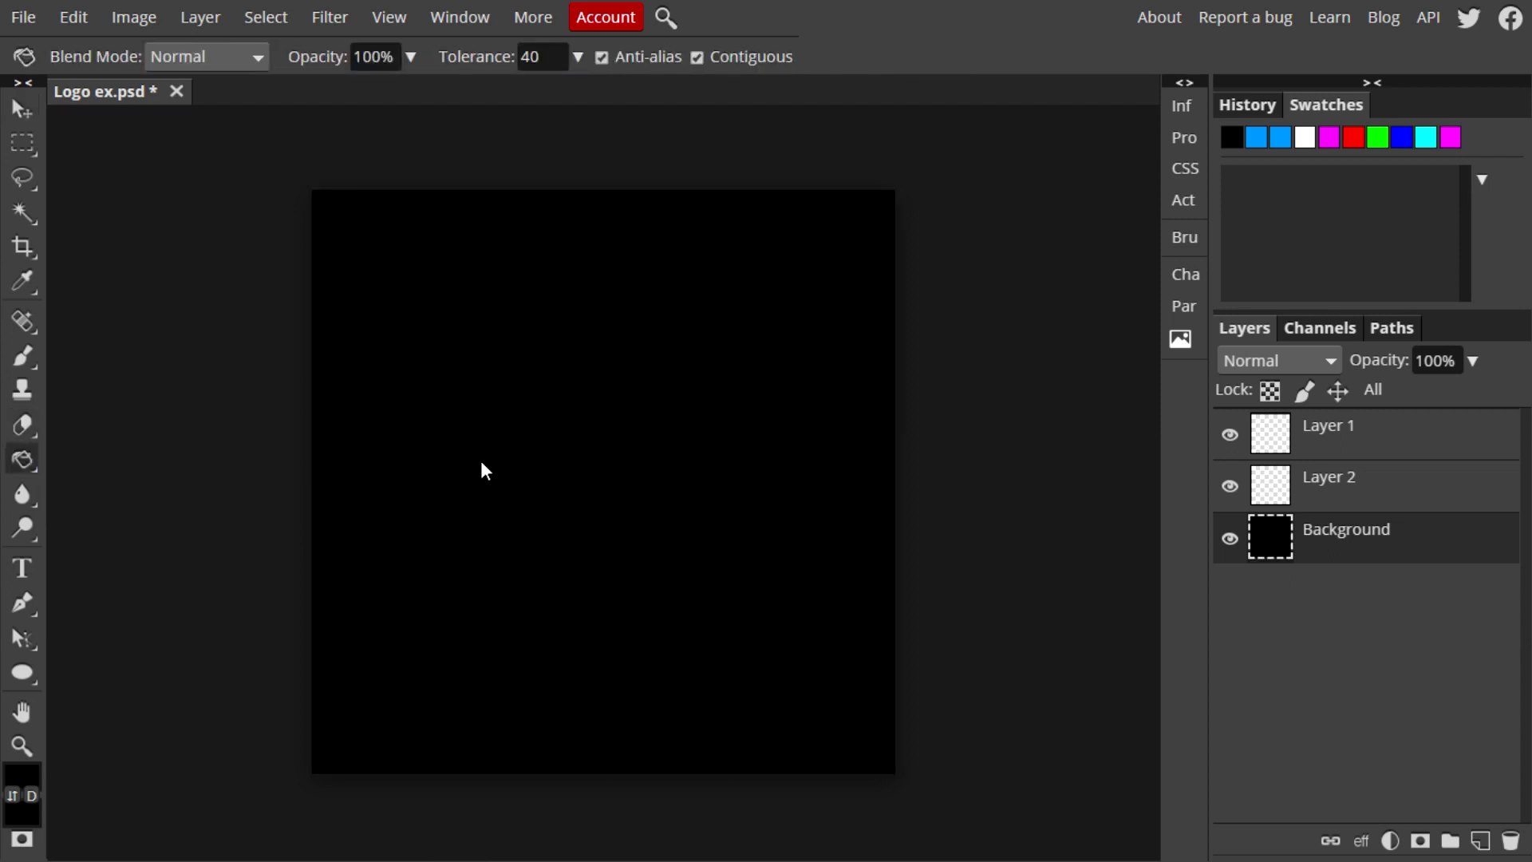
Draw a large white ellipse without a stroke on Layer 2 and move it to the center of the canvas
left_click(19, 108)
left_click(1335, 508)
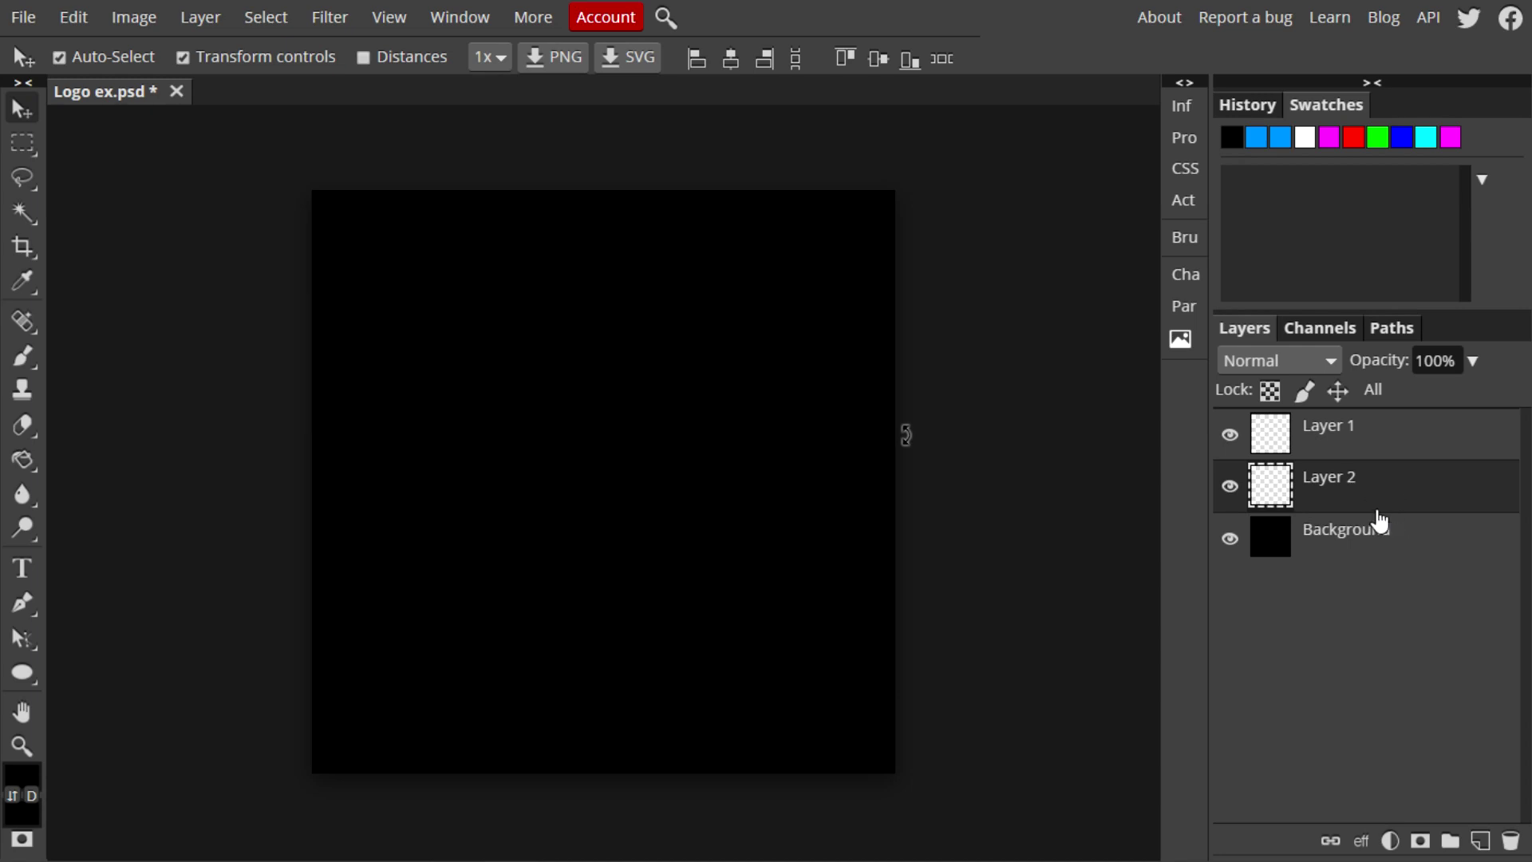
left_click(35, 678)
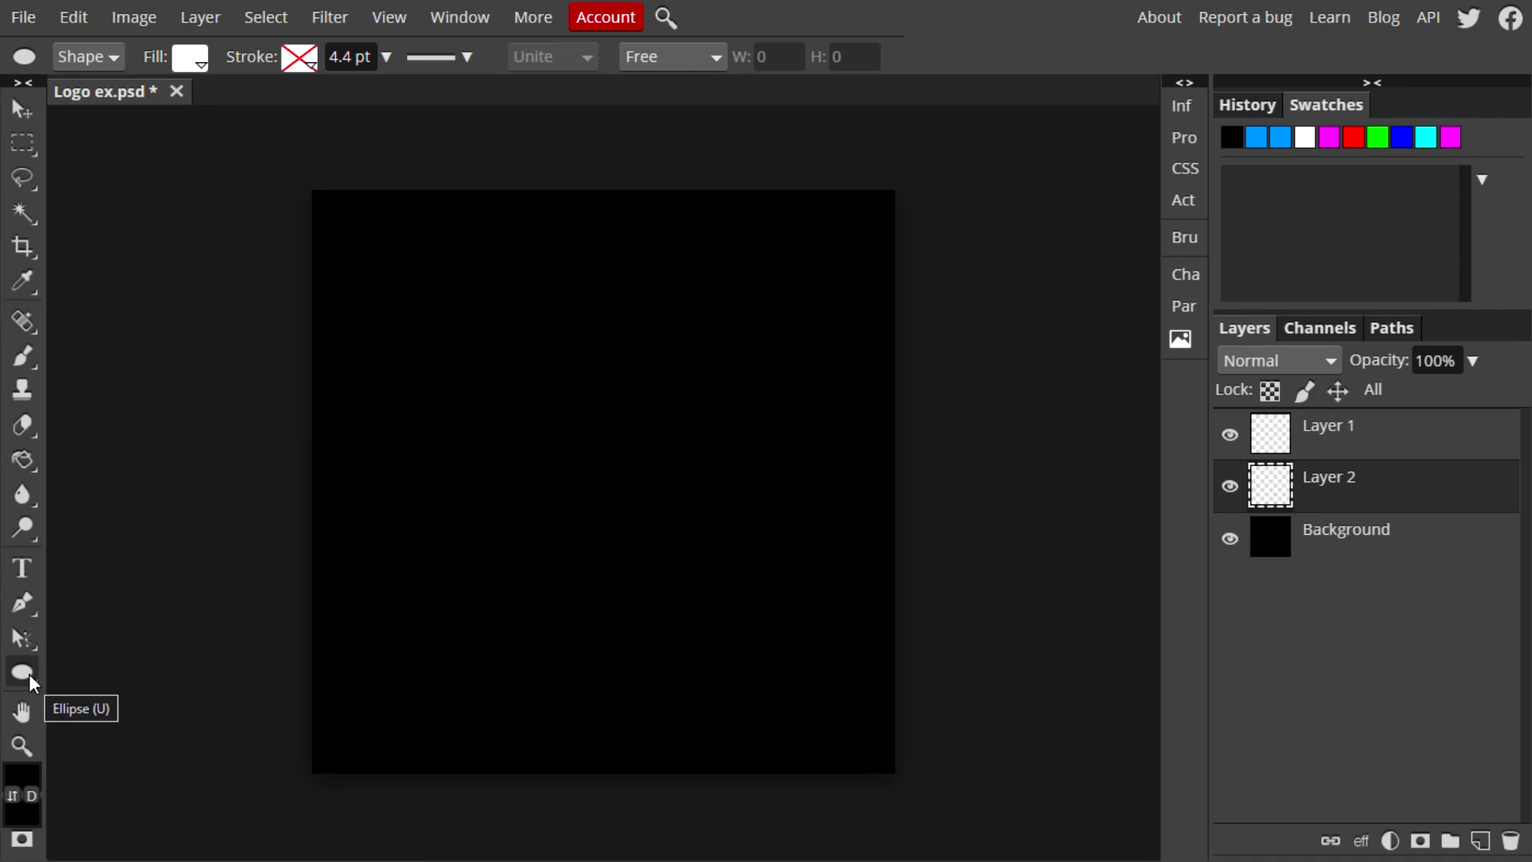
right_click(31, 676)
left_click(96, 718)
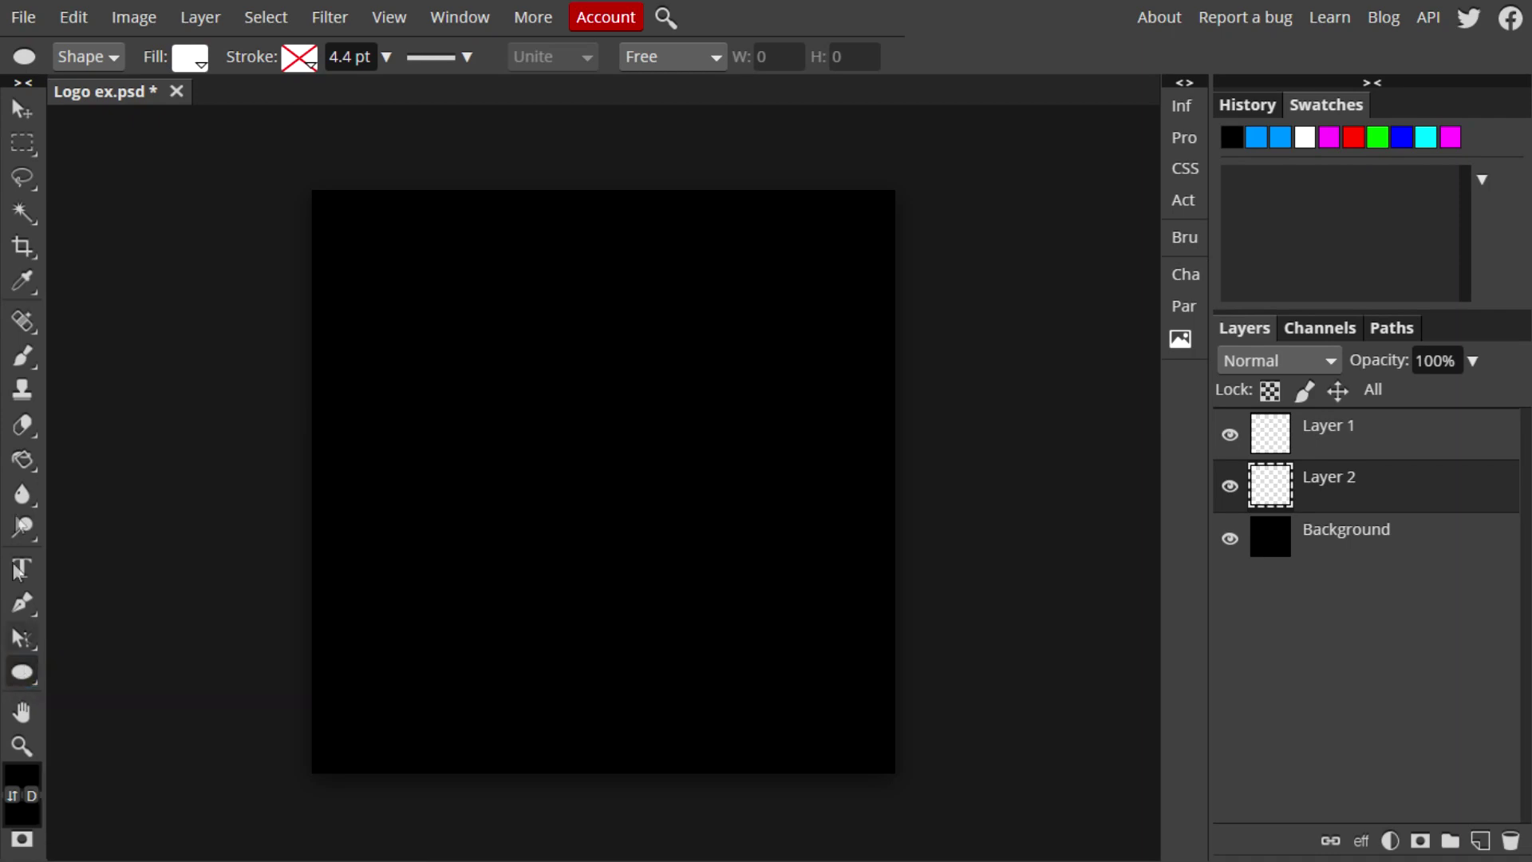
left_click_drag(376, 277, 866, 755)
key("v")
left_click_drag(677, 554, 676, 520)
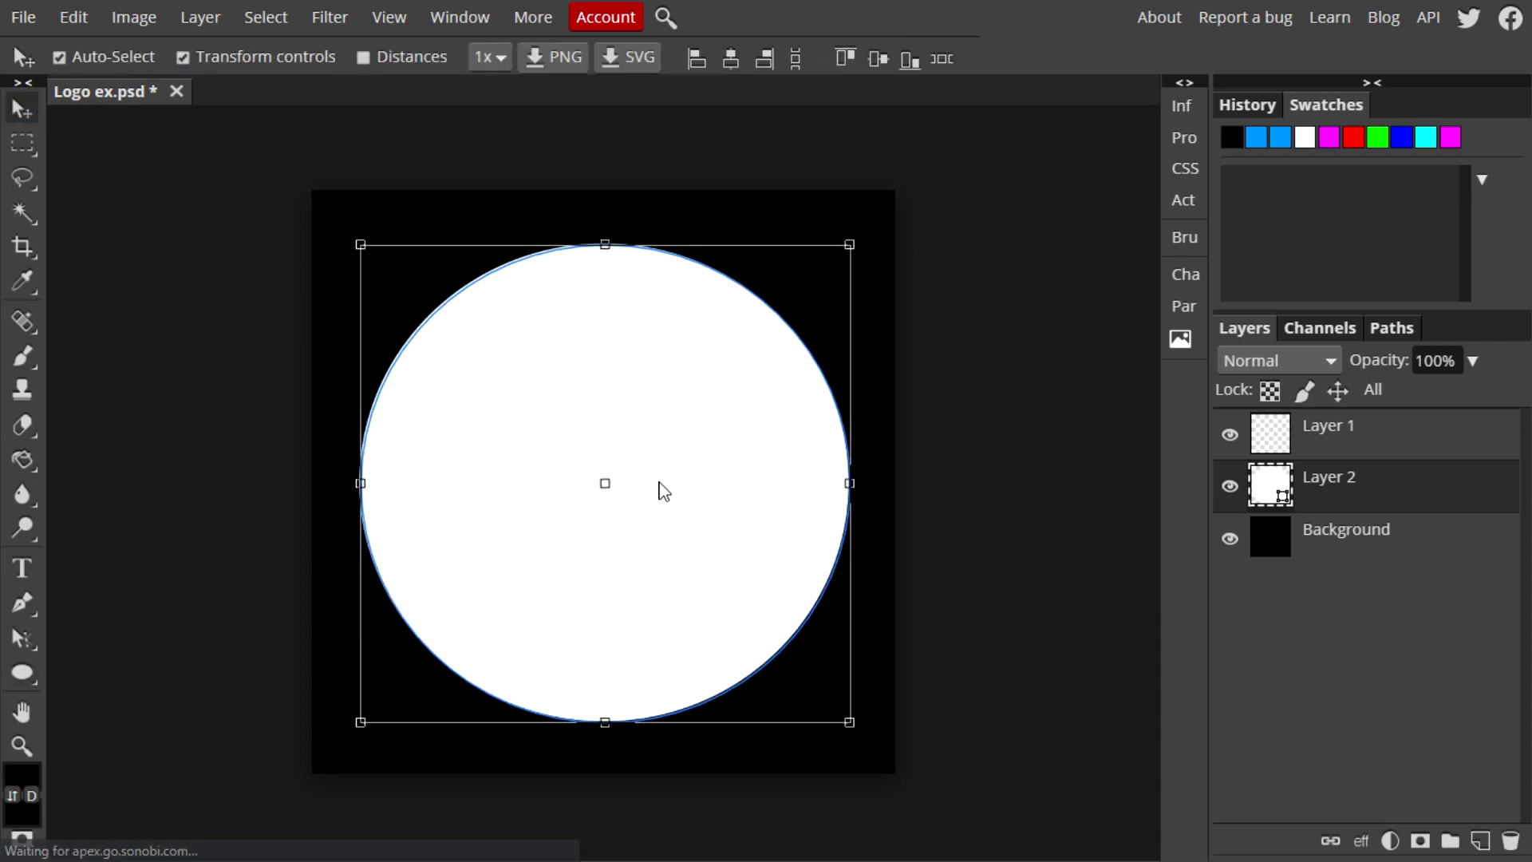
Rasterize Layer 2 and select the white circle with the Magic Wand
right_click(1385, 500)
left_click(1291, 469)
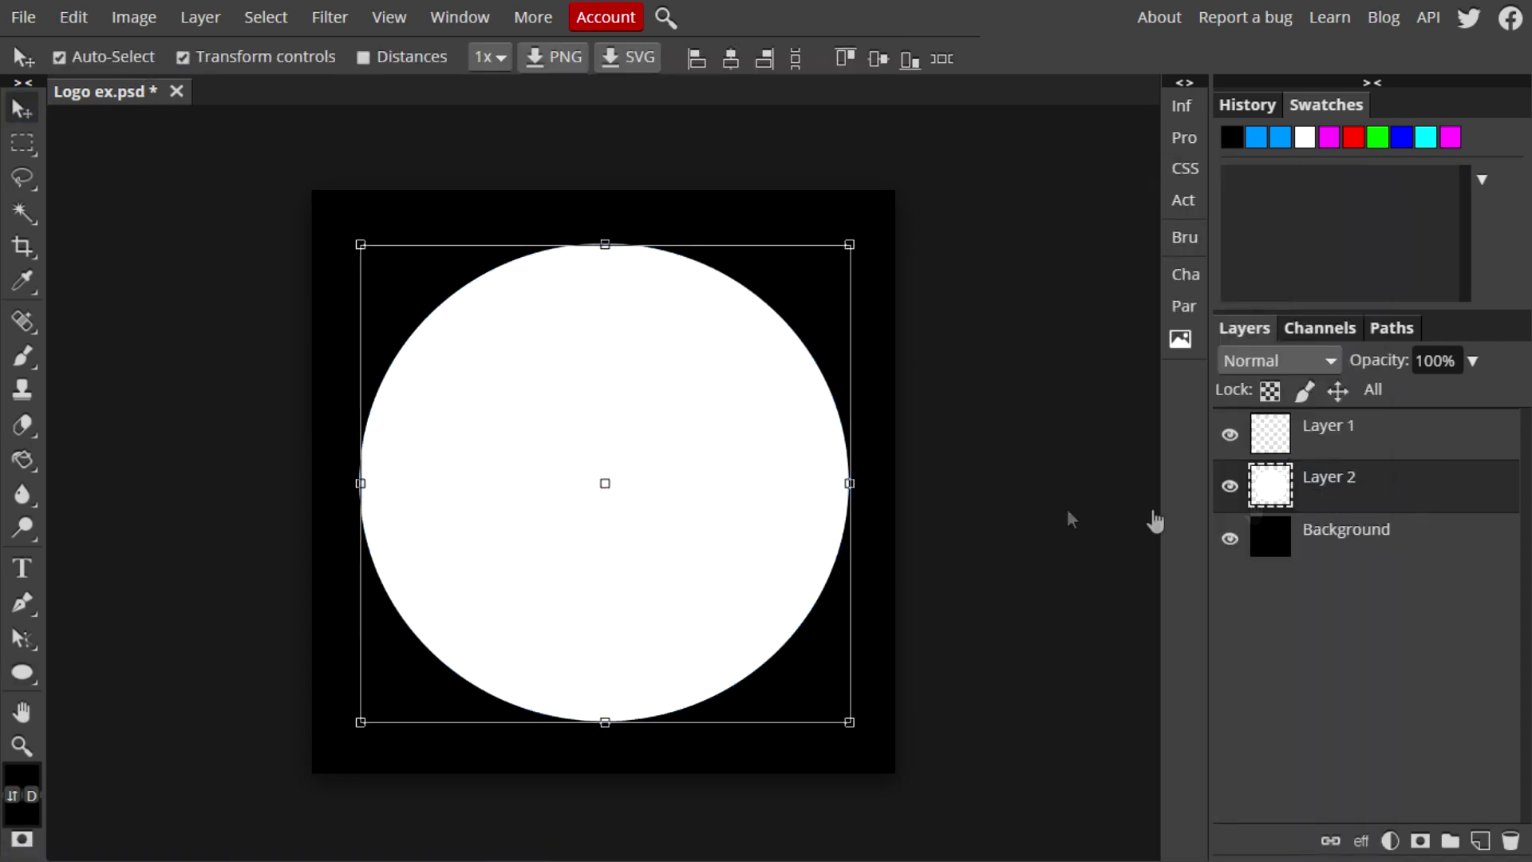
left_click(23, 211)
right_click(24, 212)
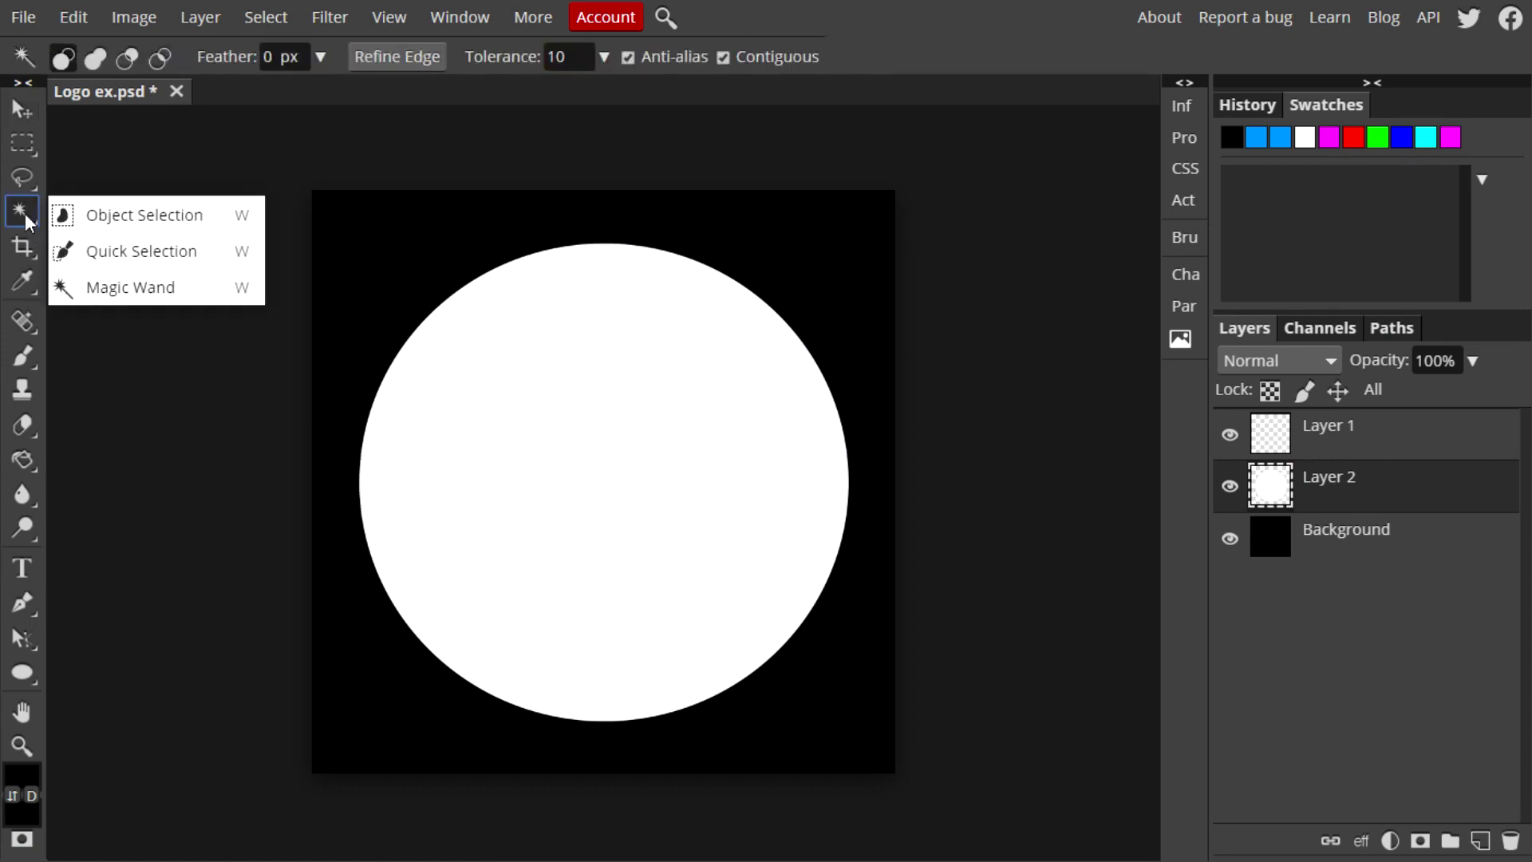
left_click(76, 289)
left_click(575, 494)
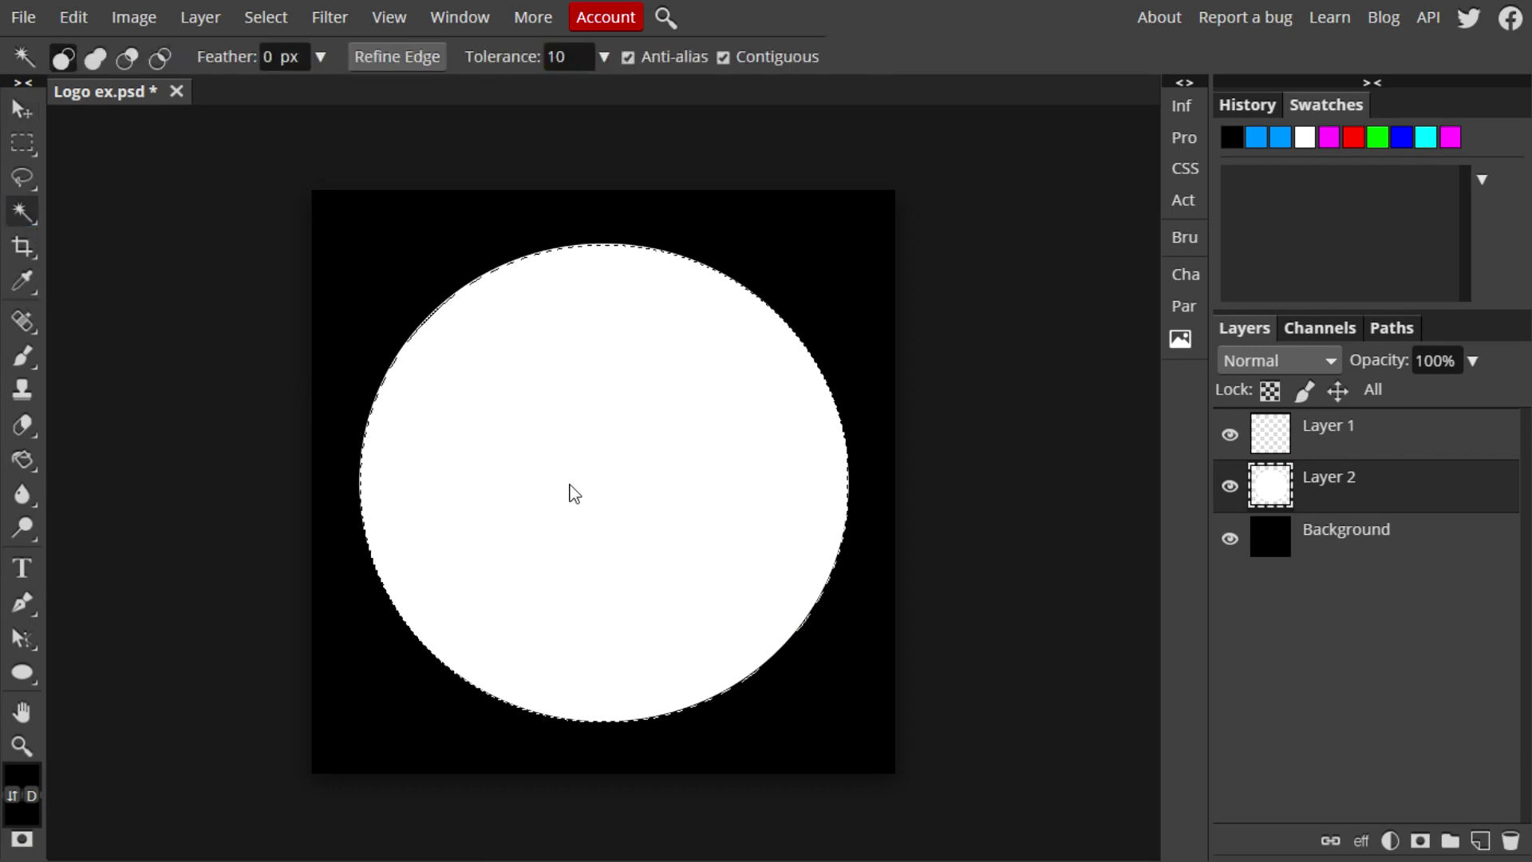
Choose the black-to-white preset for the Gradient Tool and change its starting color stop to a vivid blue
left_click(23, 460)
right_click(22, 460)
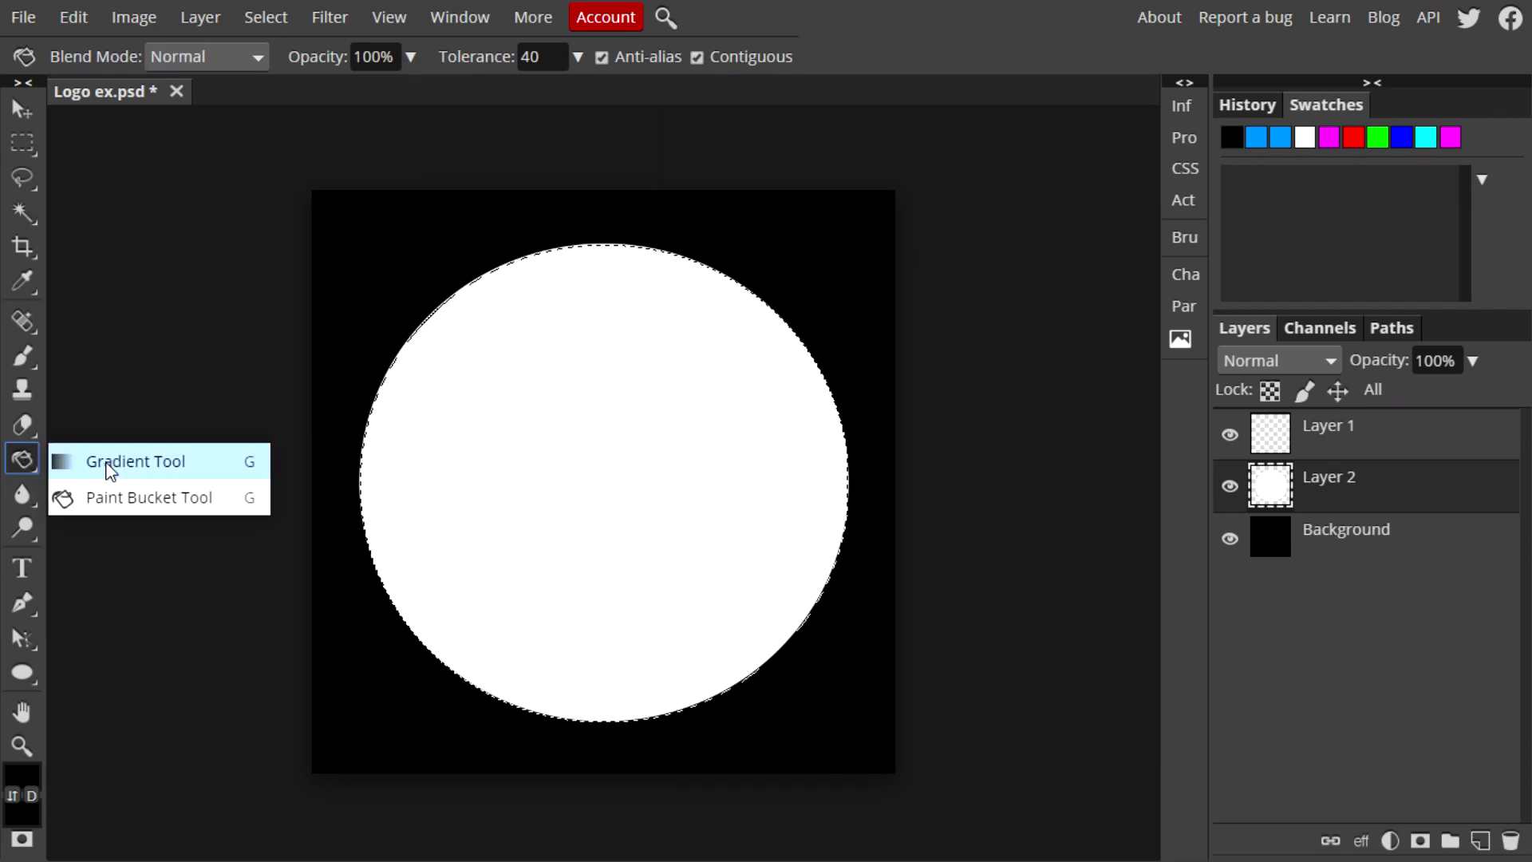
left_click(111, 471)
left_click(170, 57)
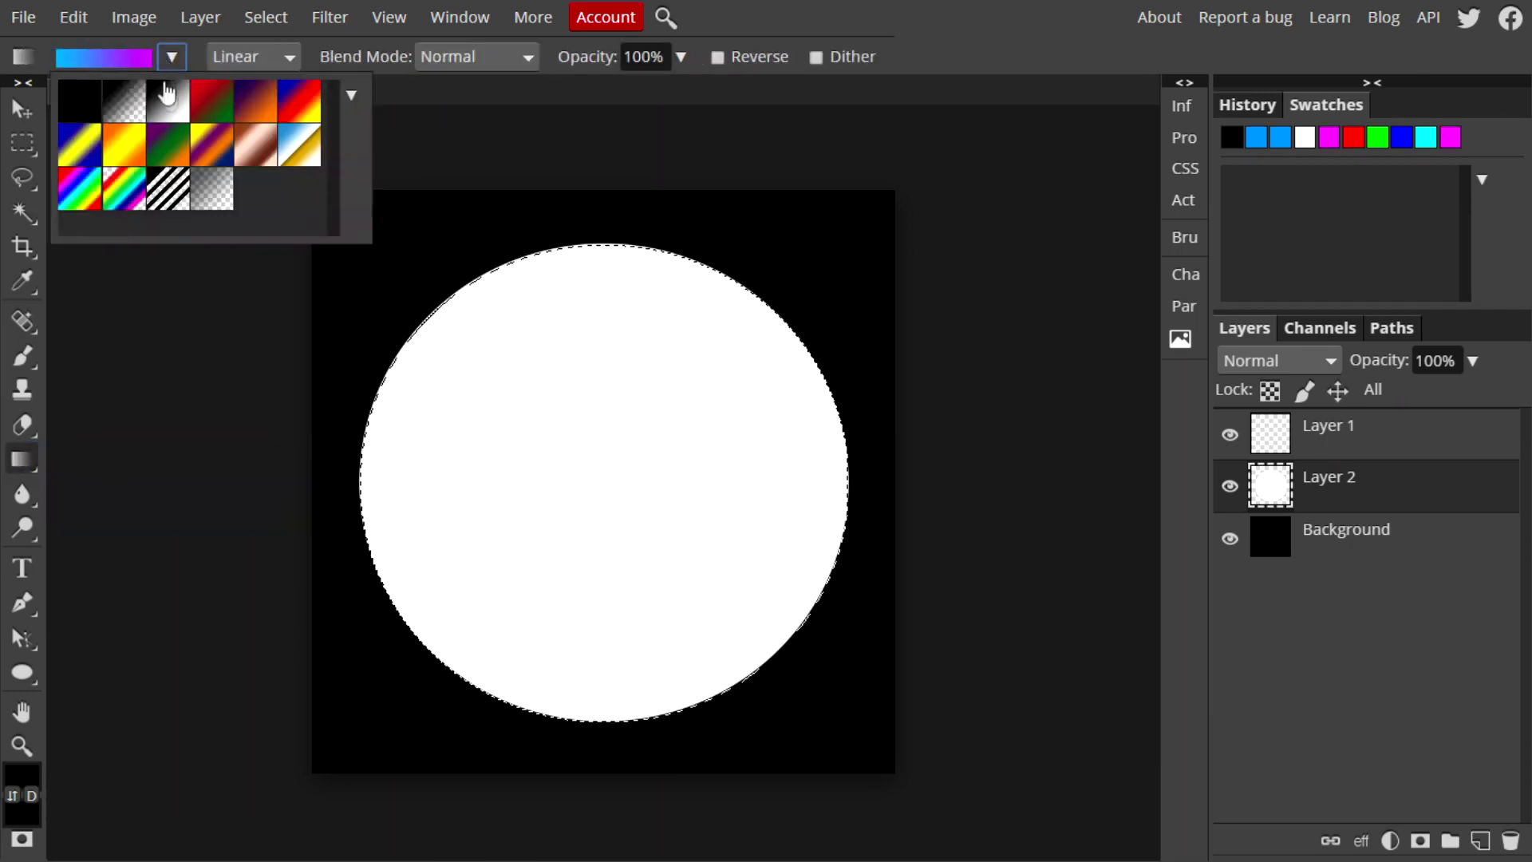
left_click(167, 90)
left_click(120, 58)
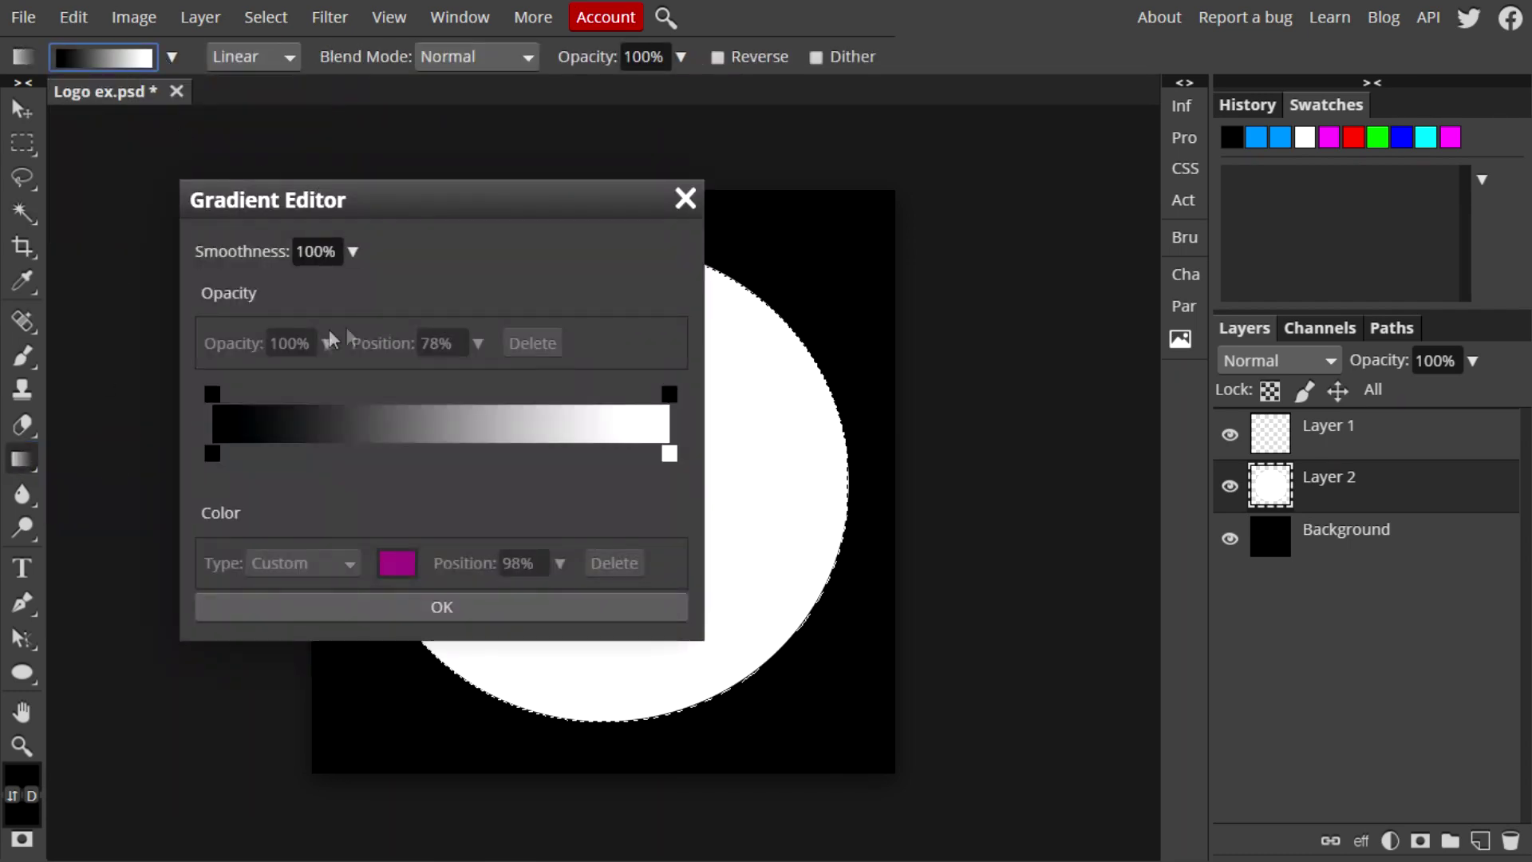
left_click(213, 453)
left_click(396, 563)
left_click(477, 258)
left_click_drag(513, 361, 514, 353)
left_click_drag(476, 255, 488, 235)
left_click(631, 520)
Change the gradient's ending color stop at 100% to light sky blue and apply the edited gradient settings
left_click(670, 453)
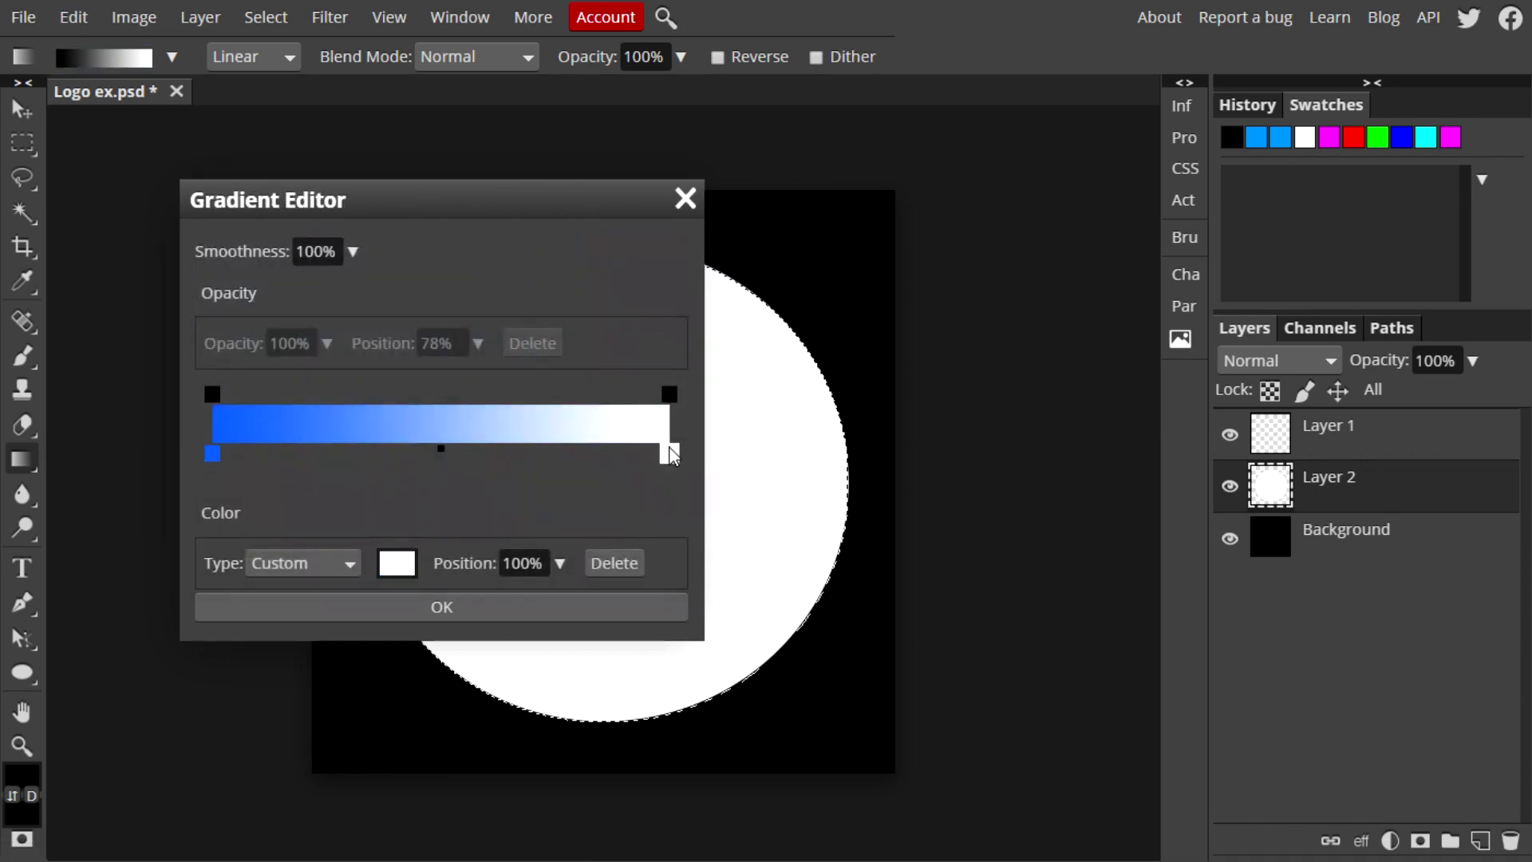
left_click(396, 564)
left_click(471, 250)
left_click(513, 361)
left_click(513, 364)
left_click(654, 521)
left_click(399, 563)
left_click(514, 370)
left_click(605, 522)
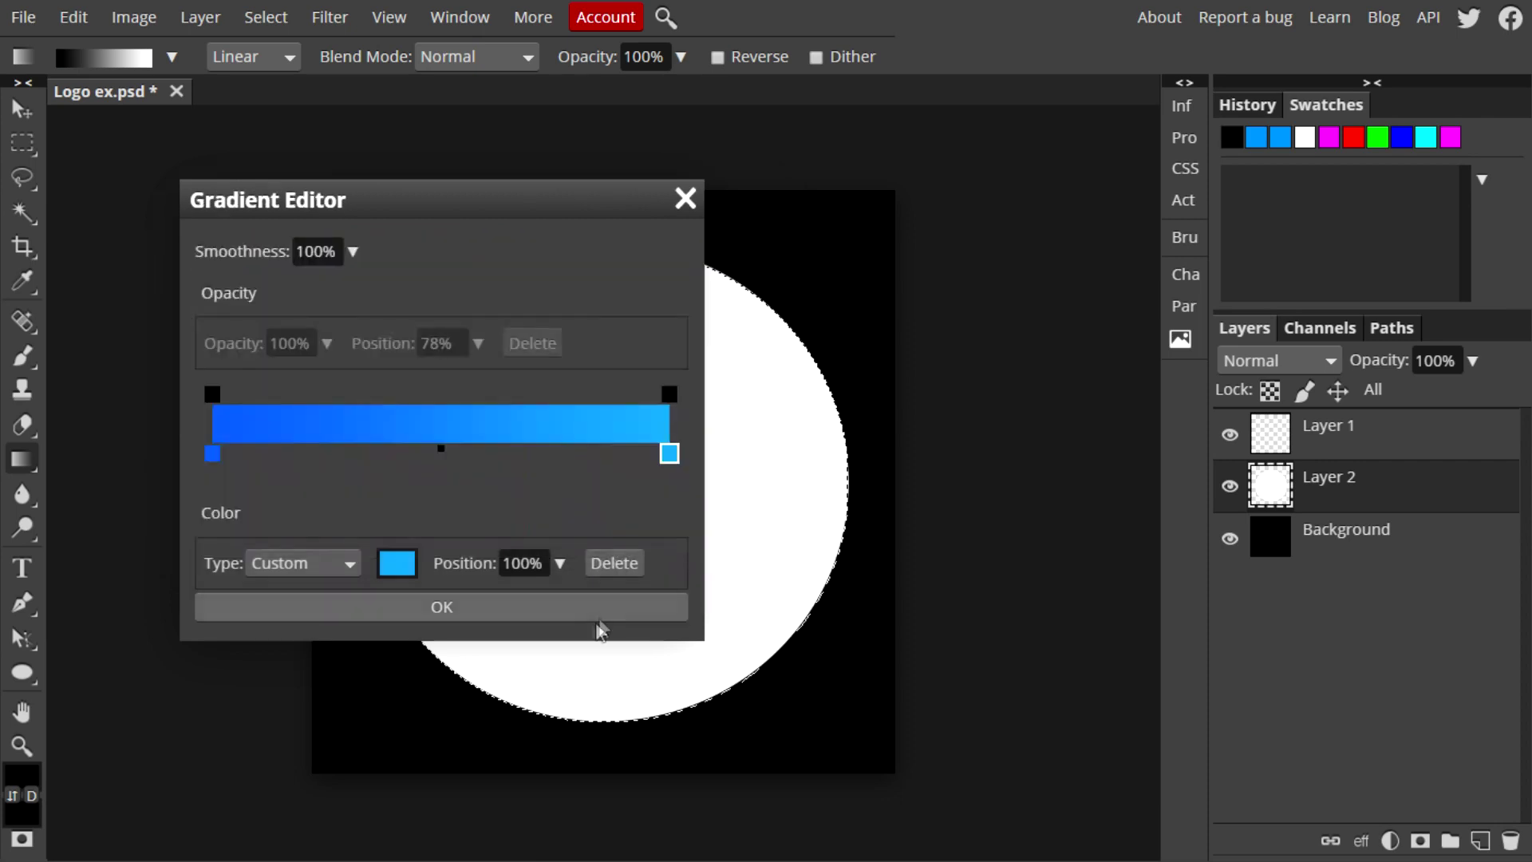
left_click(574, 613)
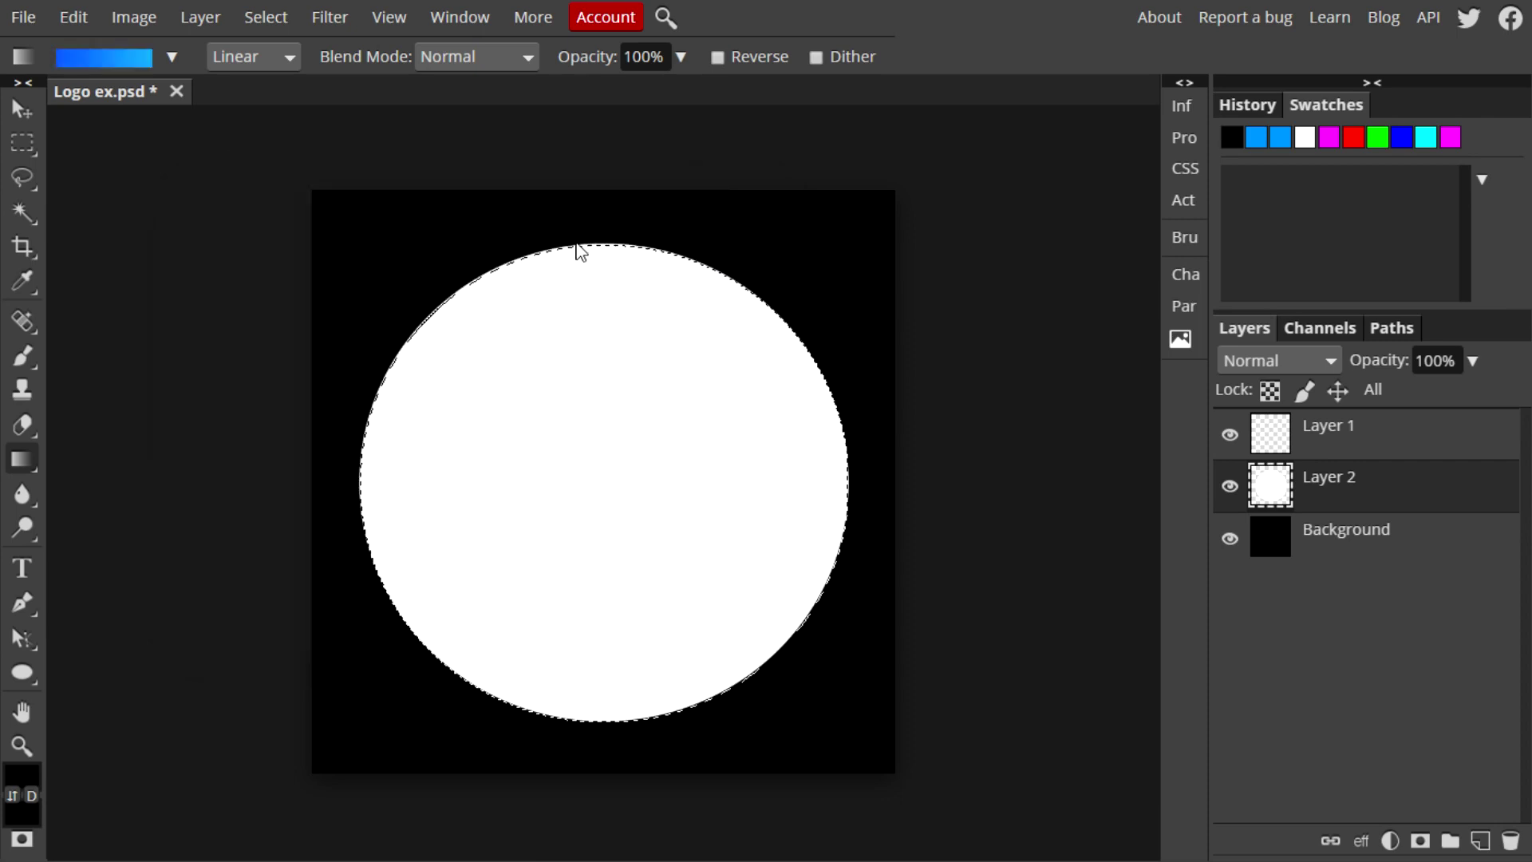
Fill the selected circle with the linear blue gradient running from its top edge to its bottom edge, and deselect it
left_click_drag(598, 237, 607, 744)
left_click(23, 212)
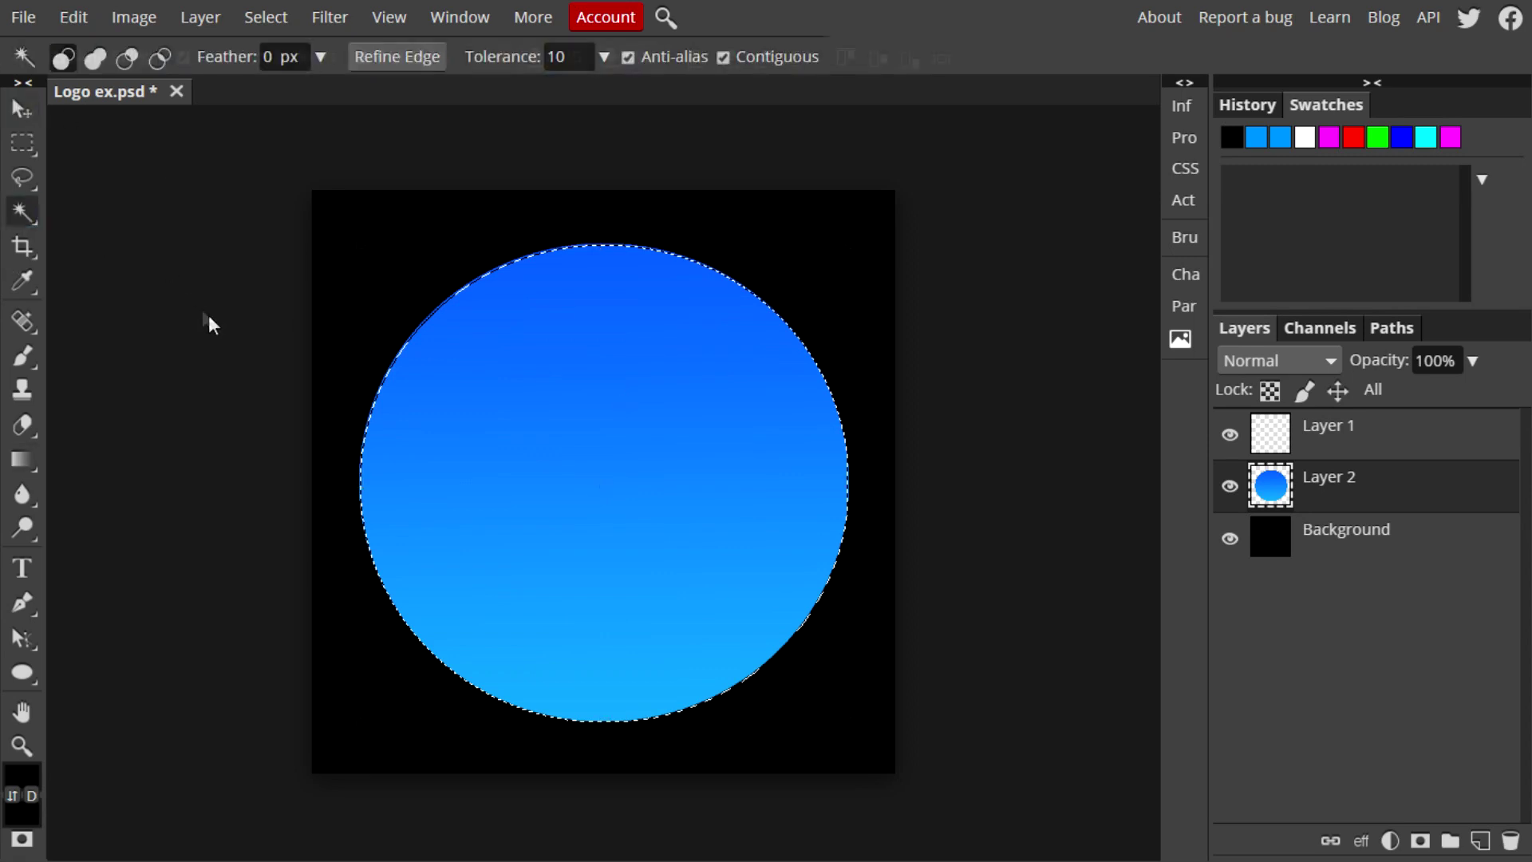
key("ctrl+d")
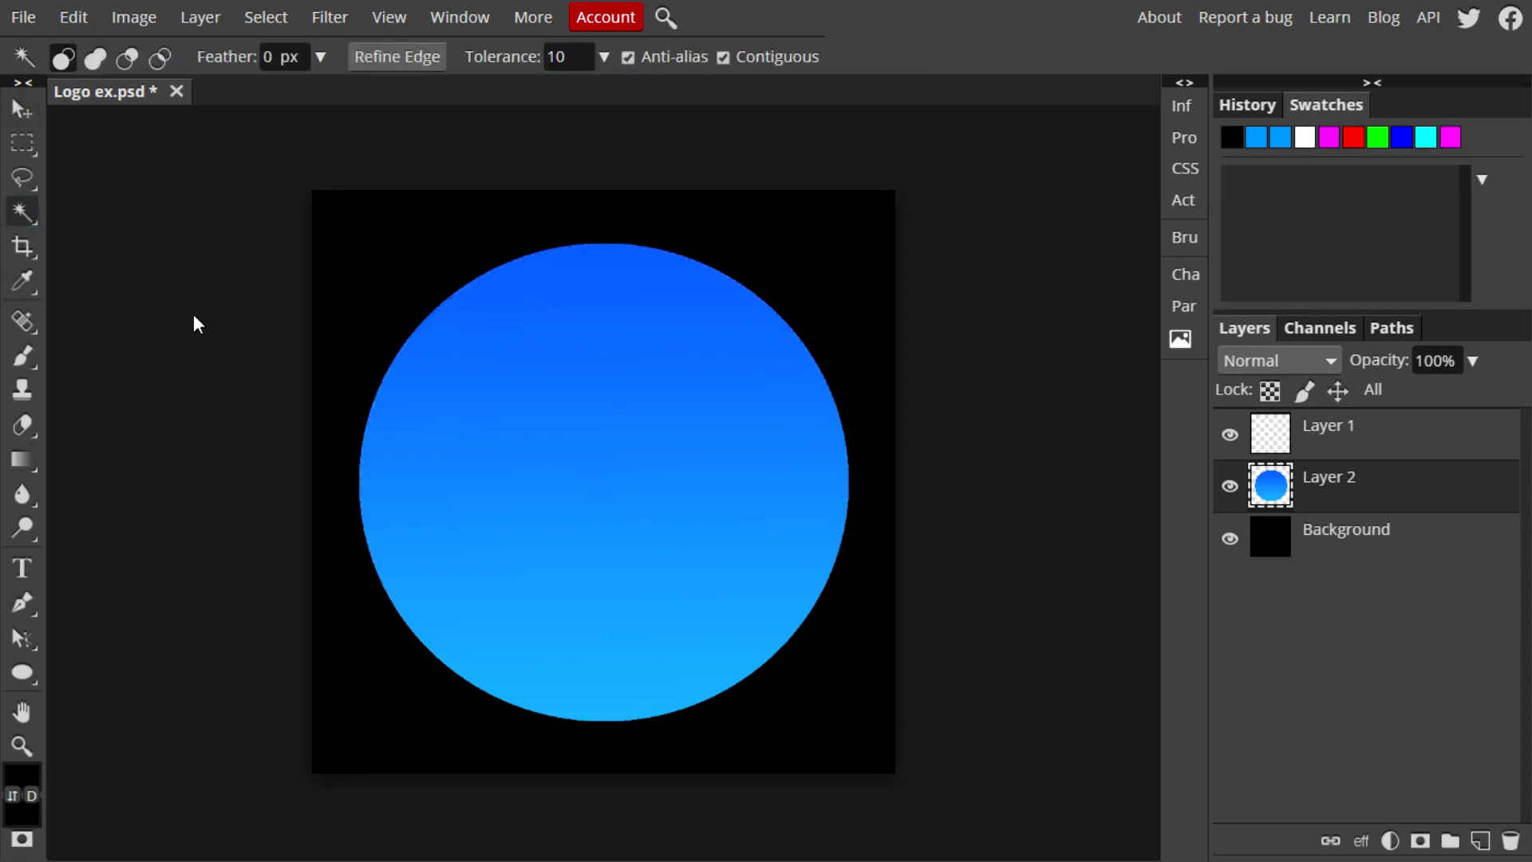
left_click(21, 109)
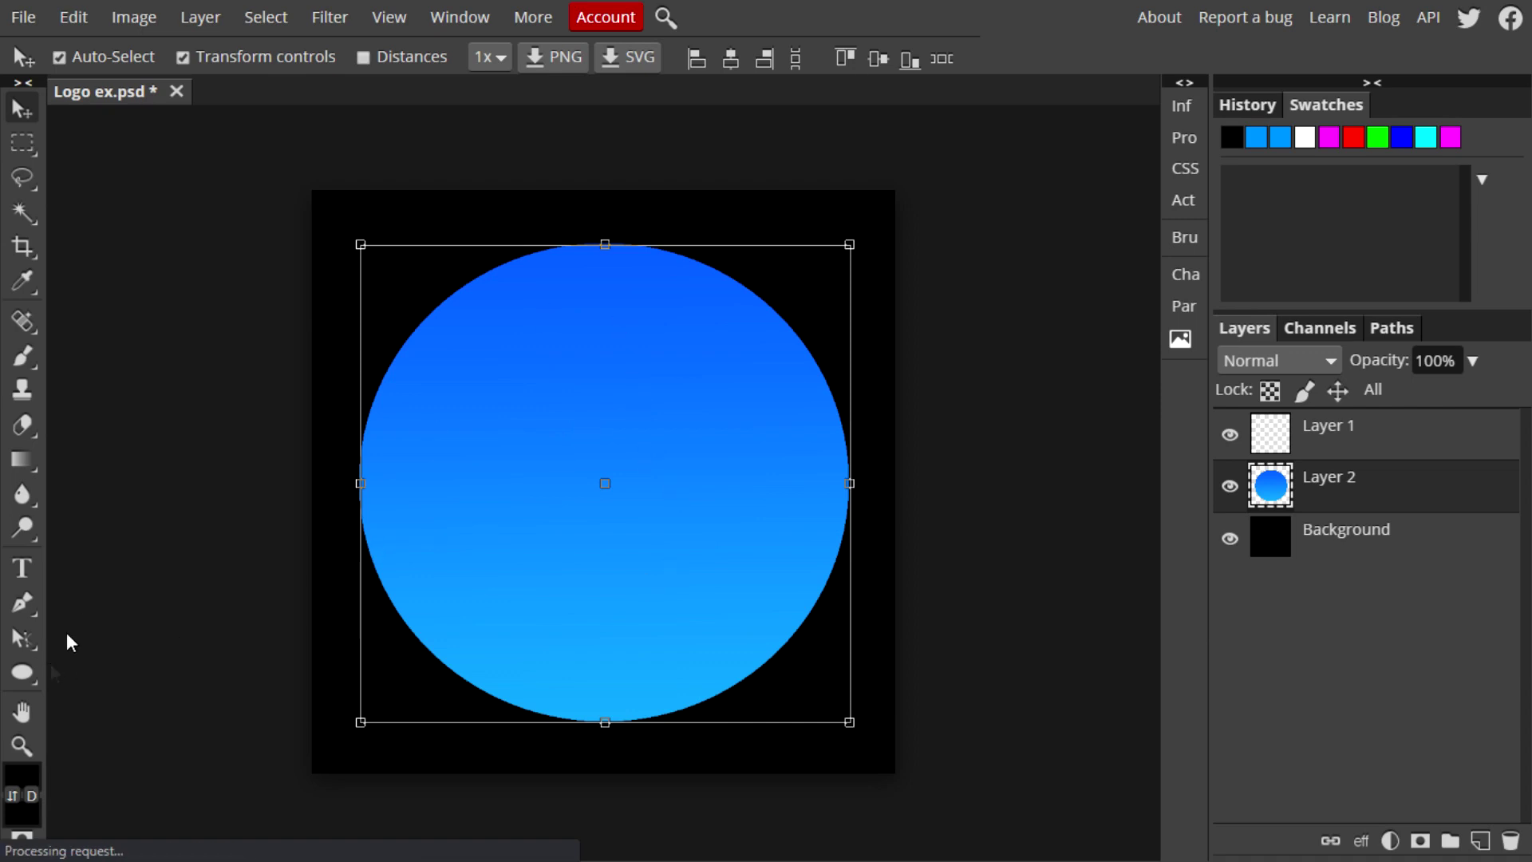
Cut out the circle's interior with a centered, slightly smaller elliptical selection, leaving a thin ring, and clear the selection
left_click(26, 147)
left_click(25, 147)
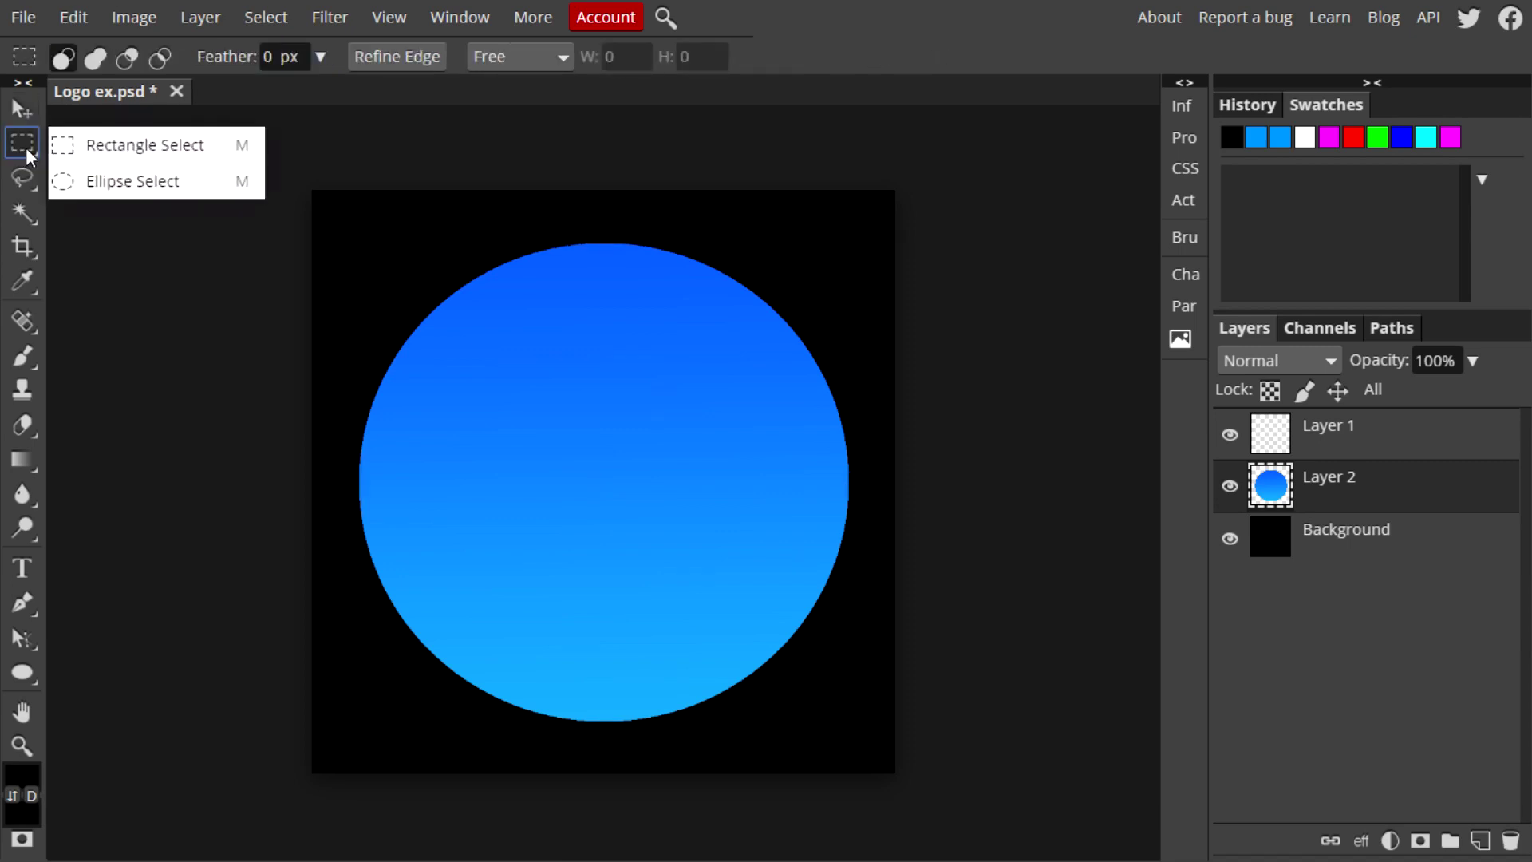
left_click(133, 181)
left_click_drag(462, 301, 898, 760)
left_click_drag(689, 530, 619, 483)
key("Delete")
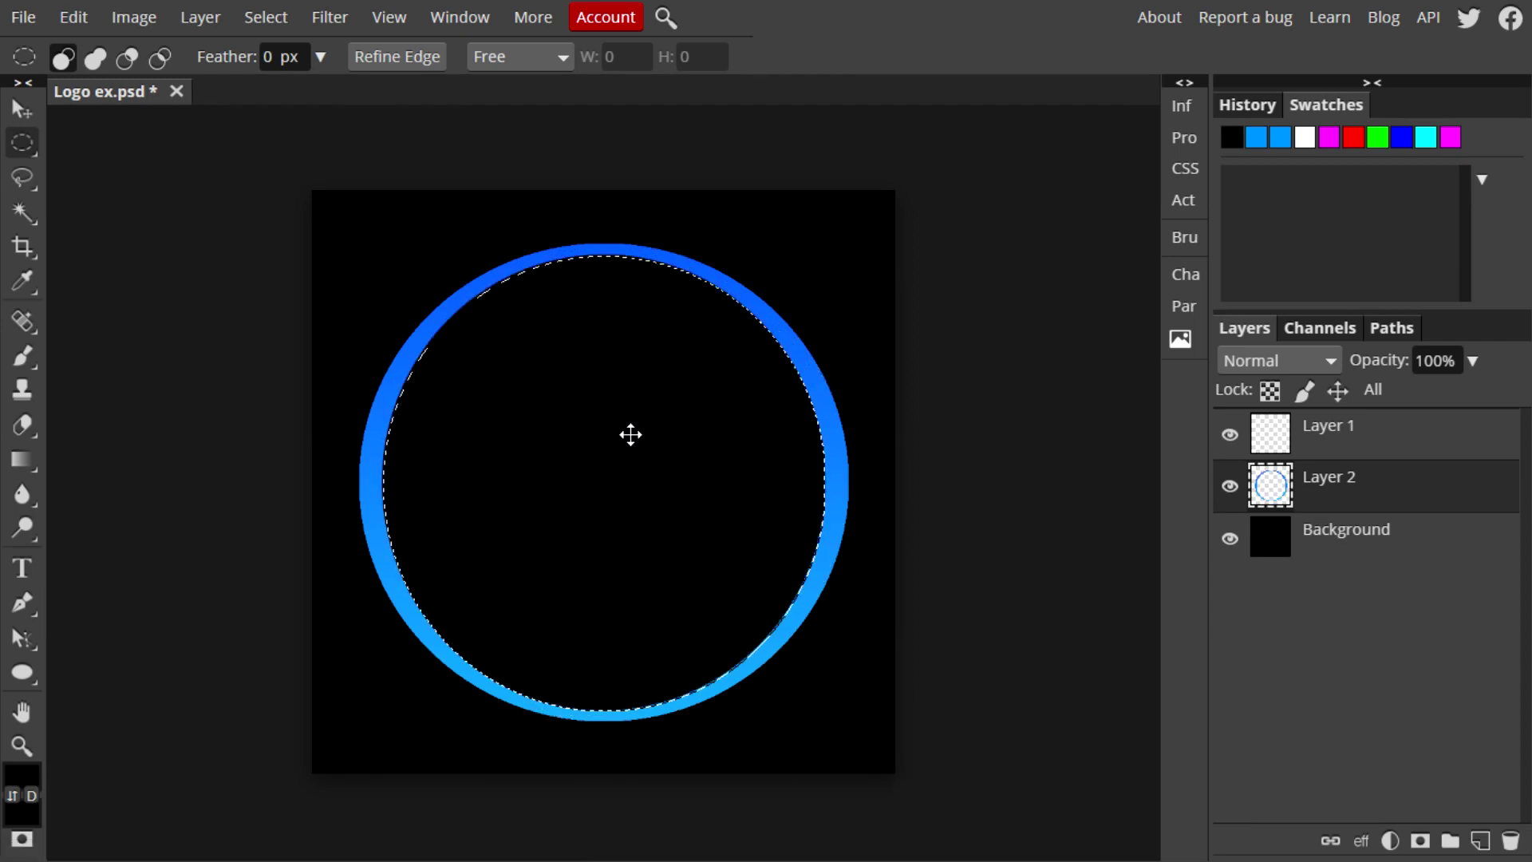
key("ctrl+d")
left_click(22, 108)
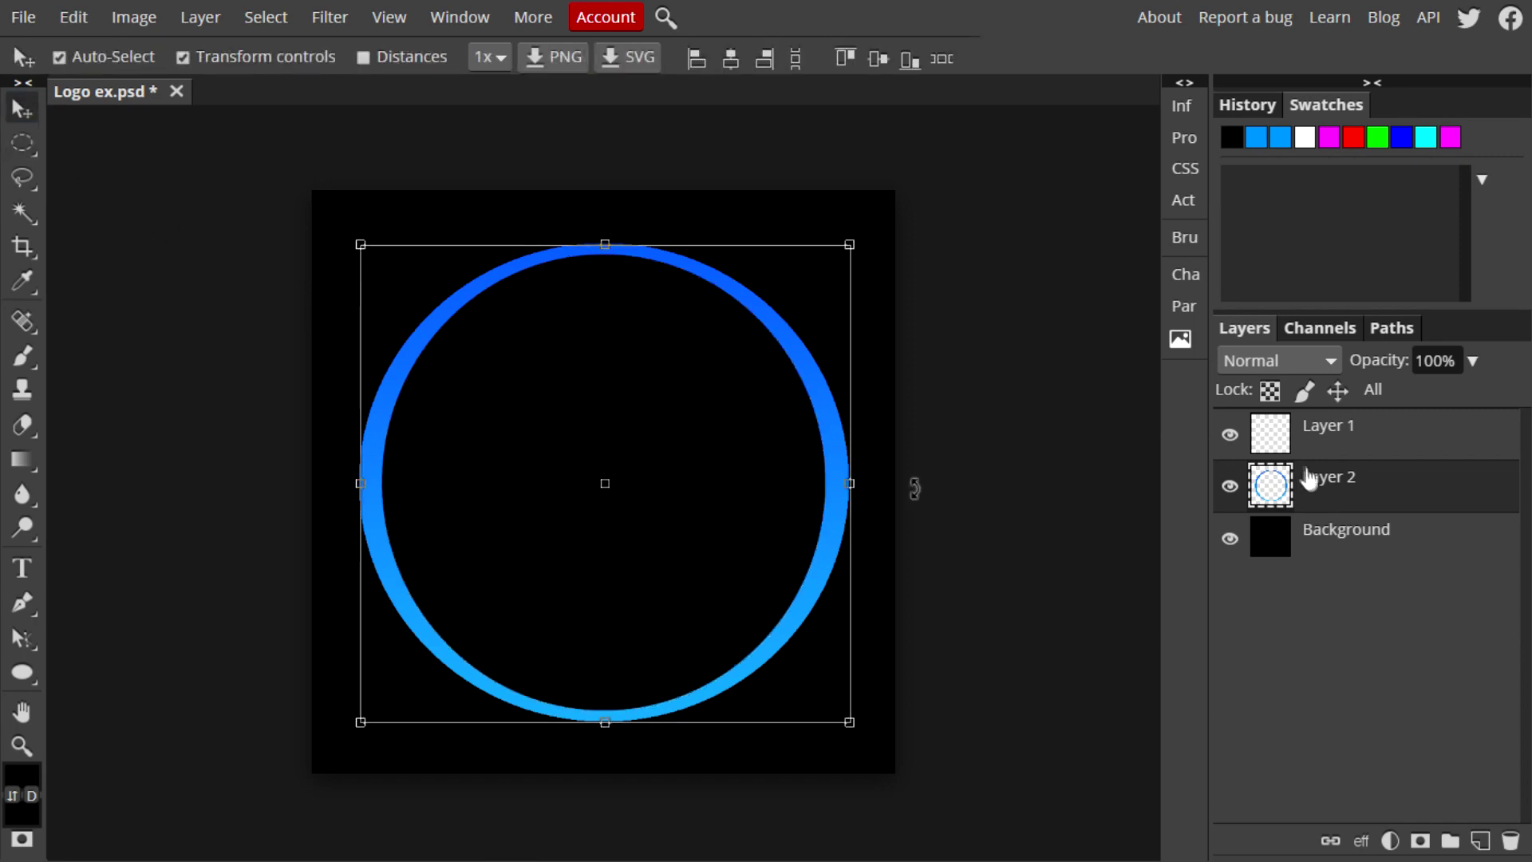
Delete a narrow vertical rectangular section from the upper-left part of the ring to make a gap
left_click(22, 144)
right_click(23, 143)
left_click(130, 144)
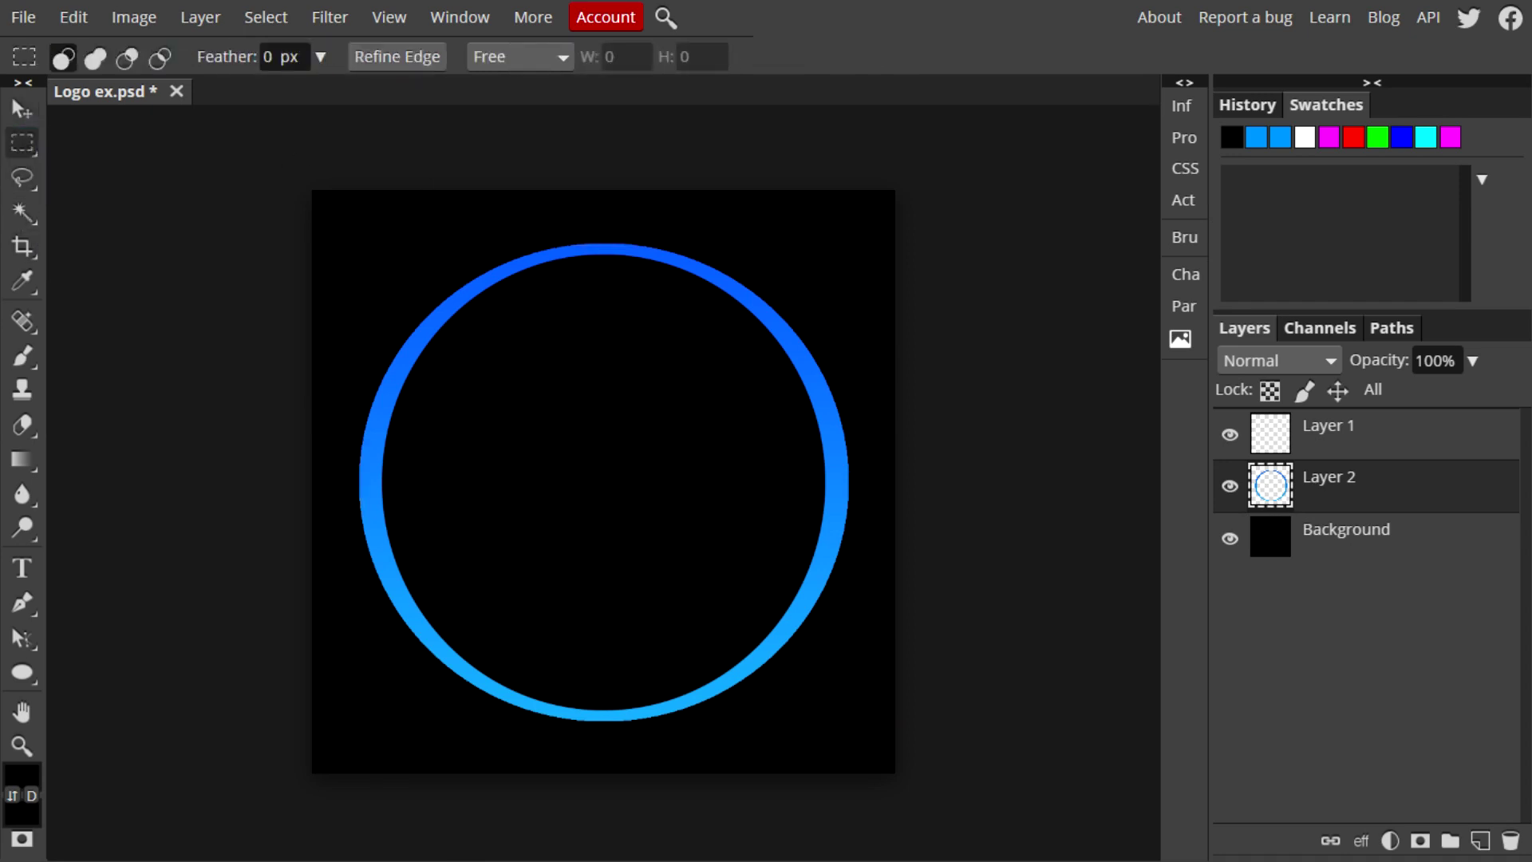
left_click_drag(445, 237, 523, 632)
key("Delete")
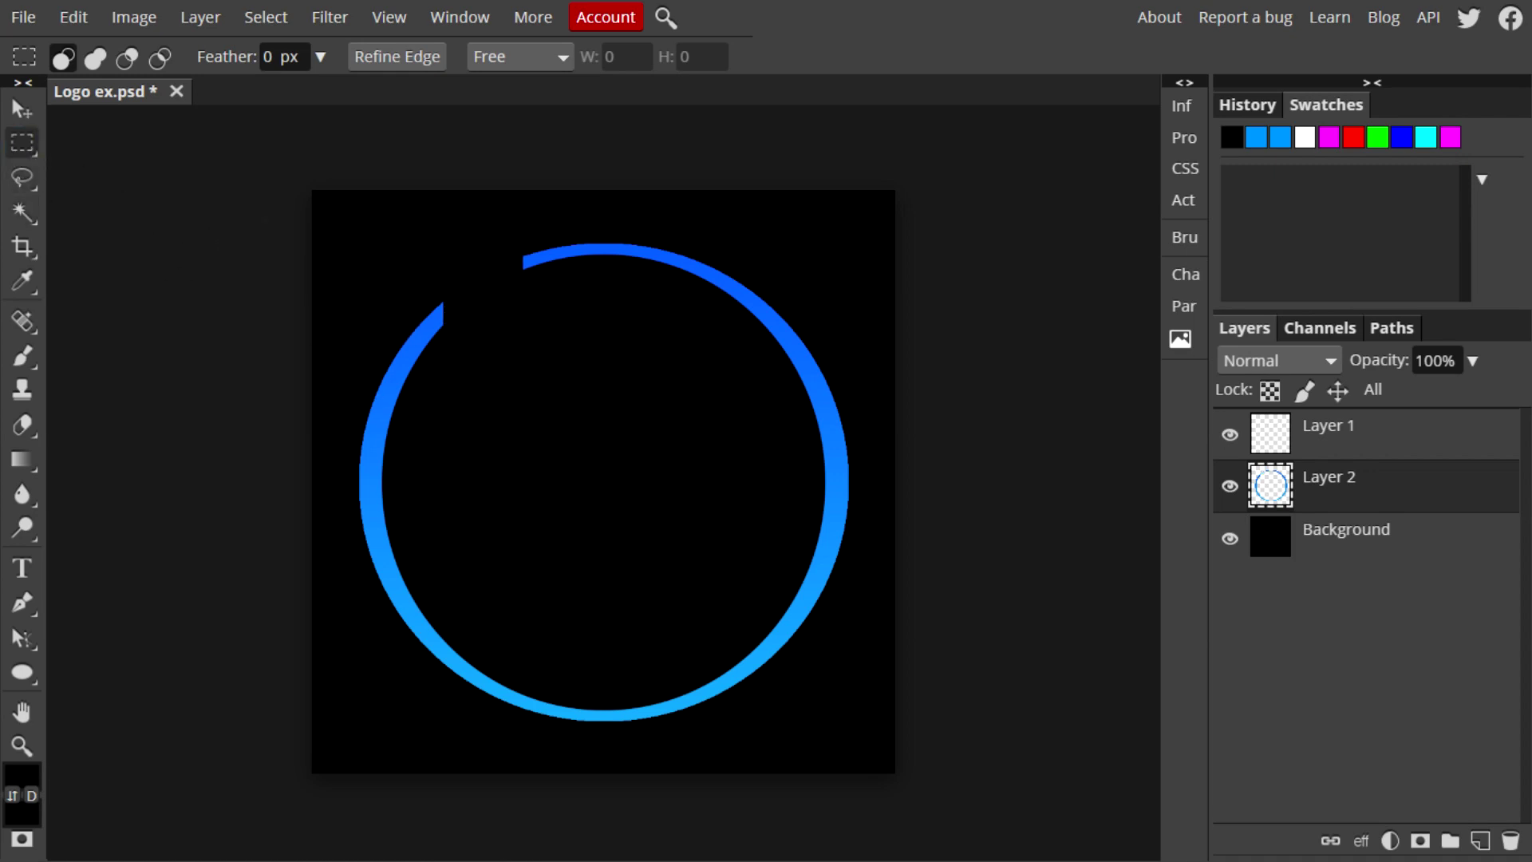
Delete a matching rectangular section from the upper-right part of the ring and clear the selection
left_click_drag(694, 221, 766, 587)
key("Delete")
left_click(22, 107)
key("ctrl+d")
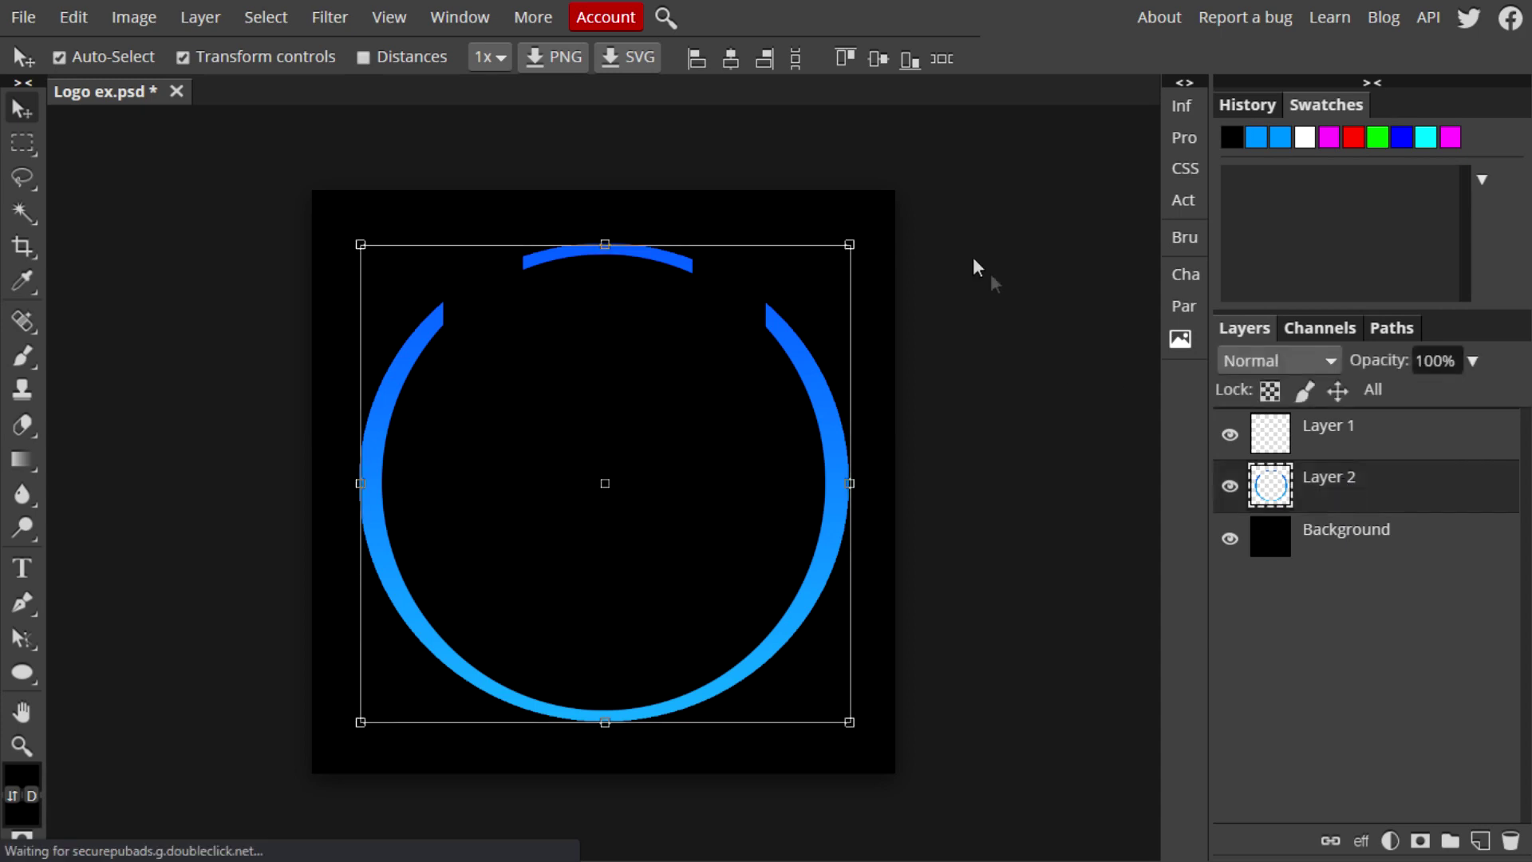
Rotate the segmented ring very slightly counter-clockwise and leave the transform
left_click_drag(866, 232, 868, 228)
key("Escape")
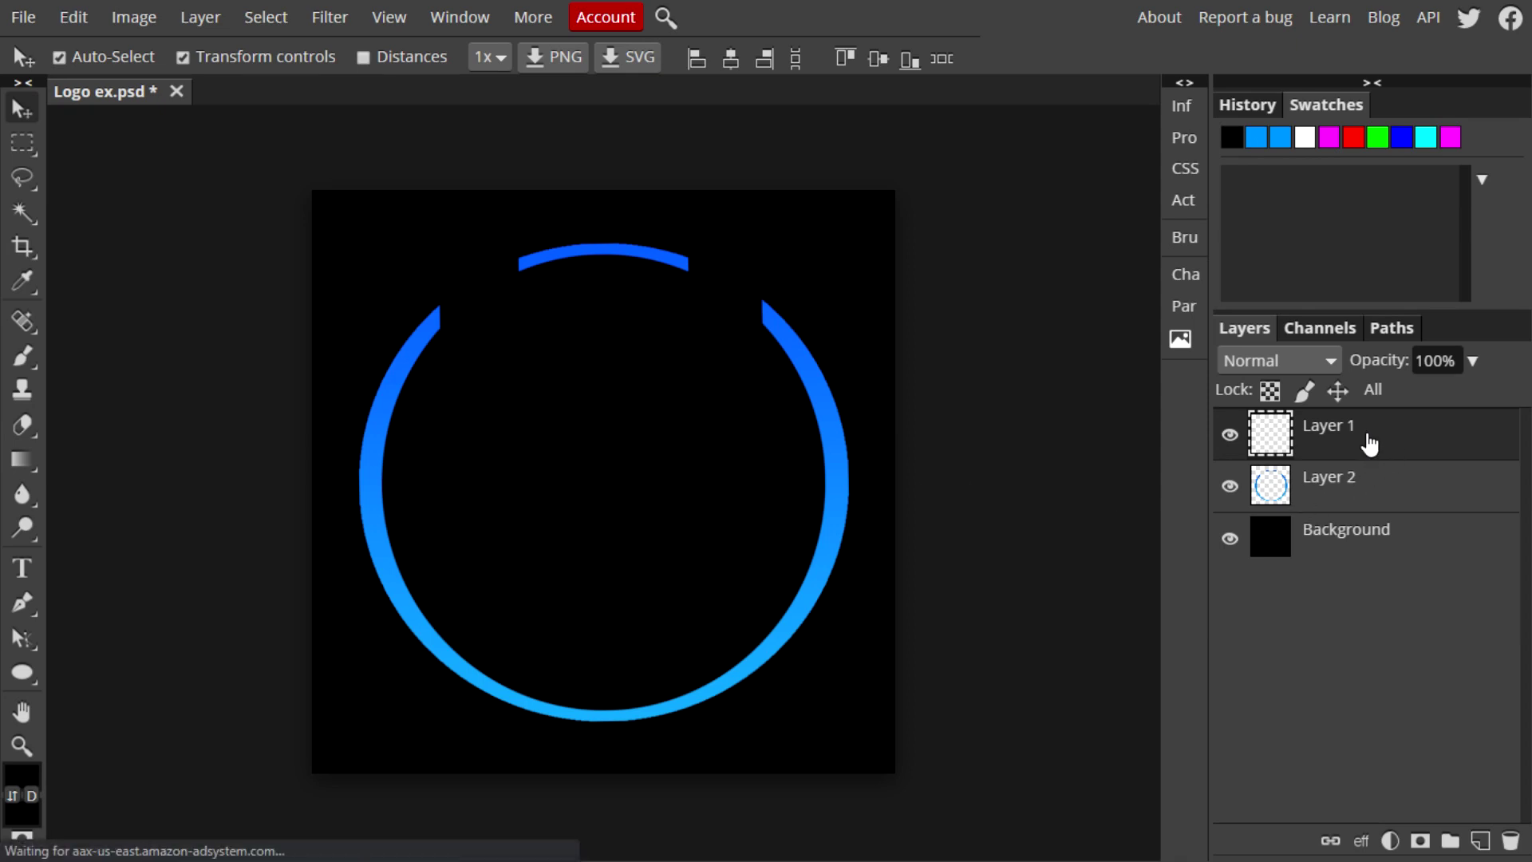
Start a text layer inside the ring with the LIBRARY 3 AM Regular font at a size of 150 px
left_click(25, 568)
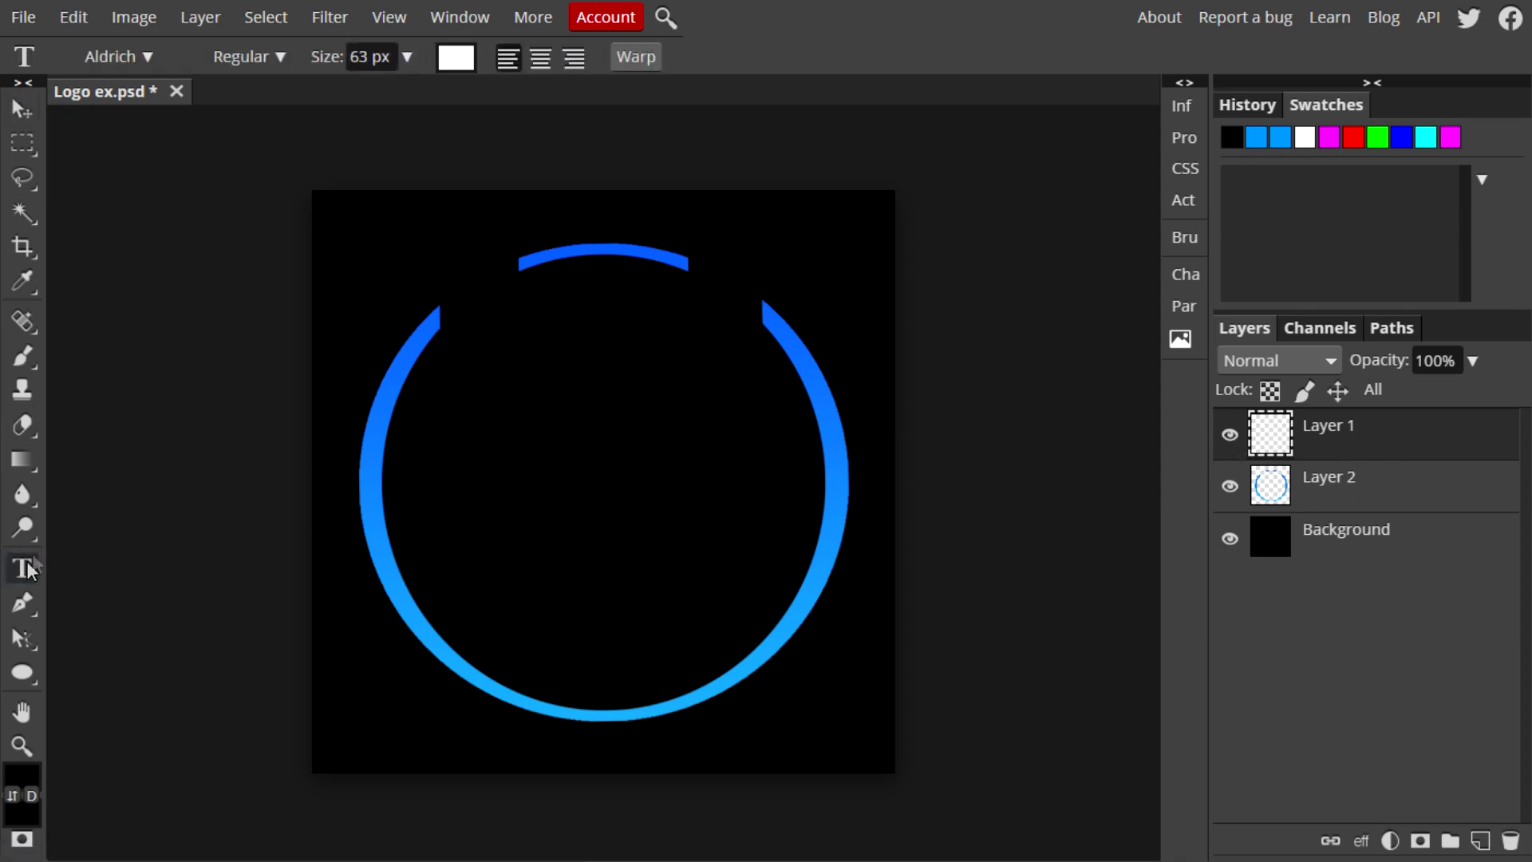
left_click(477, 427)
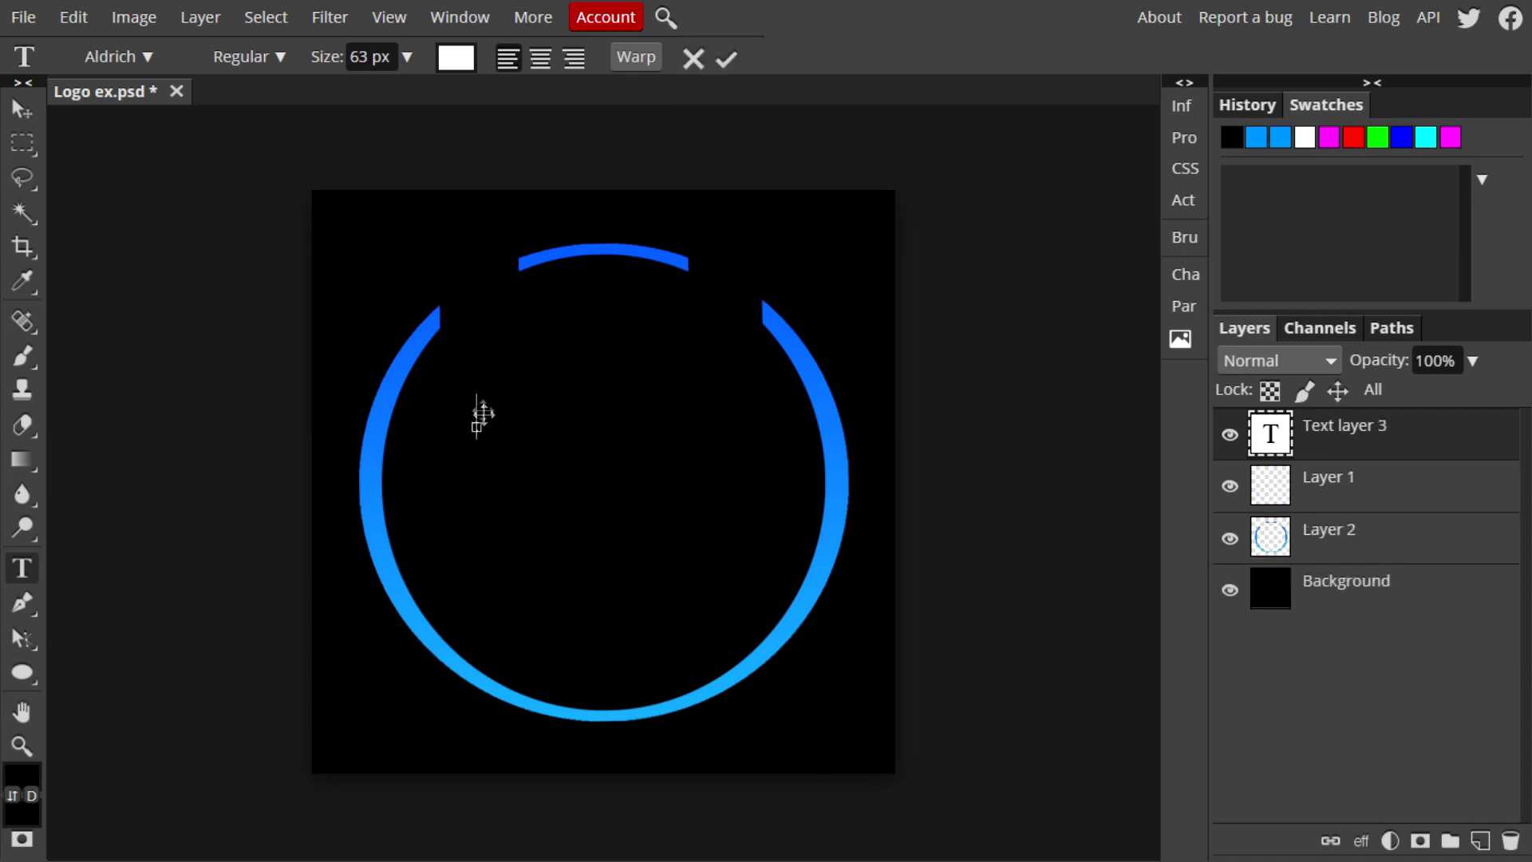
left_click(149, 56)
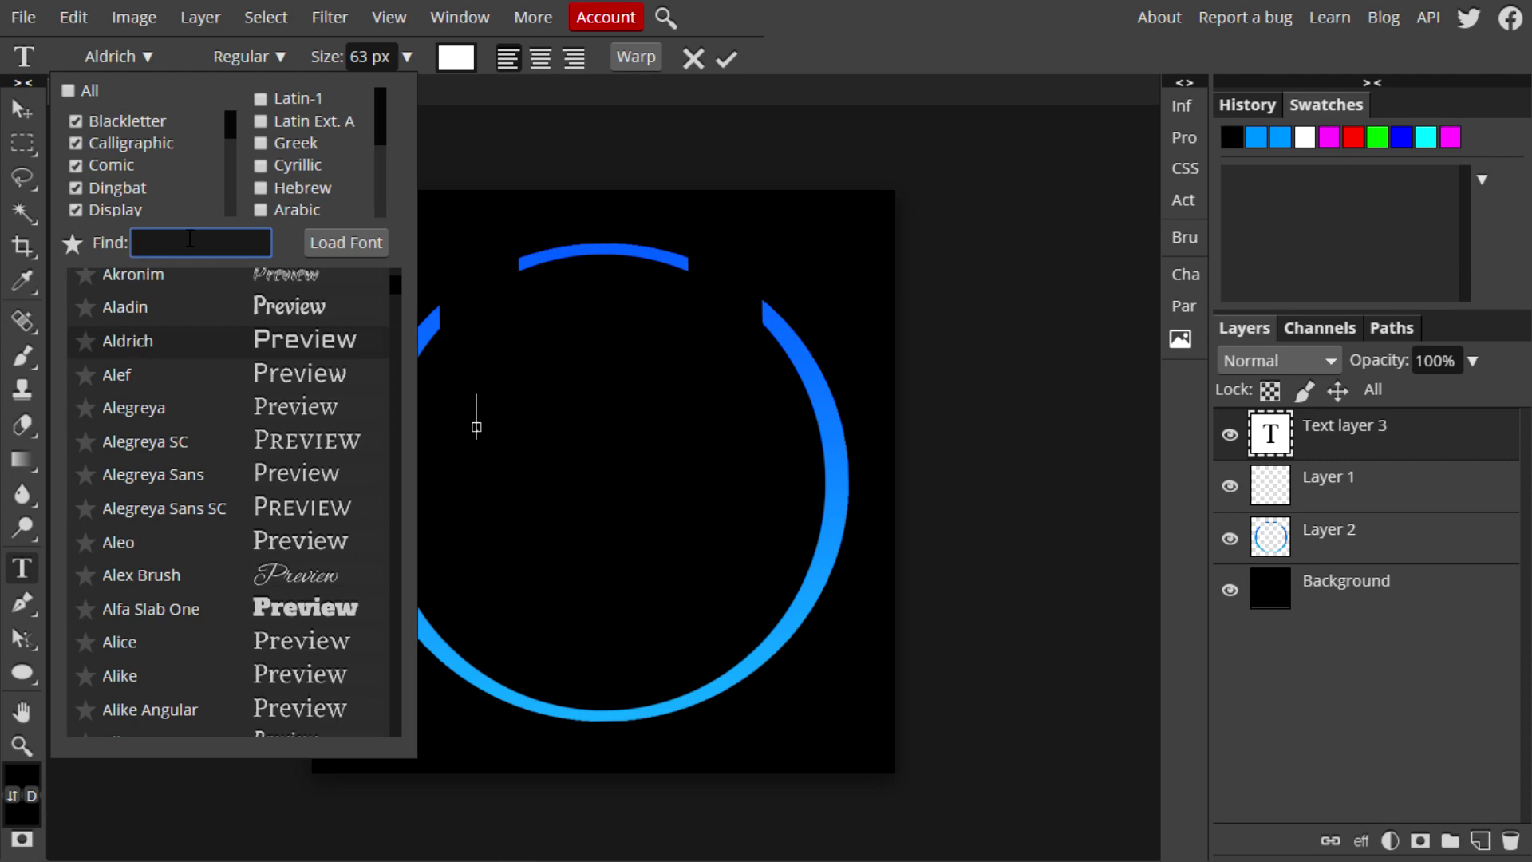
type("libra")
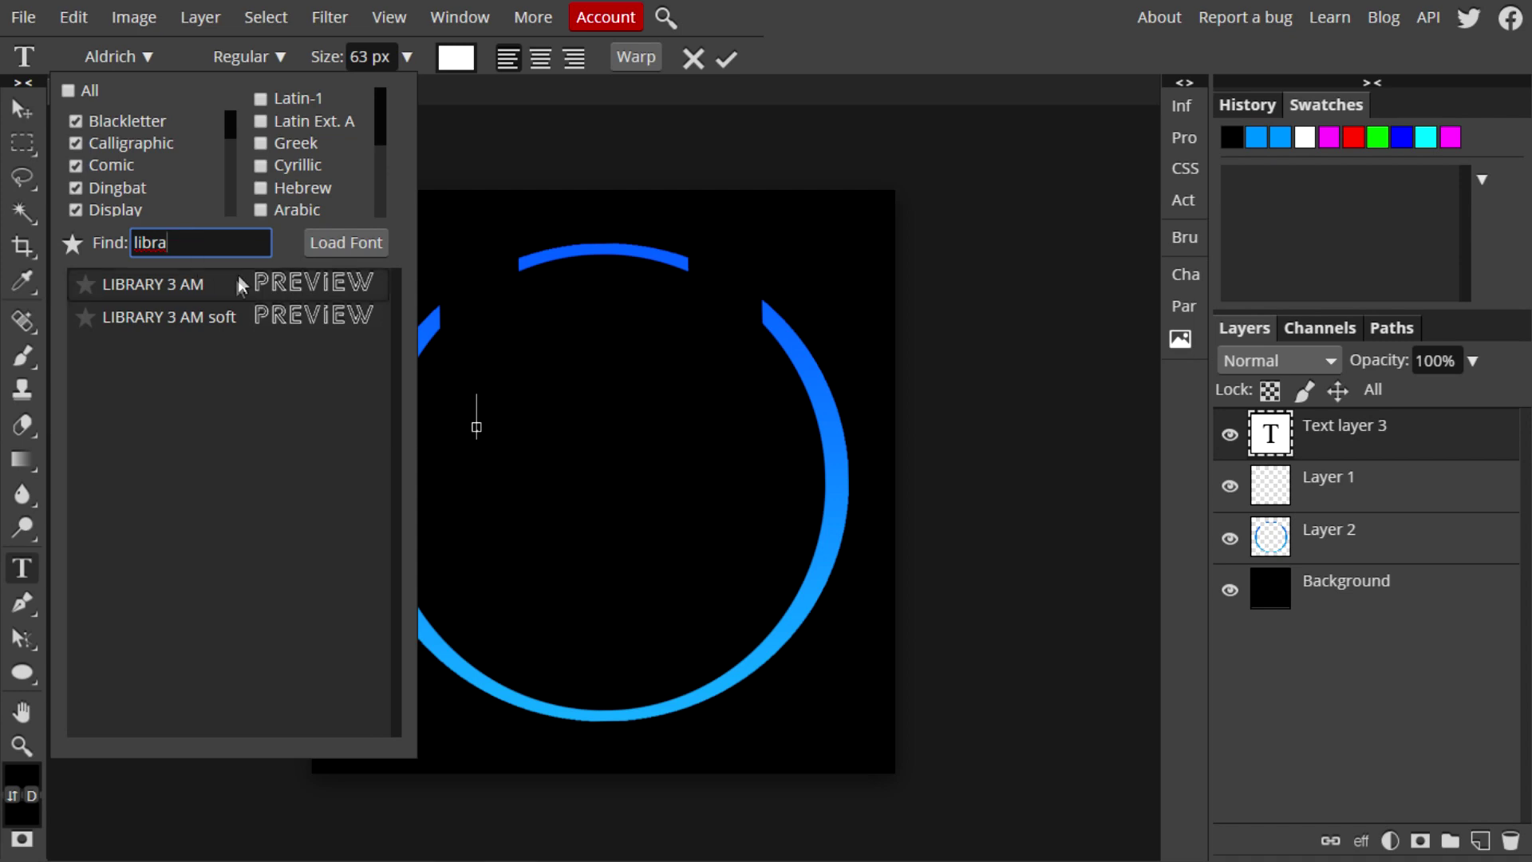
left_click(271, 287)
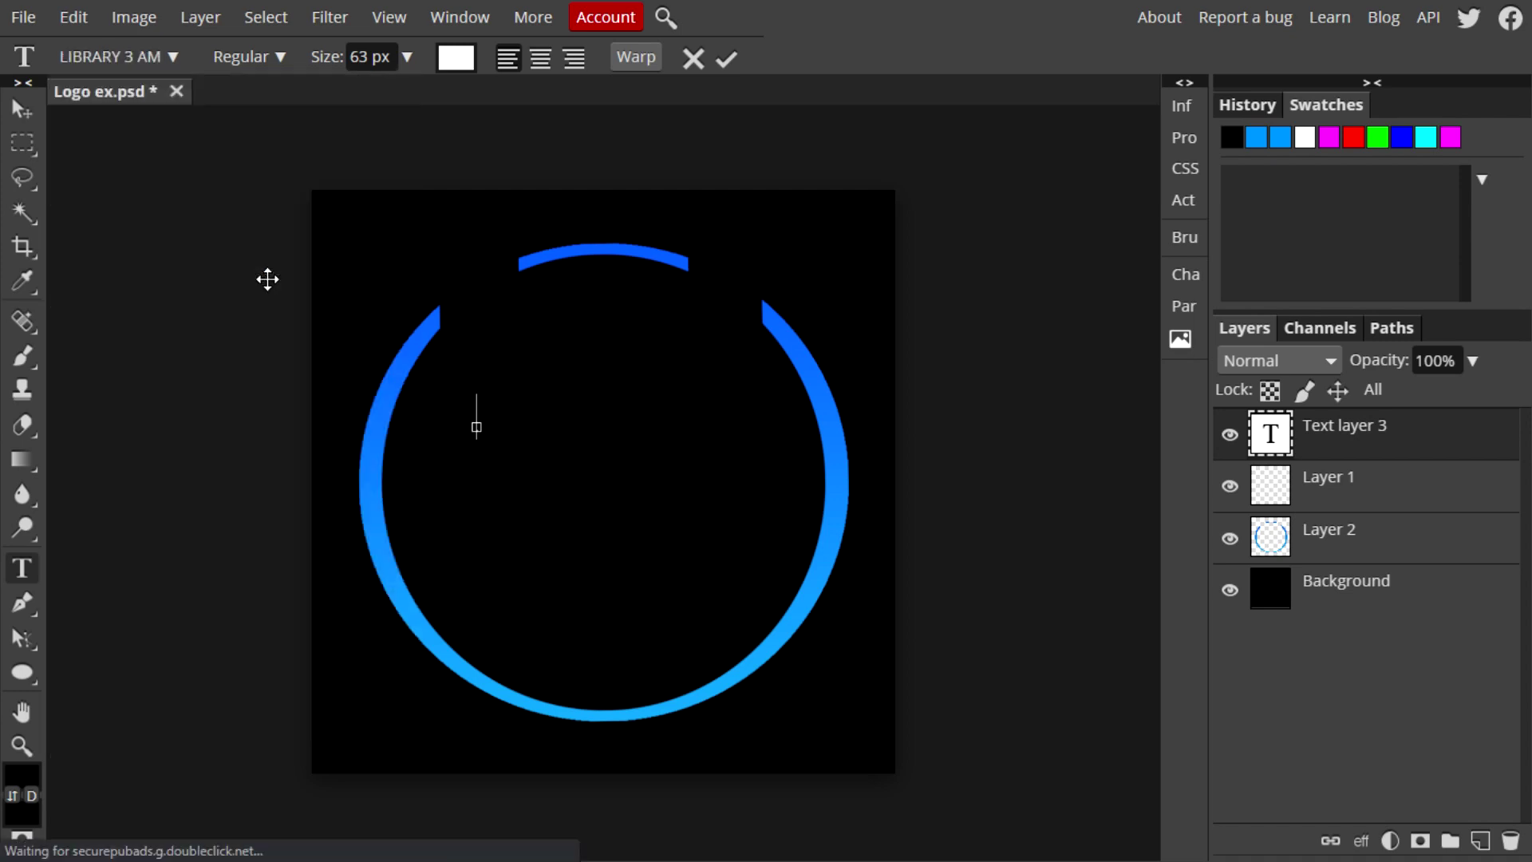
left_click(408, 60)
left_click_drag(386, 93, 438, 112)
left_click(409, 56)
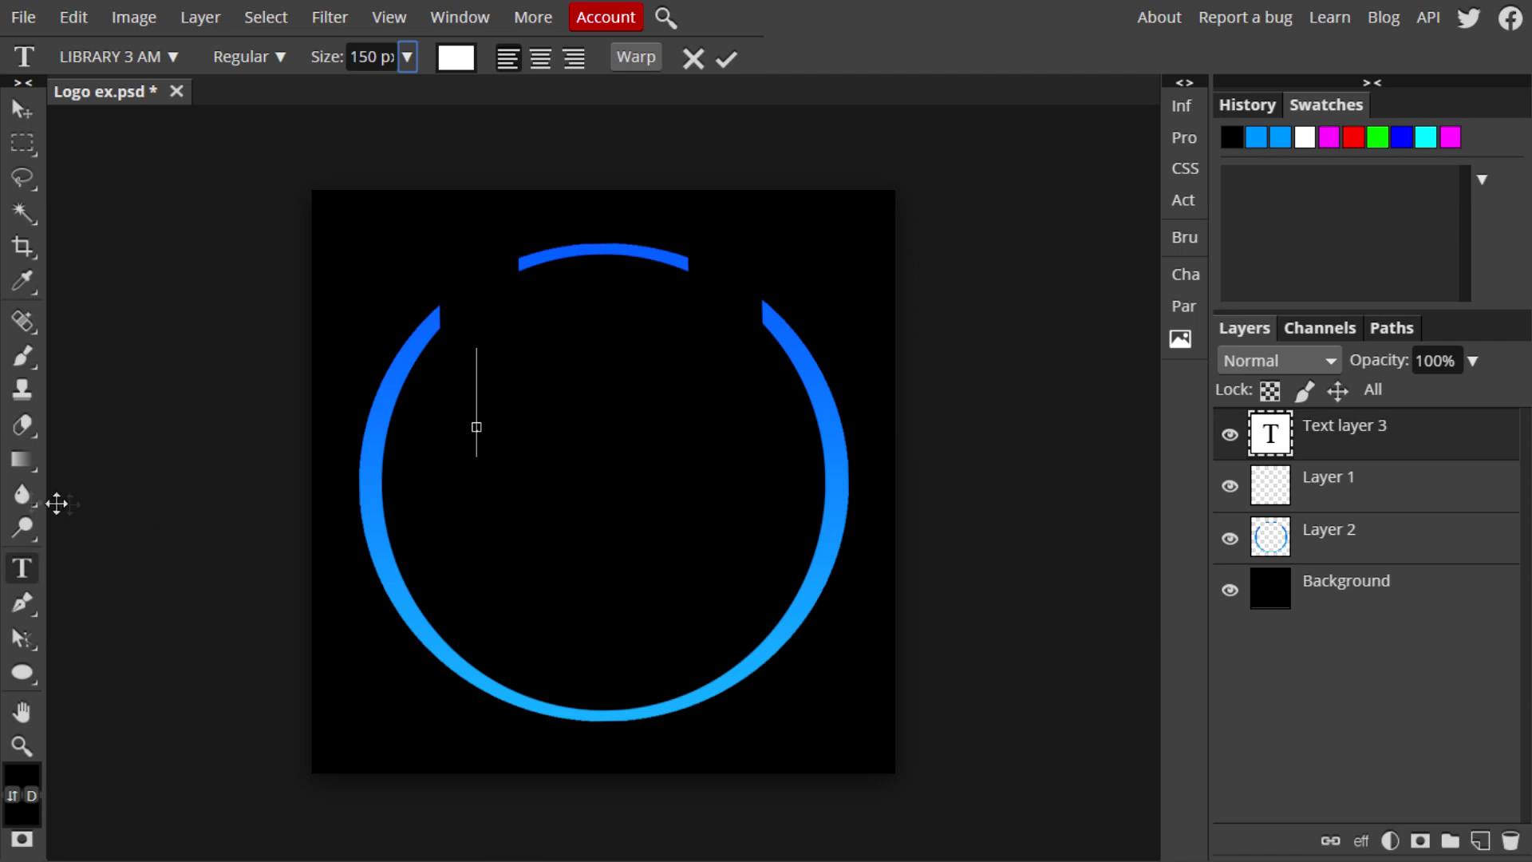
Add a new text layer reading EJ in the upper-left area inside the ring
left_click(22, 569)
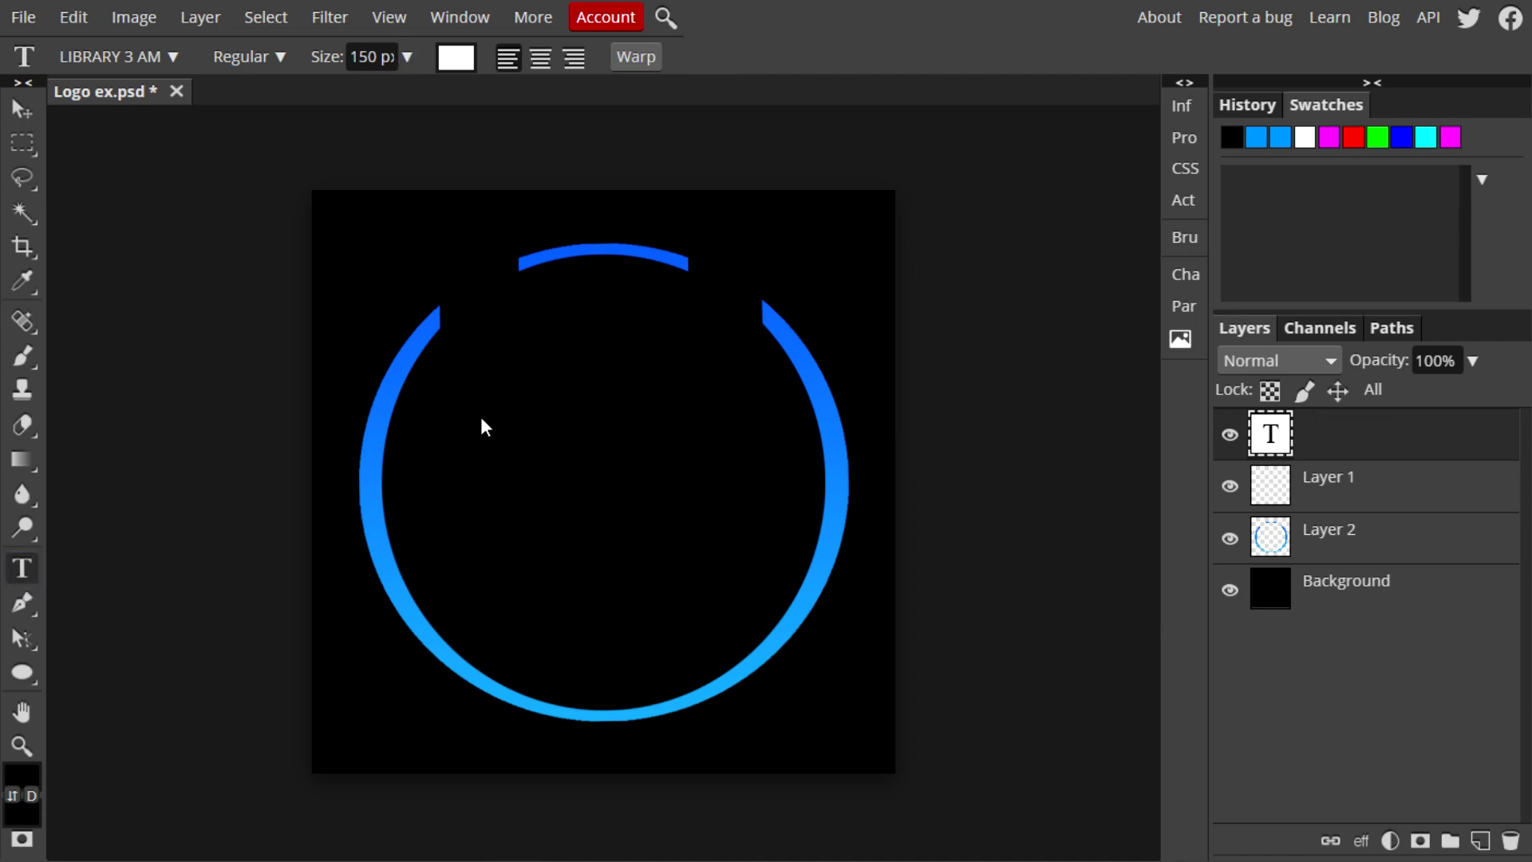
left_click(486, 427)
type("EJ")
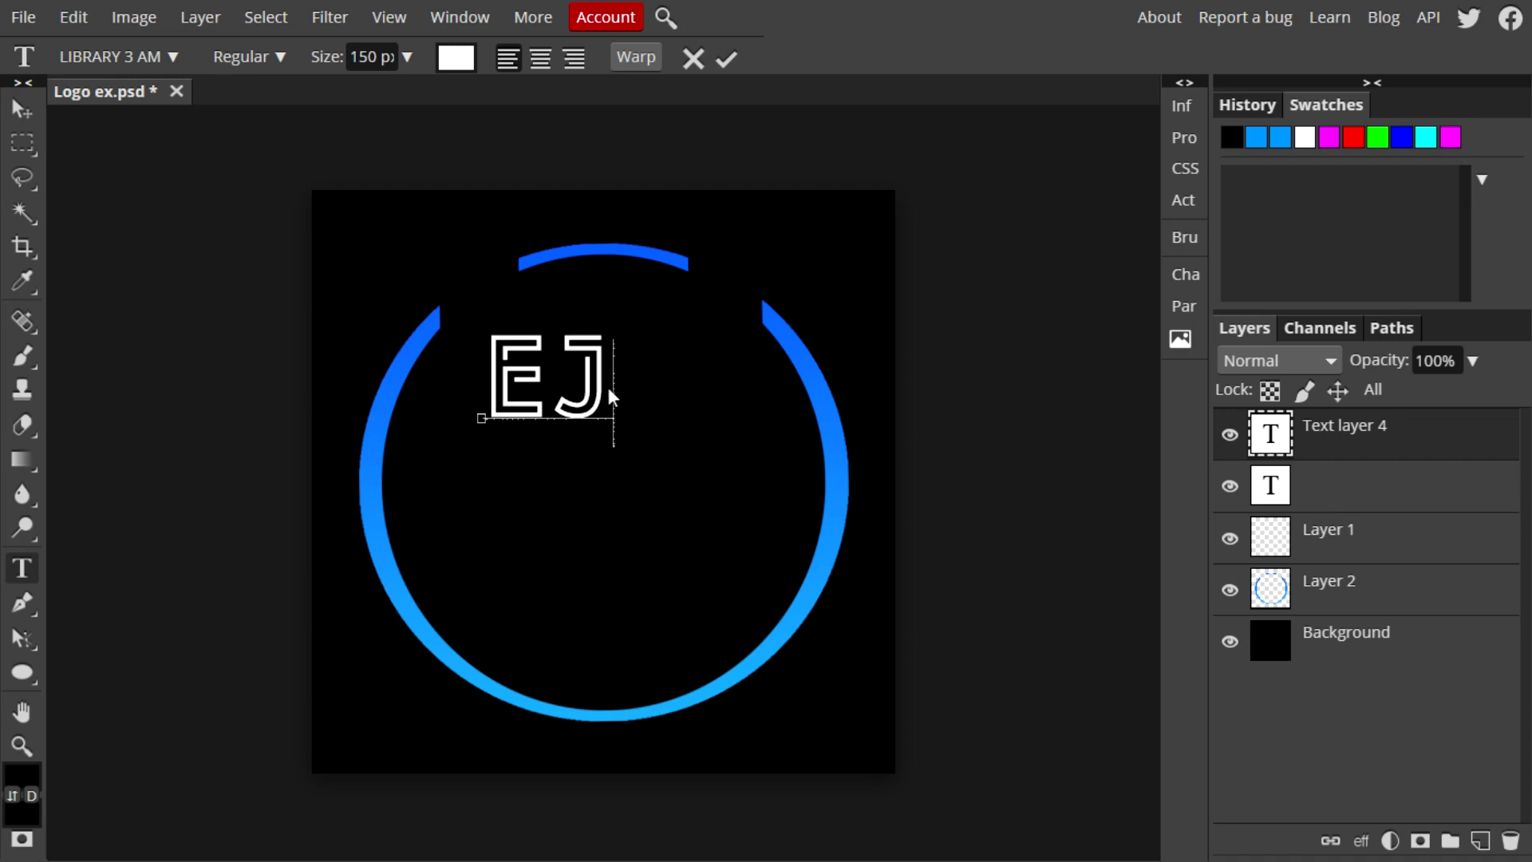
Scale the EJ text to 228.48% and move it to sit horizontally centered within the ring
left_click(22, 109)
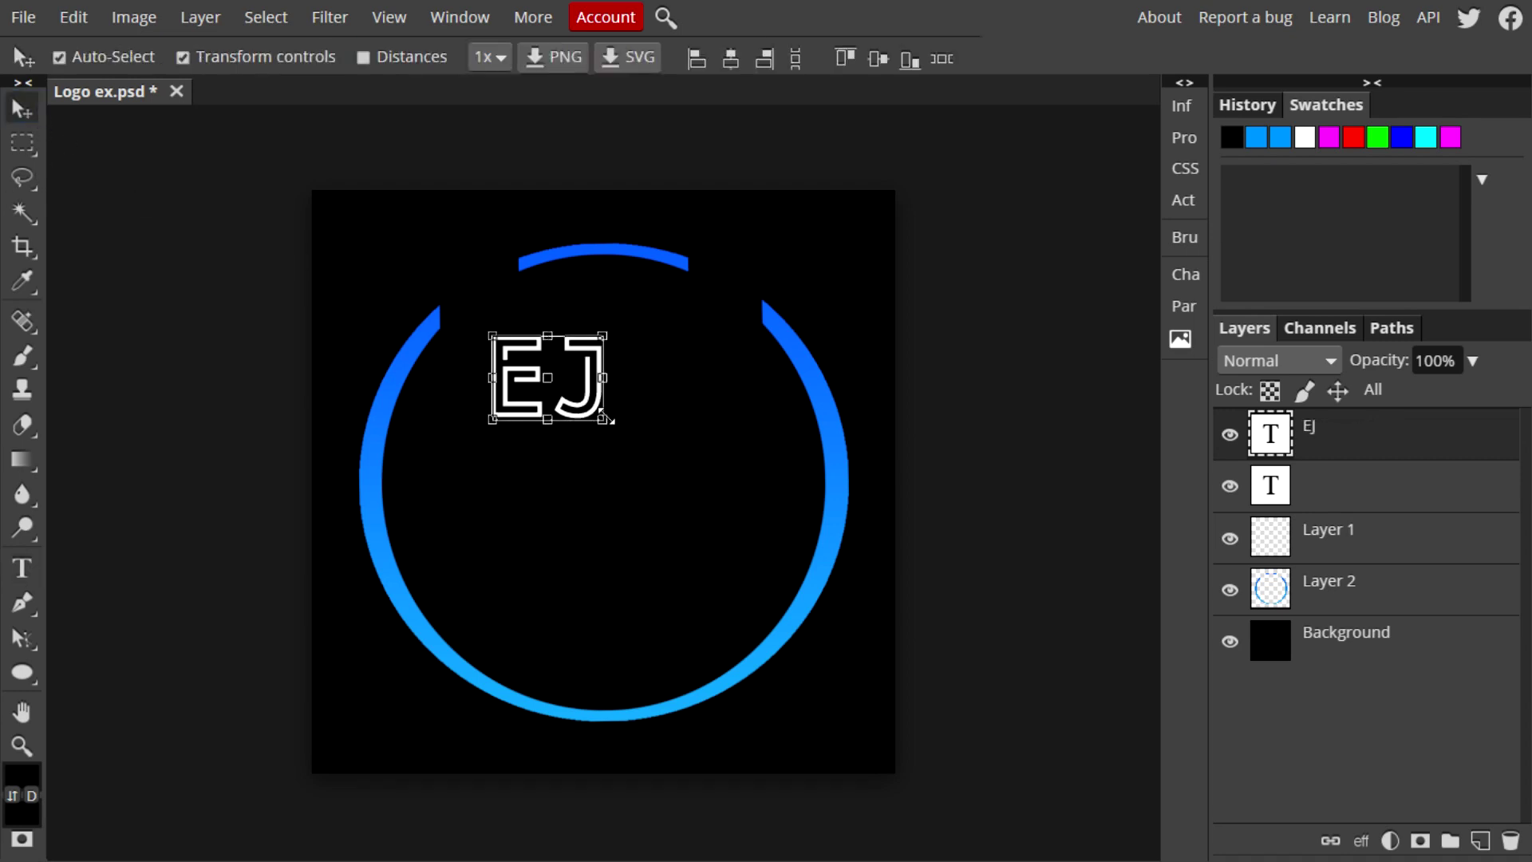
left_click_drag(606, 423, 743, 591)
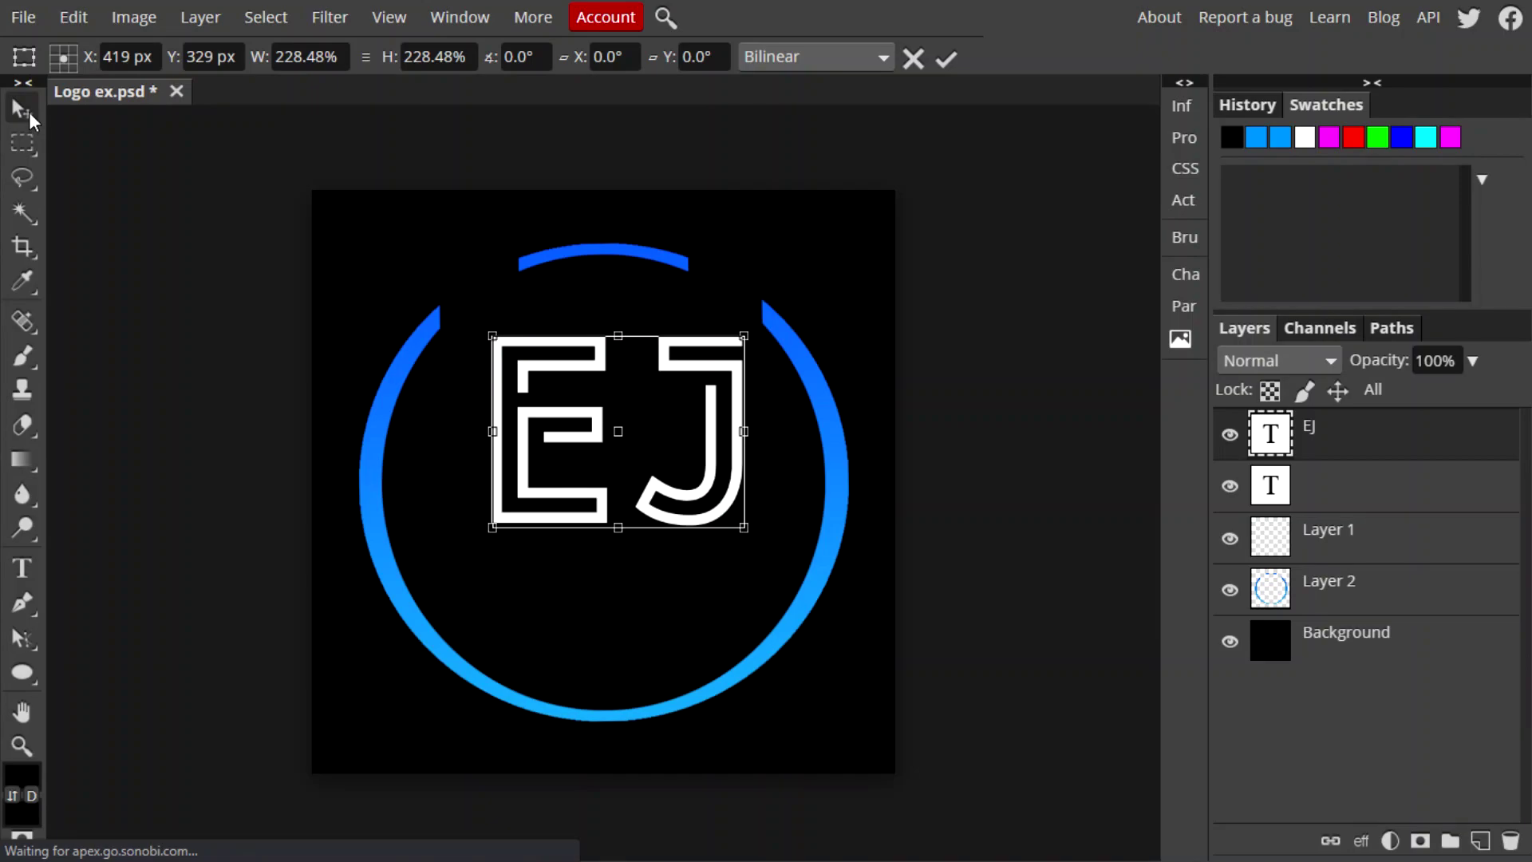
key("Return")
left_click_drag(650, 455, 631, 454)
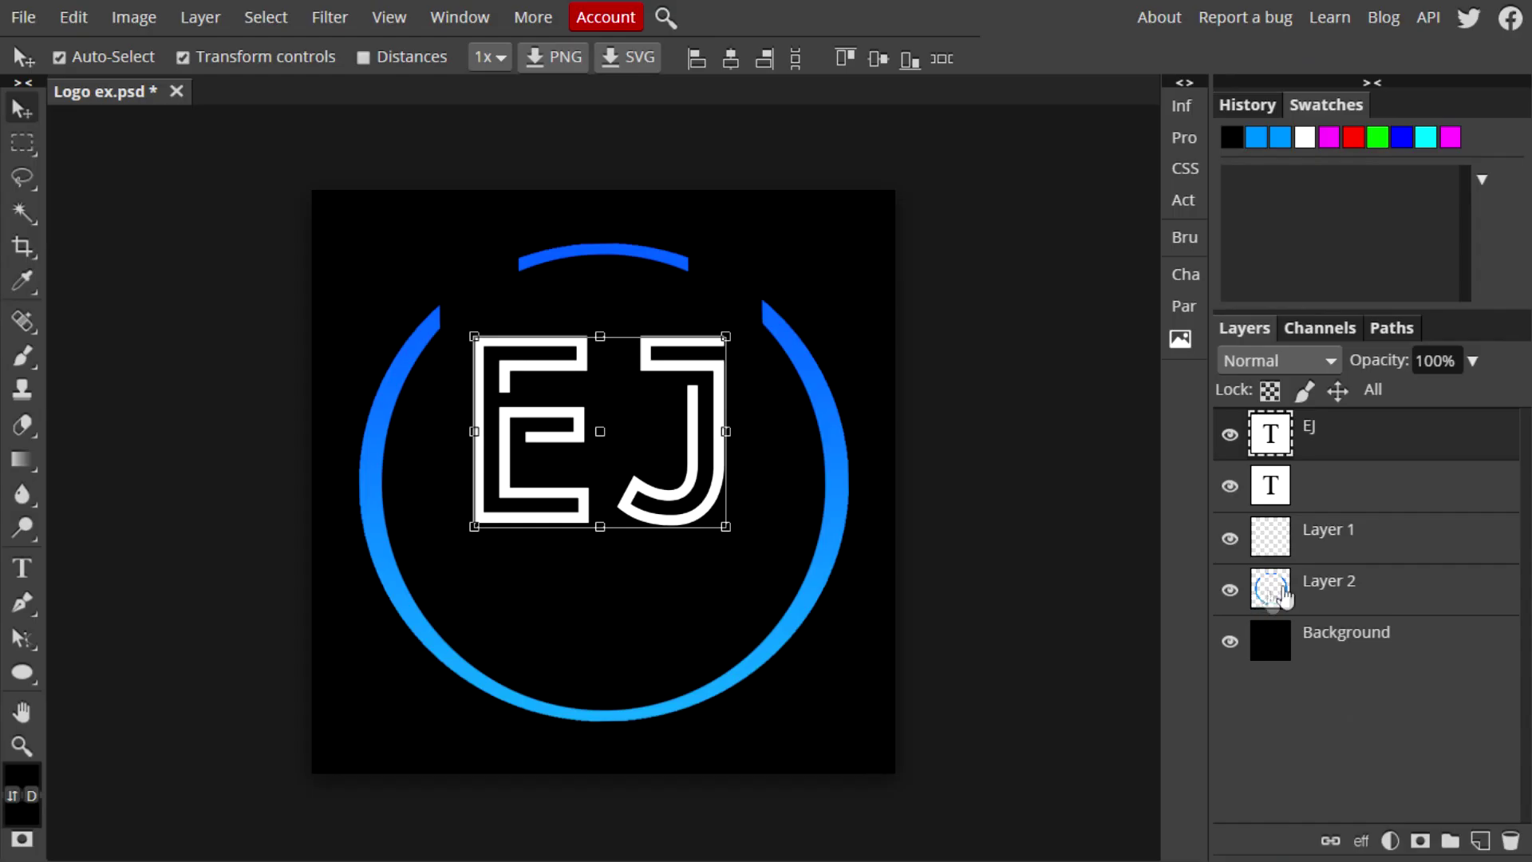
Delete the empty text layer beneath the EJ layer
left_click(1366, 495)
key("Delete")
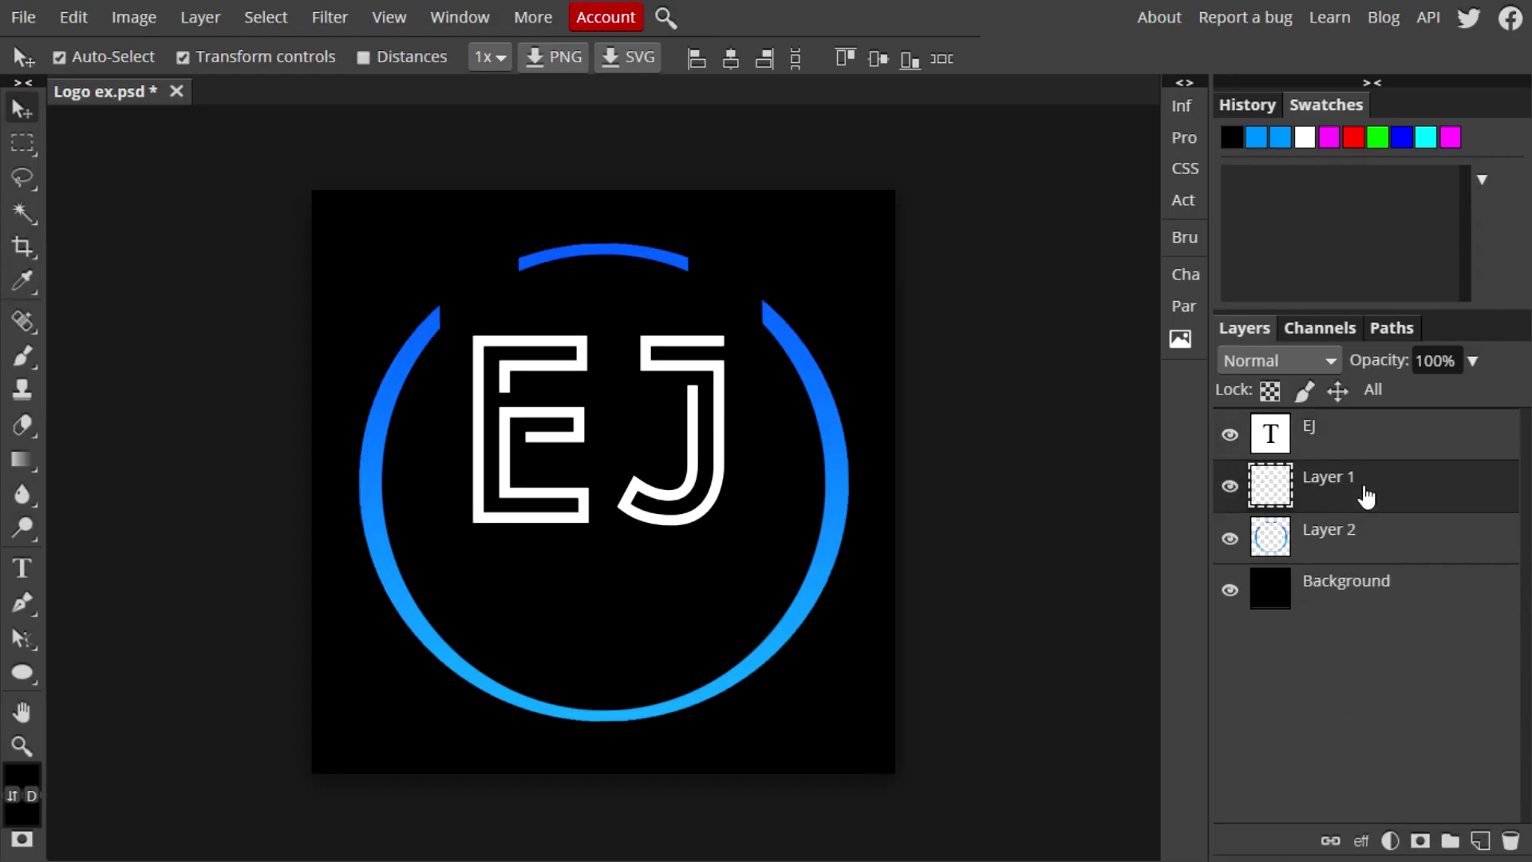
Duplicate the EJ text layer and rename the copy Blue
left_click(1353, 428)
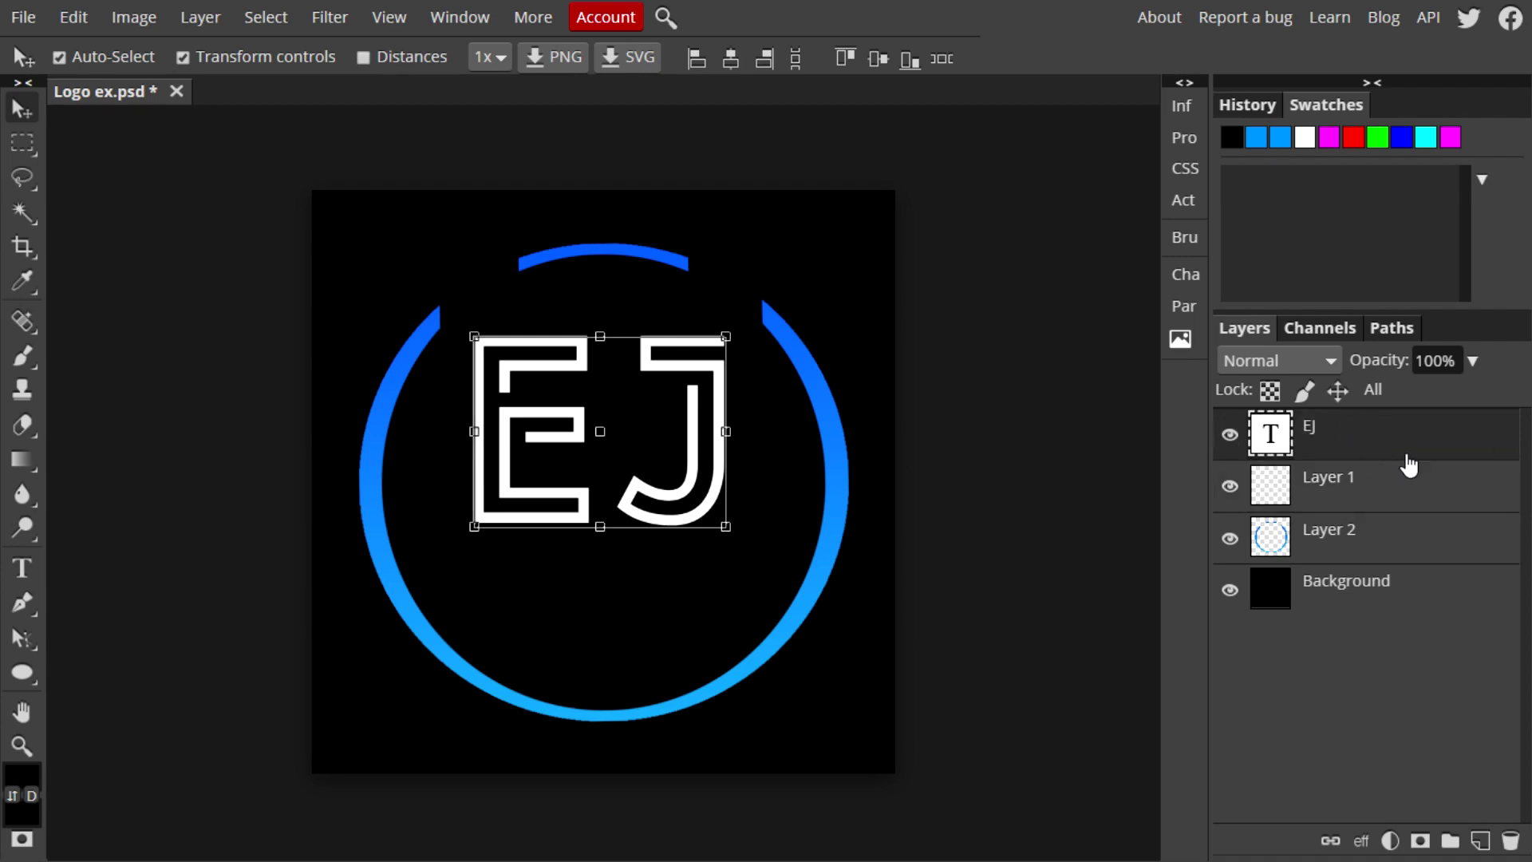
right_click(1349, 435)
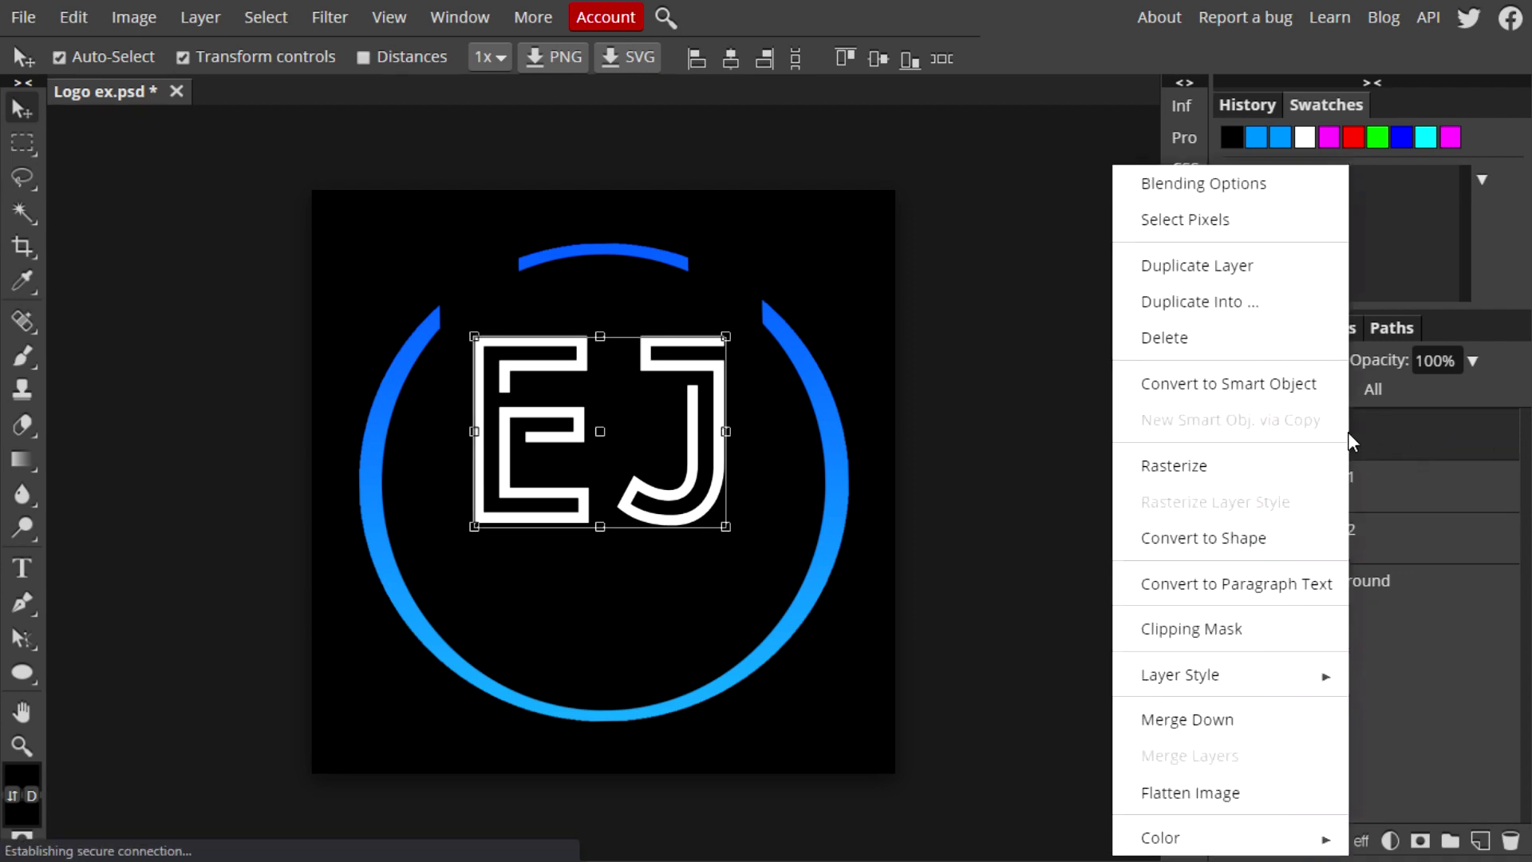
left_click(1241, 266)
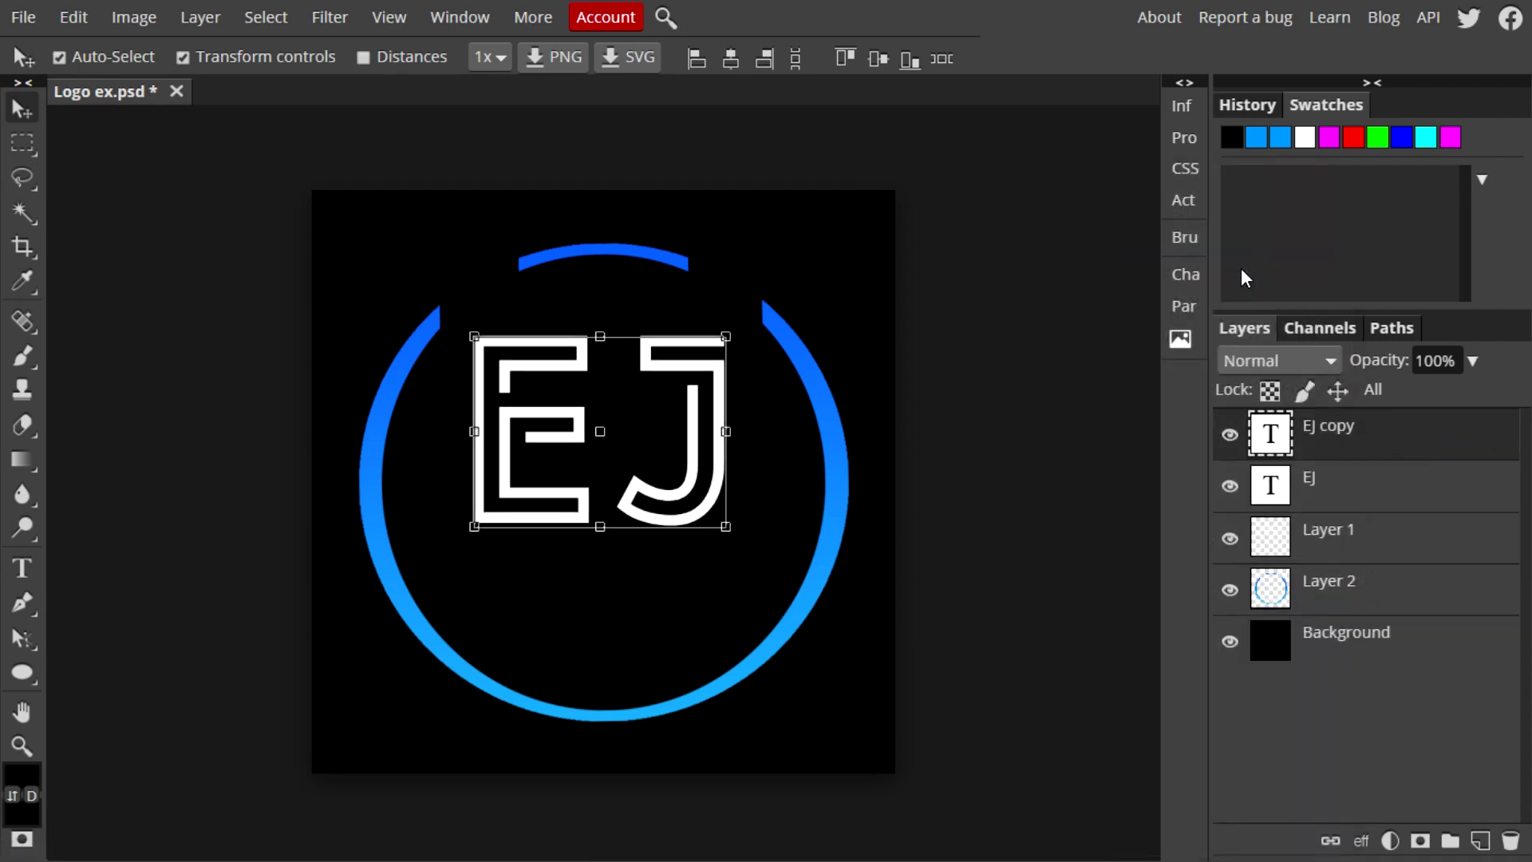
double_click(1329, 429)
key("BackSpace")
type("Blue")
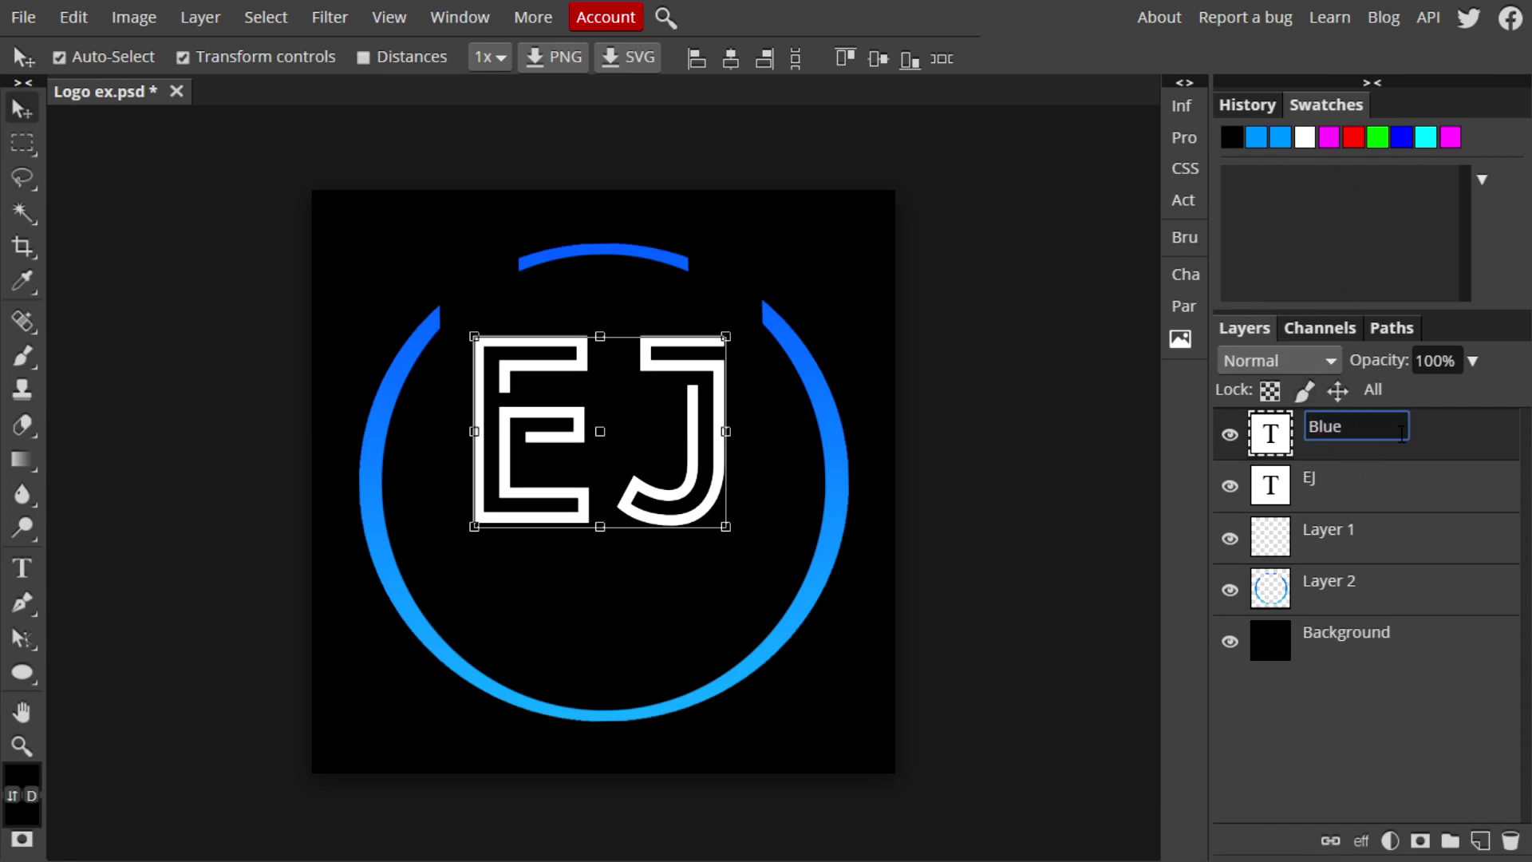
key("Return")
Duplicate the EJ text layer once more and rename this copy Red
right_click(1336, 453)
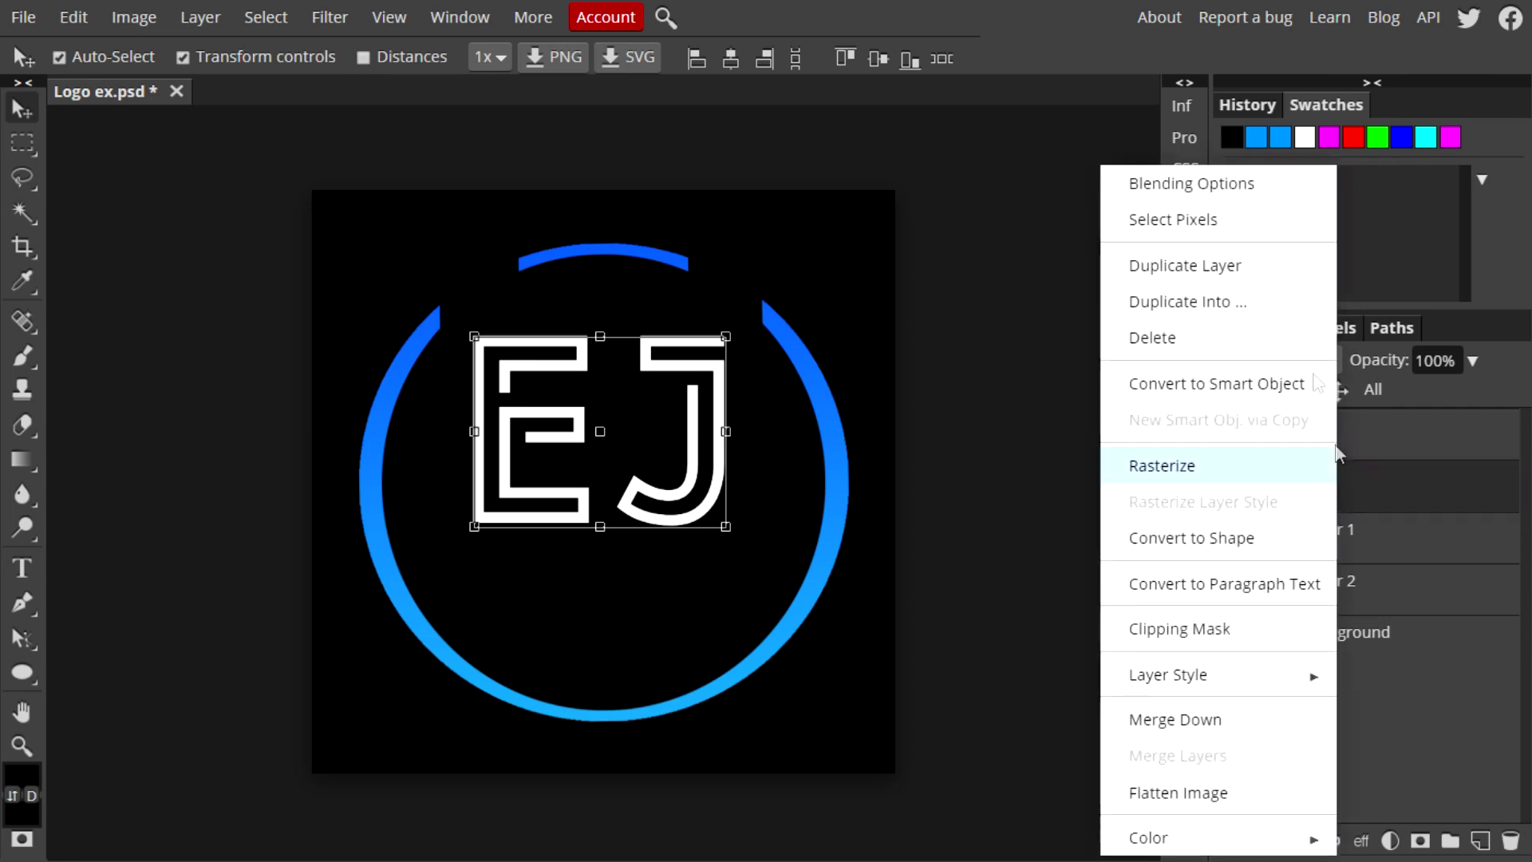
left_click(1221, 266)
double_click(1347, 478)
type("R")
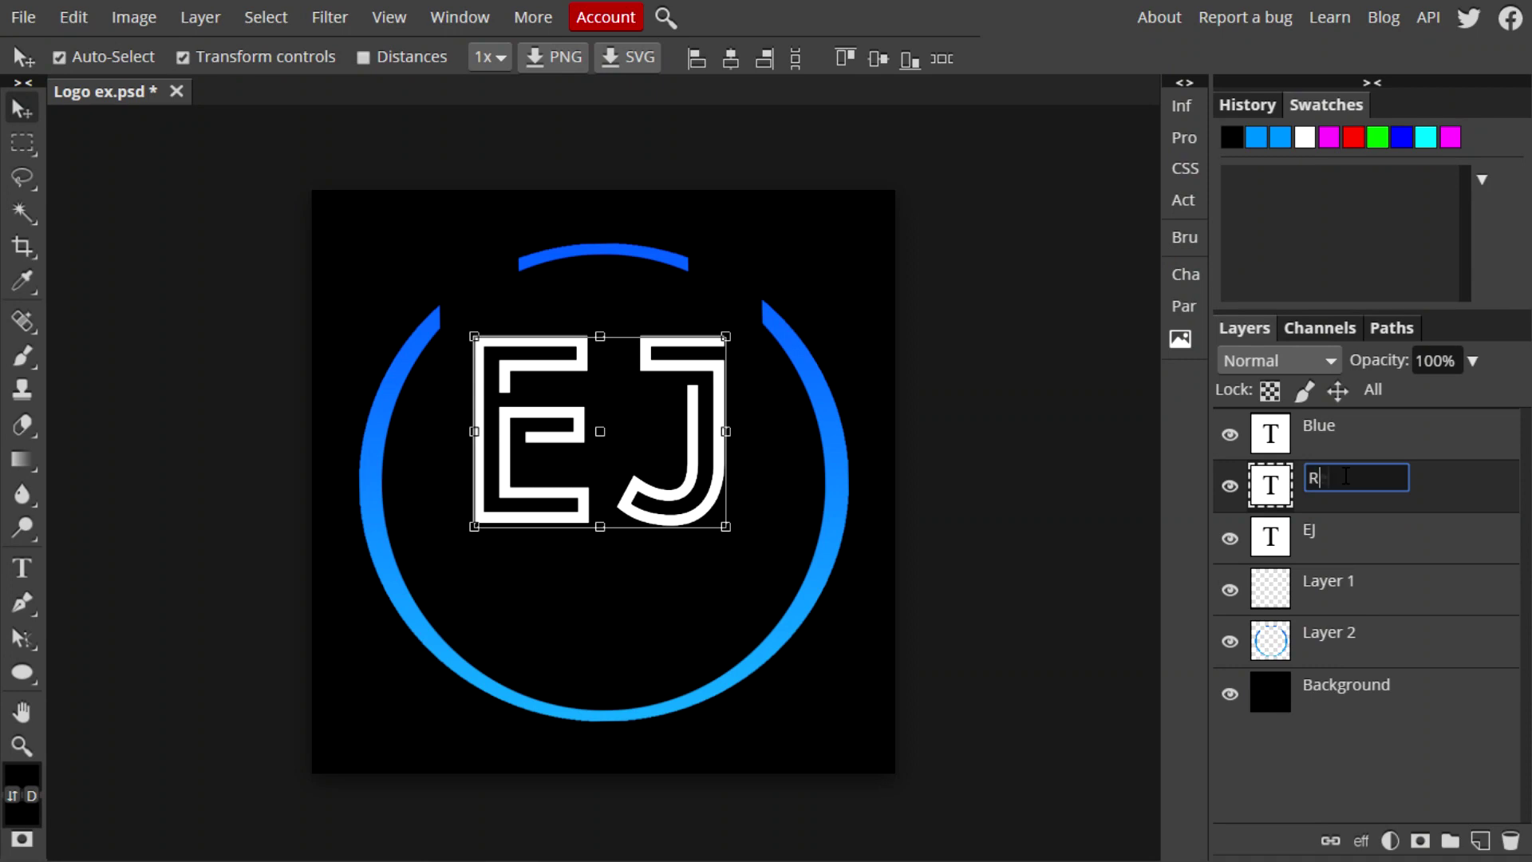
key("Return")
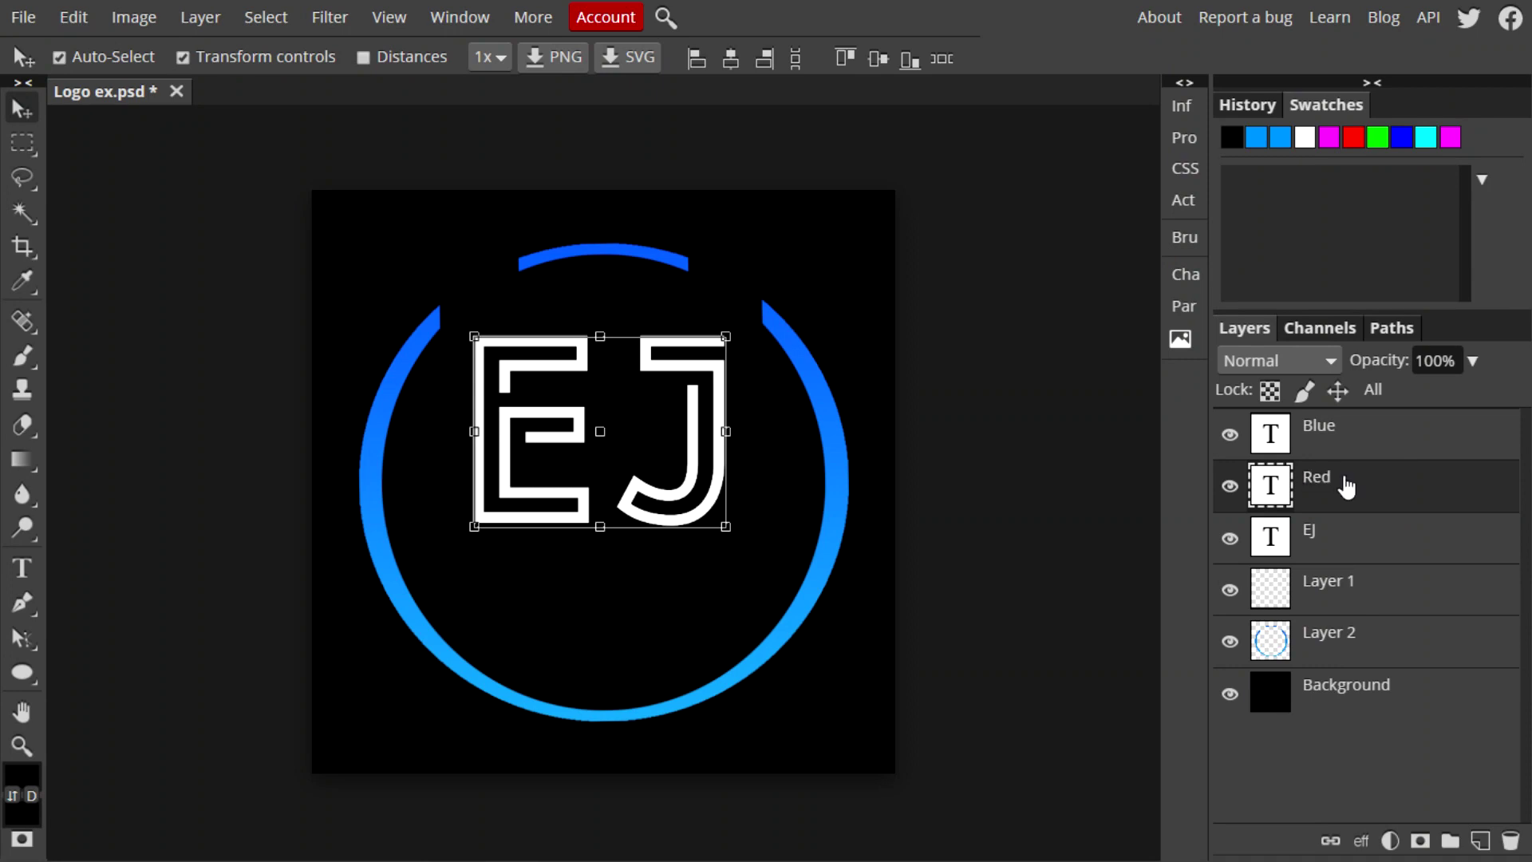
Move the original EJ layer above the Blue and Red copies in the layer stack
left_click(1337, 536)
left_click_drag(1337, 536, 1346, 428)
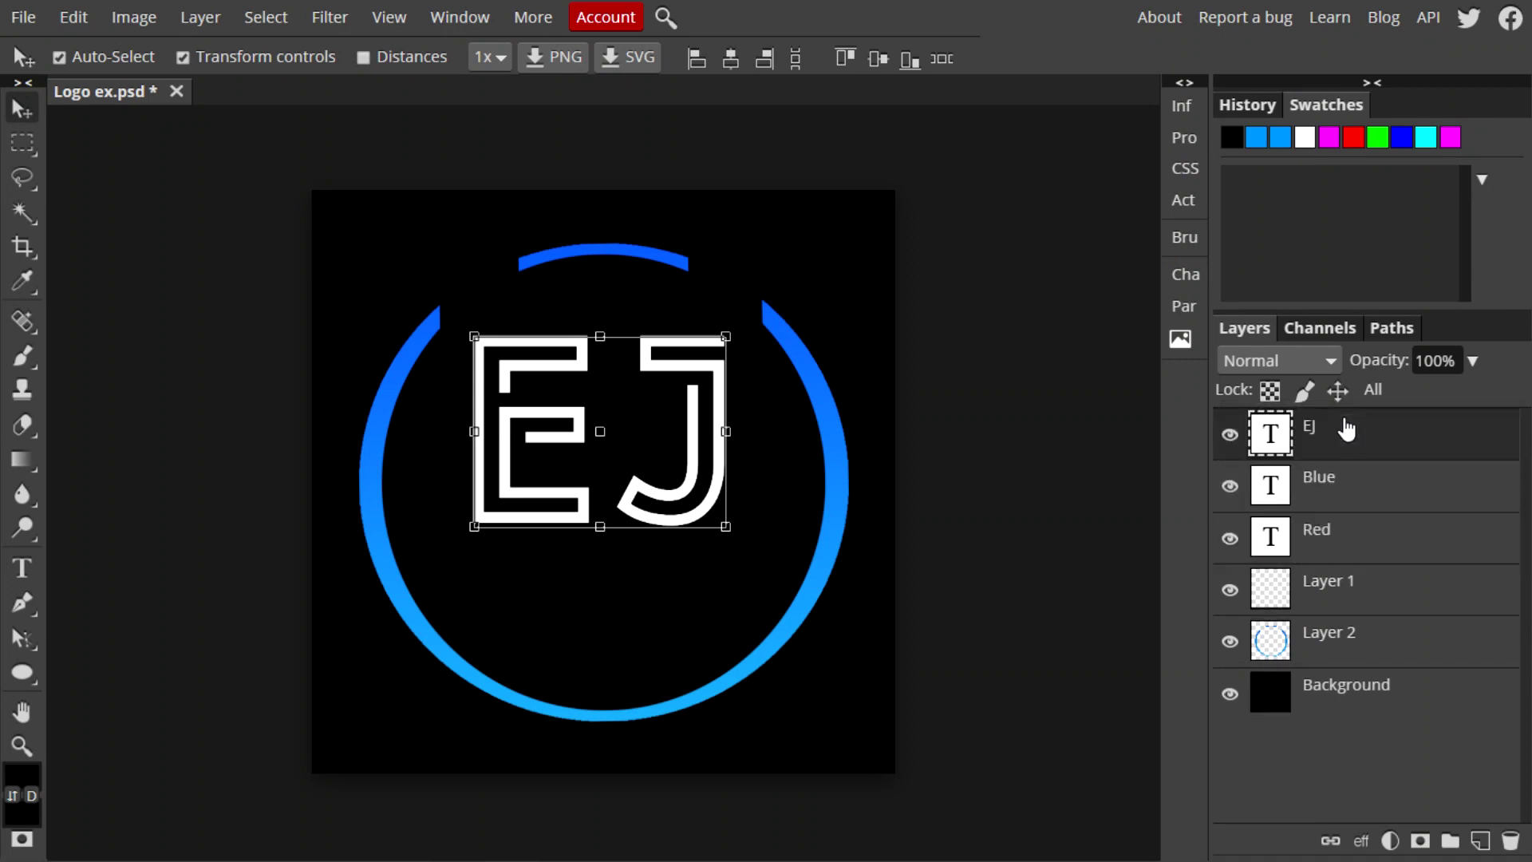
Enable a gradient overlay in the Blue layer's style settings
left_click(1366, 489)
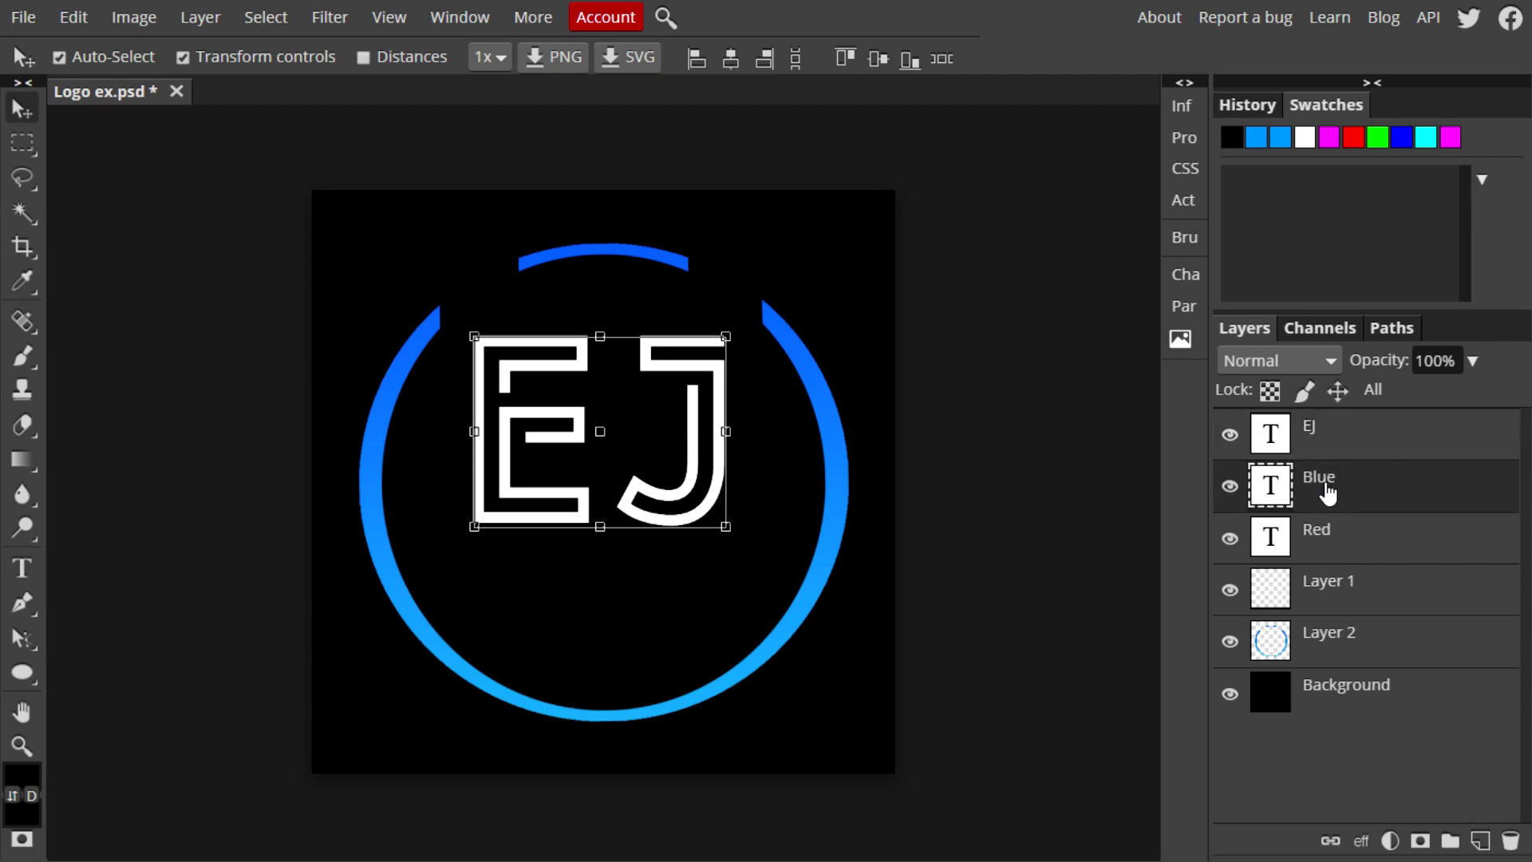
right_click(1326, 488)
left_click(1276, 171)
left_click_drag(587, 188, 1141, 72)
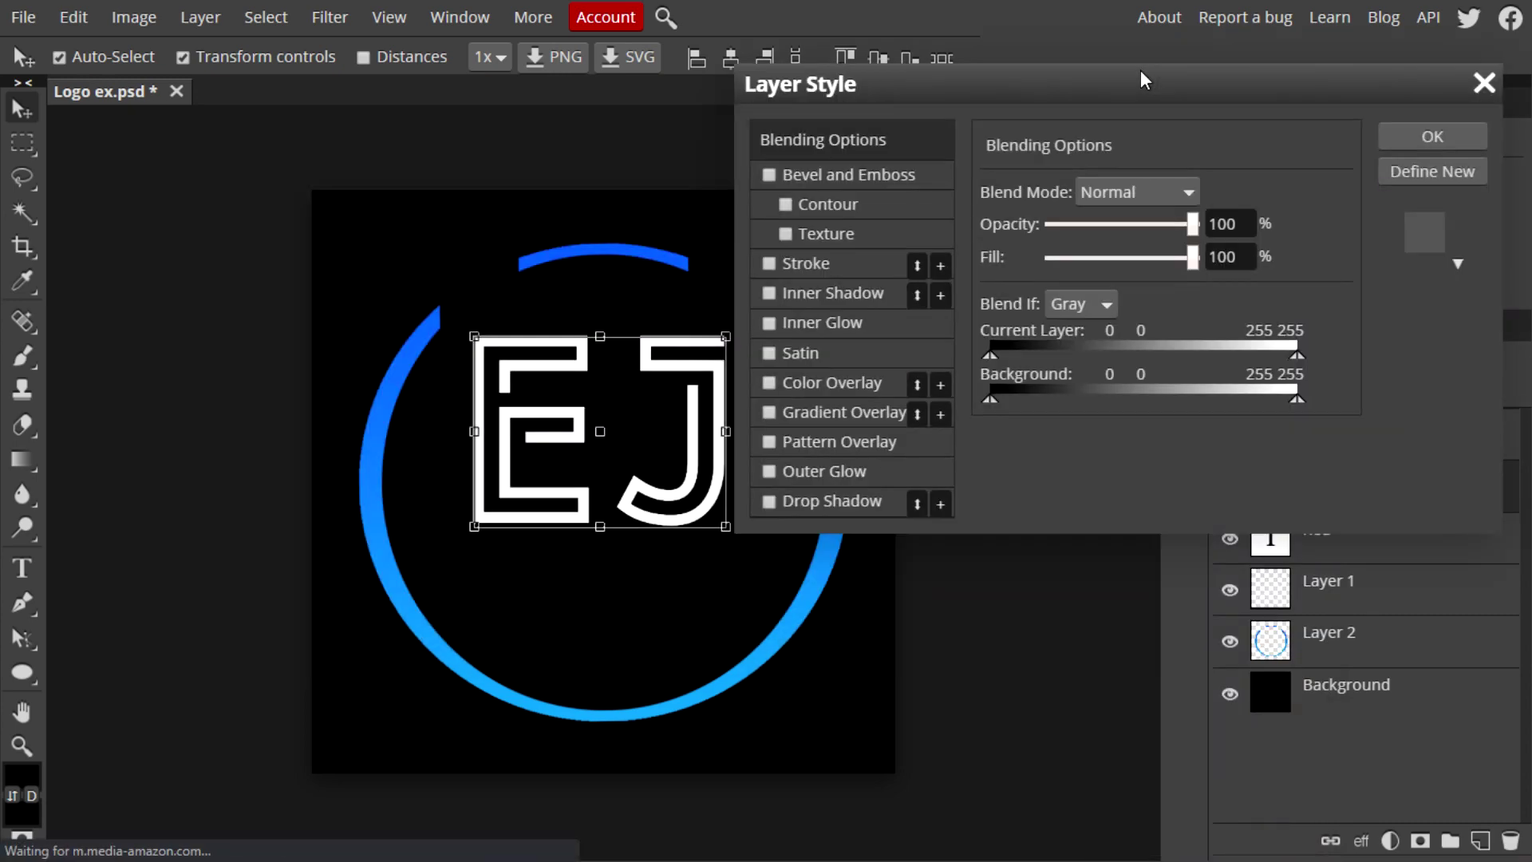
left_click(811, 423)
left_click(770, 413)
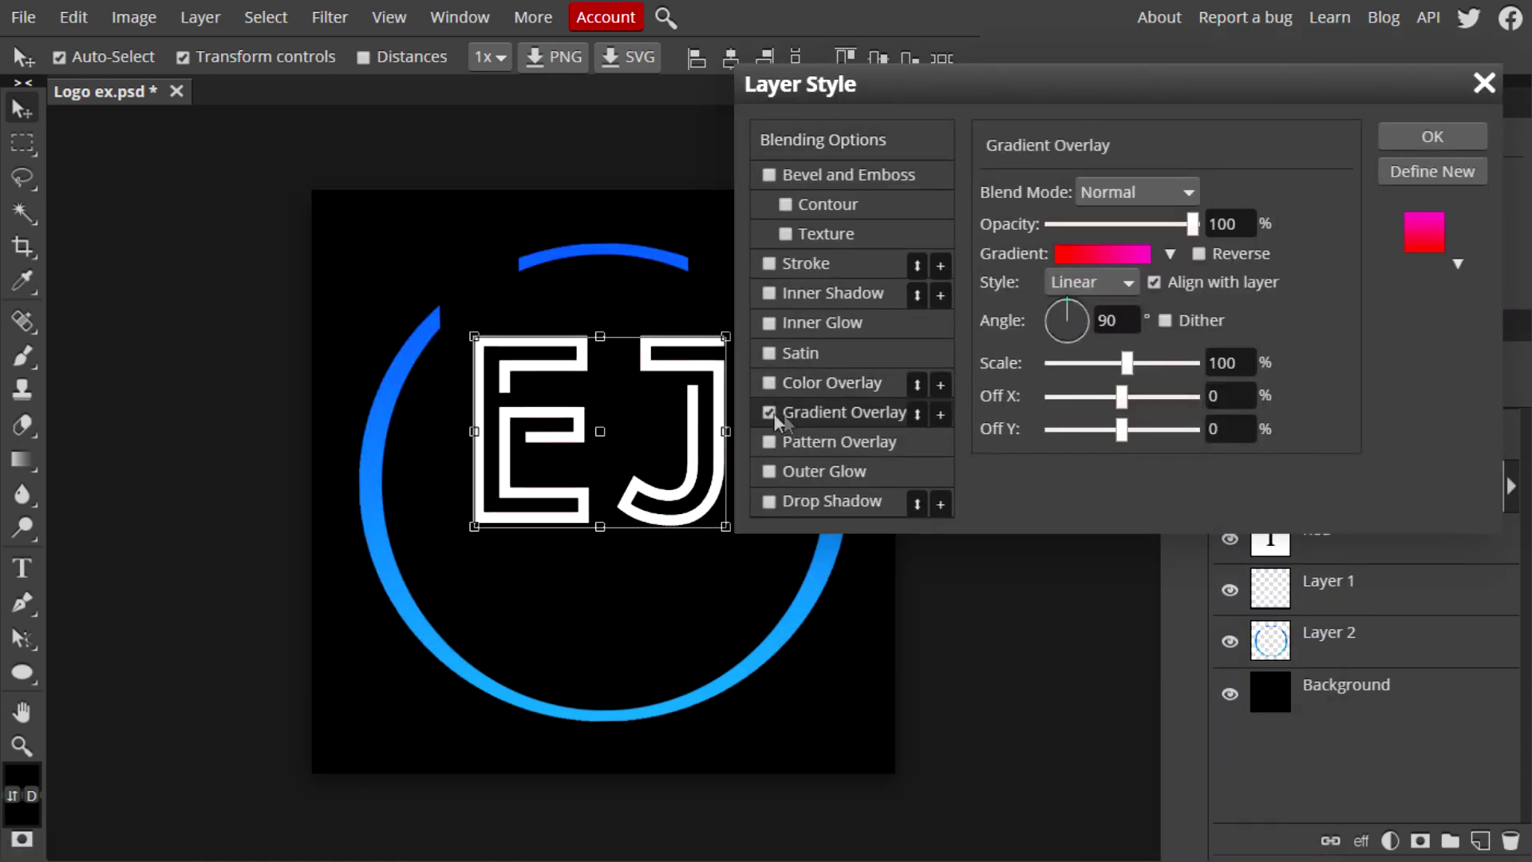
Change the overlay gradient's starting color stop from red to the blue 1255f2
left_click(1095, 252)
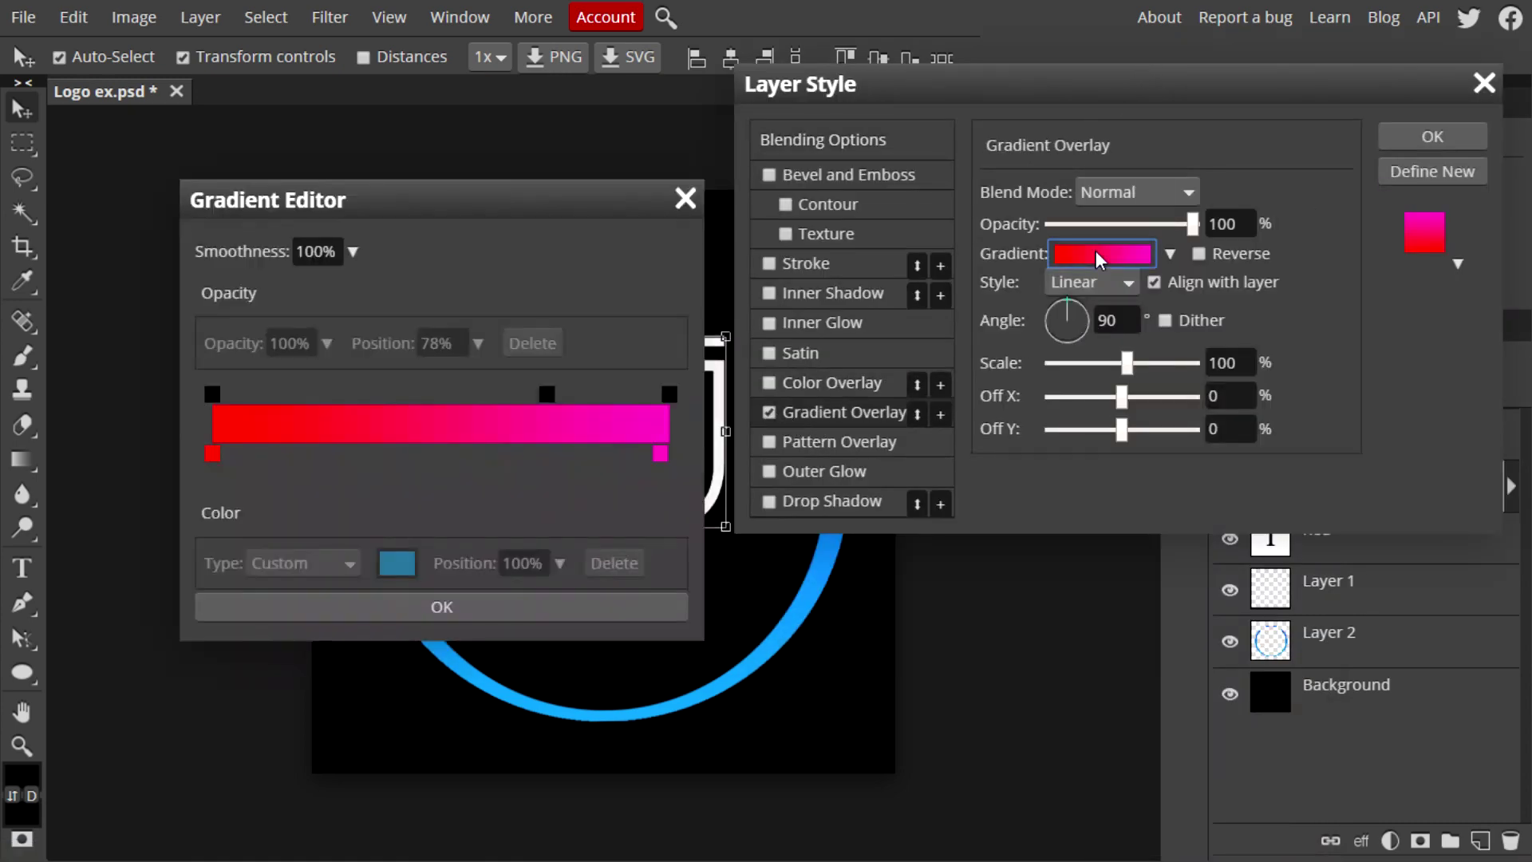
left_click(212, 454)
left_click(399, 564)
left_click(500, 324)
left_click_drag(506, 338, 514, 352)
left_click(480, 250)
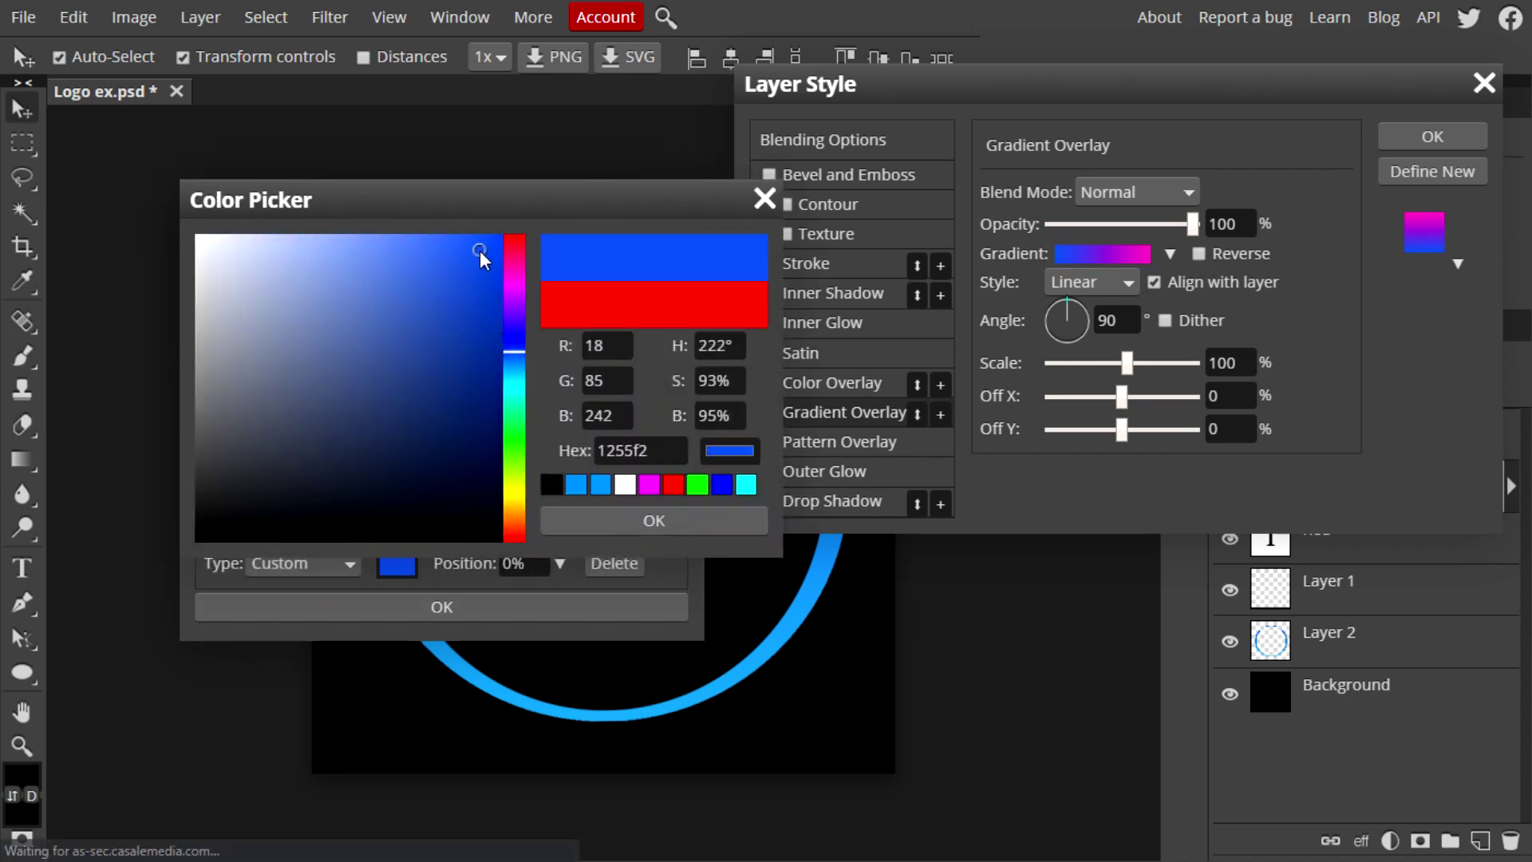
left_click(663, 520)
Set the overlay gradient's end color stop to the lighter blue 0373fb and apply the layer style
left_click(659, 453)
left_click(398, 565)
left_click(514, 359)
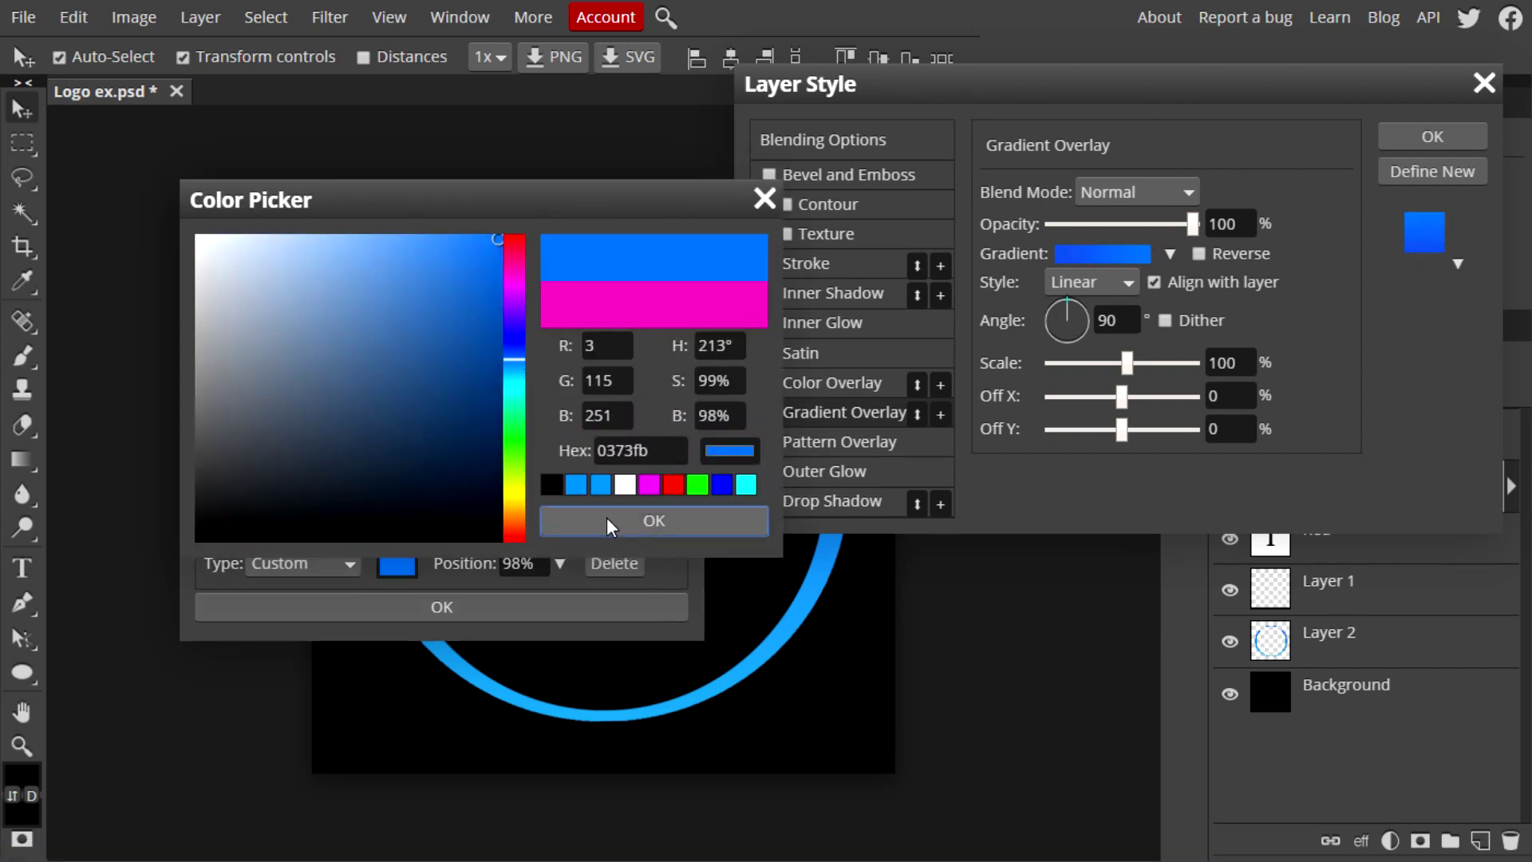
left_click(607, 519)
left_click(552, 604)
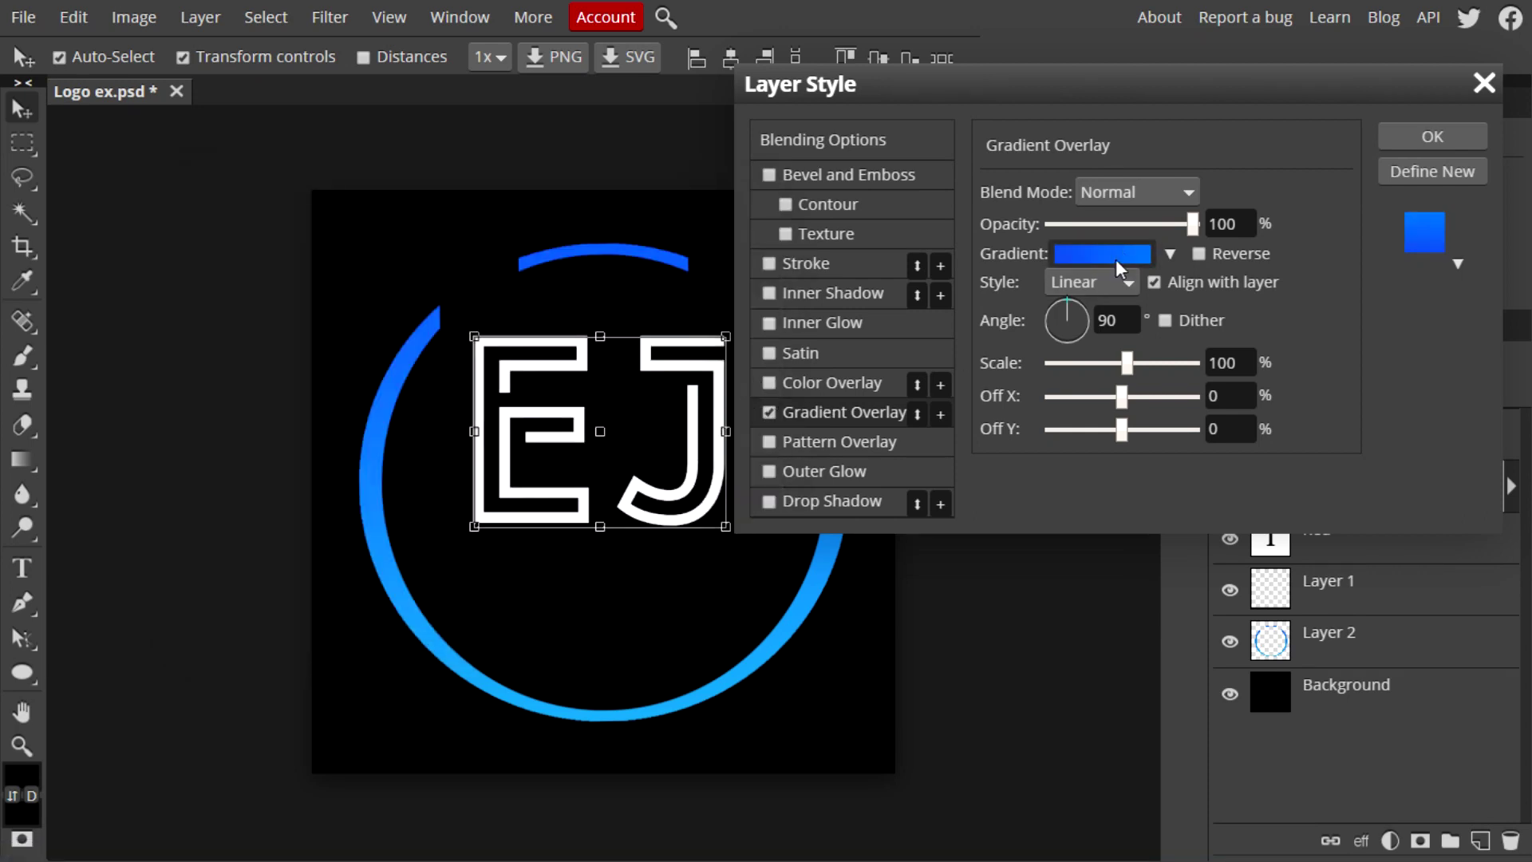
left_click(1414, 135)
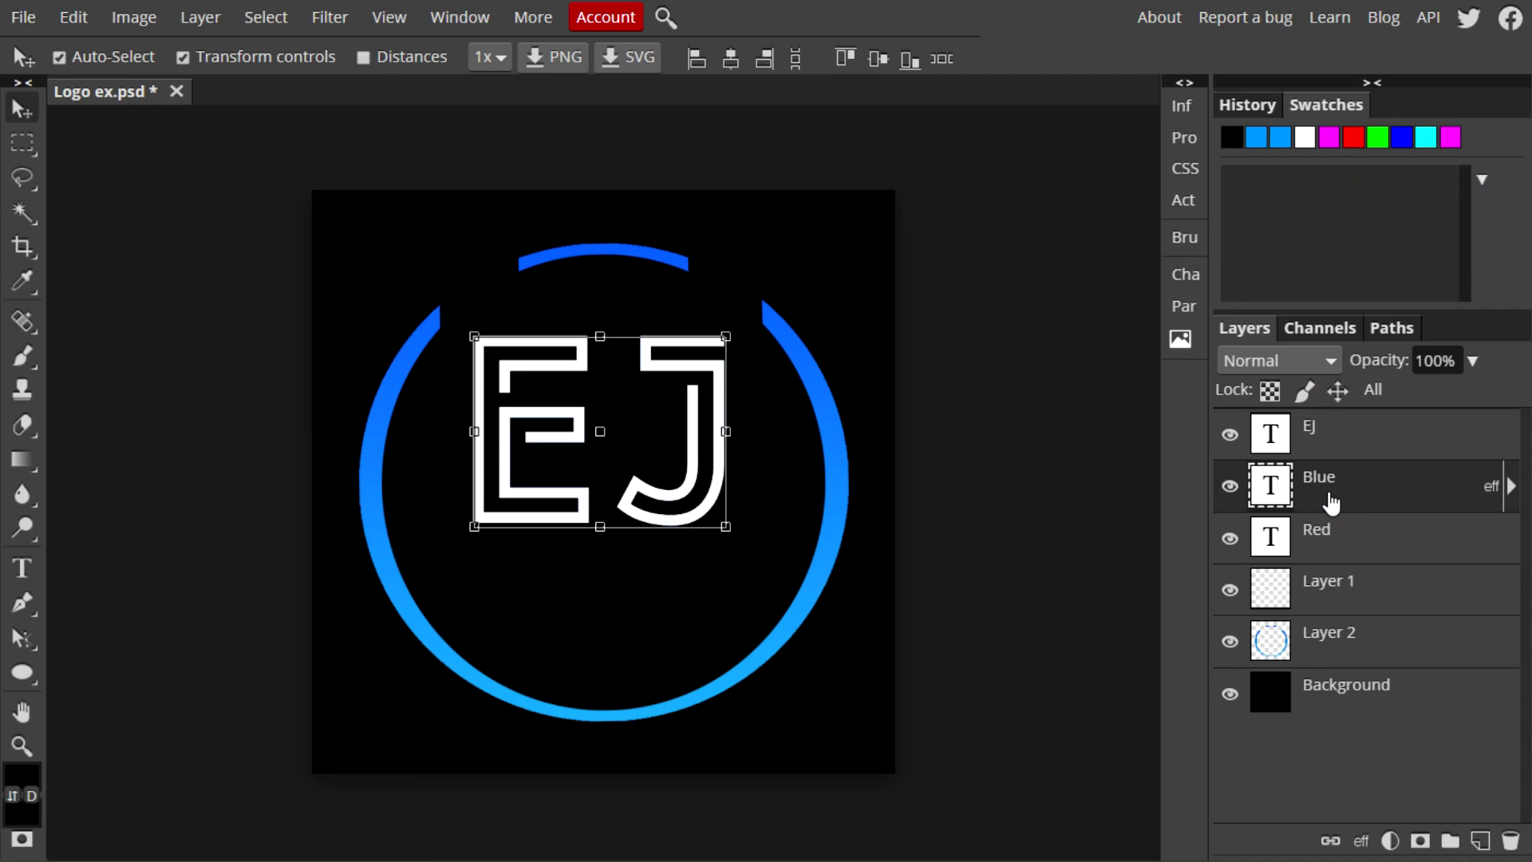
Nudge the Blue layer a few pixels to the left so it is offset behind the white EJ letters
key("Left")
key("Left")
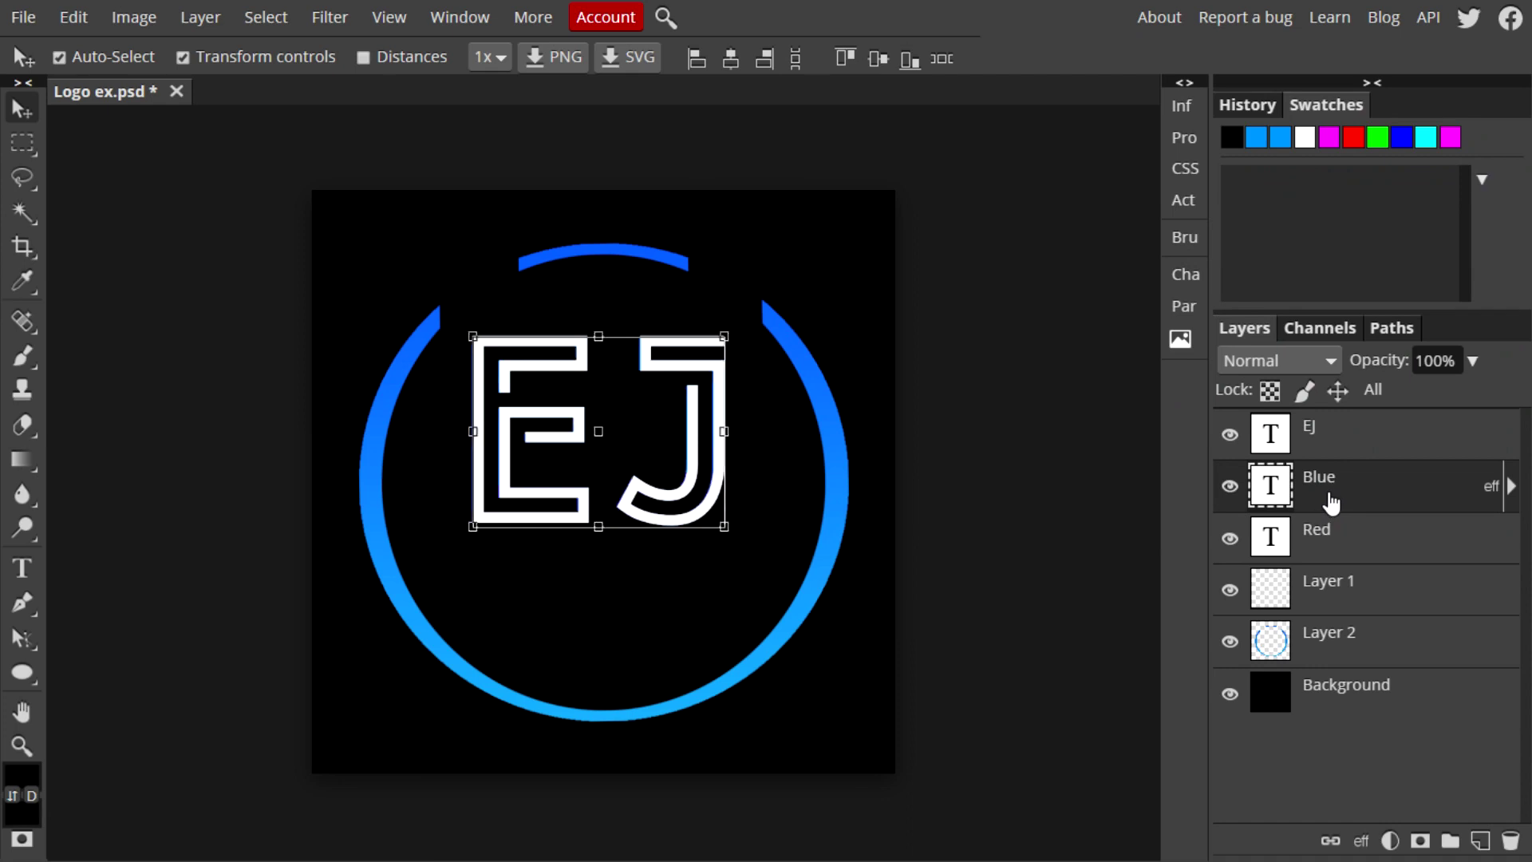
key("Left")
key("Left")
key("Left")
key("Left")
key("Left")
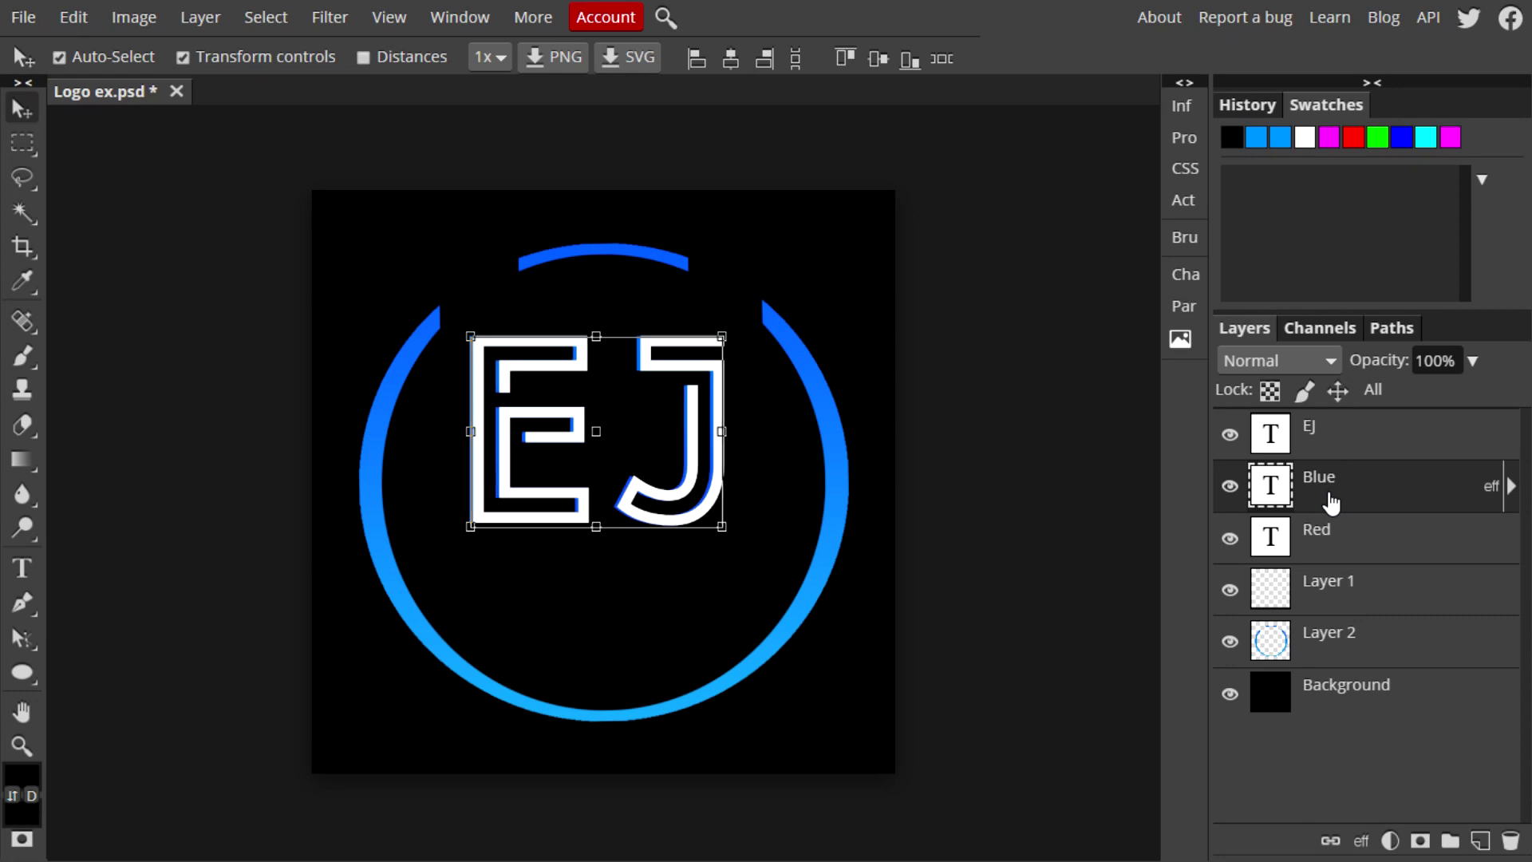
key("Right")
key("Right")
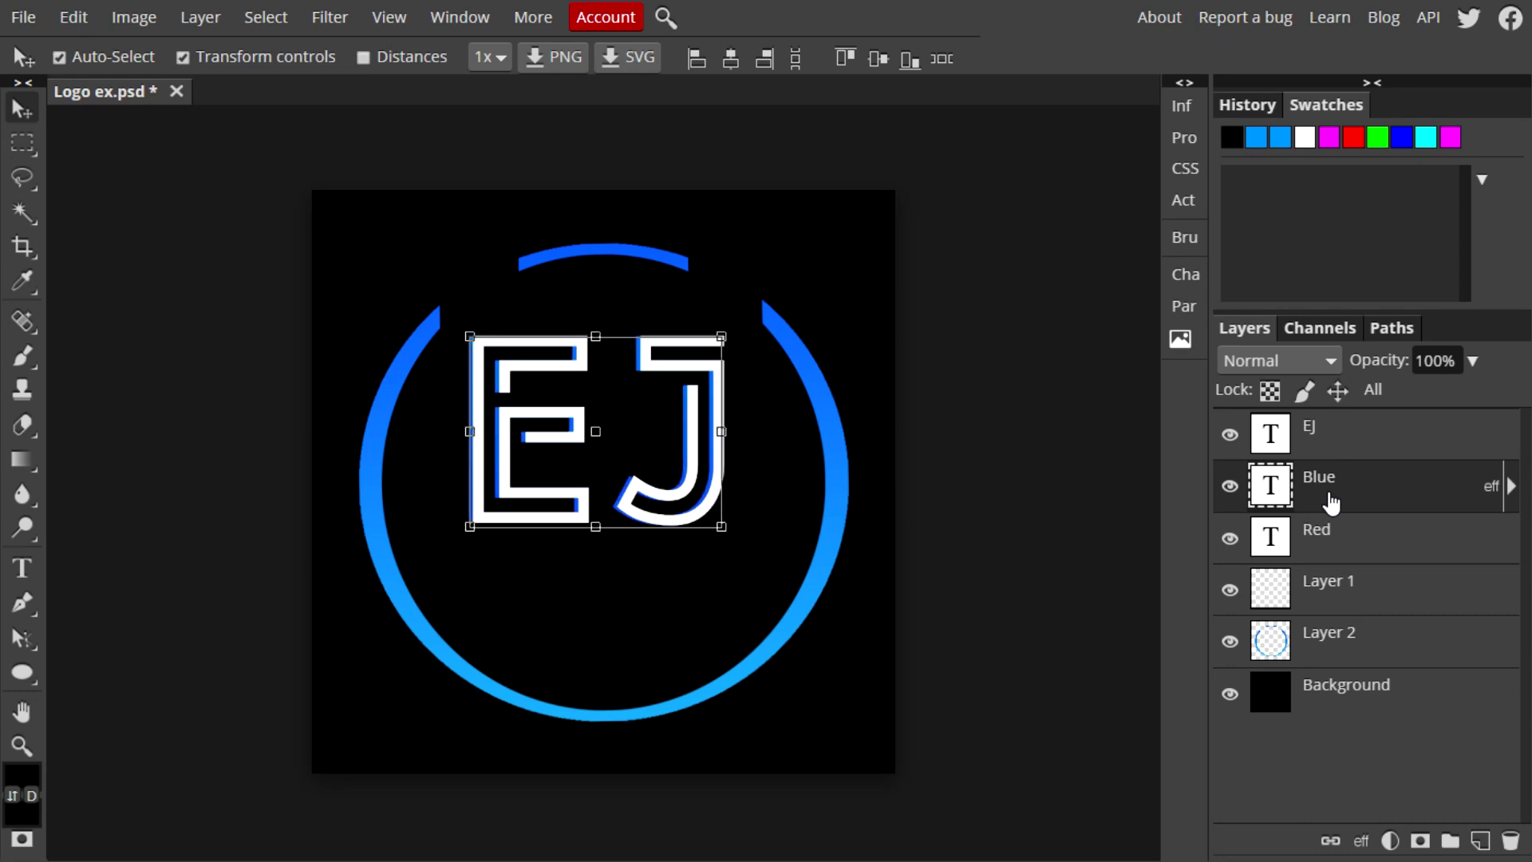
Apply a red color overlay to the Red text layer and nudge it slightly to the right behind the white letters
left_click(1334, 548)
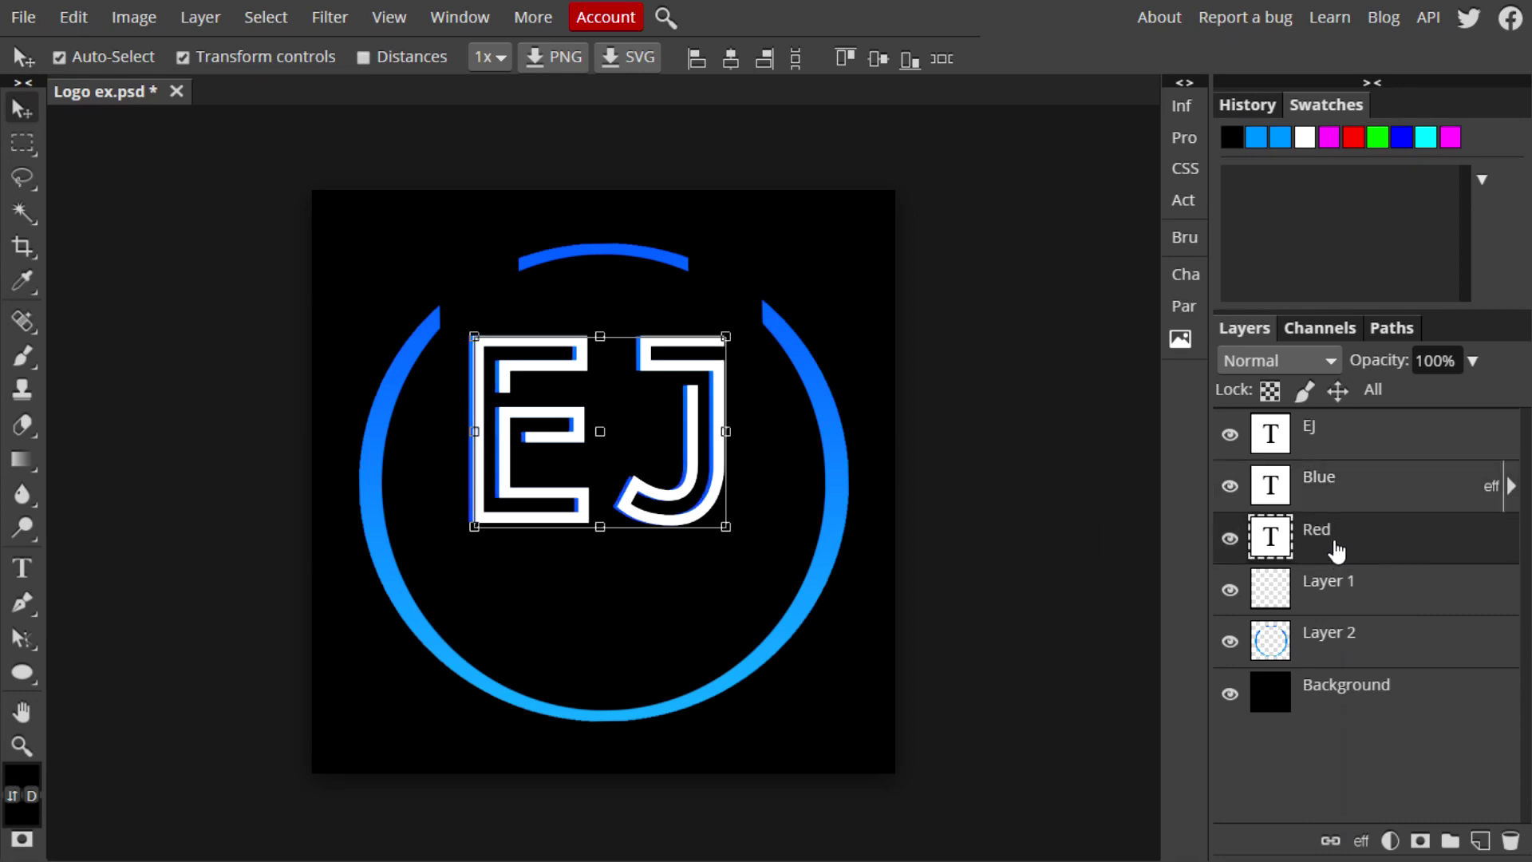
right_click(1334, 549)
left_click(1231, 191)
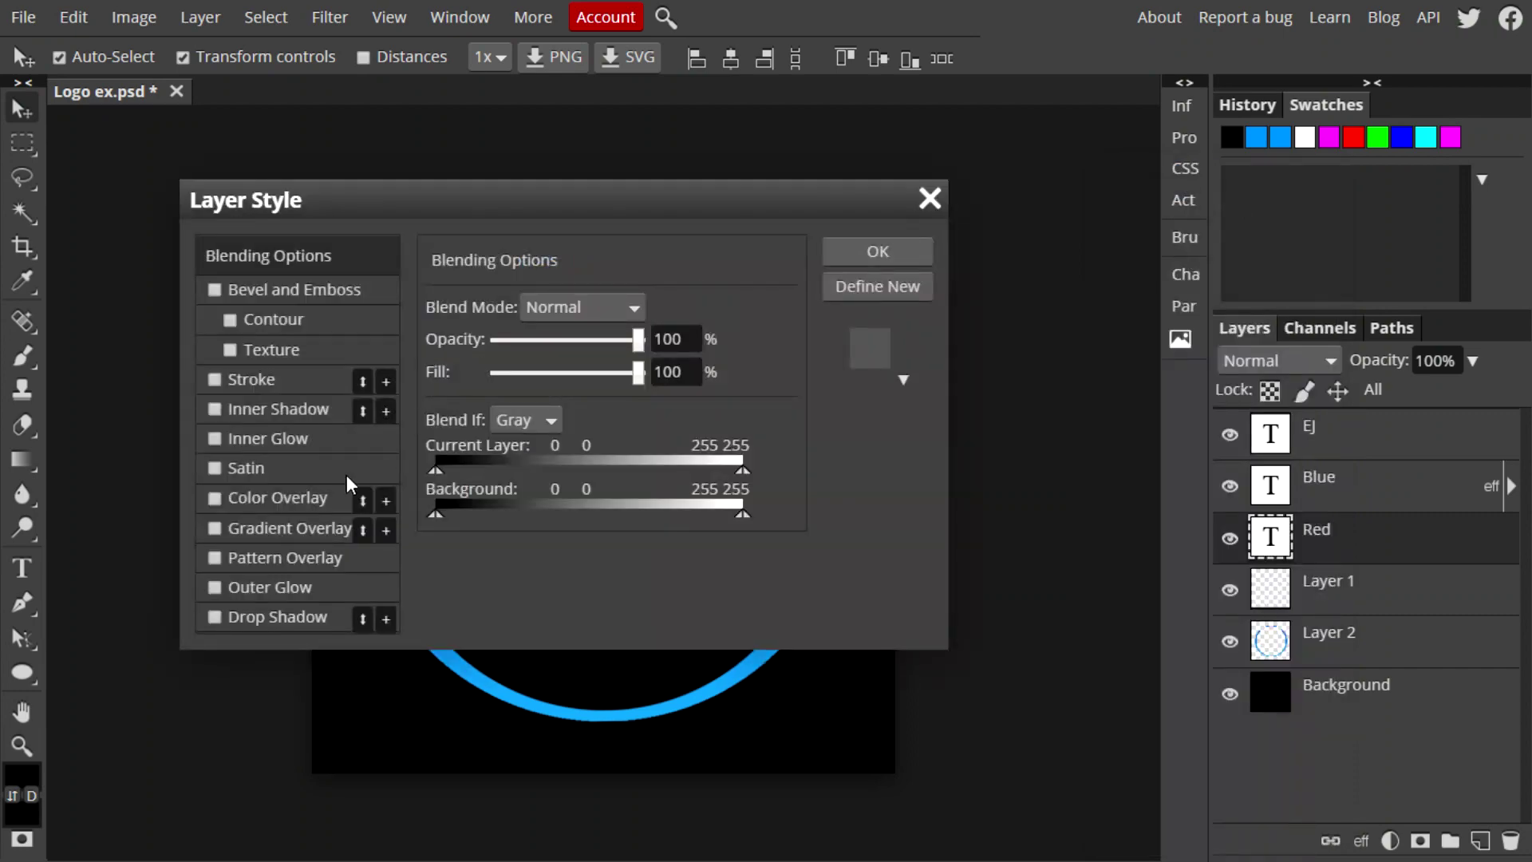
left_click_drag(395, 197, 1066, 73)
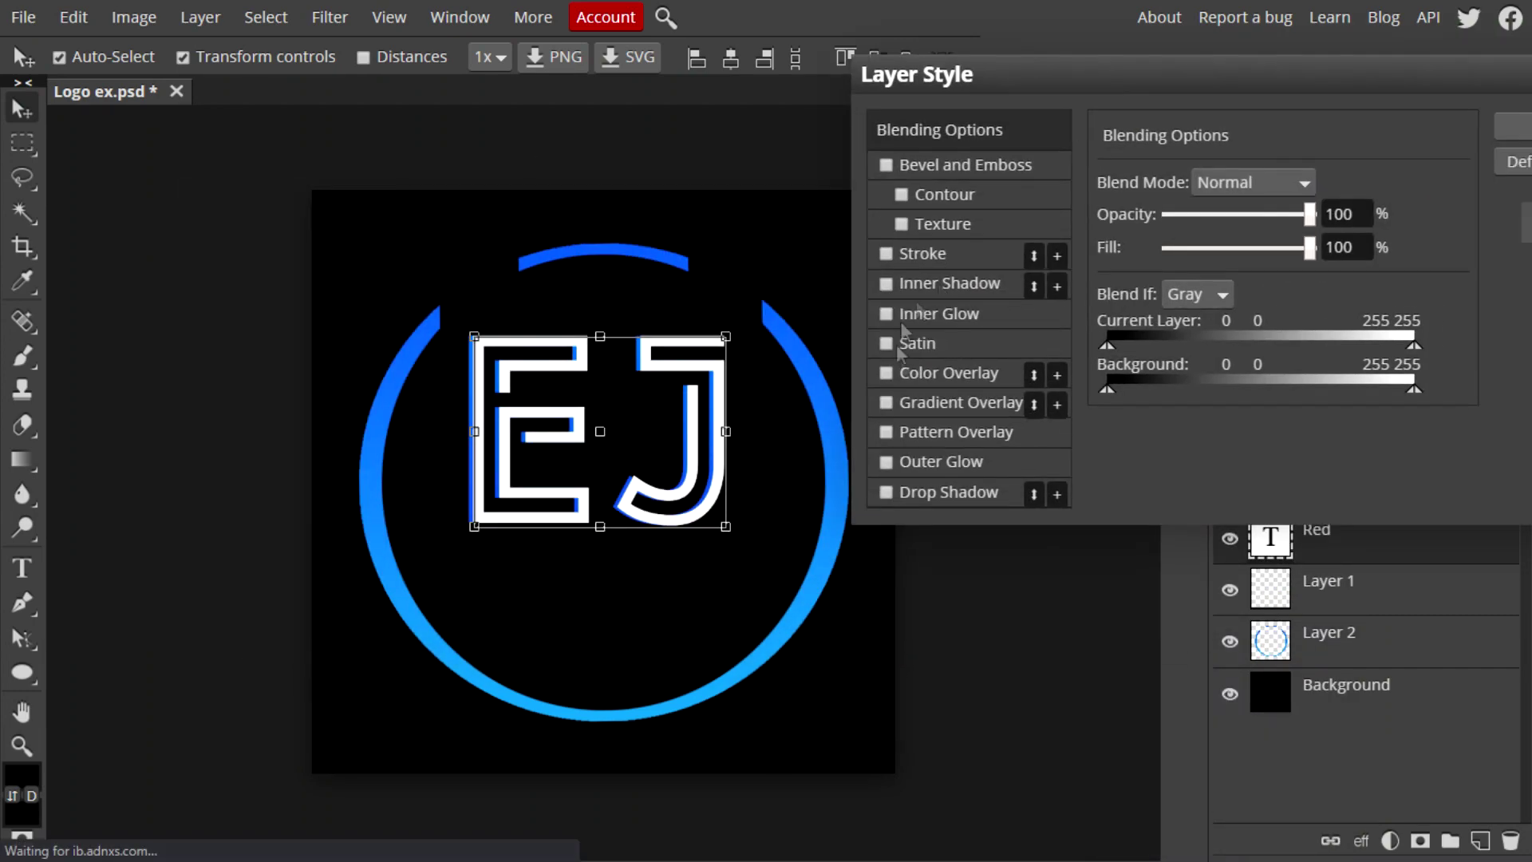
left_click(891, 372)
left_click(1419, 211)
left_click(490, 255)
left_click(663, 522)
left_click(1513, 126)
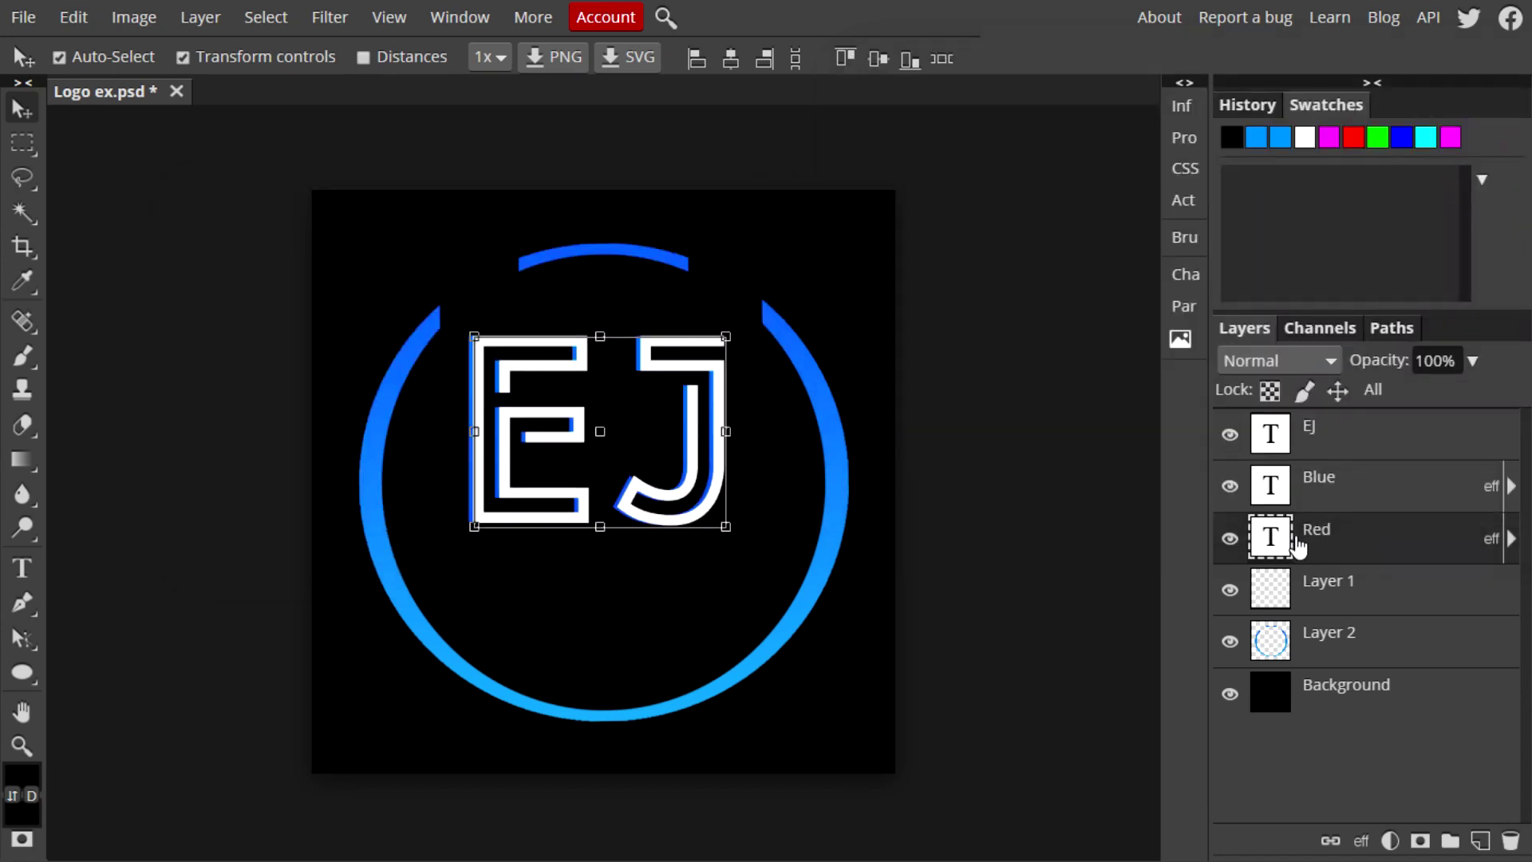
key("Right")
key("Right")
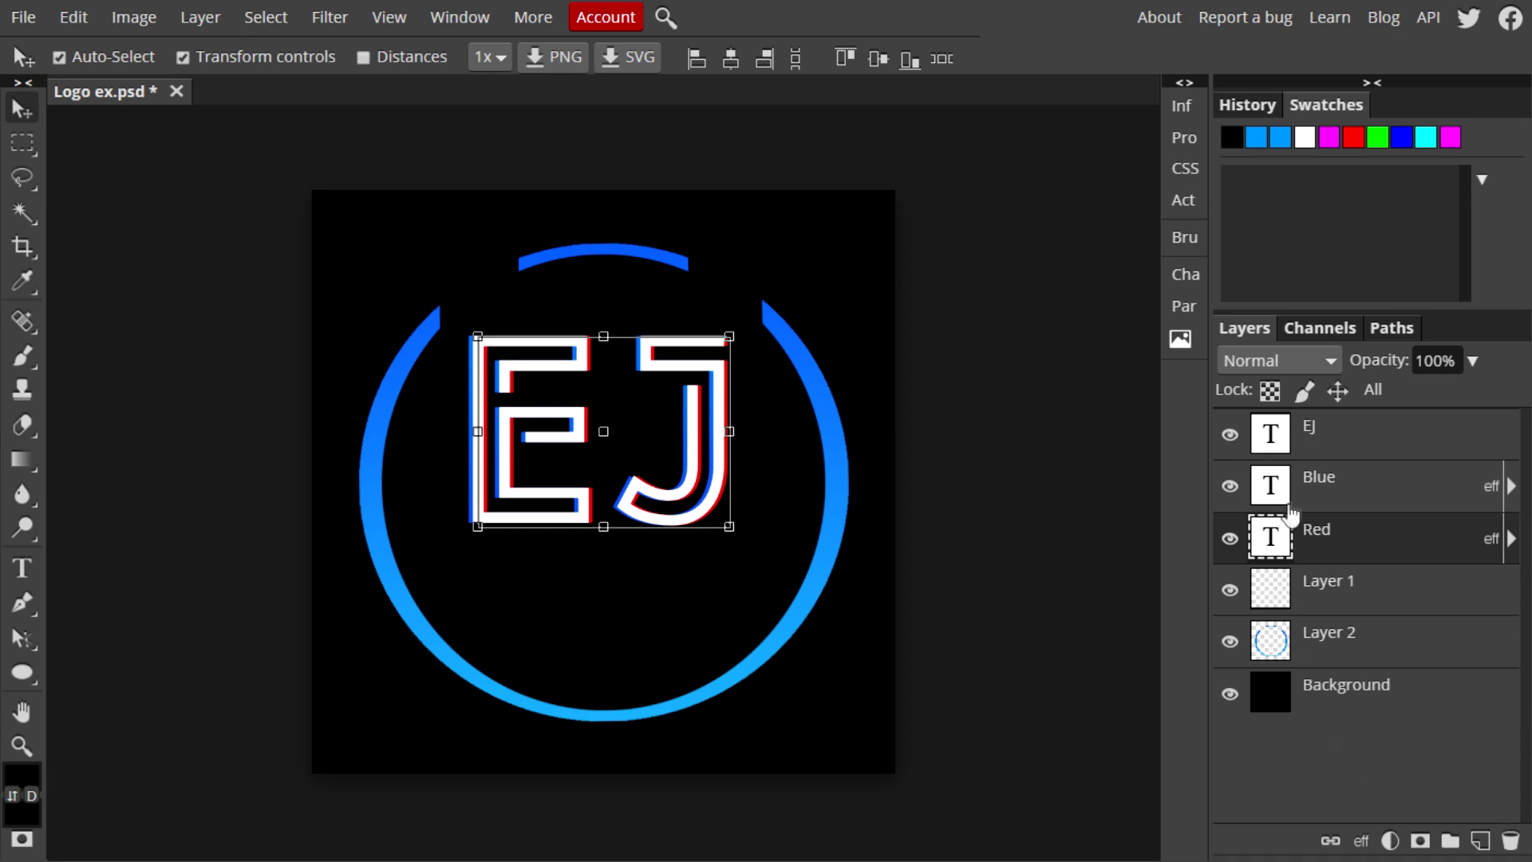
Rasterize the EJ, Blue and Red text layers one after another
left_click(1324, 444)
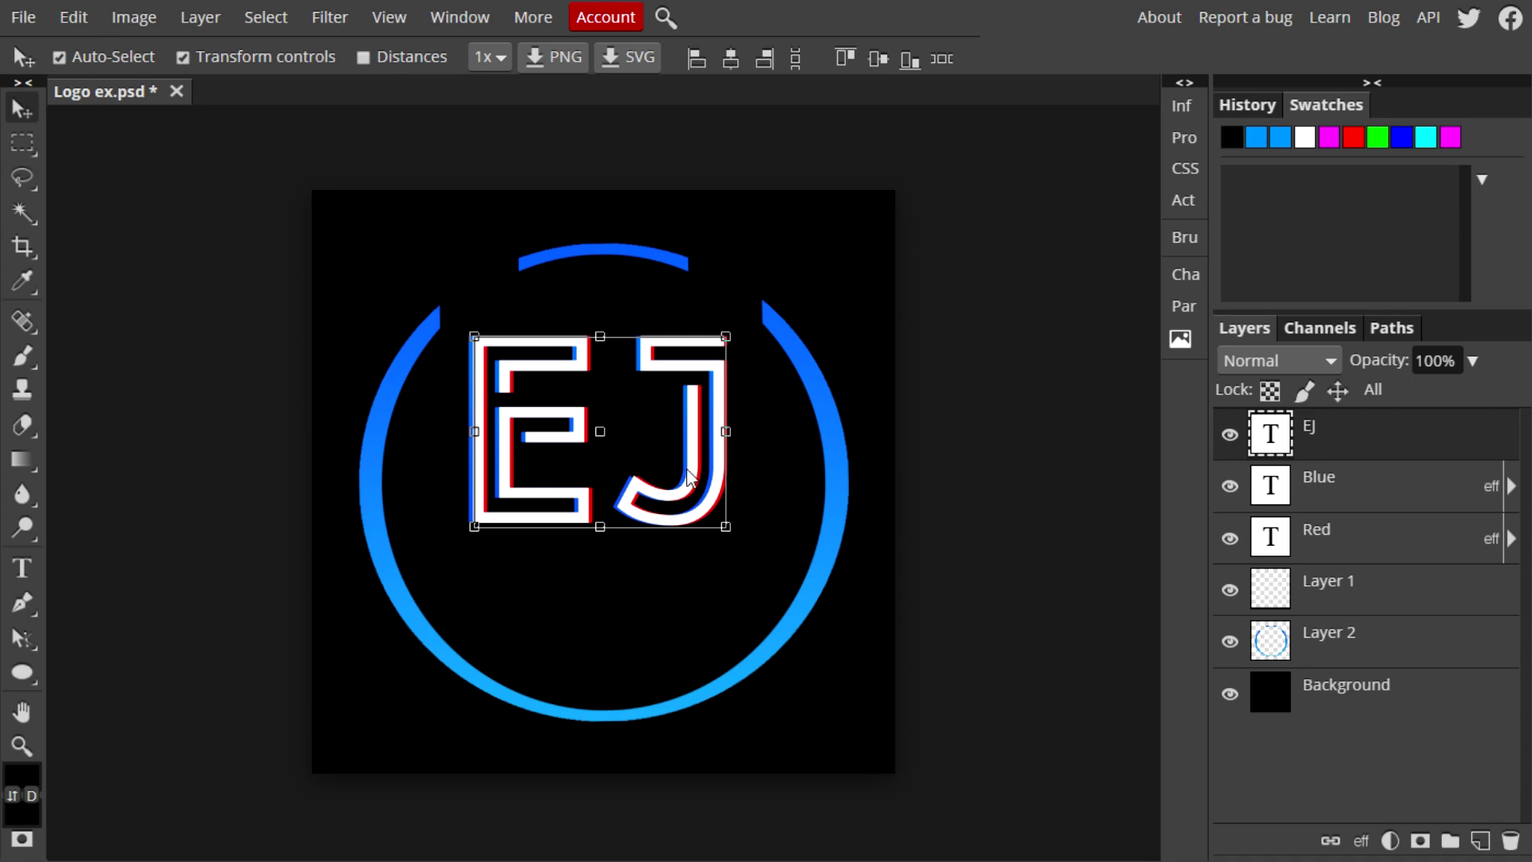
right_click(1343, 431)
left_click(1347, 463)
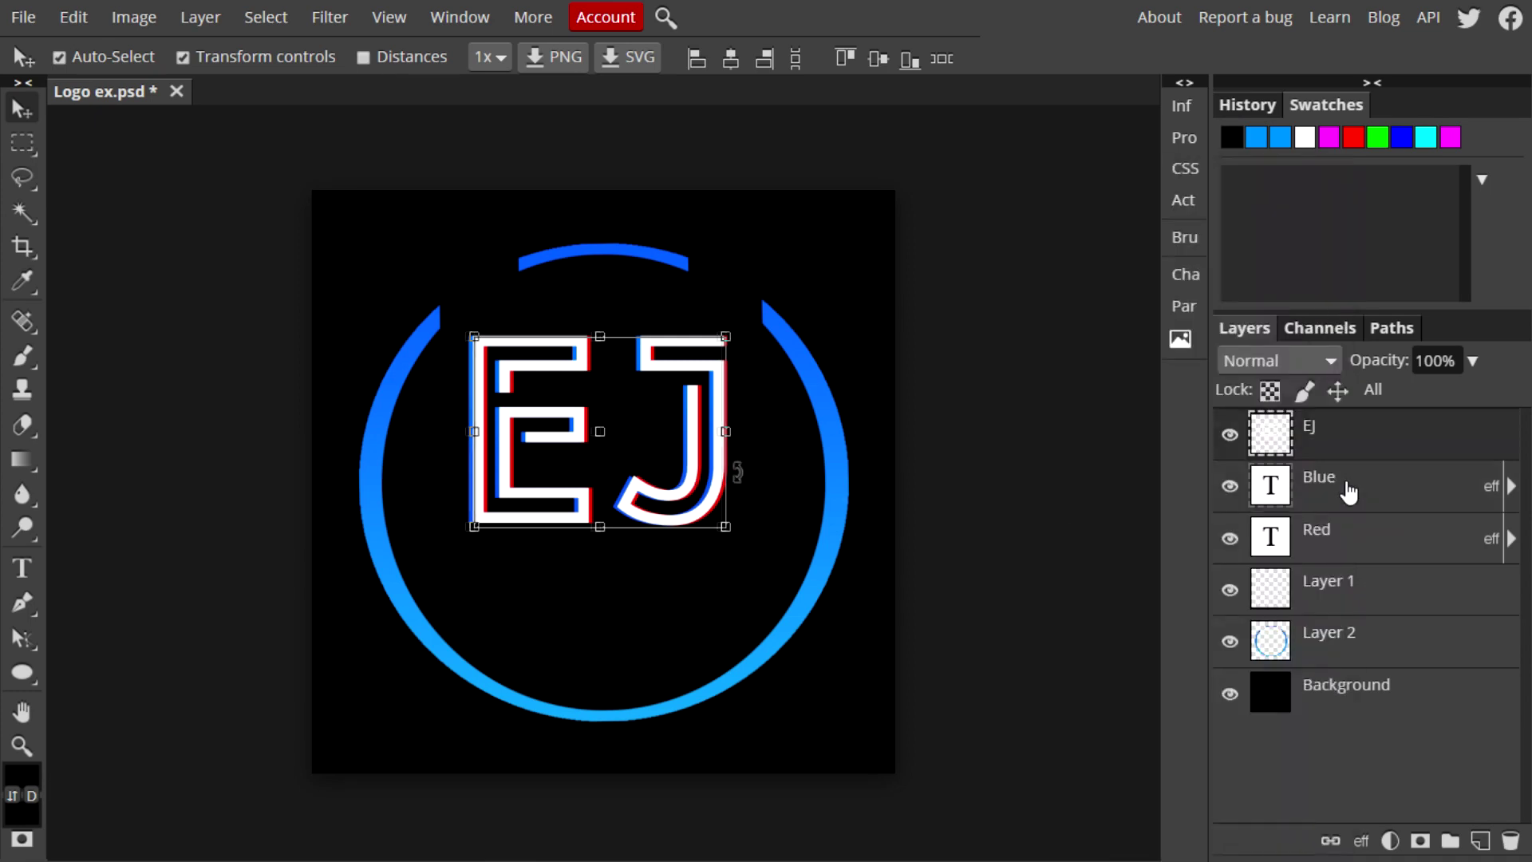
right_click(1349, 490)
left_click(1229, 465)
right_click(1361, 541)
left_click(1237, 471)
Merge the EJ, Blue and Red layers down into a single lettering layer
right_click(1349, 482)
left_click(1296, 722)
right_click(1367, 448)
left_click(1287, 722)
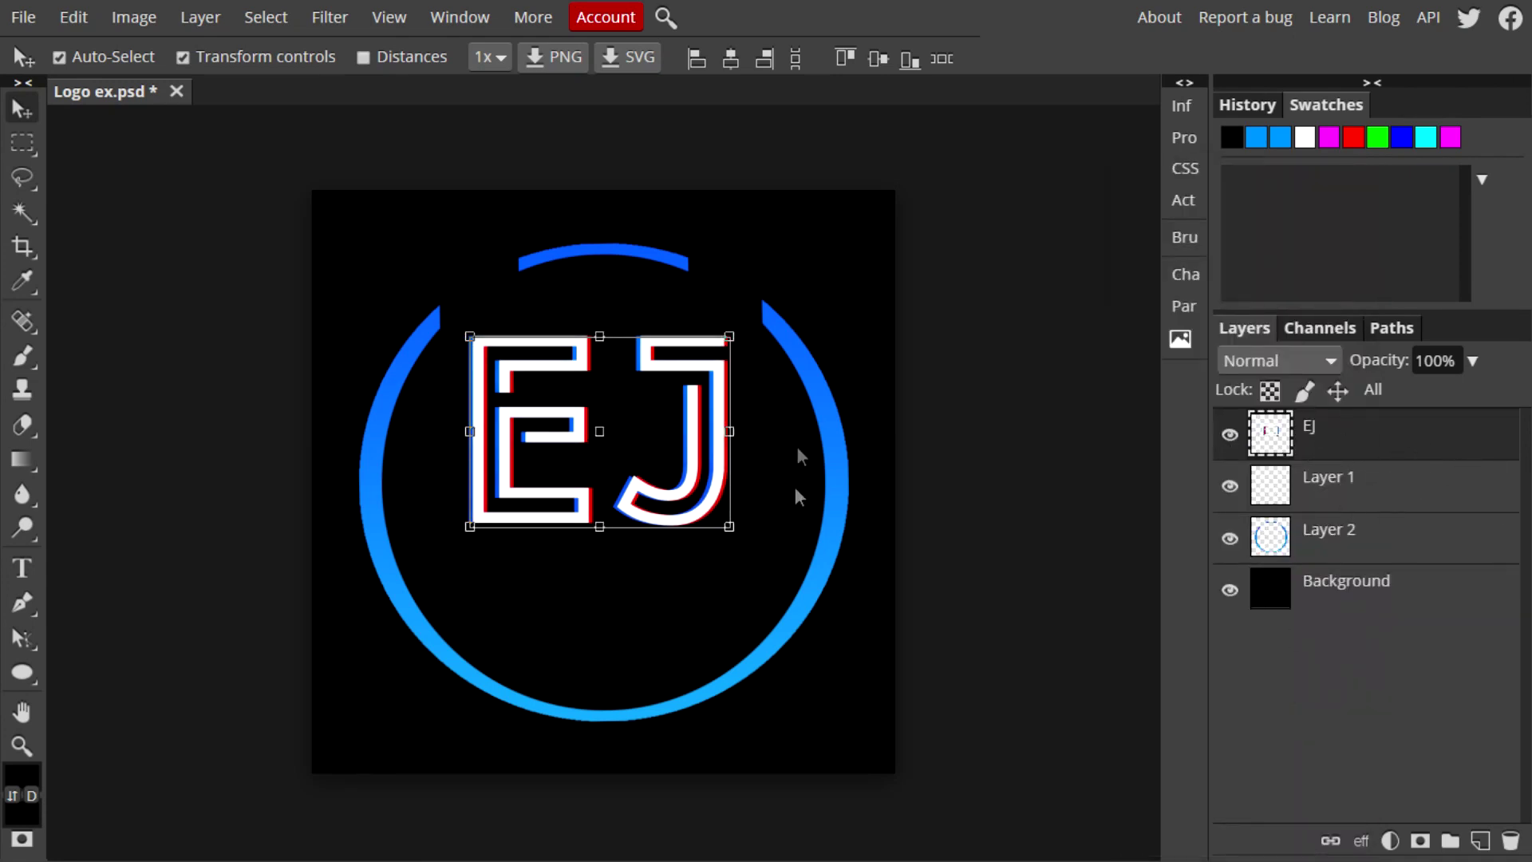
Select Layer 1 and set the Type tool's font to Antonio
left_click(1329, 478)
left_click(25, 570)
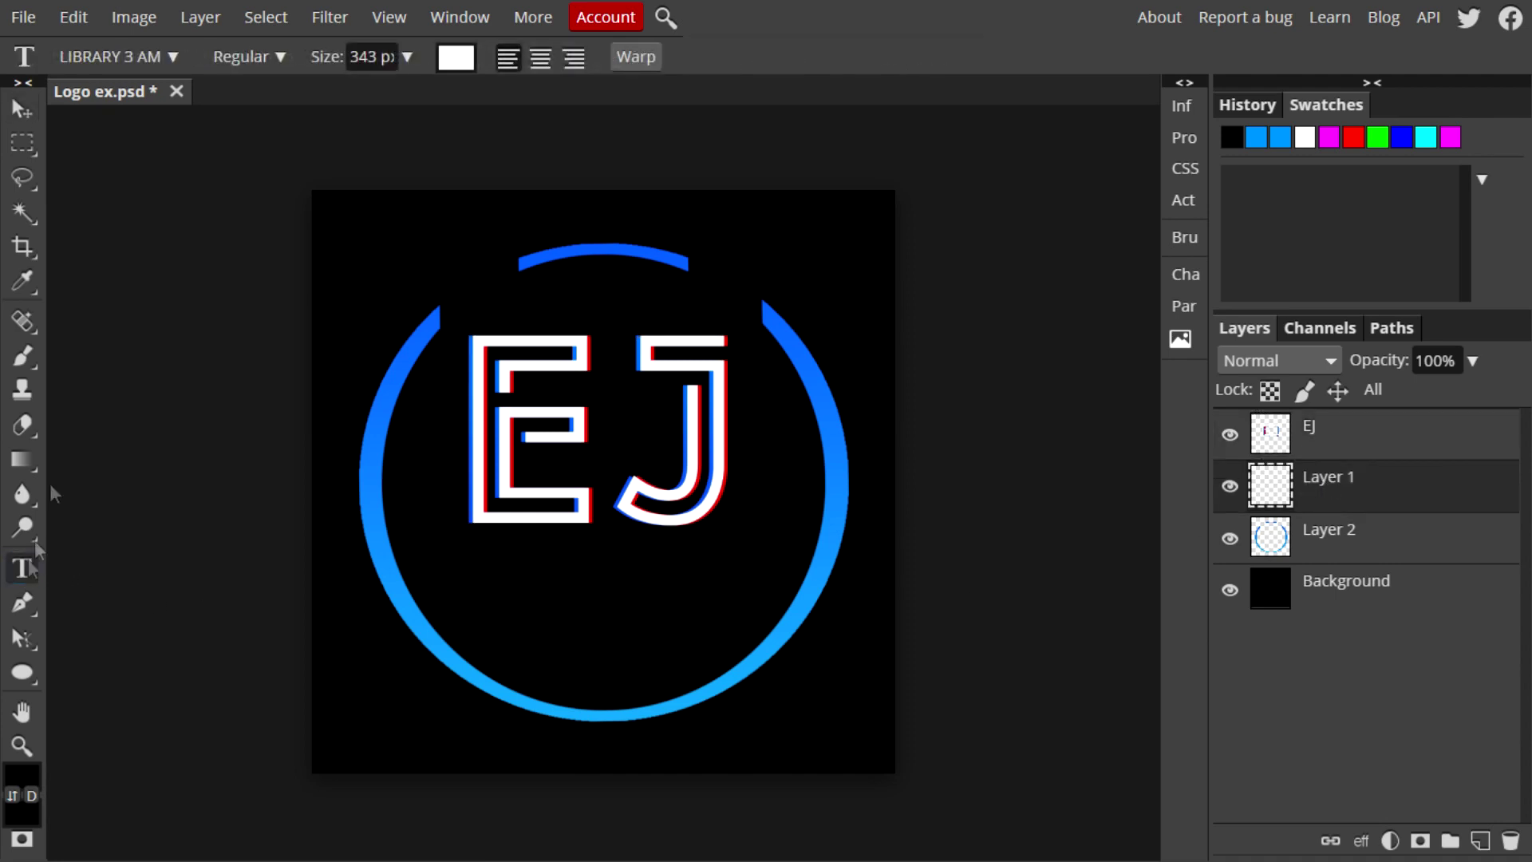
left_click(165, 54)
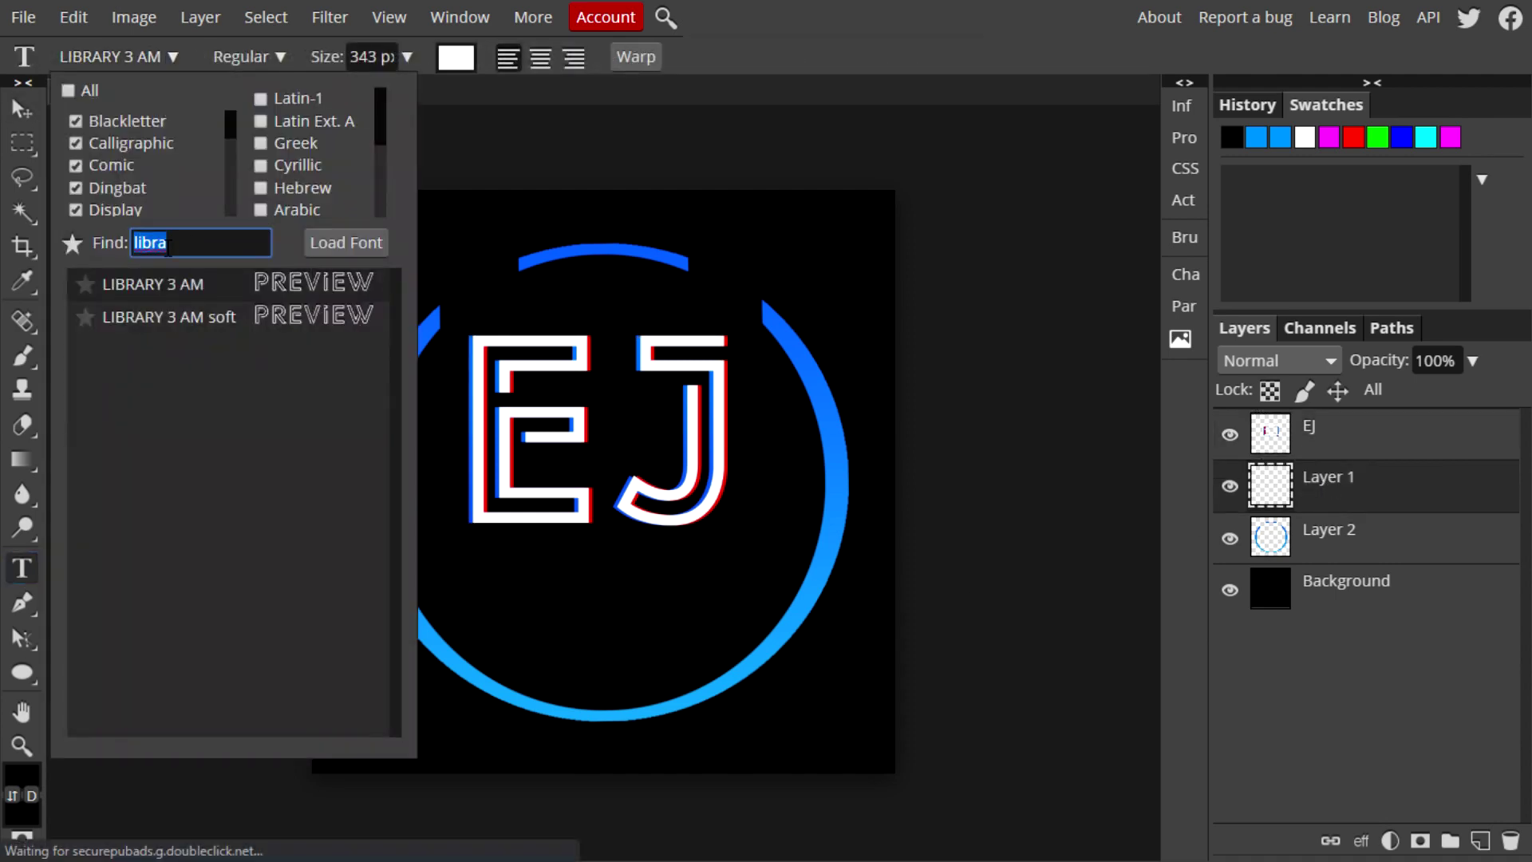
key("BackSpace")
scroll(370, 348, "down", 5)
scroll(370, 345, "down", 10)
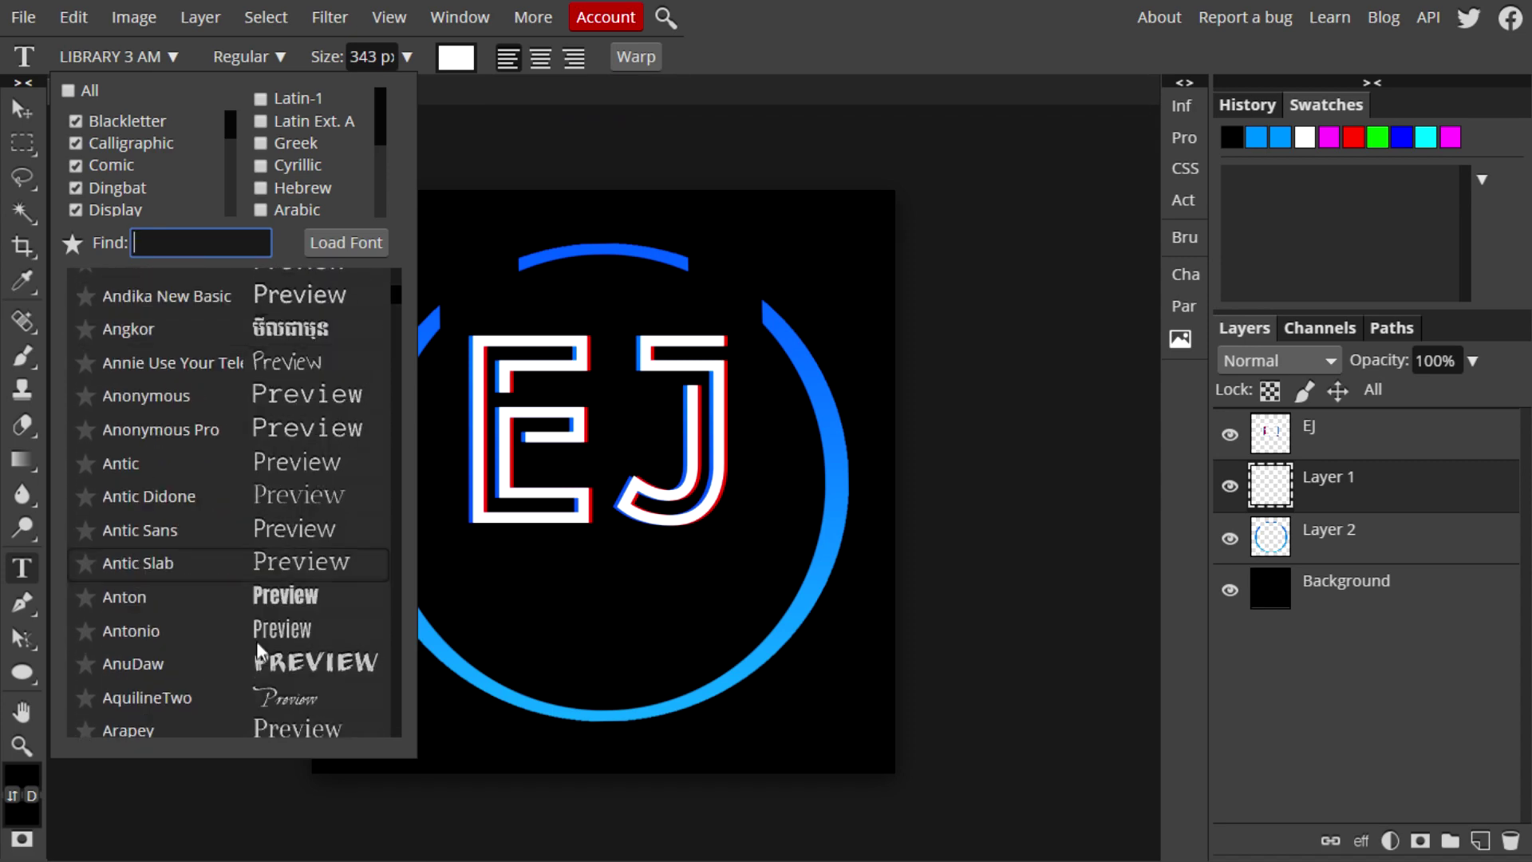
left_click(258, 635)
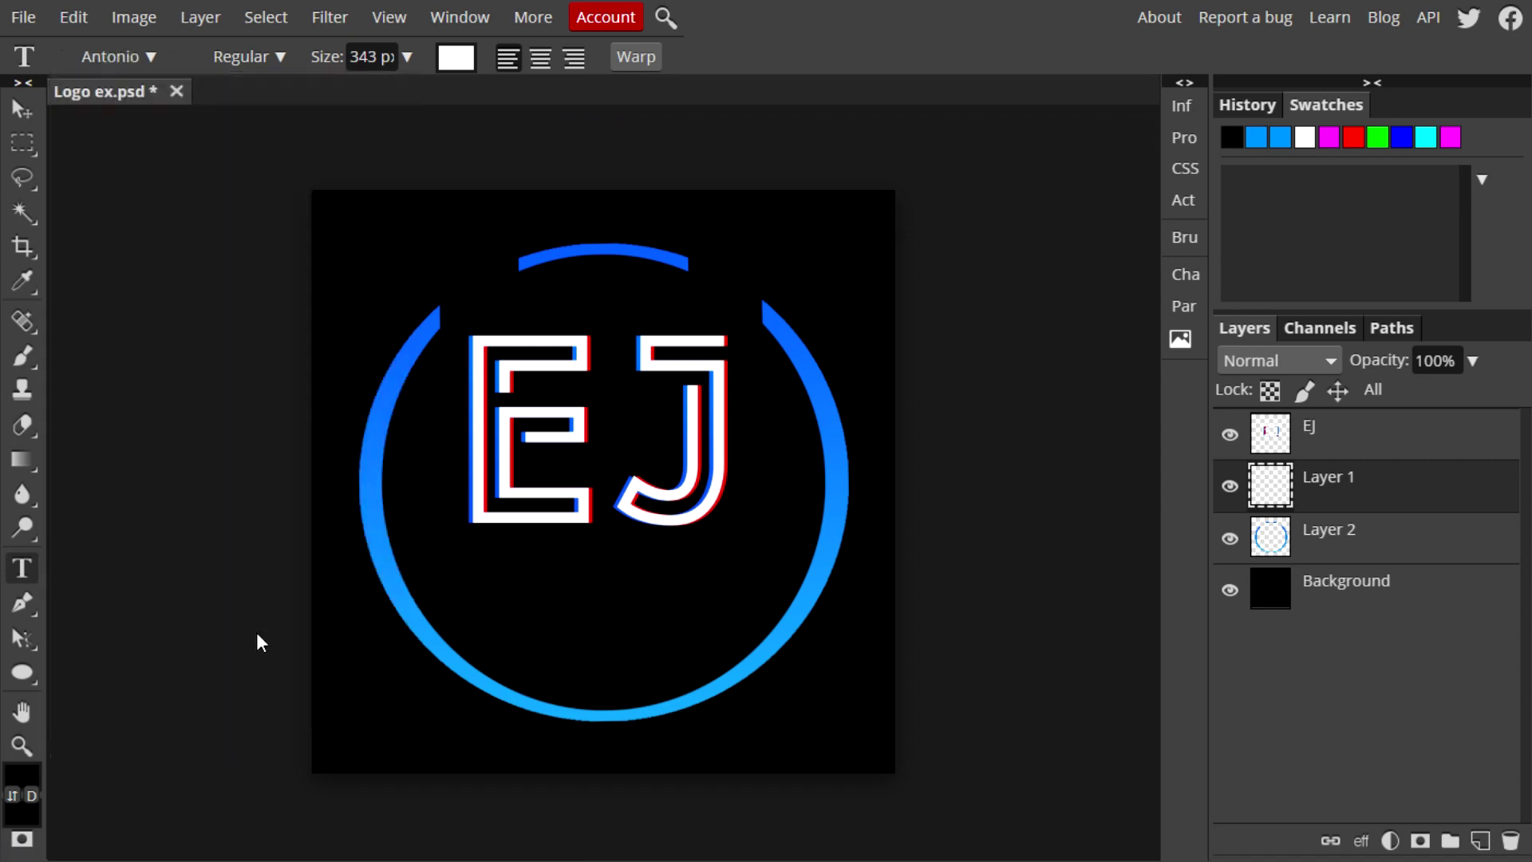
Add the text TECH below the EJ lettering at a font size of 113 px
left_click(460, 604)
left_click(407, 57)
left_click_drag(376, 102, 410, 301)
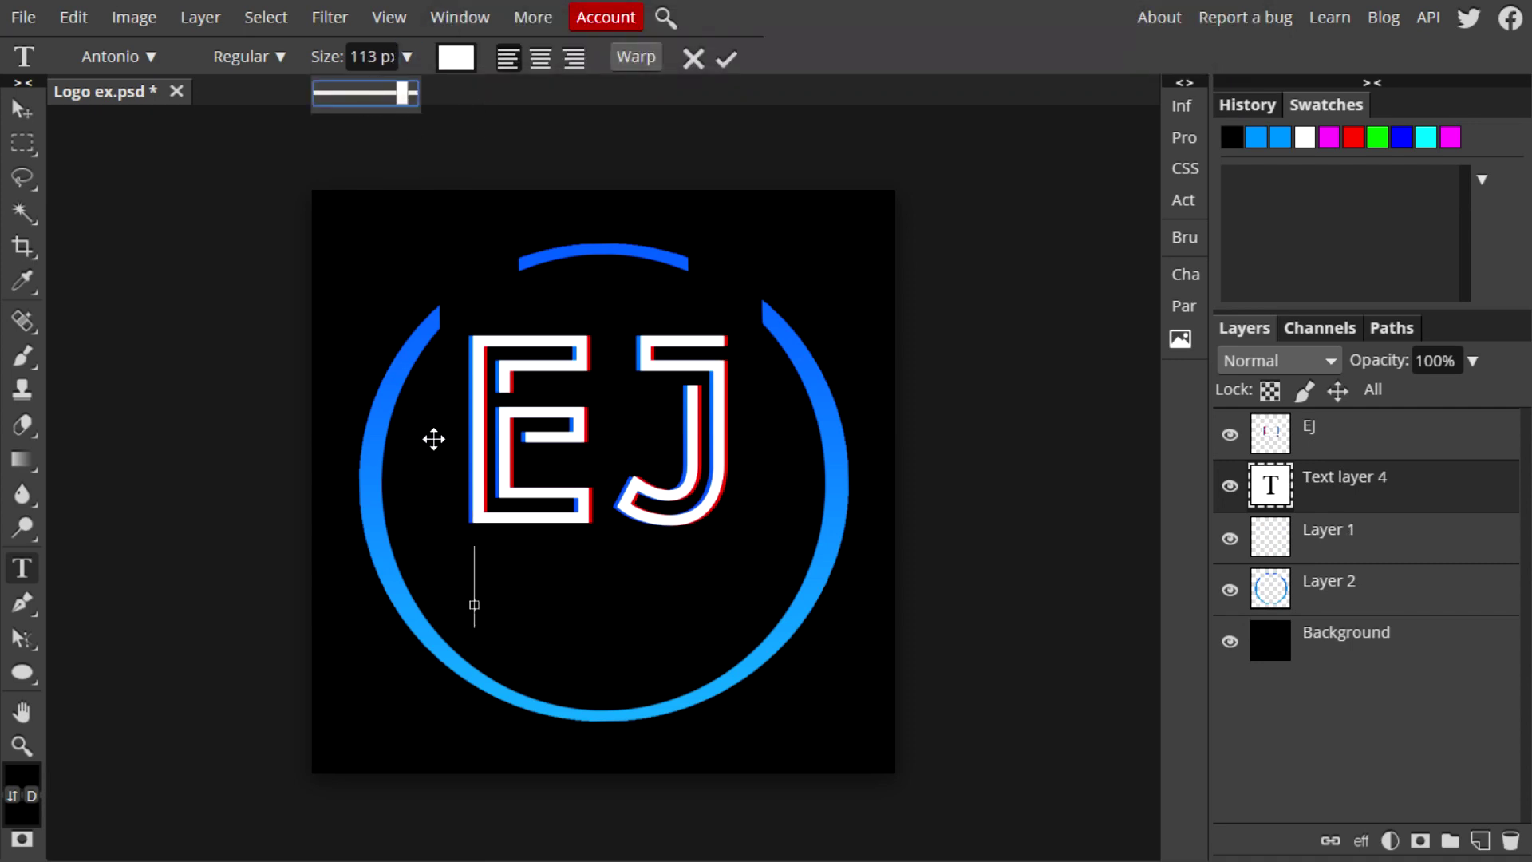
type("TECH")
Reduce the TECH text to 84 px and move it so it sits centered beneath the EJ letters
double_click(600, 582)
left_click(407, 57)
left_click_drag(411, 93, 394, 96)
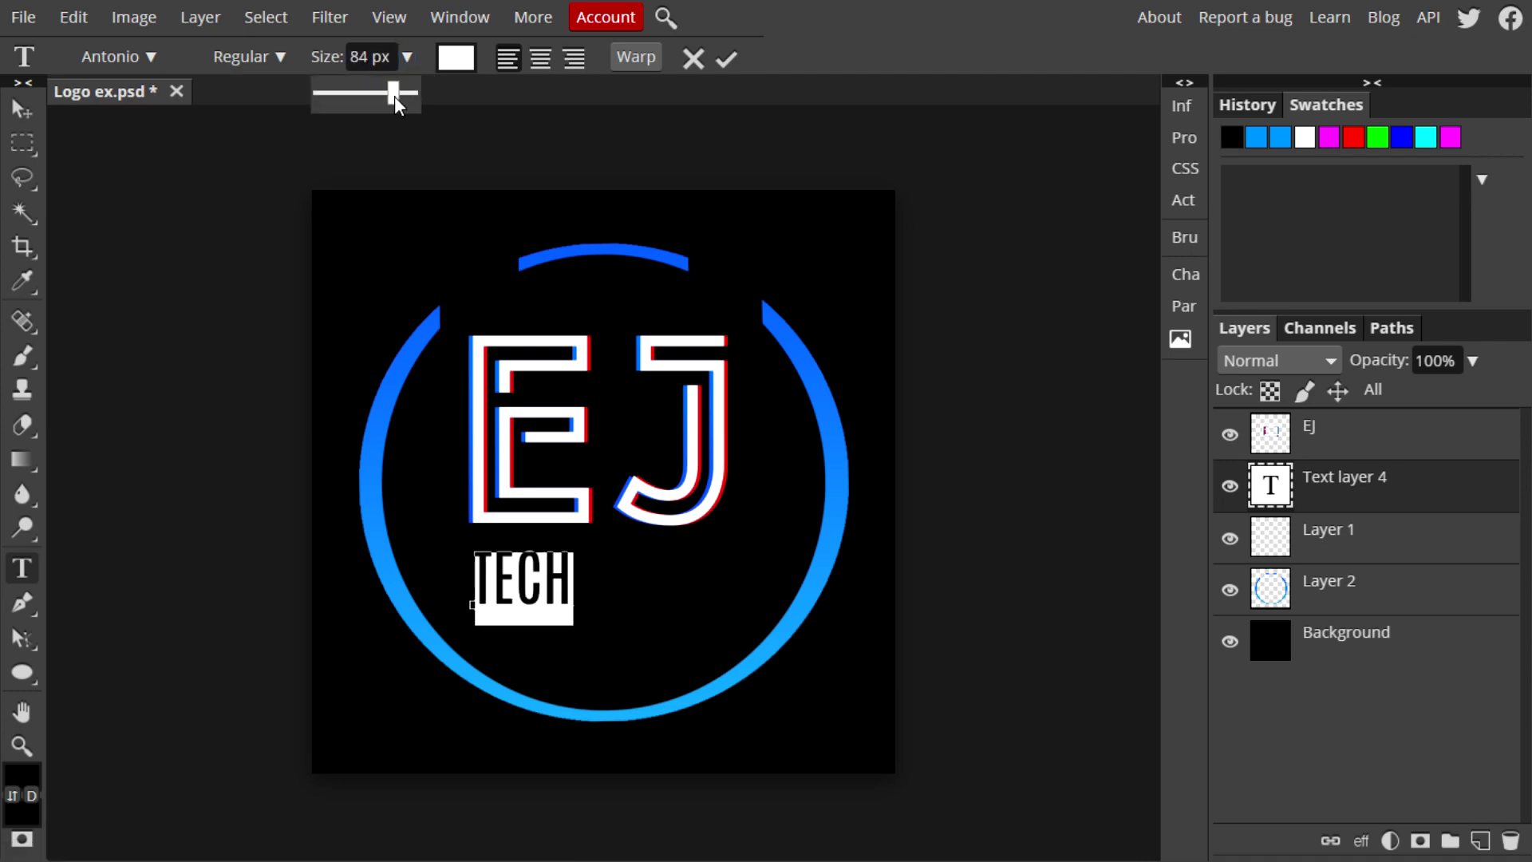
left_click_drag(540, 586, 624, 602)
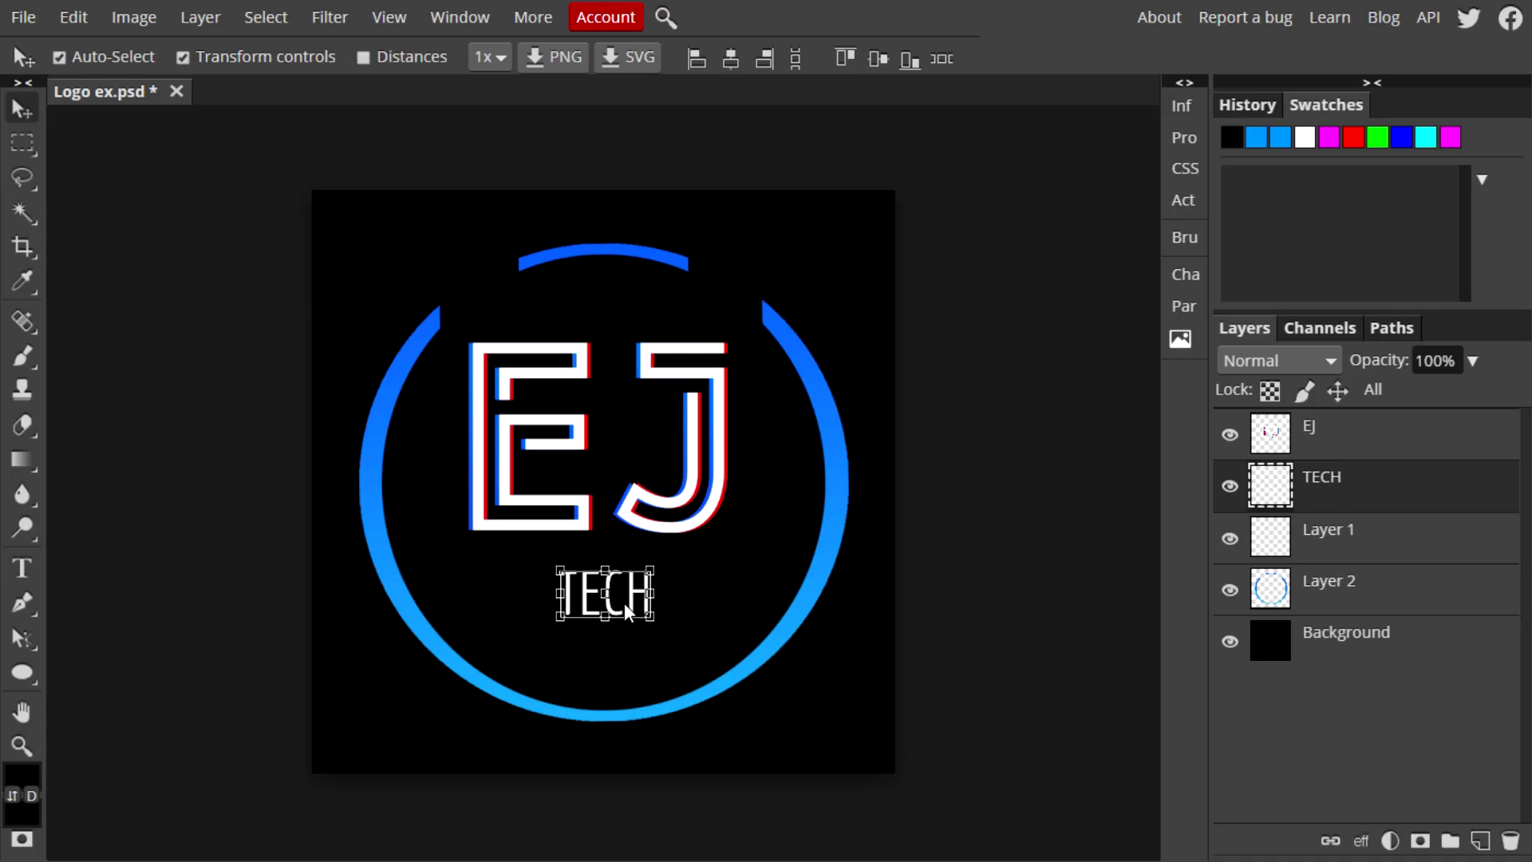
Duplicate Layer 2, which holds the blue gradient ring
left_click(1332, 592)
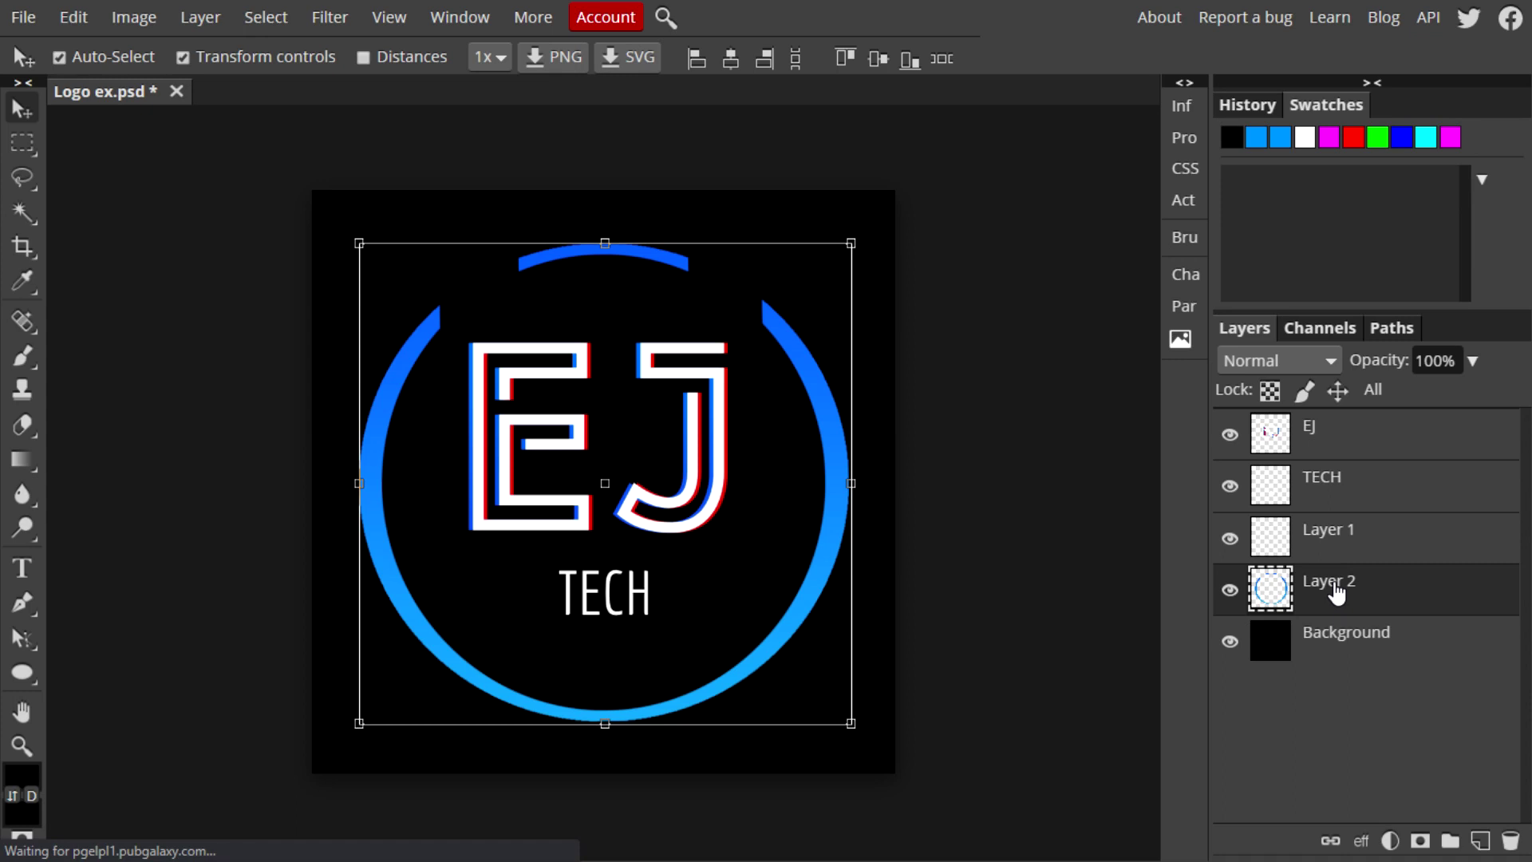
right_click(1336, 592)
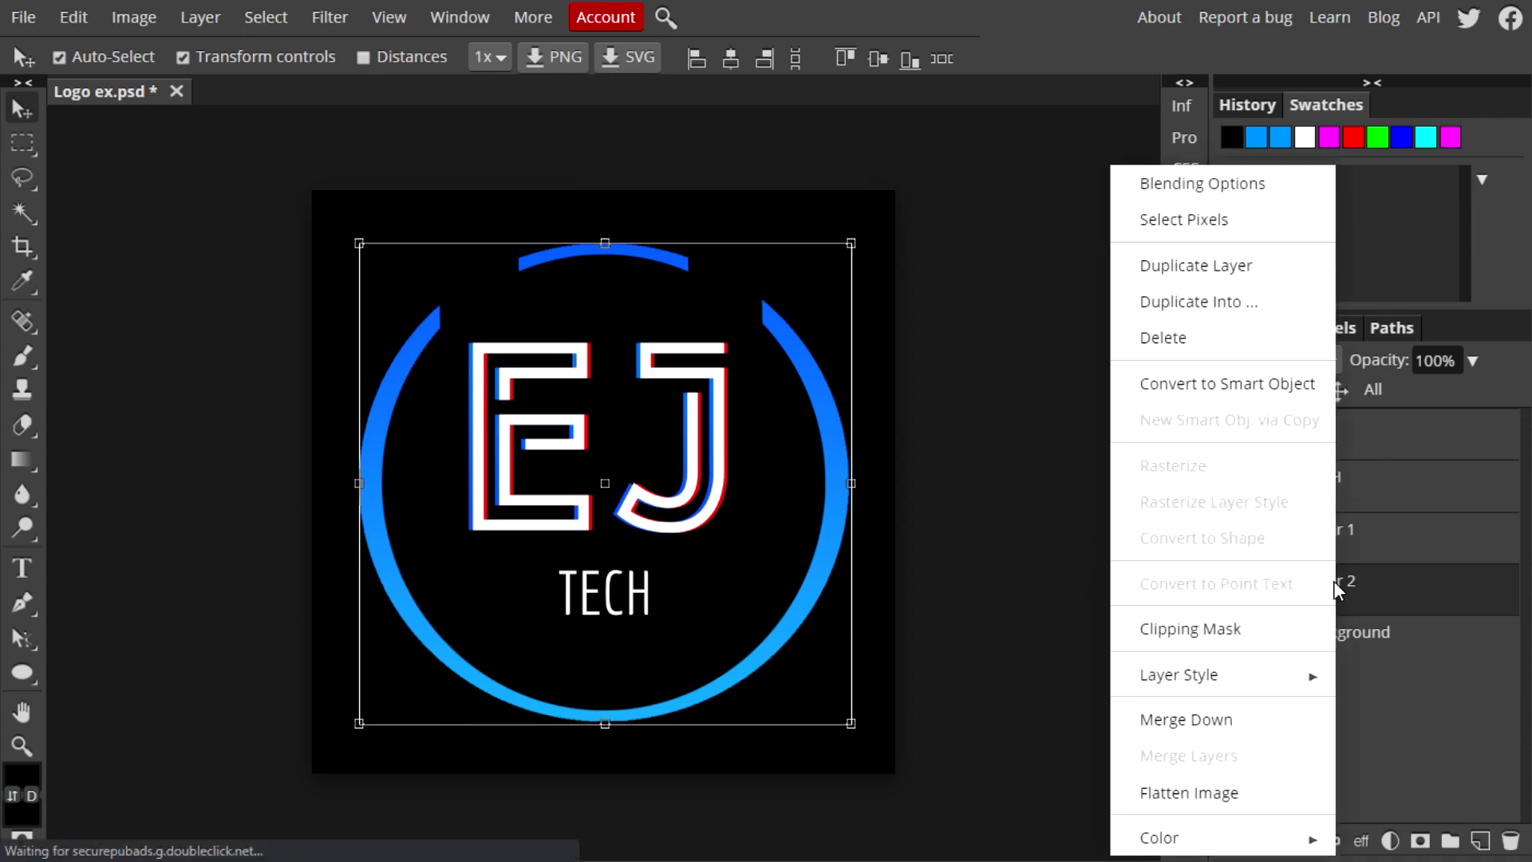
left_click(1233, 269)
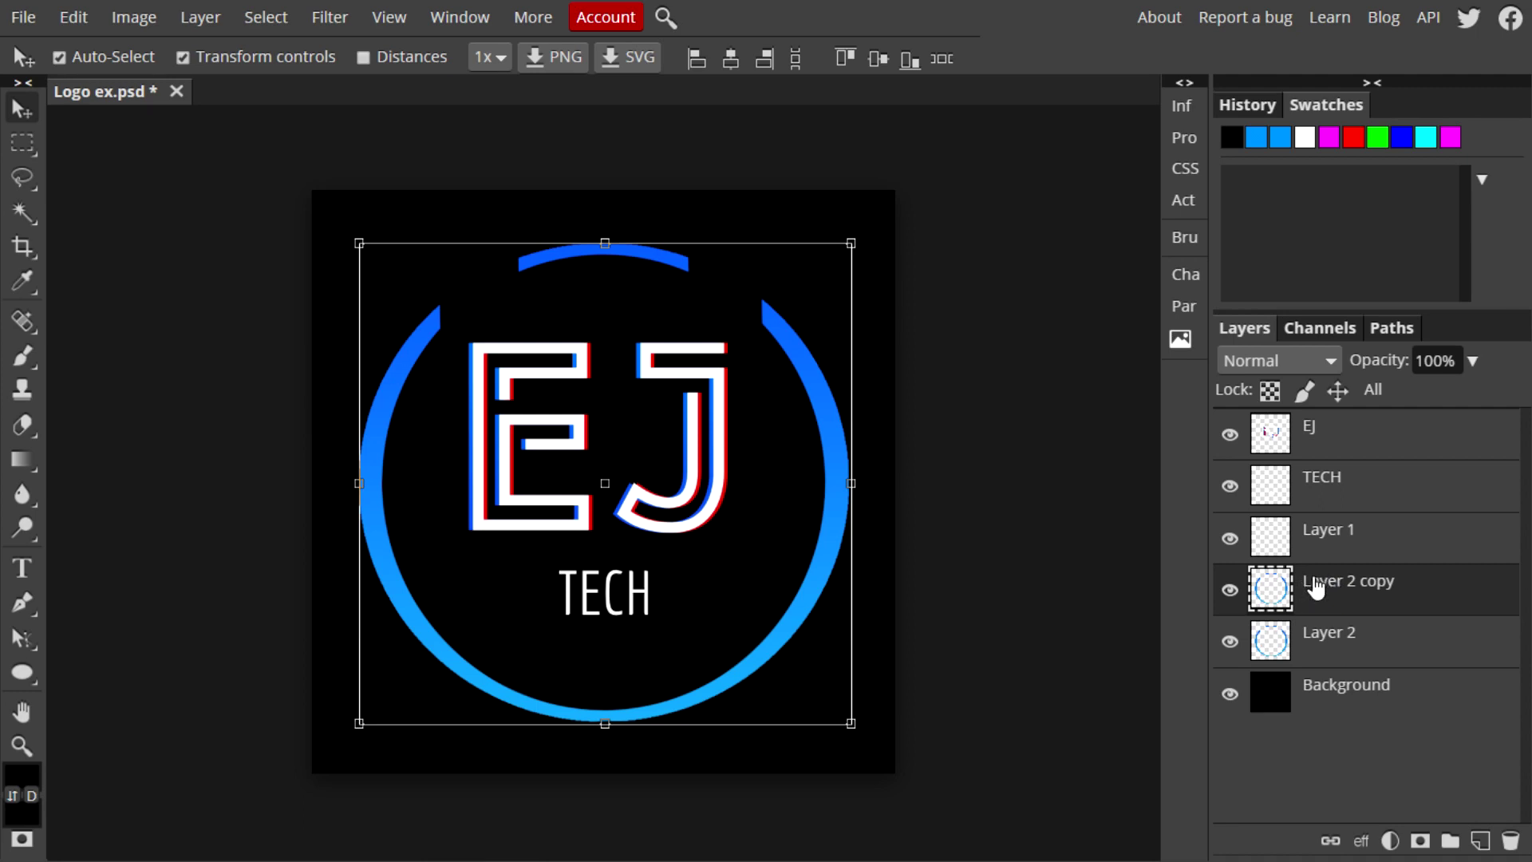
Apply a Gaussian Blur with a small radius to Layer 2 copy
left_click(340, 24)
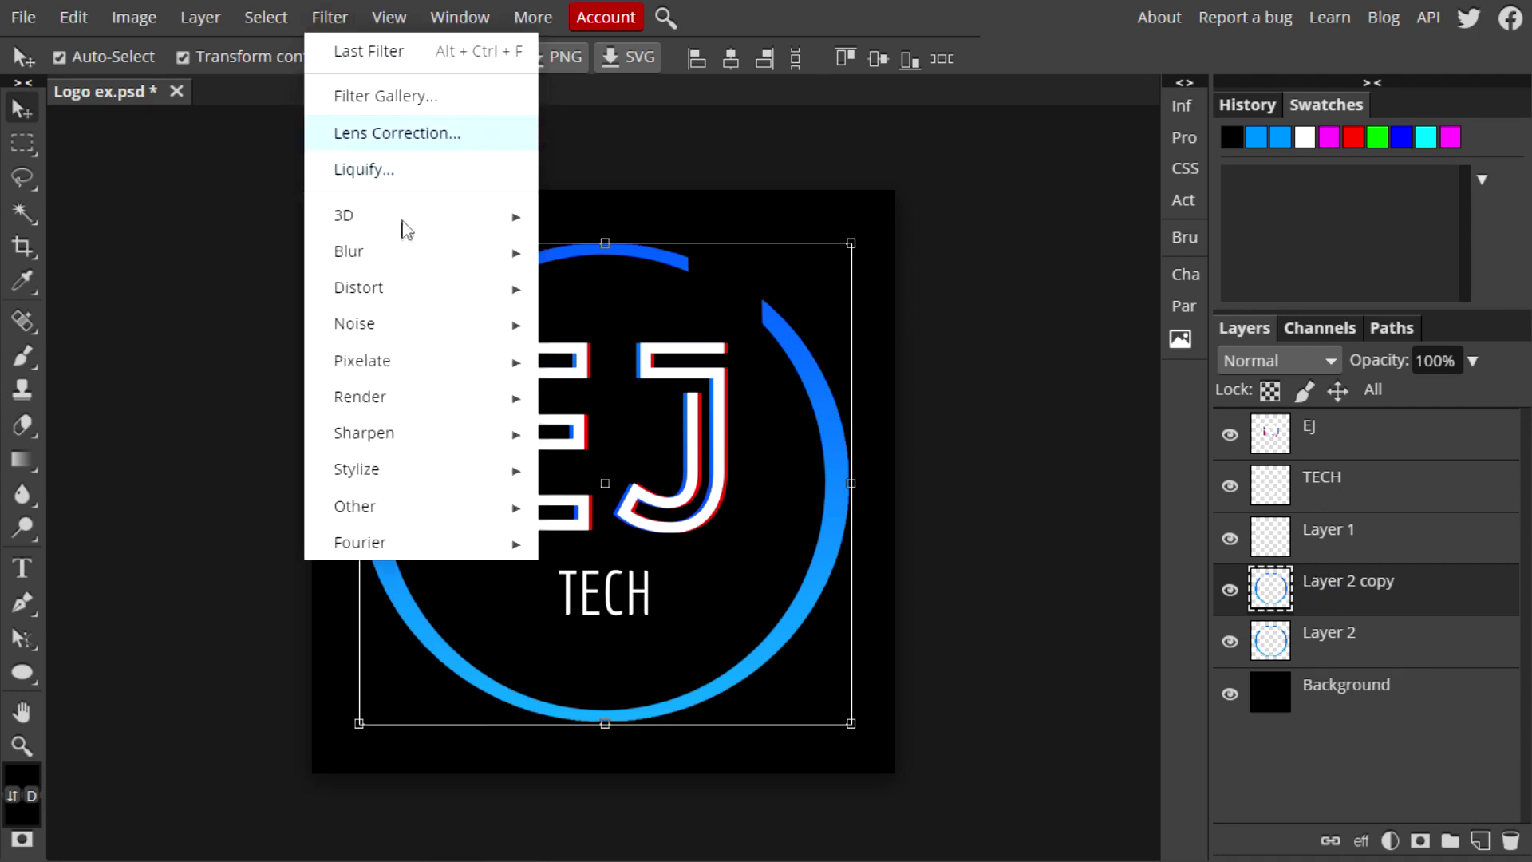
mouse_move(404, 260)
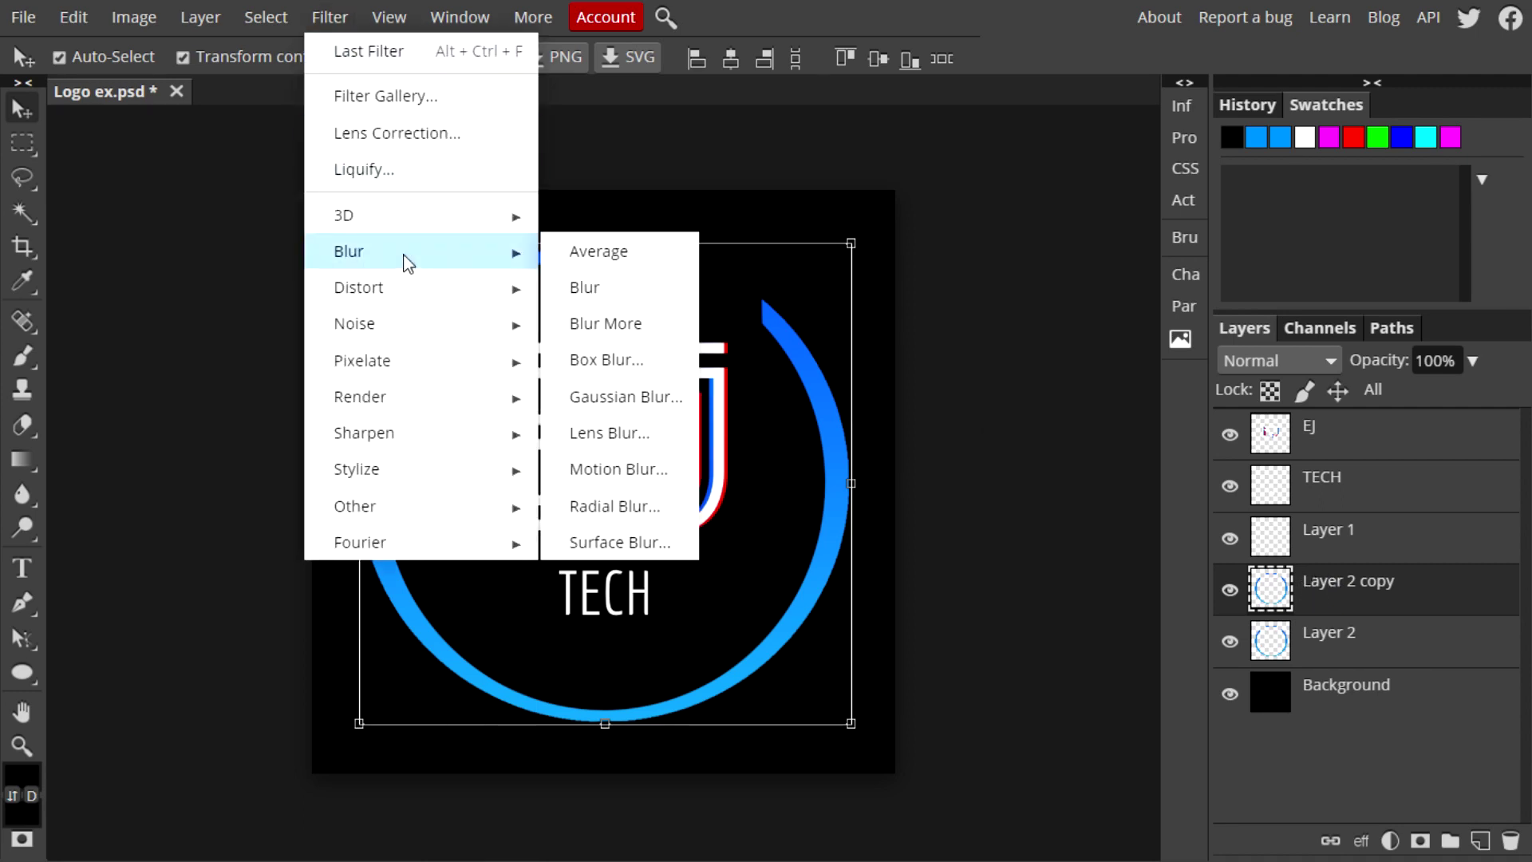
left_click(614, 397)
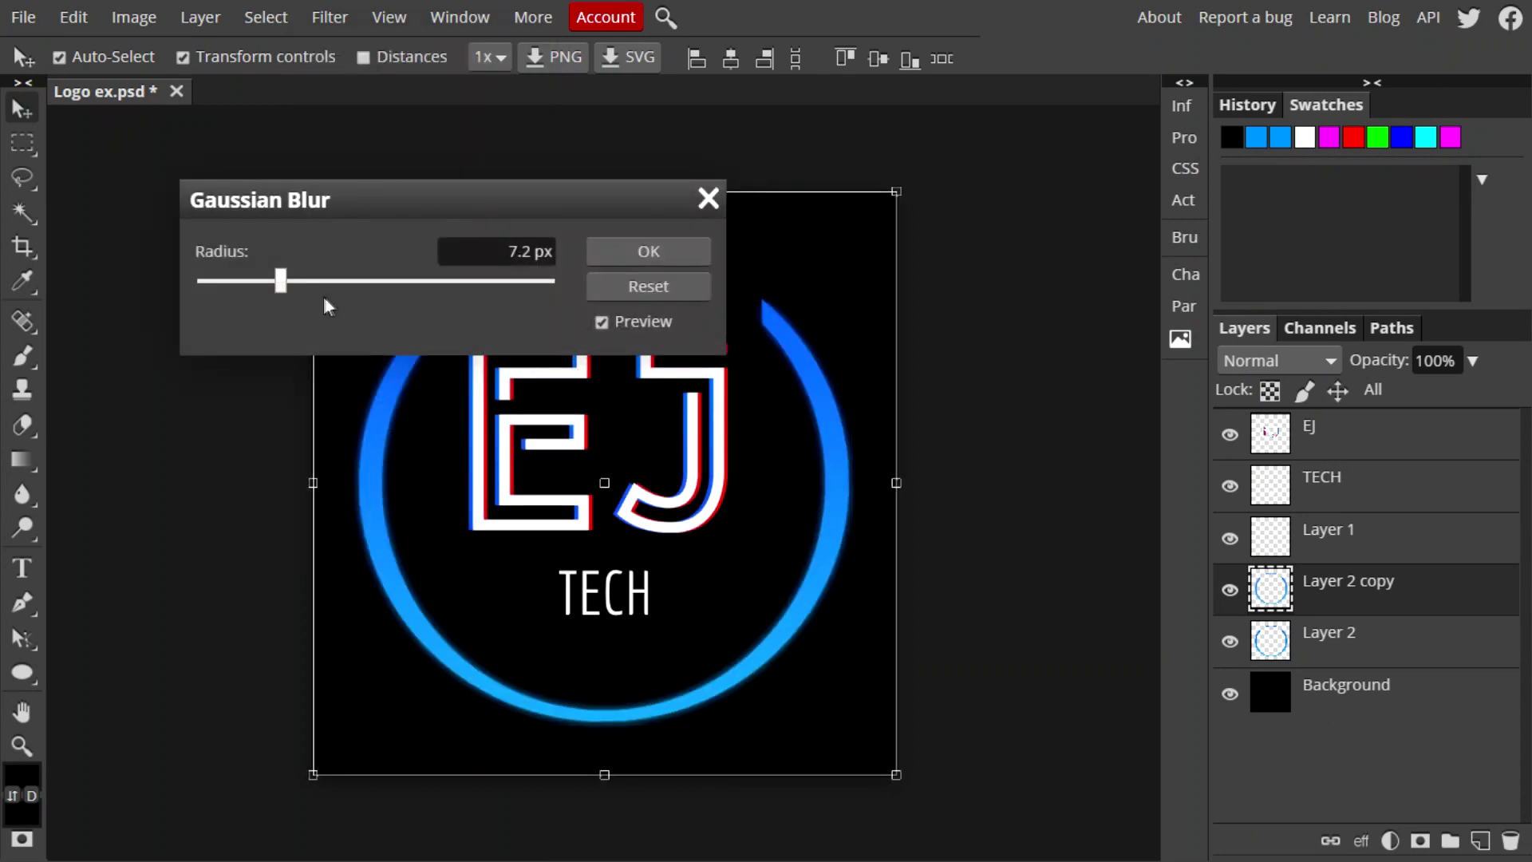
left_click_drag(287, 285, 274, 279)
left_click(643, 254)
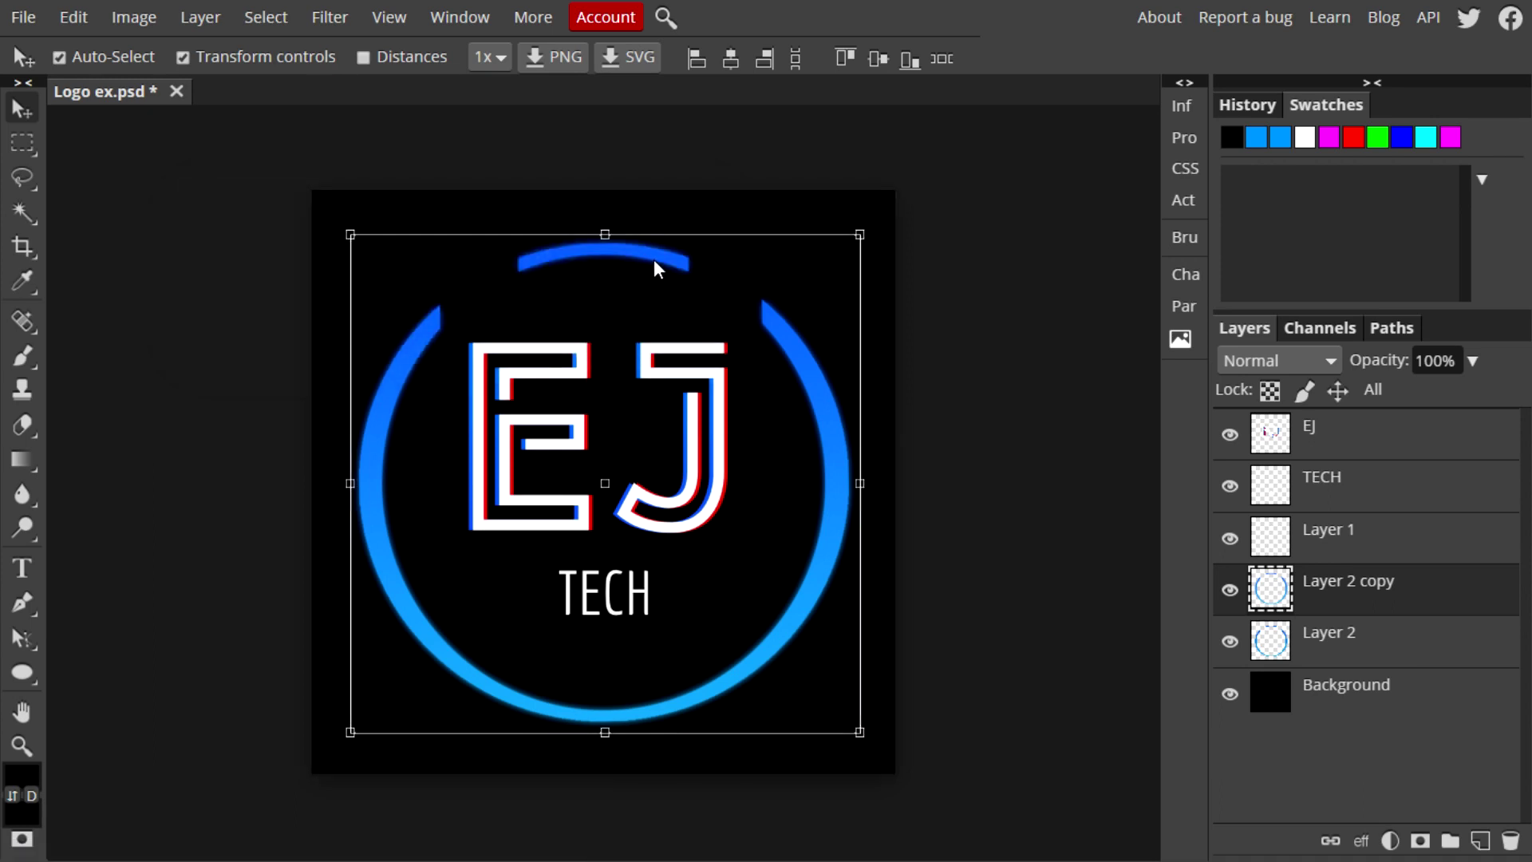
Duplicate the blurred ring layer and set the new copy's Hue/Saturation lightness to 100
right_click(1367, 580)
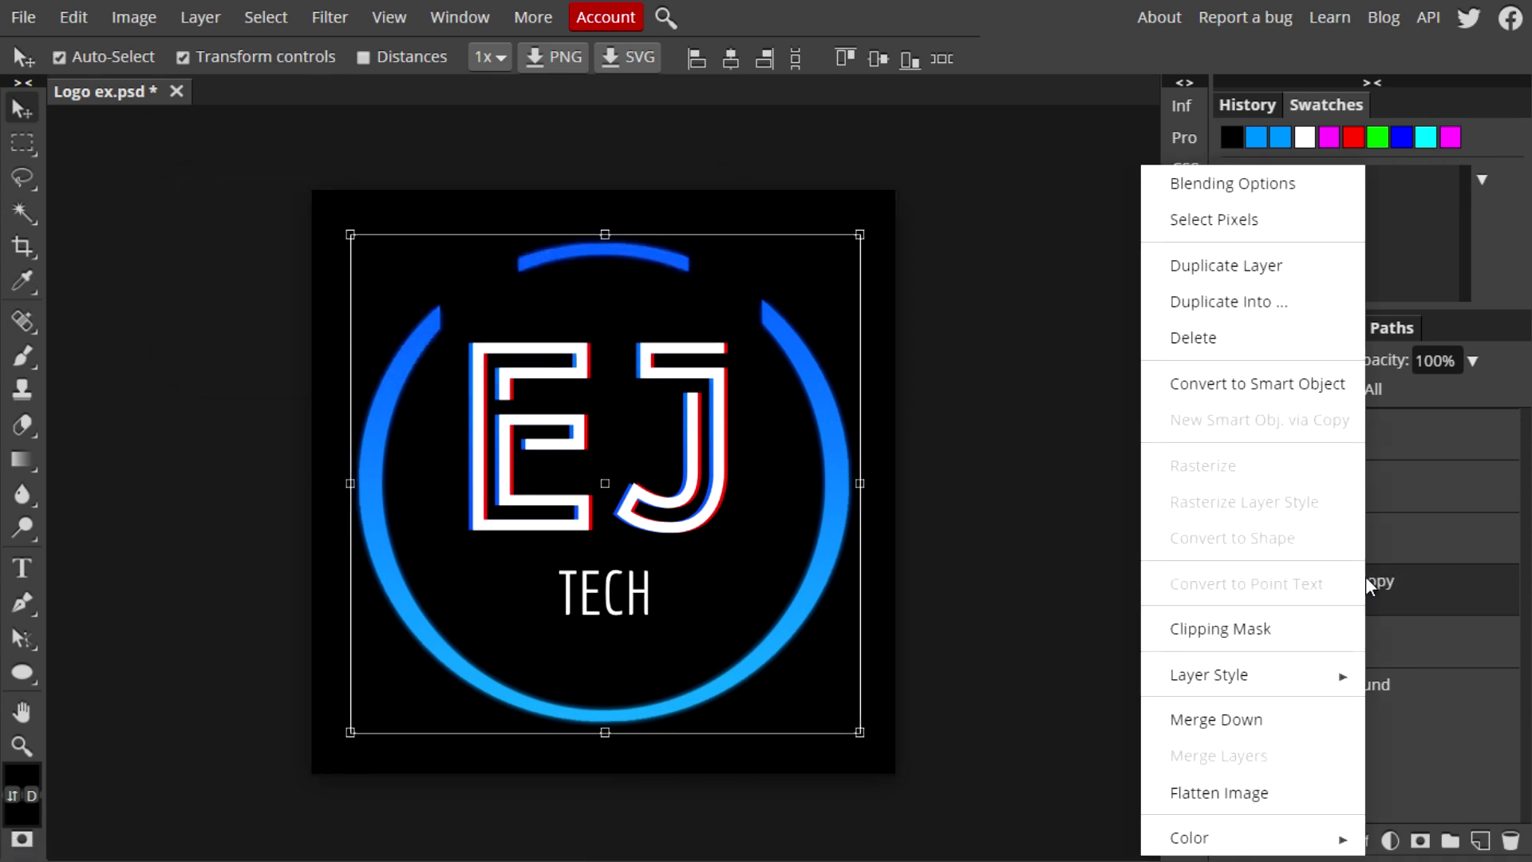
left_click(1225, 264)
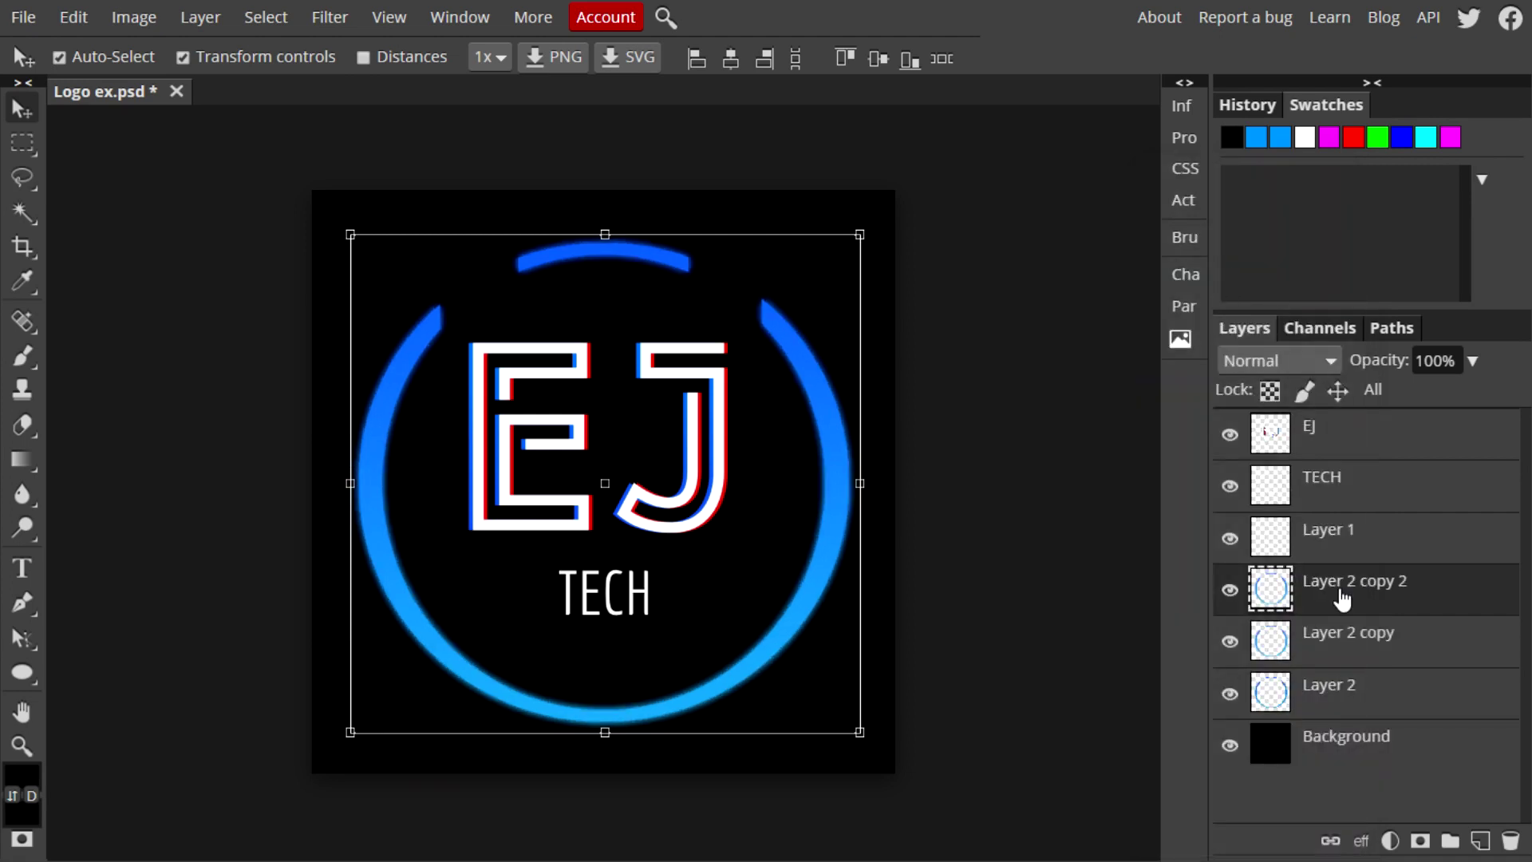
left_click(133, 17)
mouse_move(166, 58)
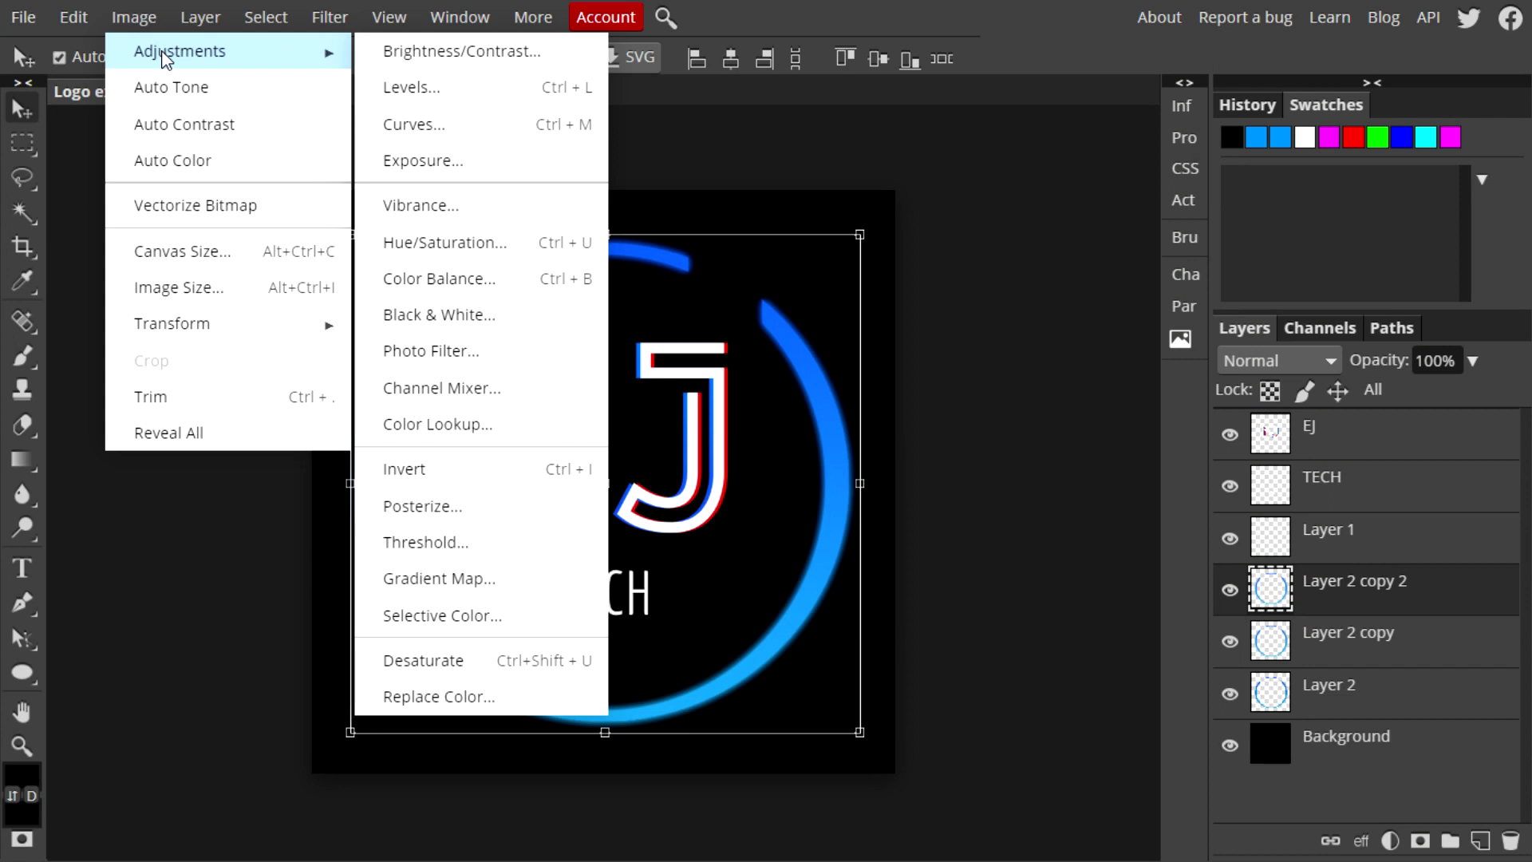
left_click(423, 245)
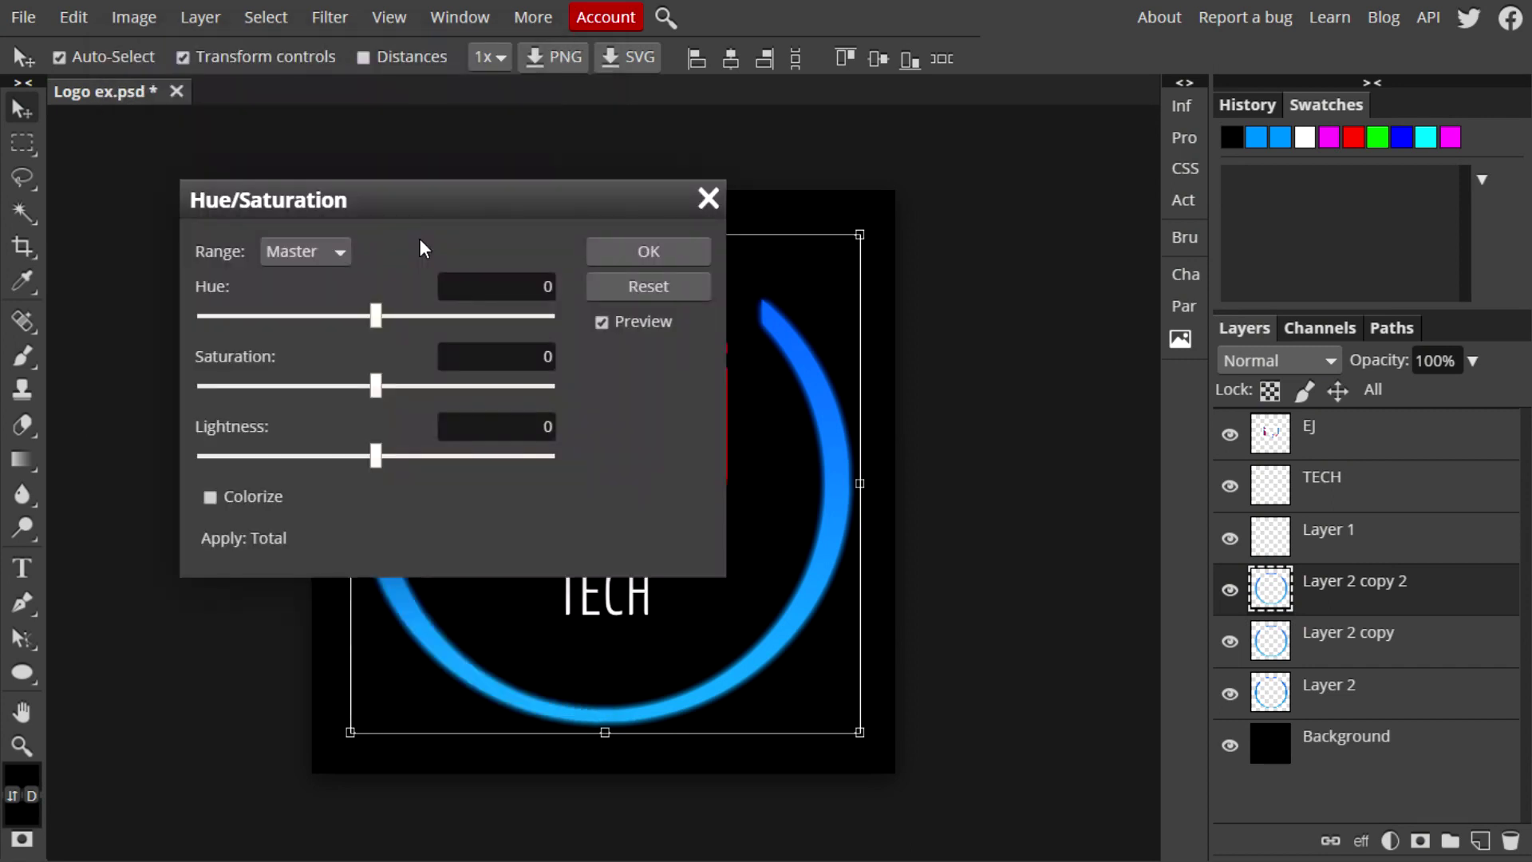
left_click_drag(376, 456, 545, 449)
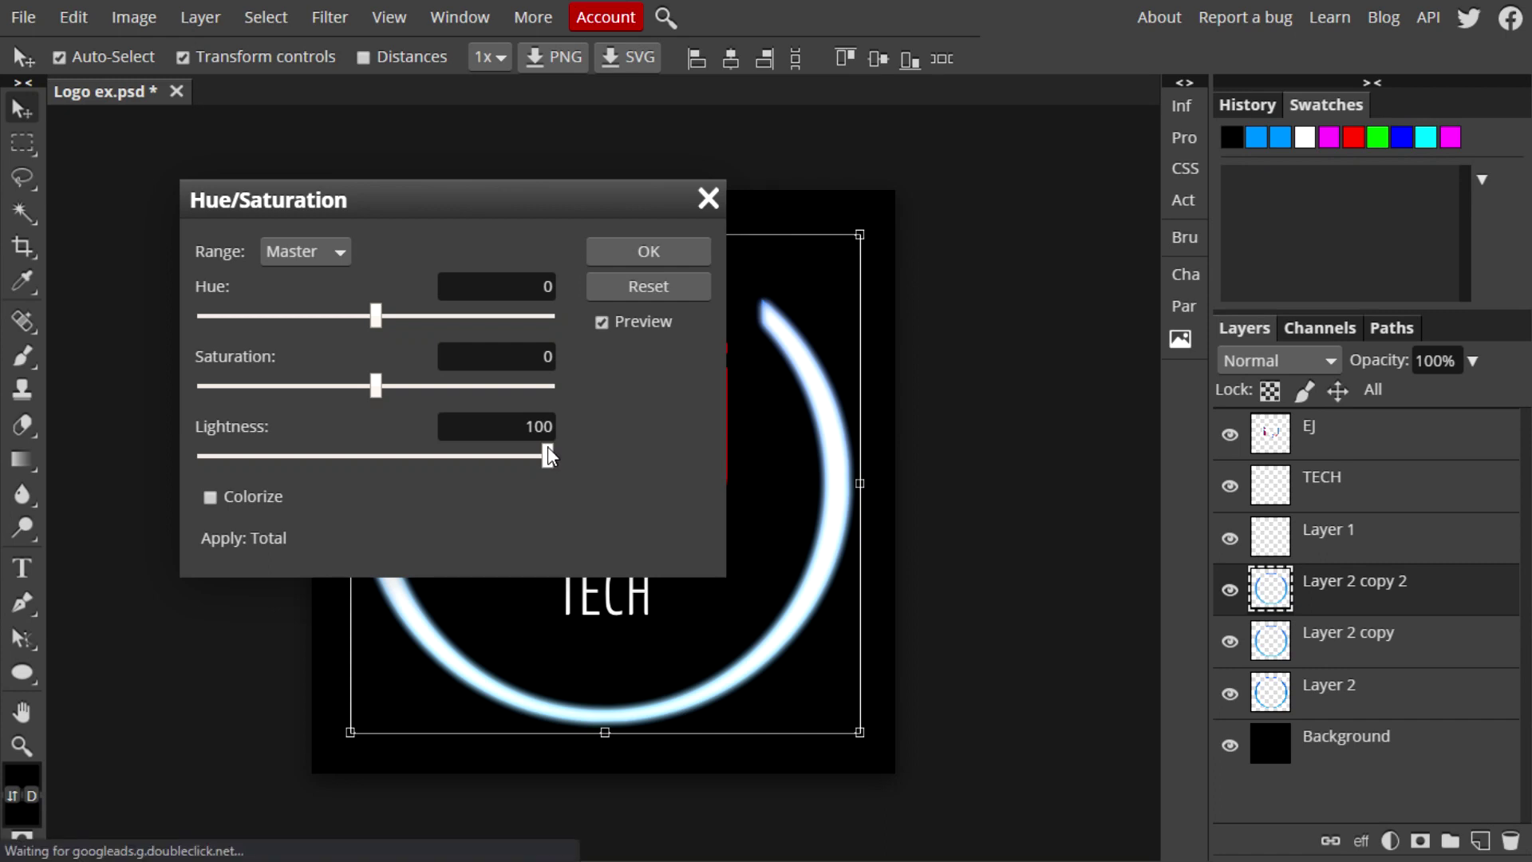
left_click(626, 250)
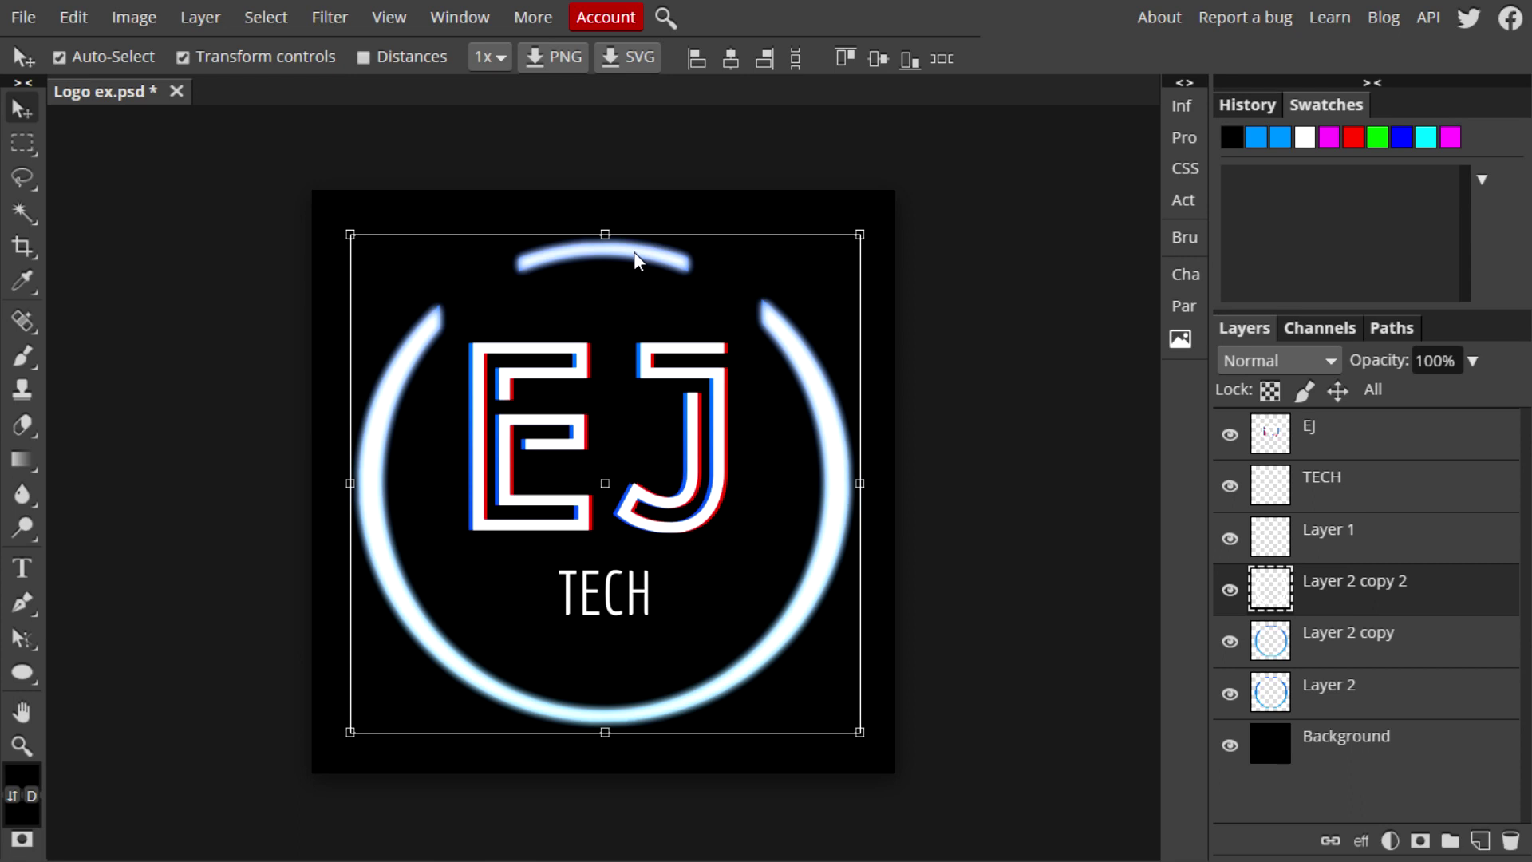
Set up a soft Eraser brush with 9% hardness and a size of 273 px
left_click(23, 425)
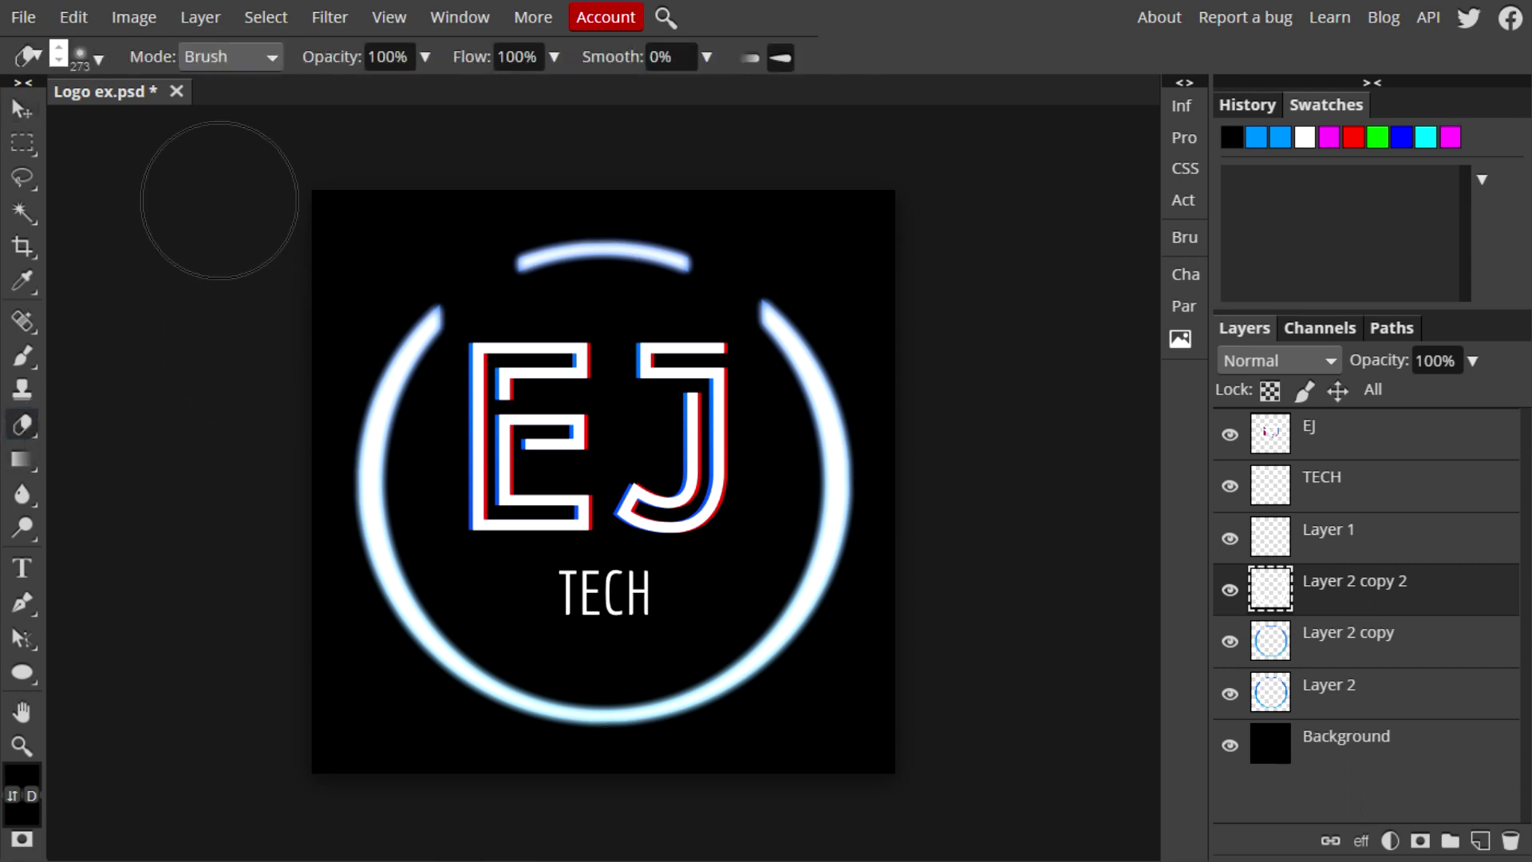
left_click(88, 58)
left_click_drag(152, 176, 108, 177)
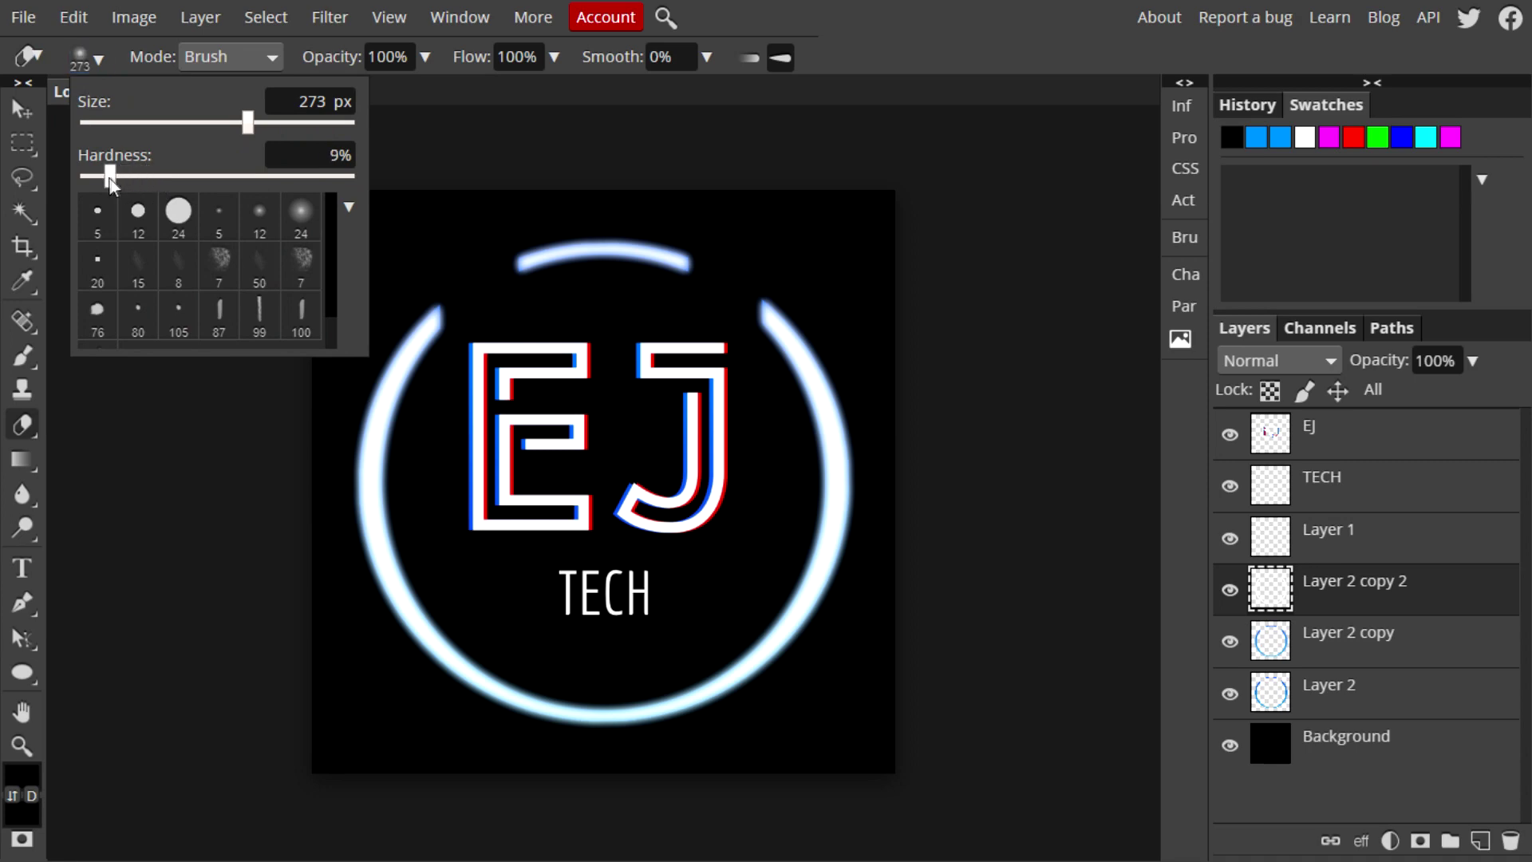
left_click(102, 67)
left_click(102, 67)
left_click(98, 61)
Erase patches of the whitened ring copy along its sides, lower curve and upper arc so the blue shows between highlights
mouse_move(375, 369)
left_mouse_down()
mouse_move(373, 546)
mouse_move(406, 612)
mouse_move(612, 707)
mouse_move(661, 709)
left_mouse_up()
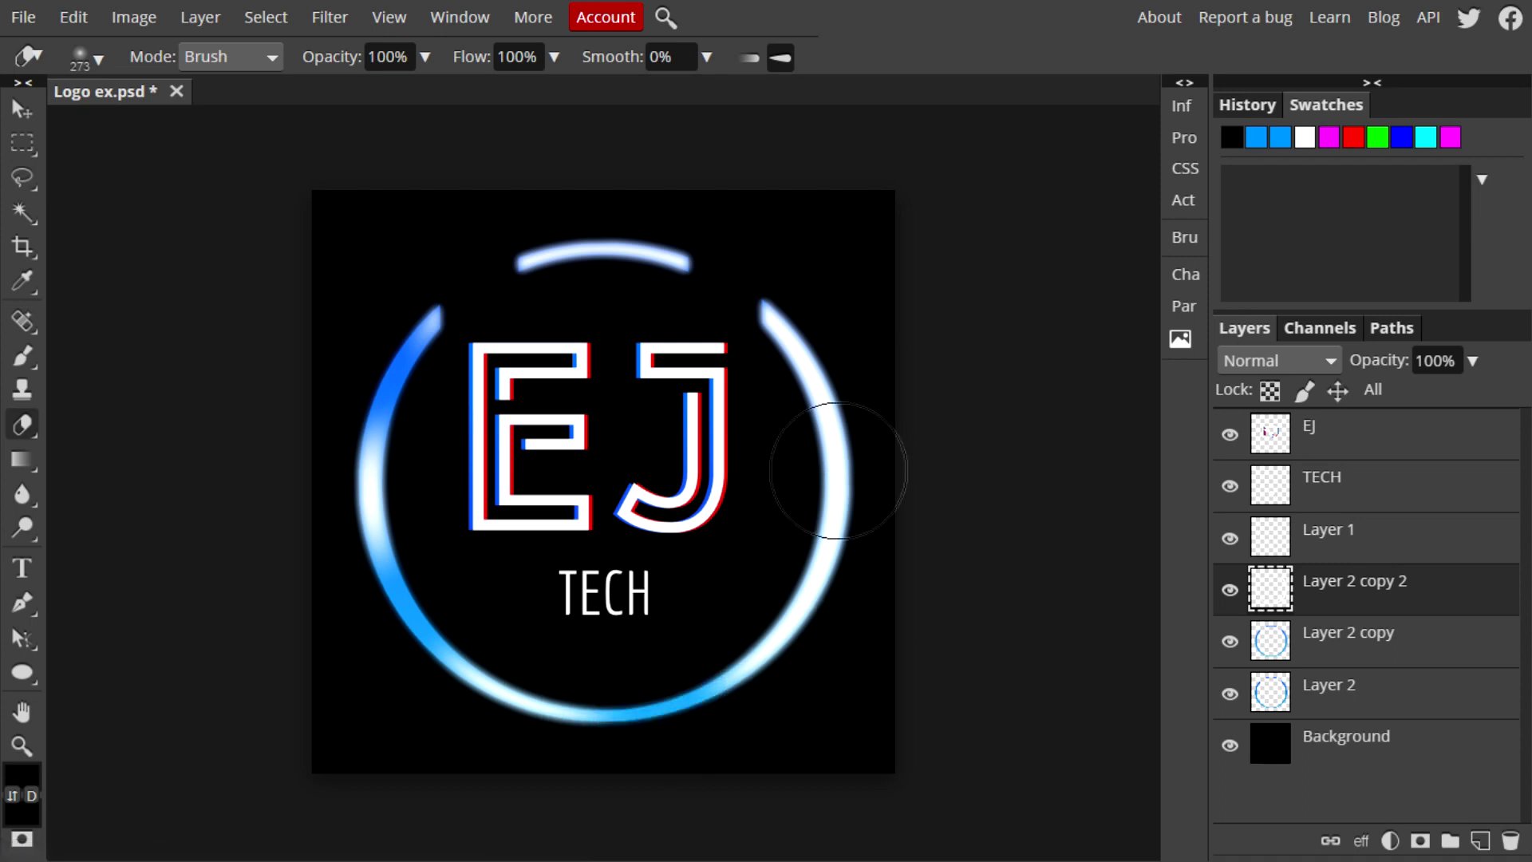
left_click_drag(818, 451, 838, 471)
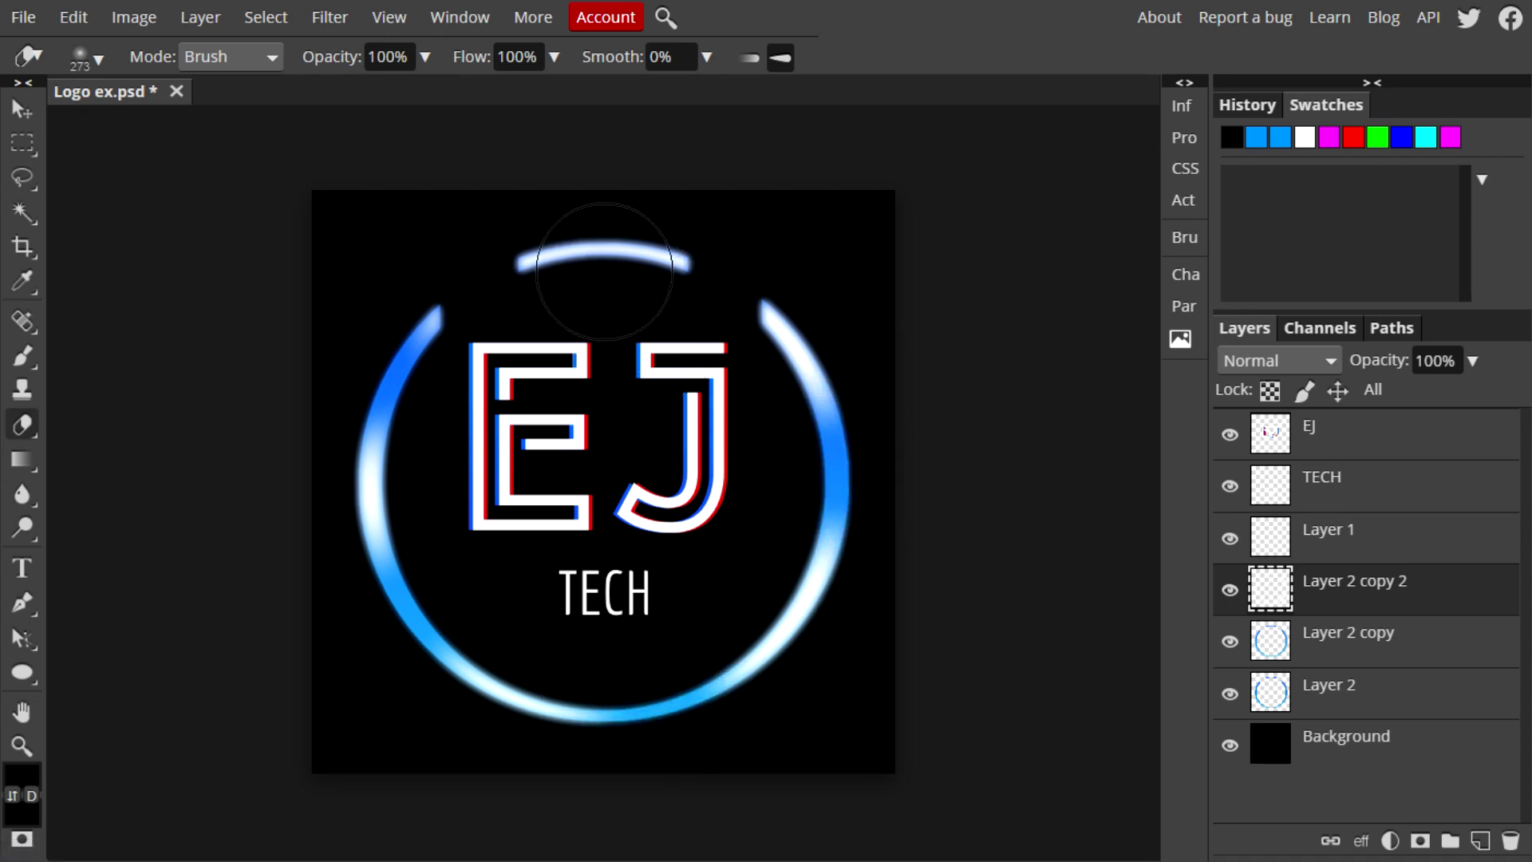
left_click_drag(594, 268, 607, 311)
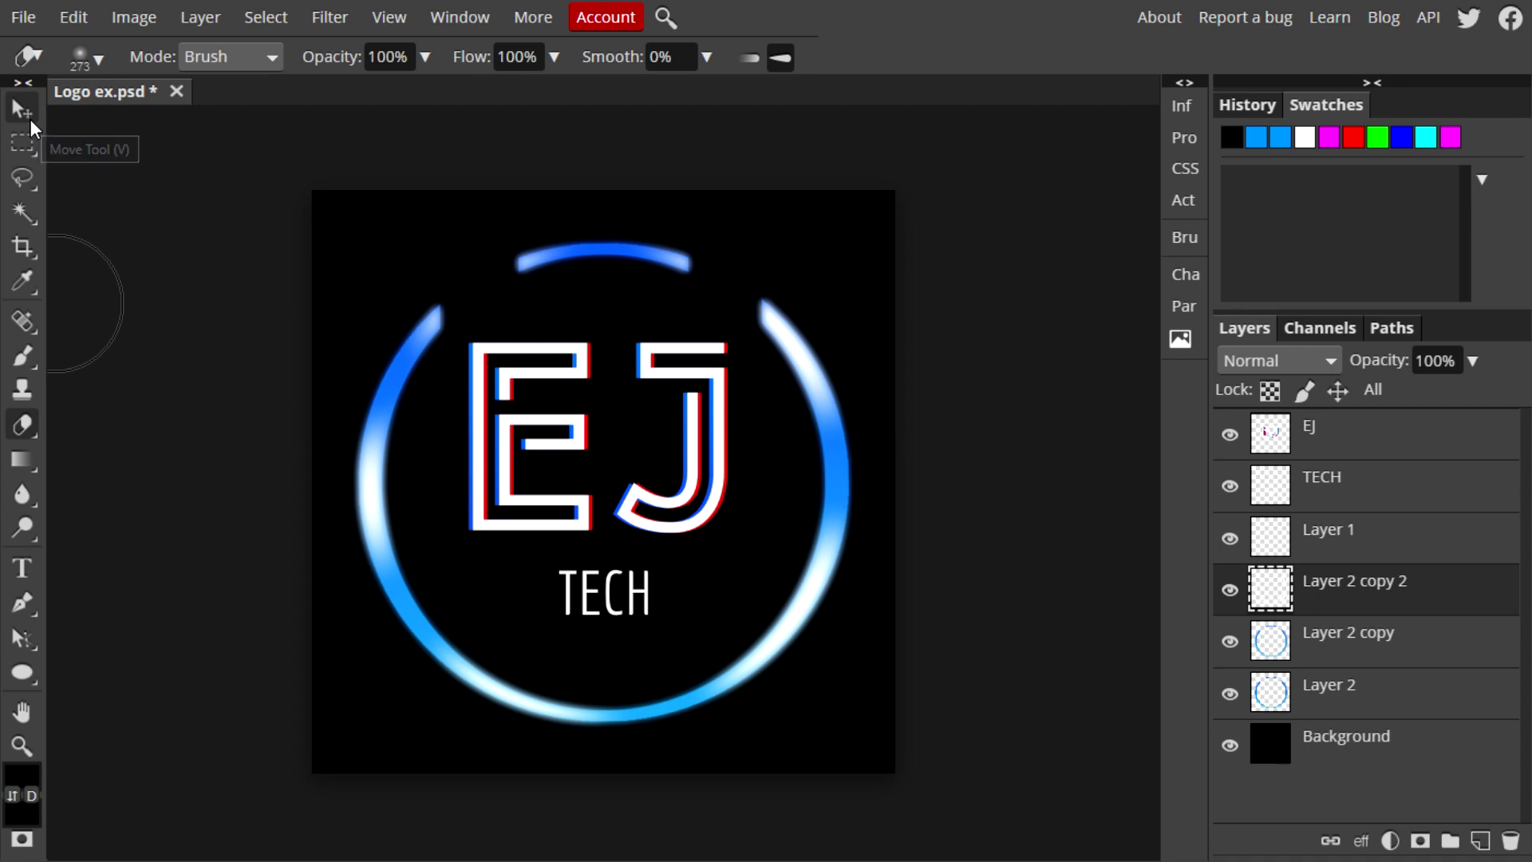
Change the blend mode of Layer 2 copy 2 to Overlay
left_click(31, 119)
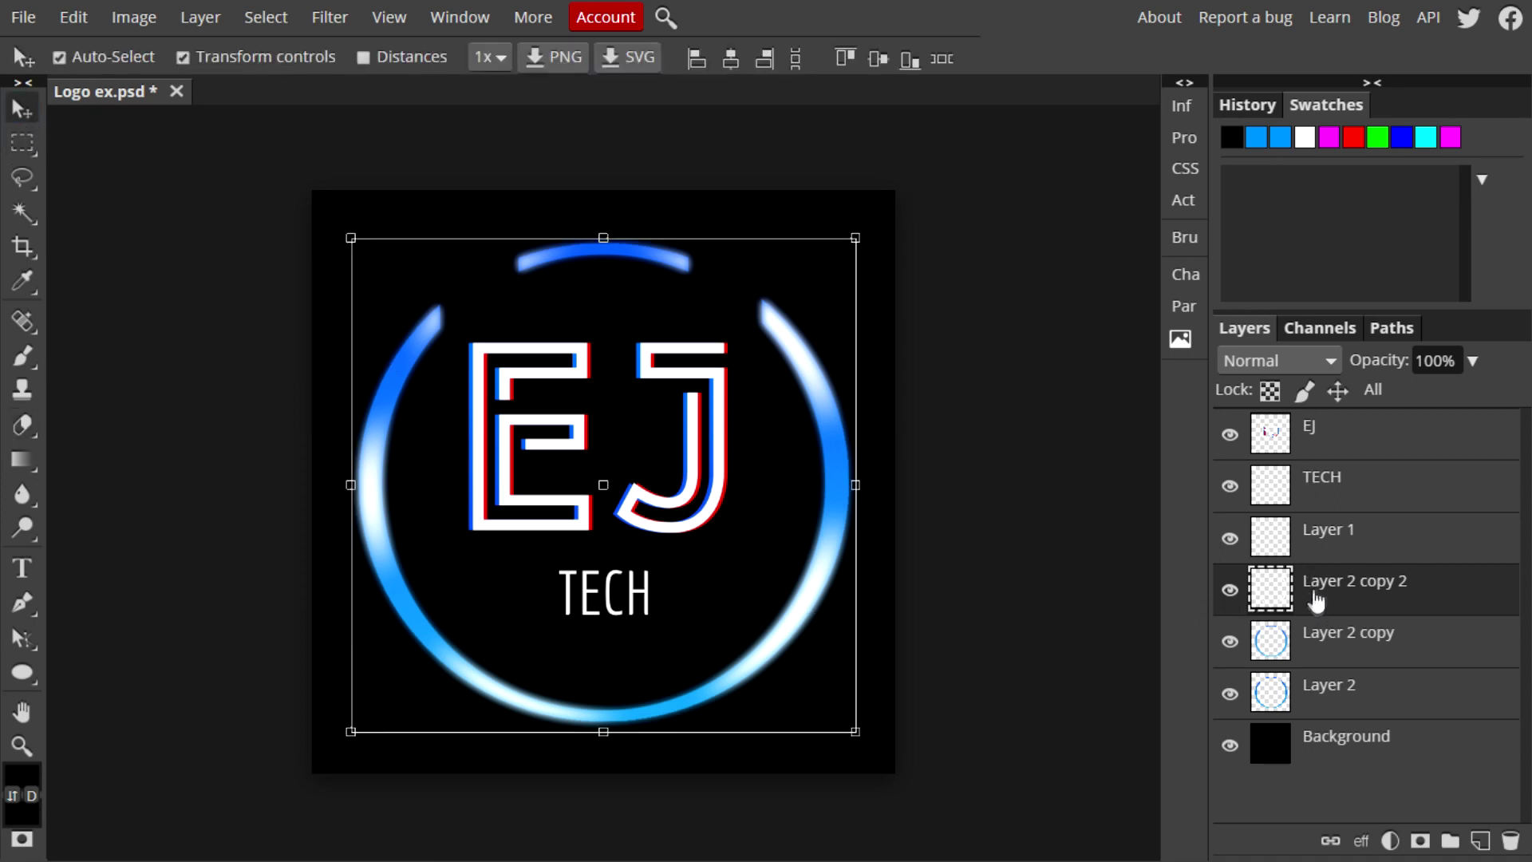
left_click(1277, 361)
scroll(1269, 750, "down", 3)
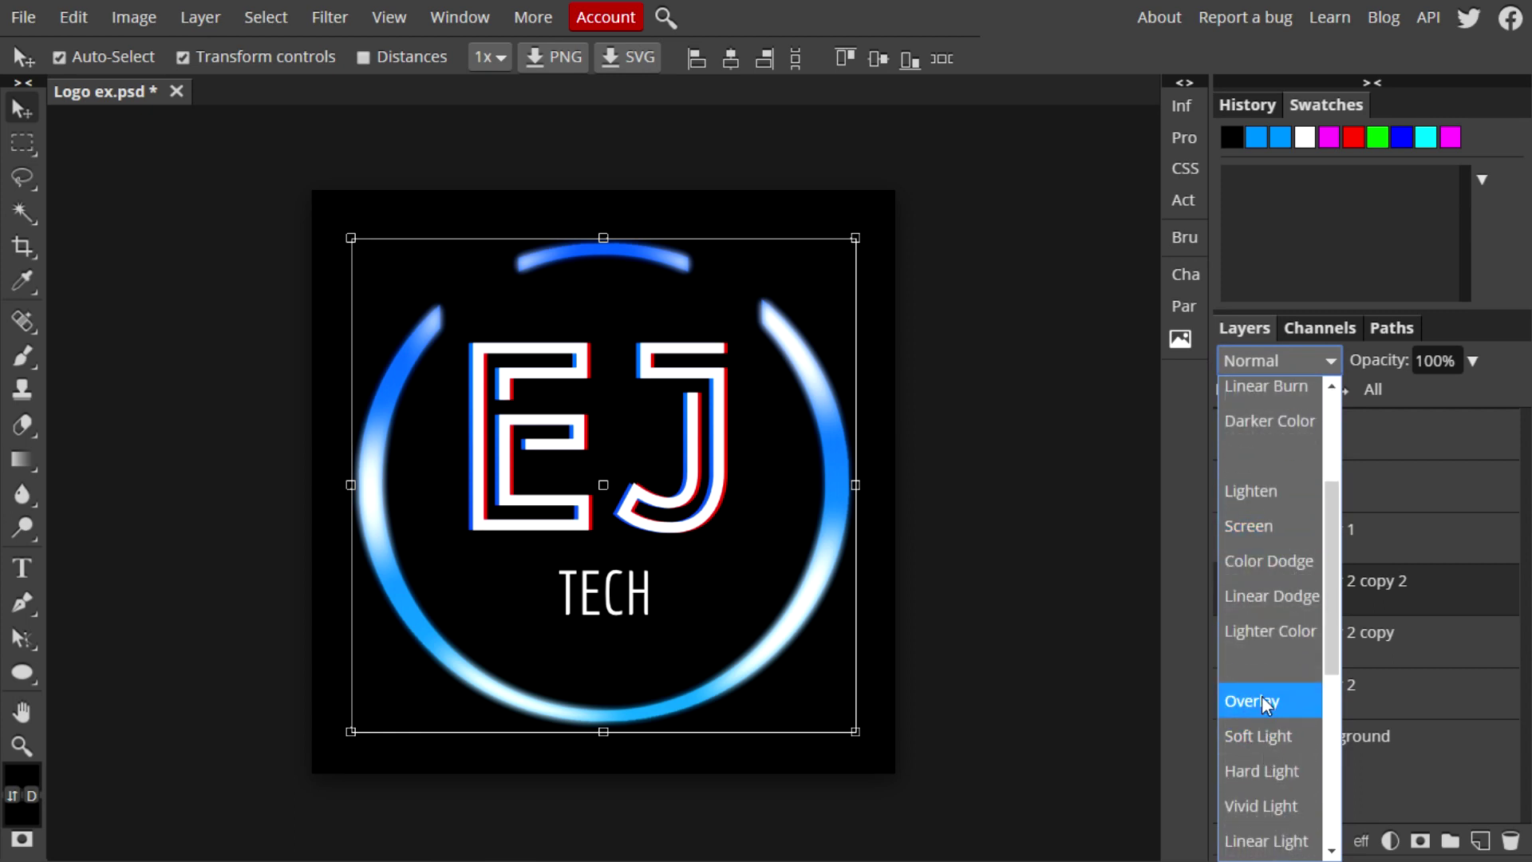
left_click(1261, 702)
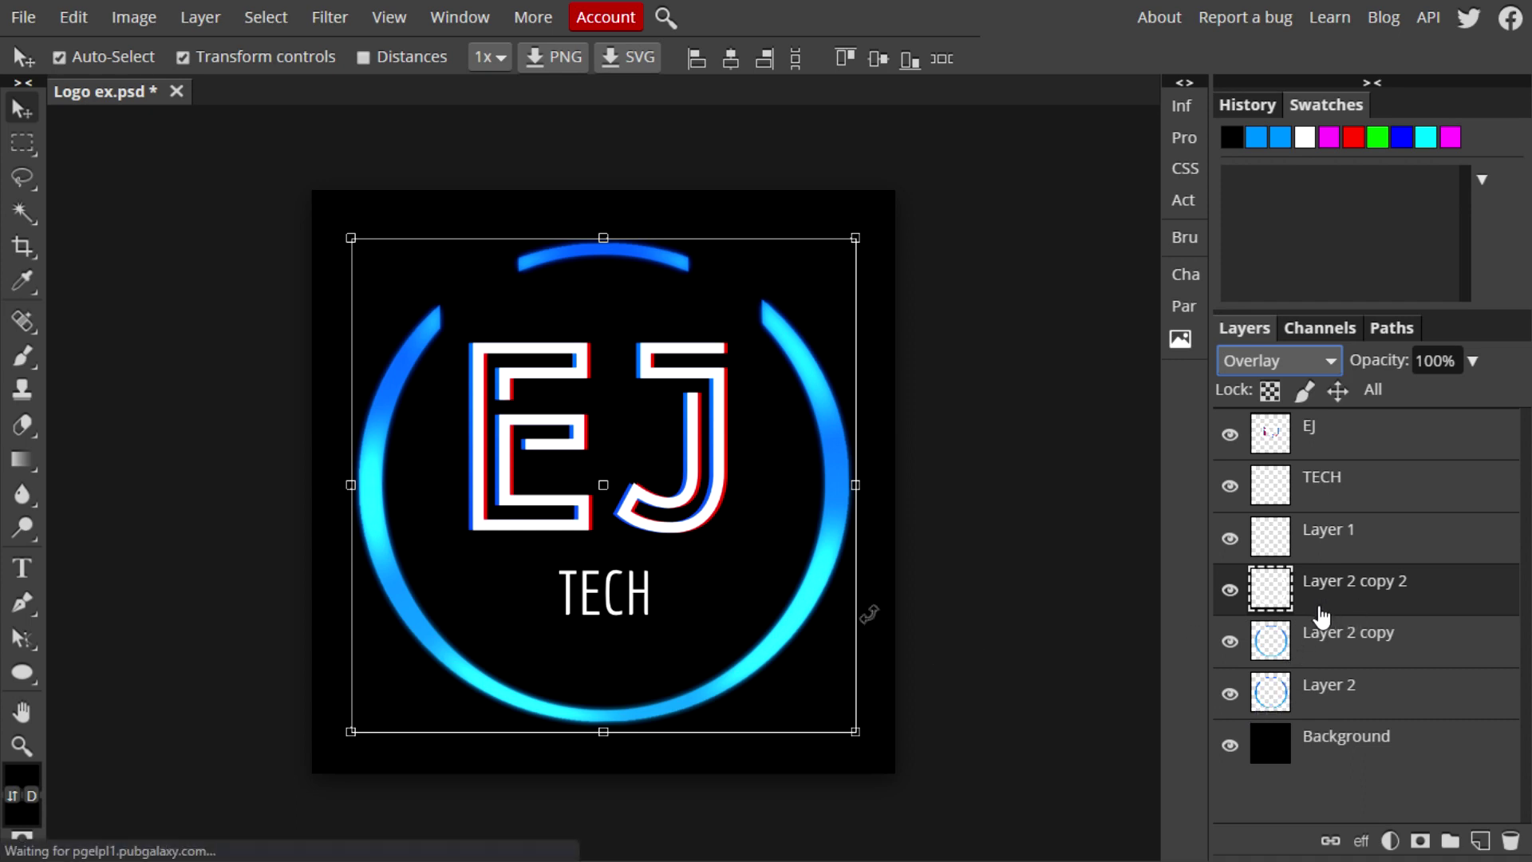
Select Layer 1 and set up the Brush with a bright blue foreground colour and a size of 236 px
left_click(1337, 549)
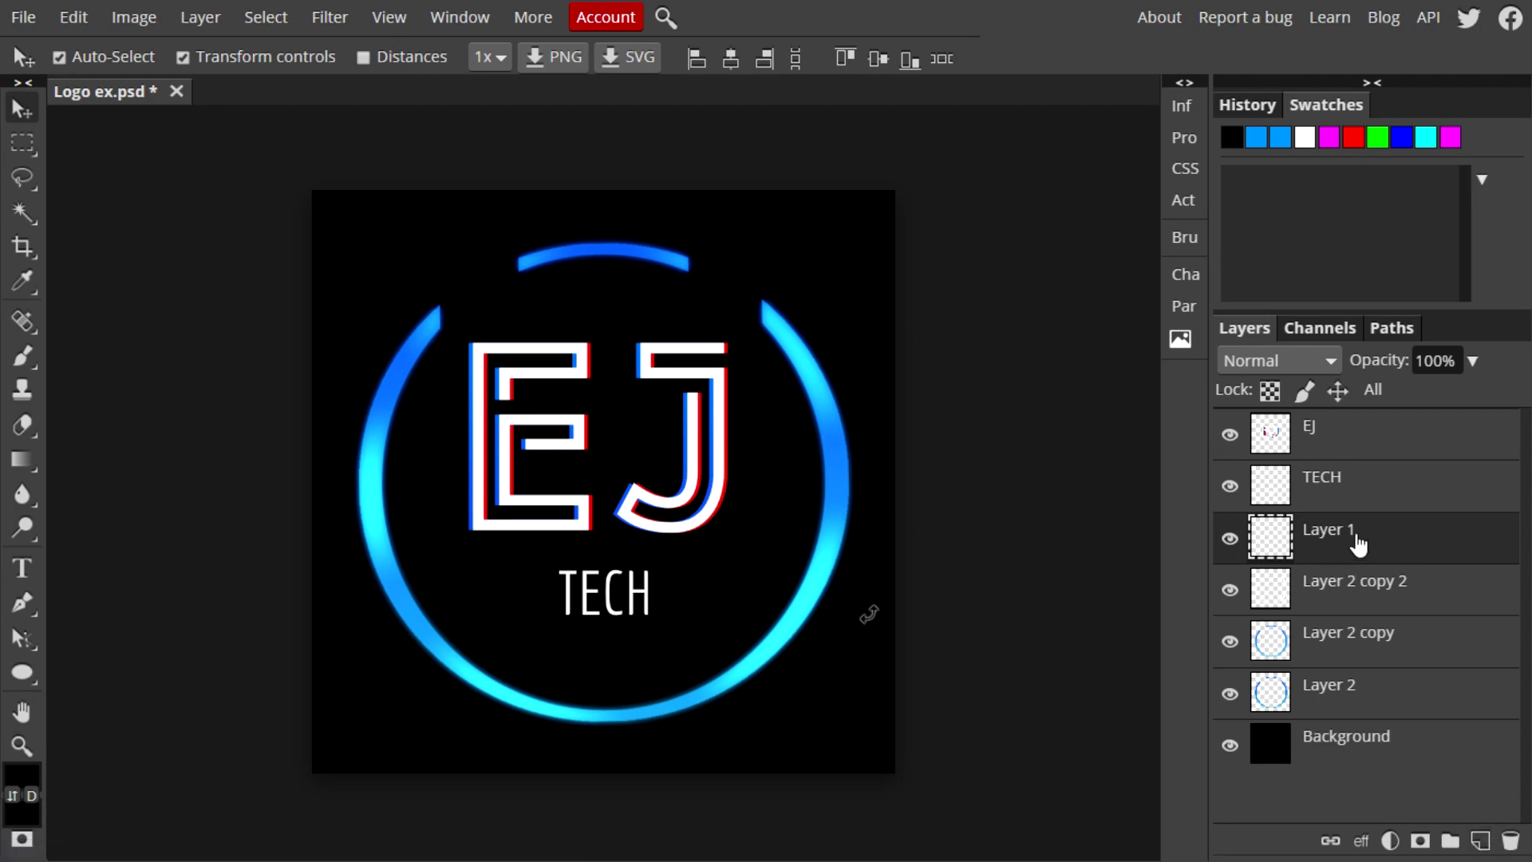
left_click(24, 353)
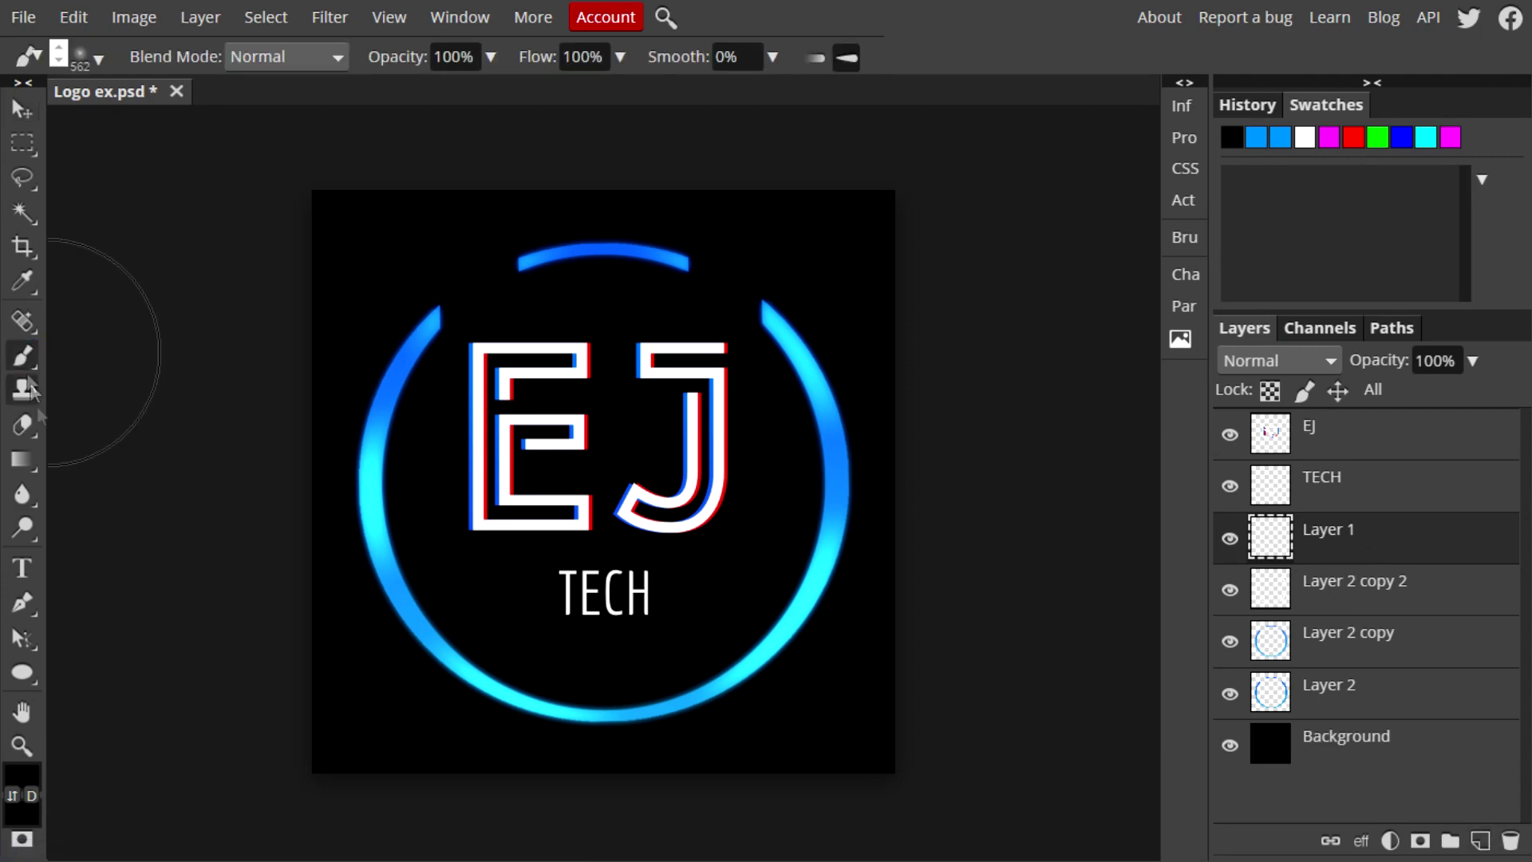
left_click(24, 774)
left_click_drag(513, 319, 513, 357)
left_click(467, 248)
left_click(482, 249)
left_click(618, 519)
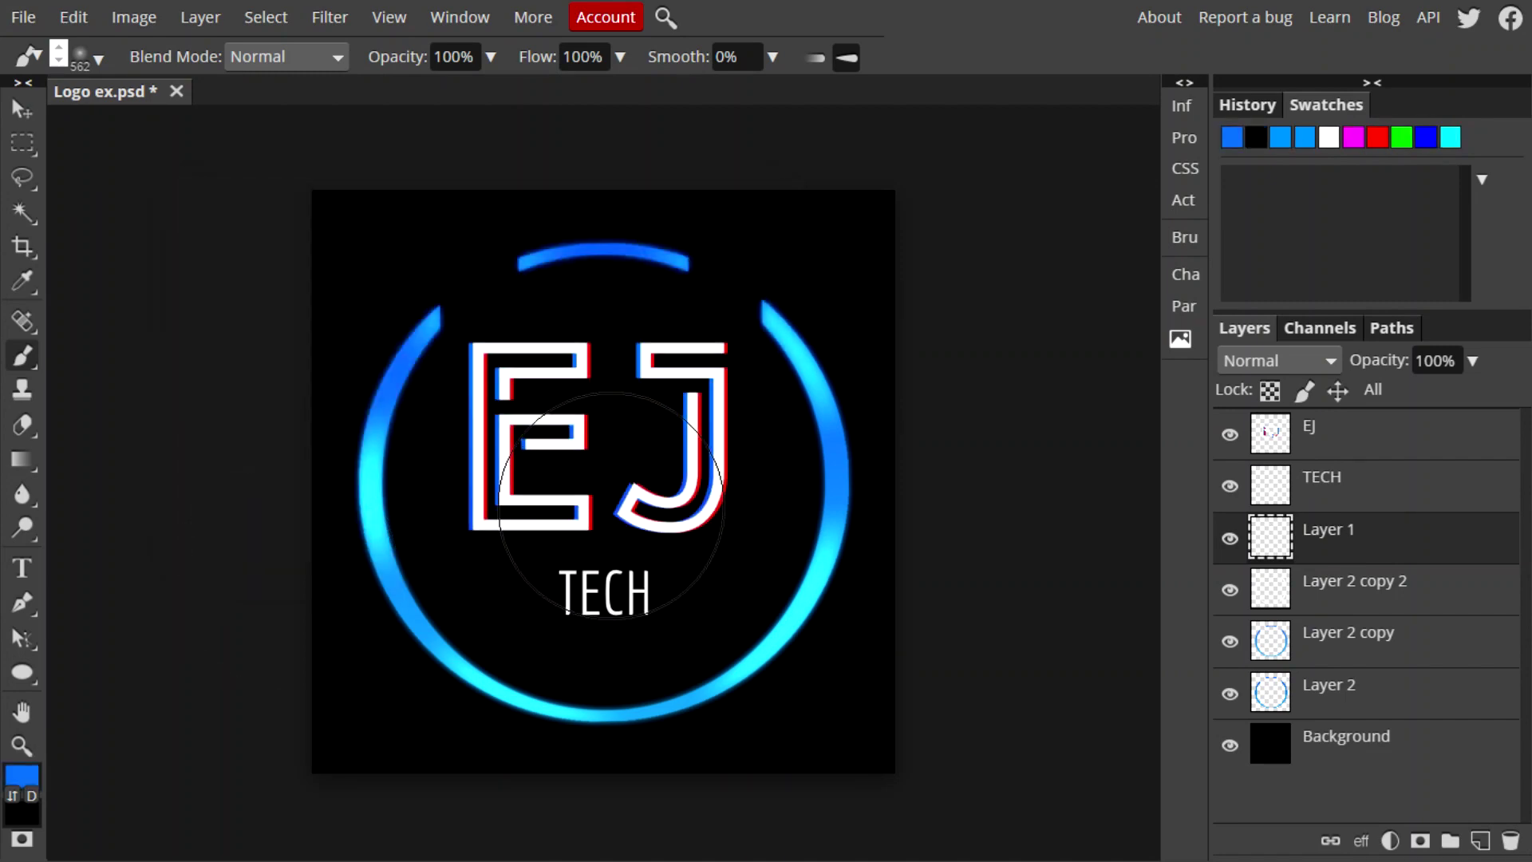
left_click(89, 57)
left_click(222, 122)
left_click_drag(259, 120, 239, 122)
Dab three soft blue glow spots on the ring: upper left side, lower curve and right side
left_click(382, 403)
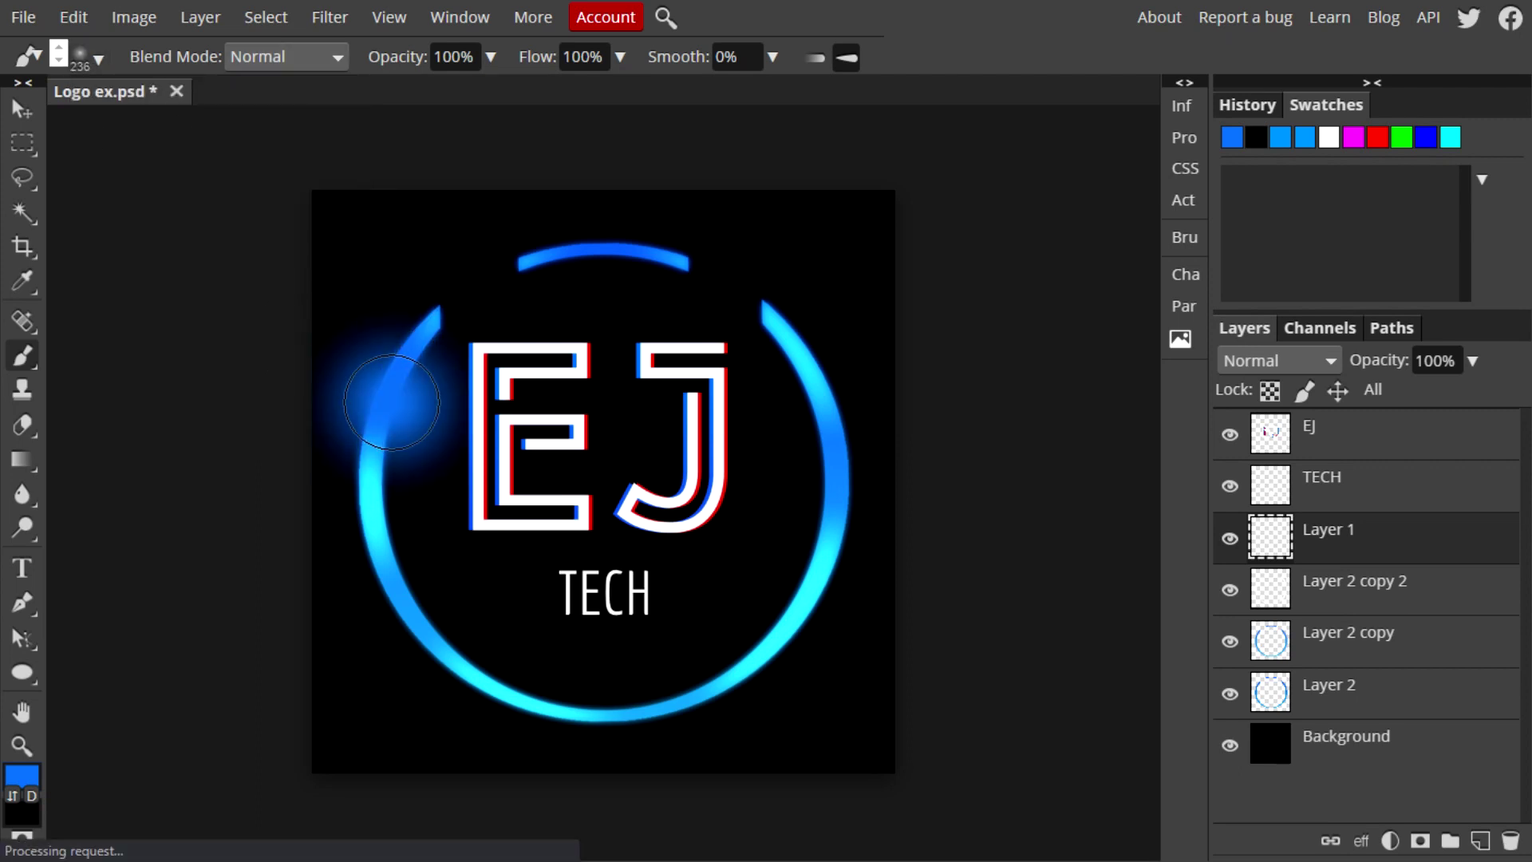
left_click(571, 698)
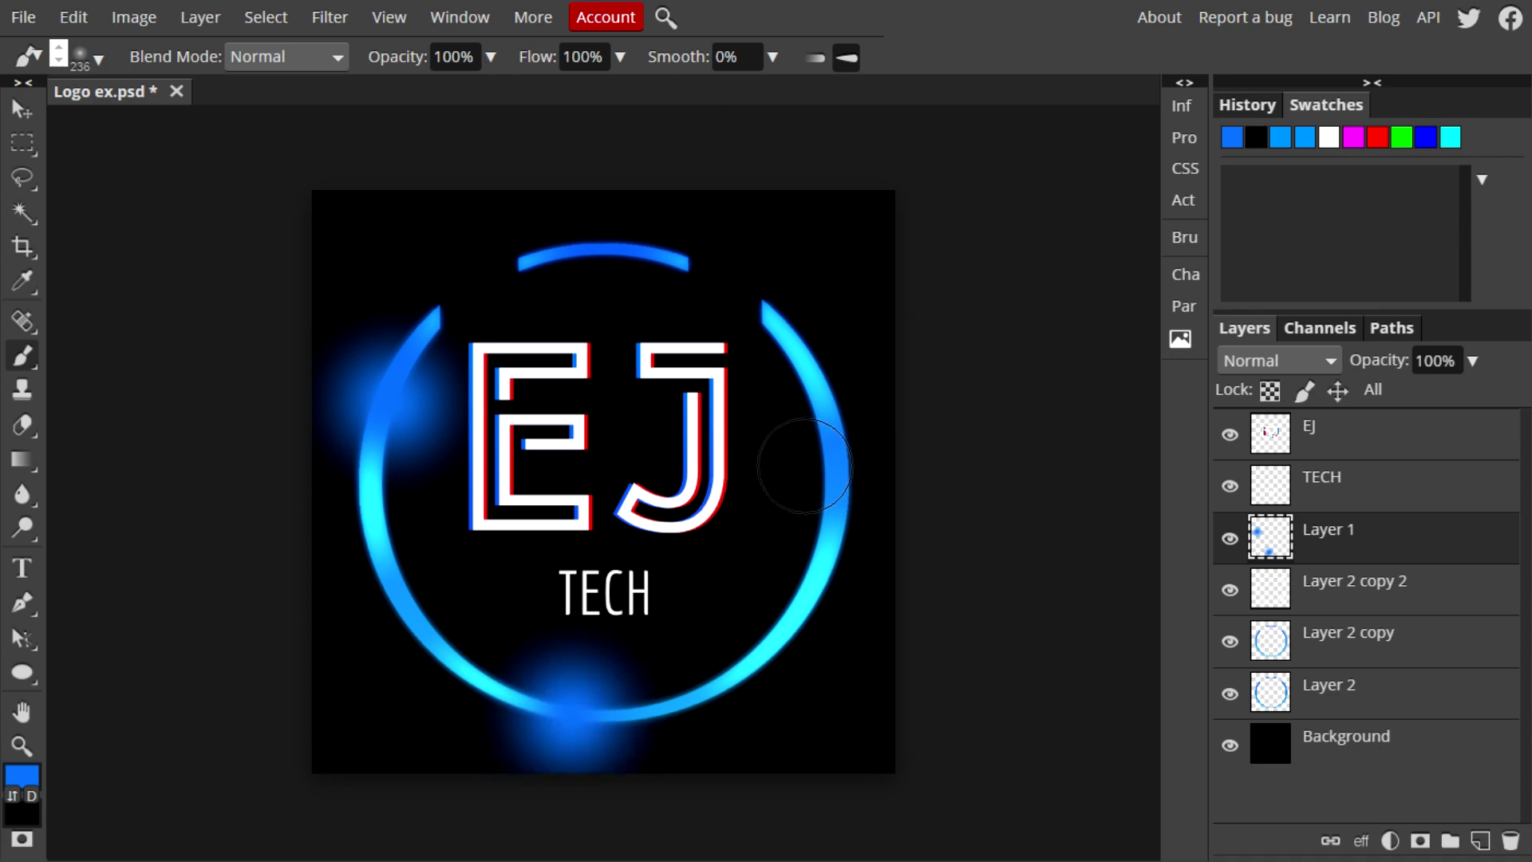
left_click(832, 438)
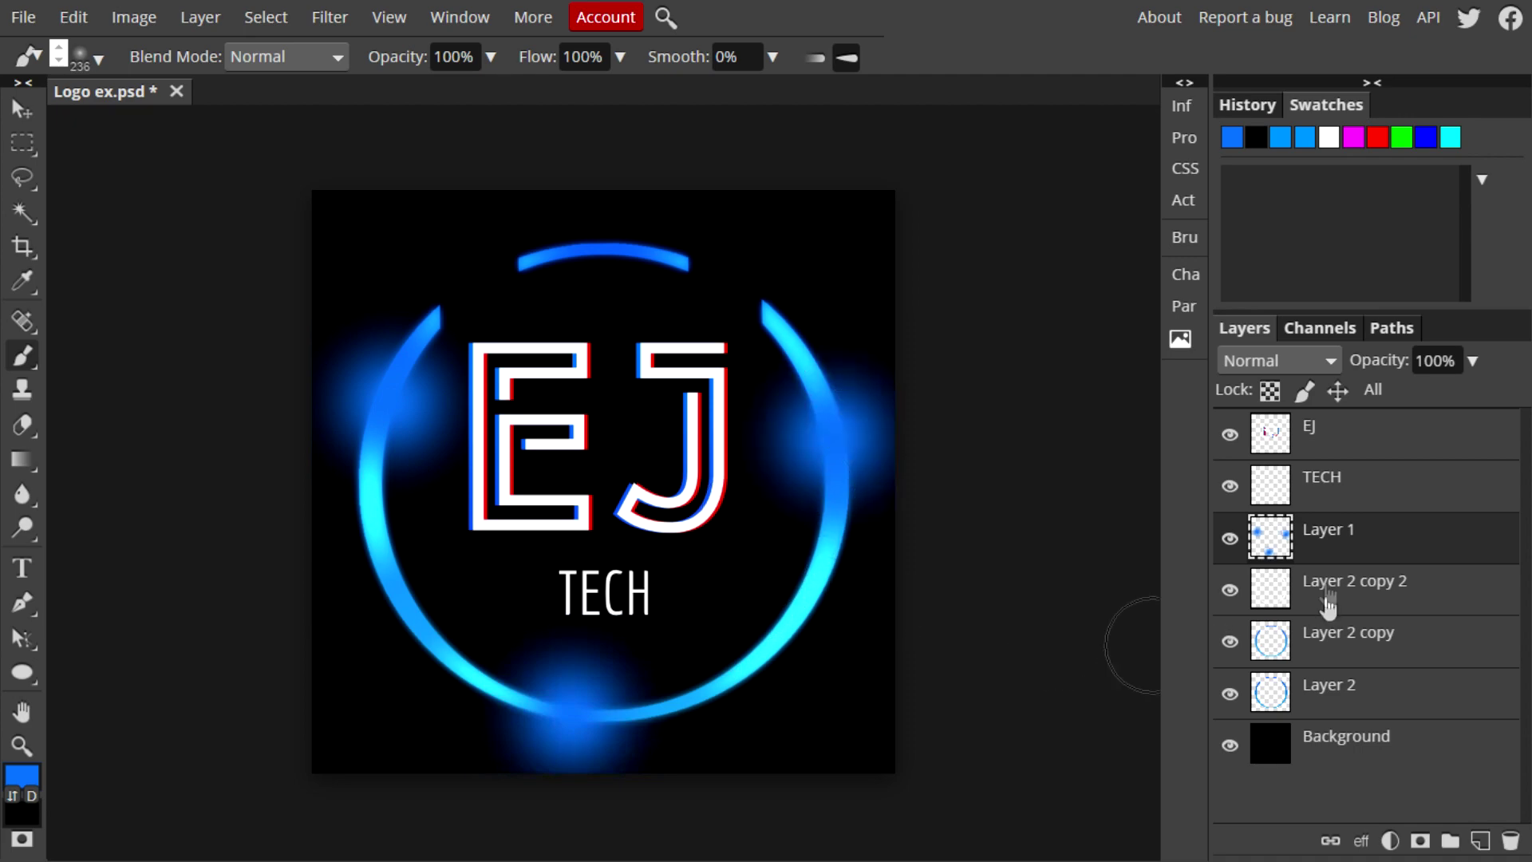
Set Layer 1's blend mode to Color Dodge and its opacity to 40%
left_click(1291, 362)
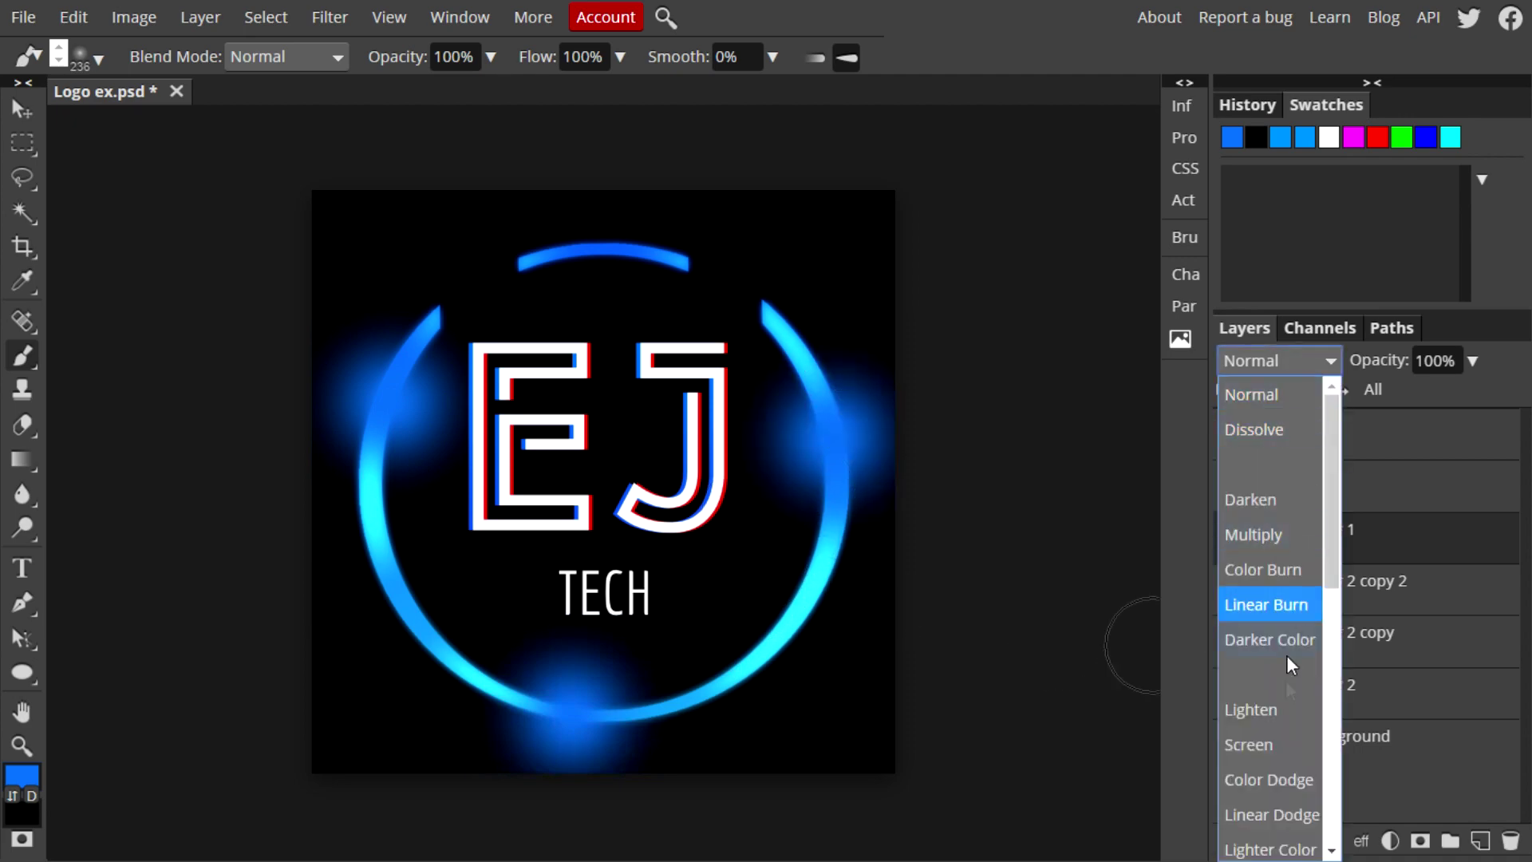
left_click(1285, 779)
left_click(1472, 360)
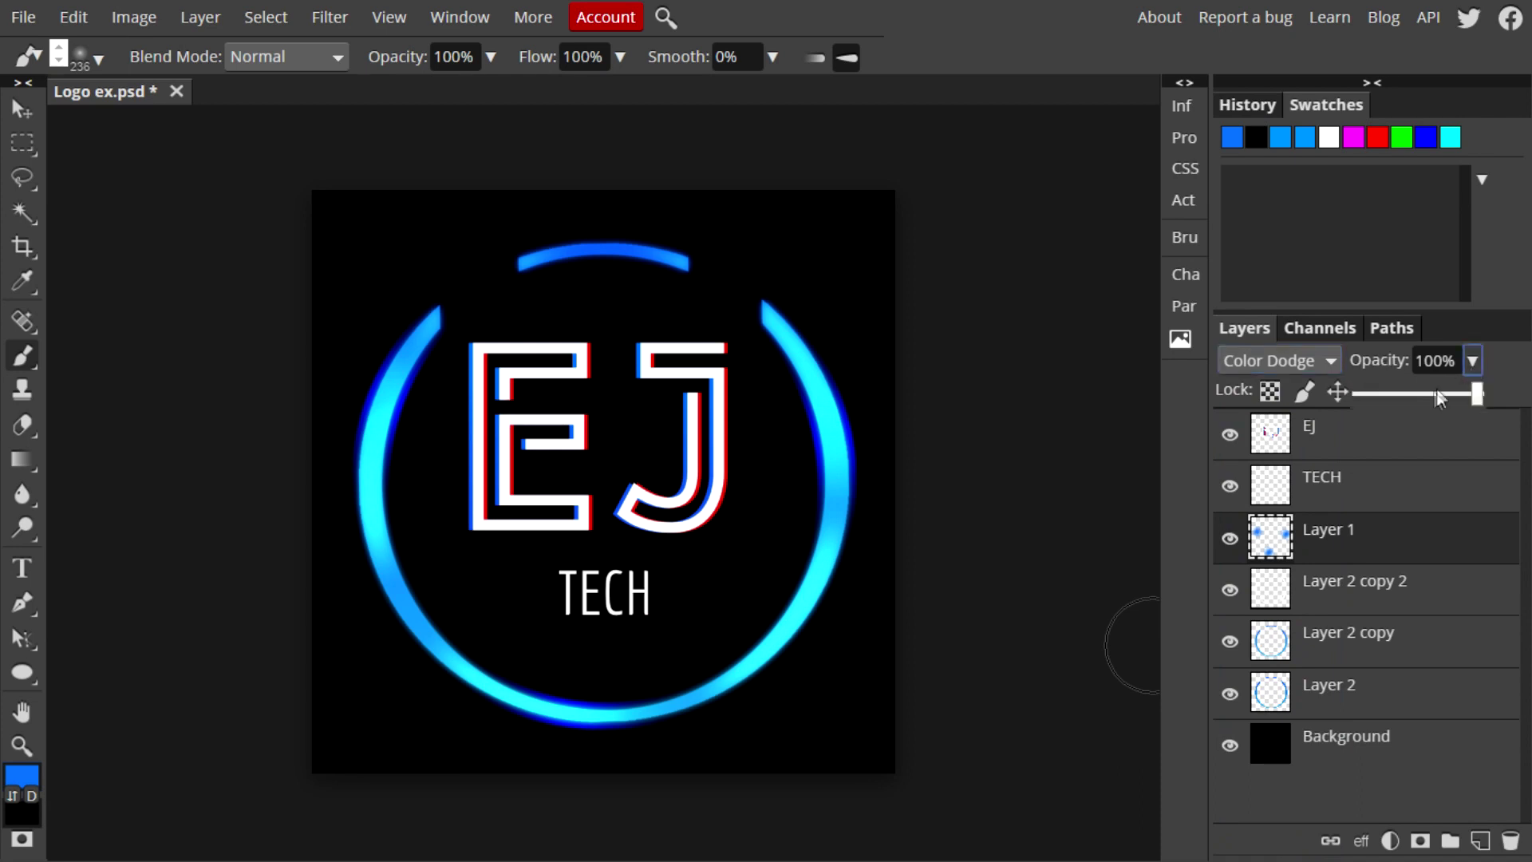
left_click_drag(1481, 393, 1408, 403)
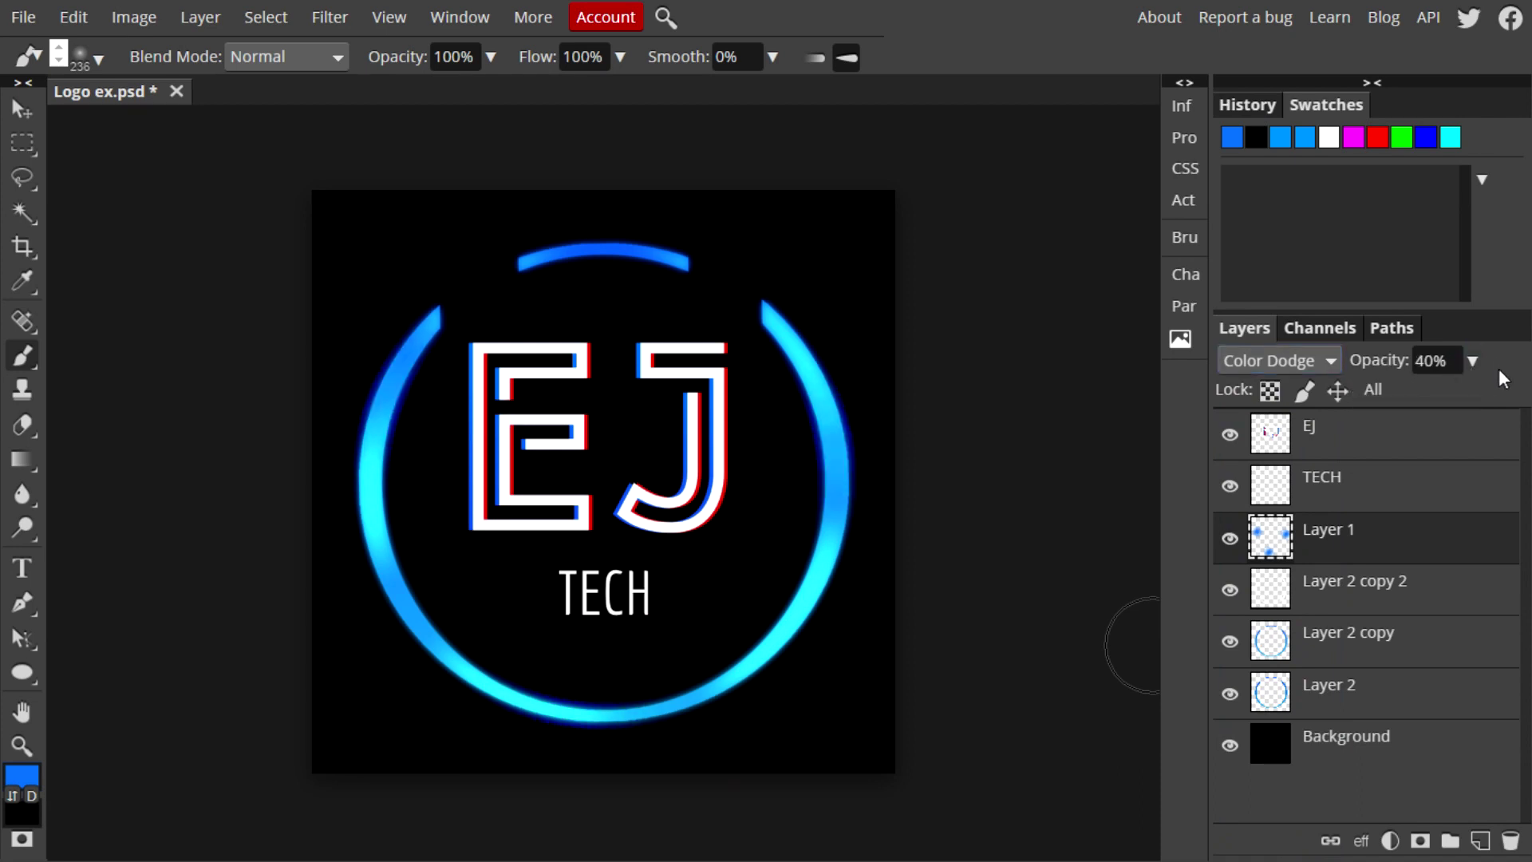
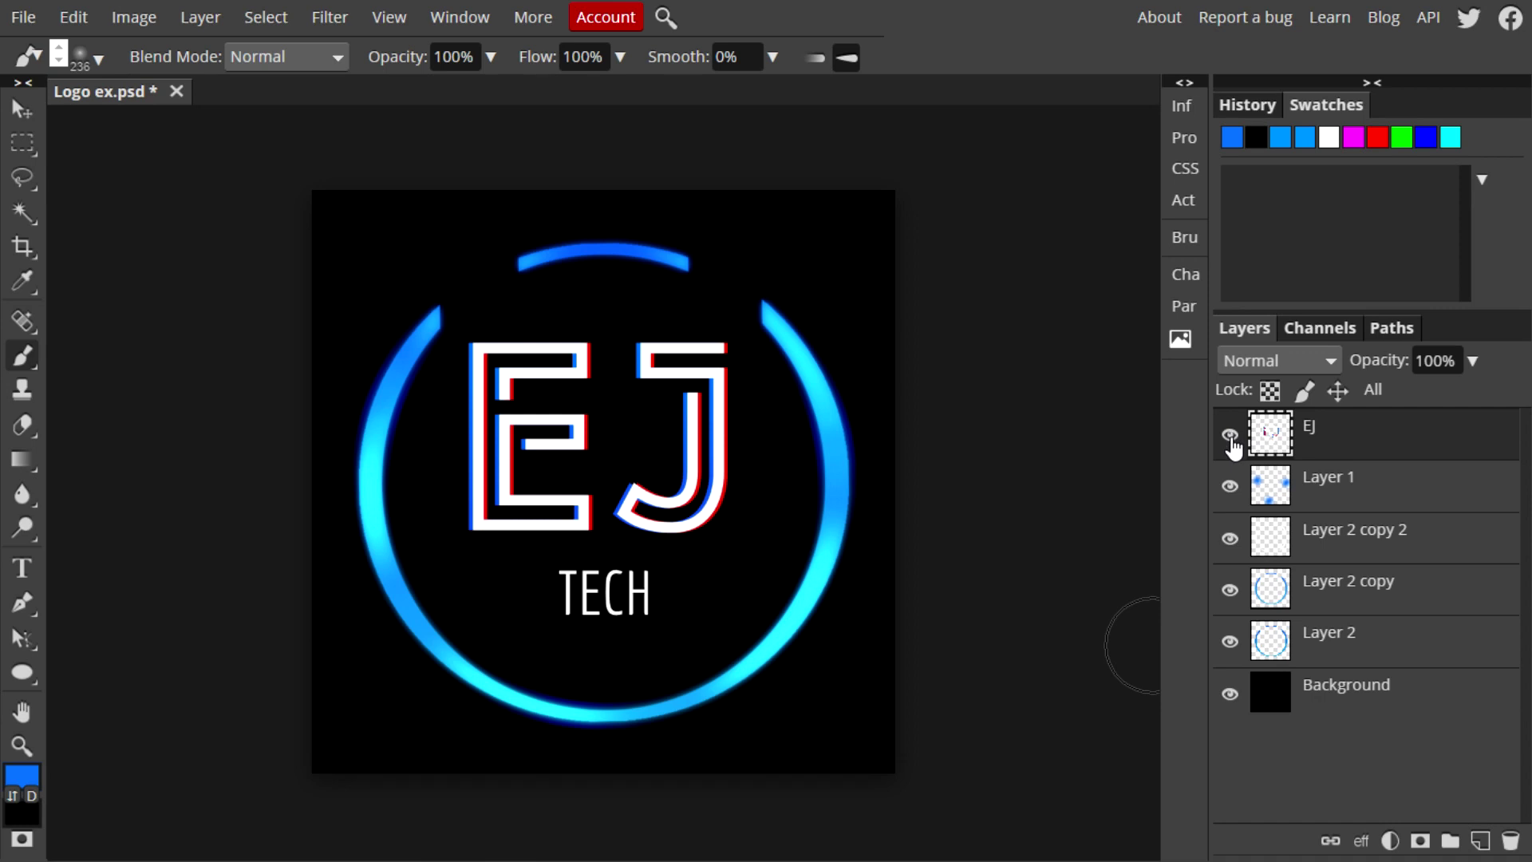
Check the EJ layer by hiding and reshowing it, and look through the ring layers below
left_click(1230, 435)
left_click(1230, 435)
left_click(1366, 606)
left_click(1373, 541)
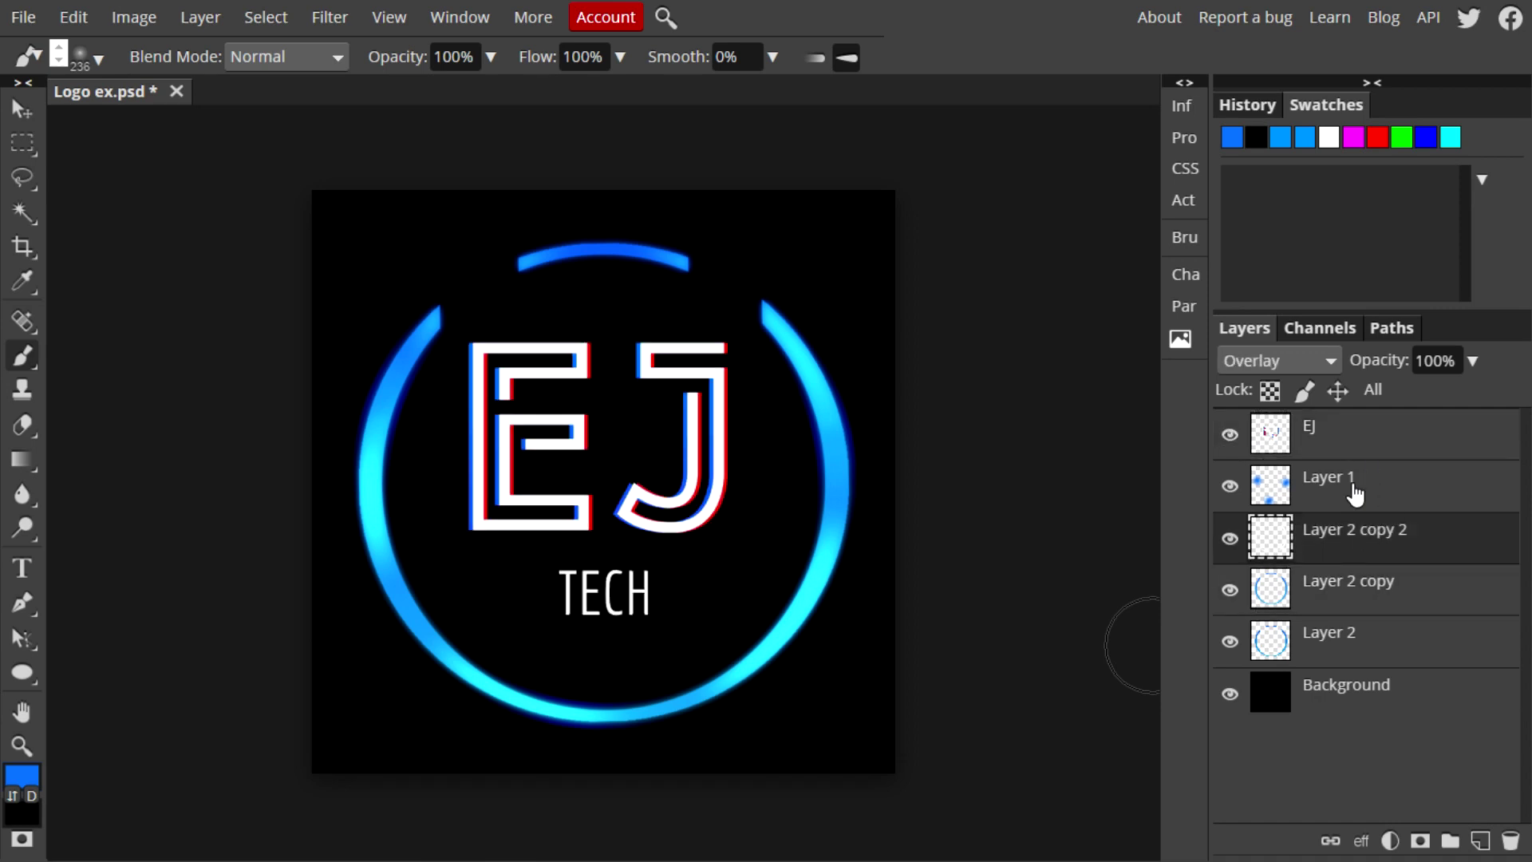
left_click(1343, 645)
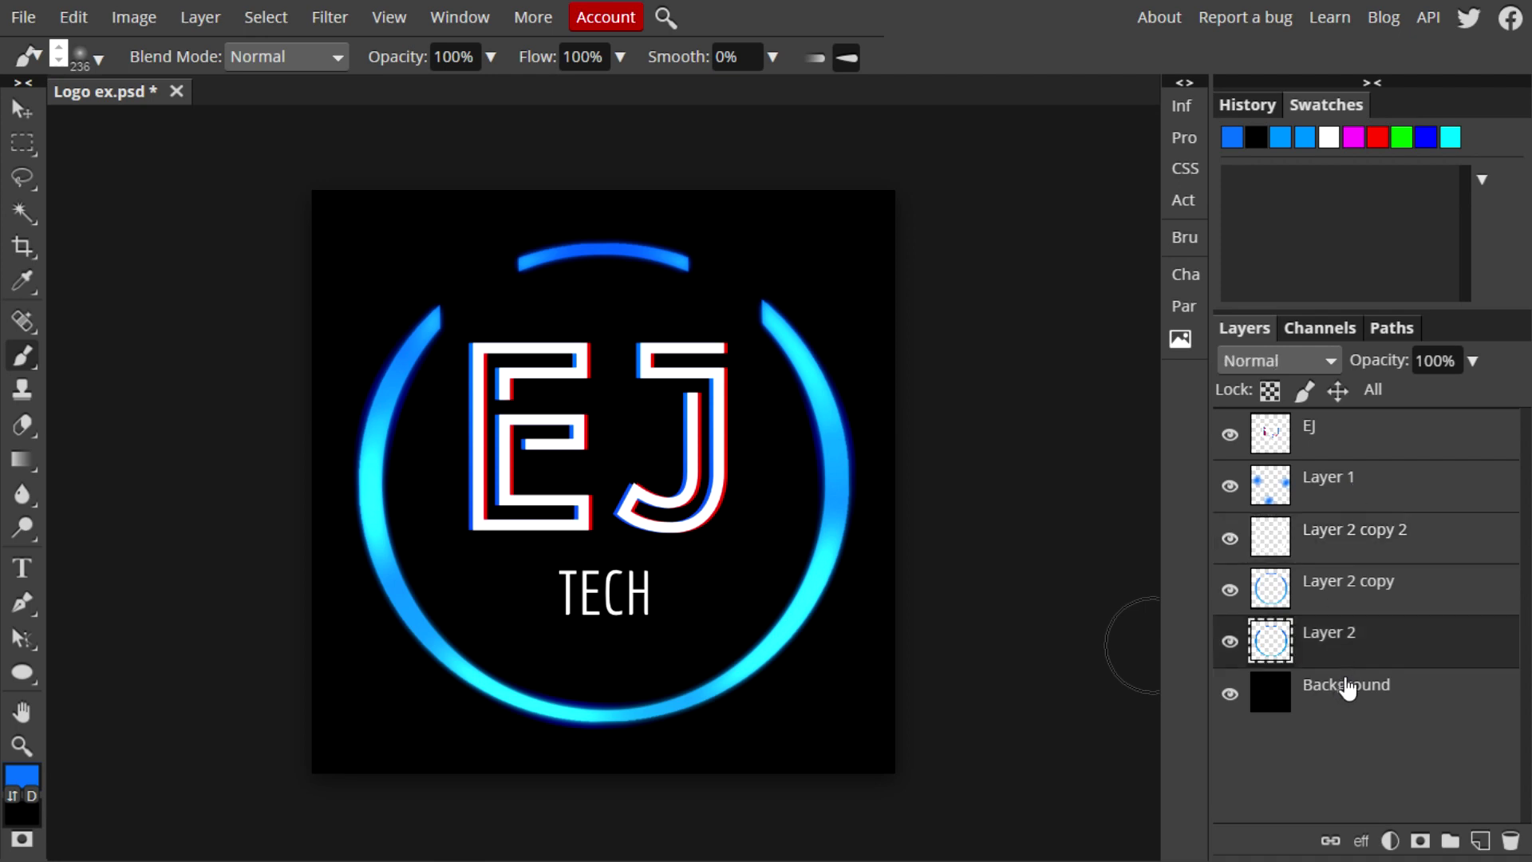
Add an empty layer directly above Background and place dark-grunge-texture_1048-4055.jpg into the document above it
left_click(1325, 688)
left_click(1481, 841)
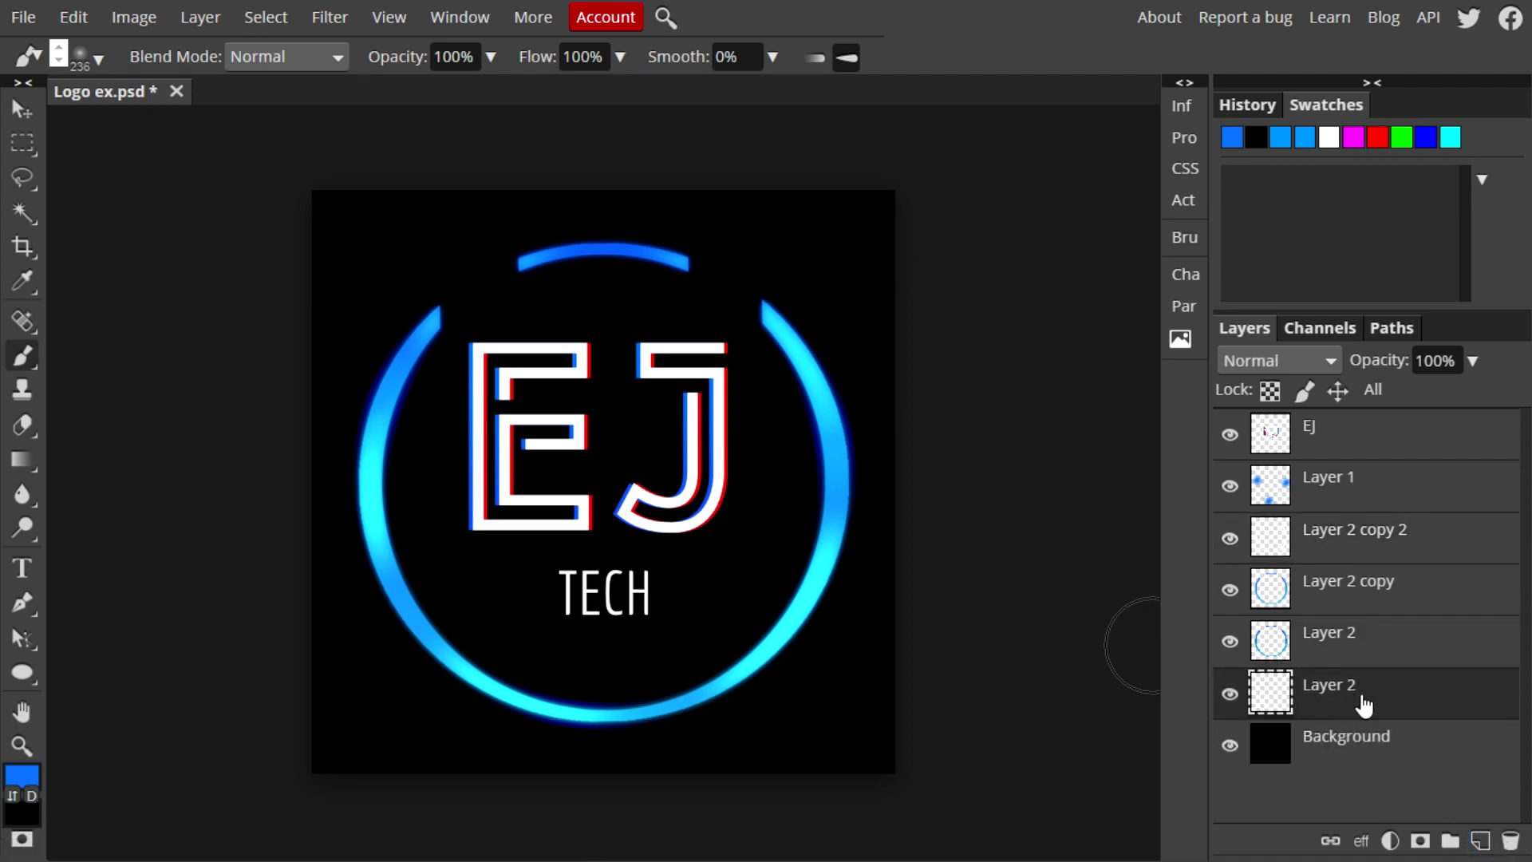
left_click(40, 19)
left_click(67, 128)
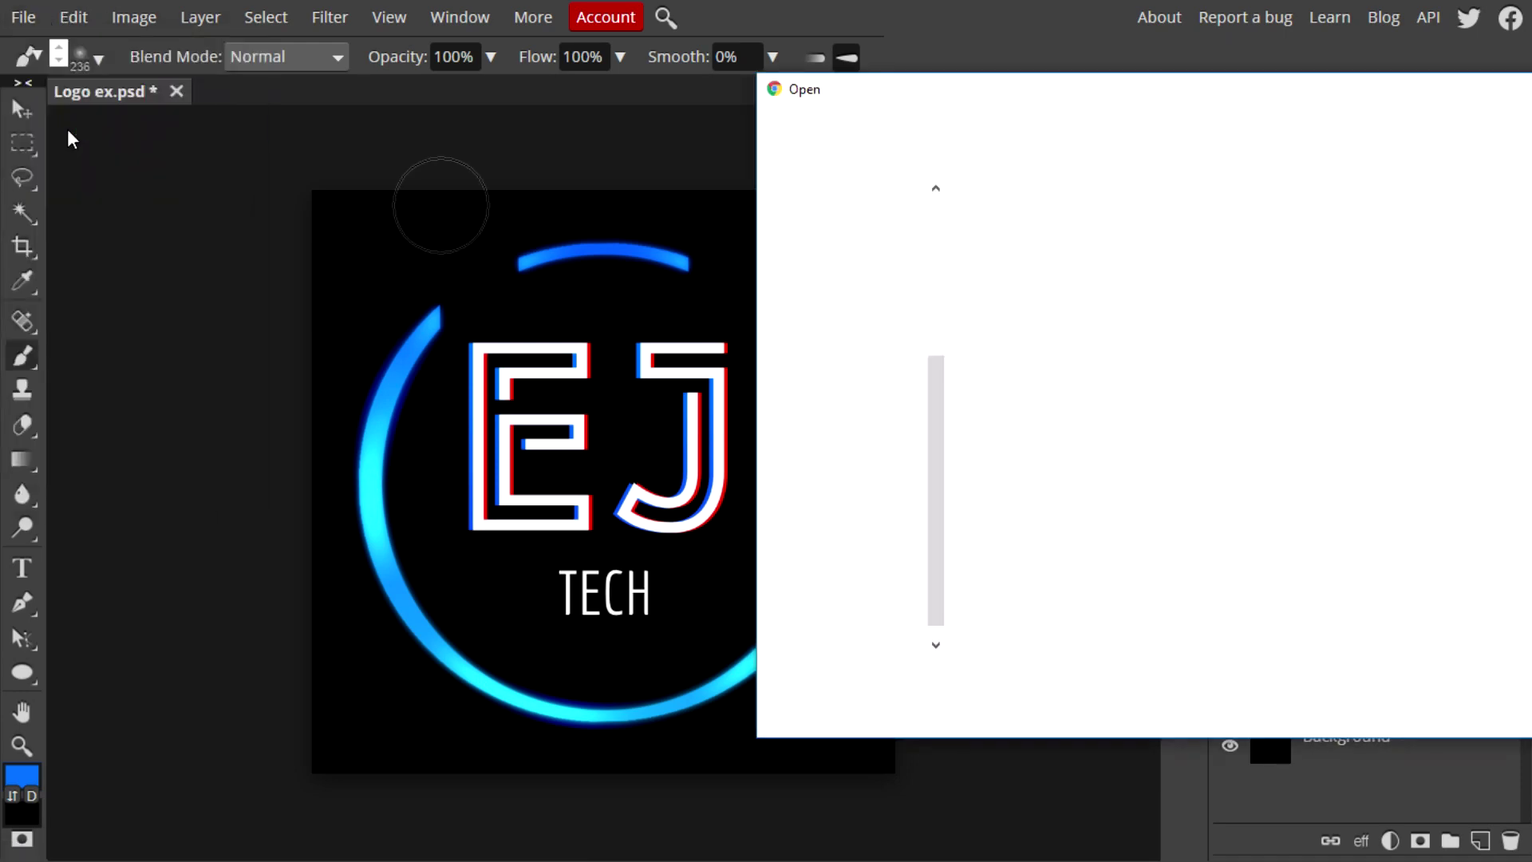
scroll(868, 239, "up", 1)
left_click(868, 220)
scroll(1251, 389, "down", 3)
left_click(1156, 387)
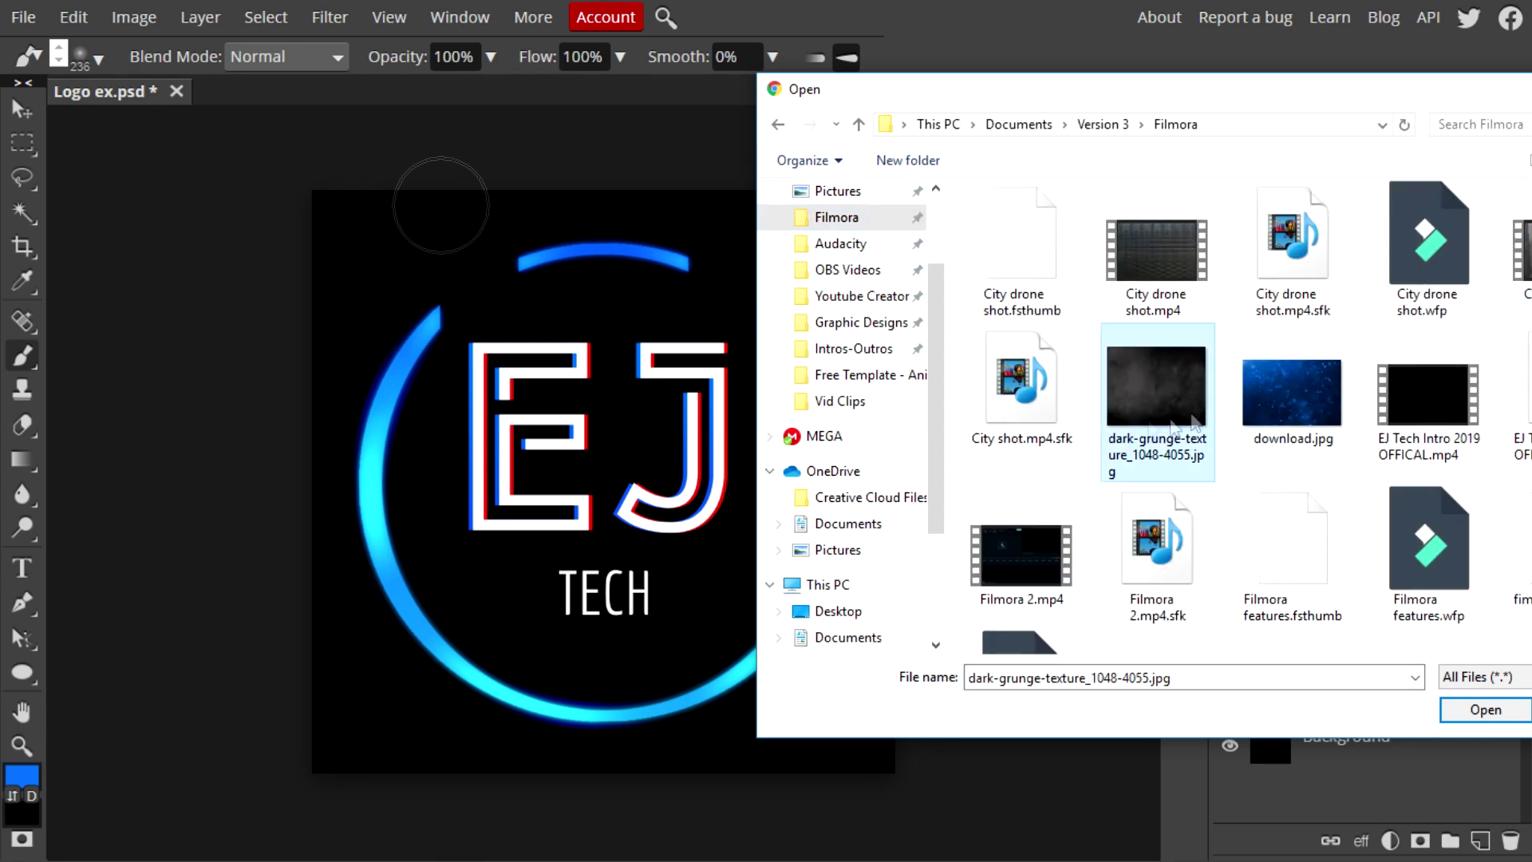
left_click(1485, 709)
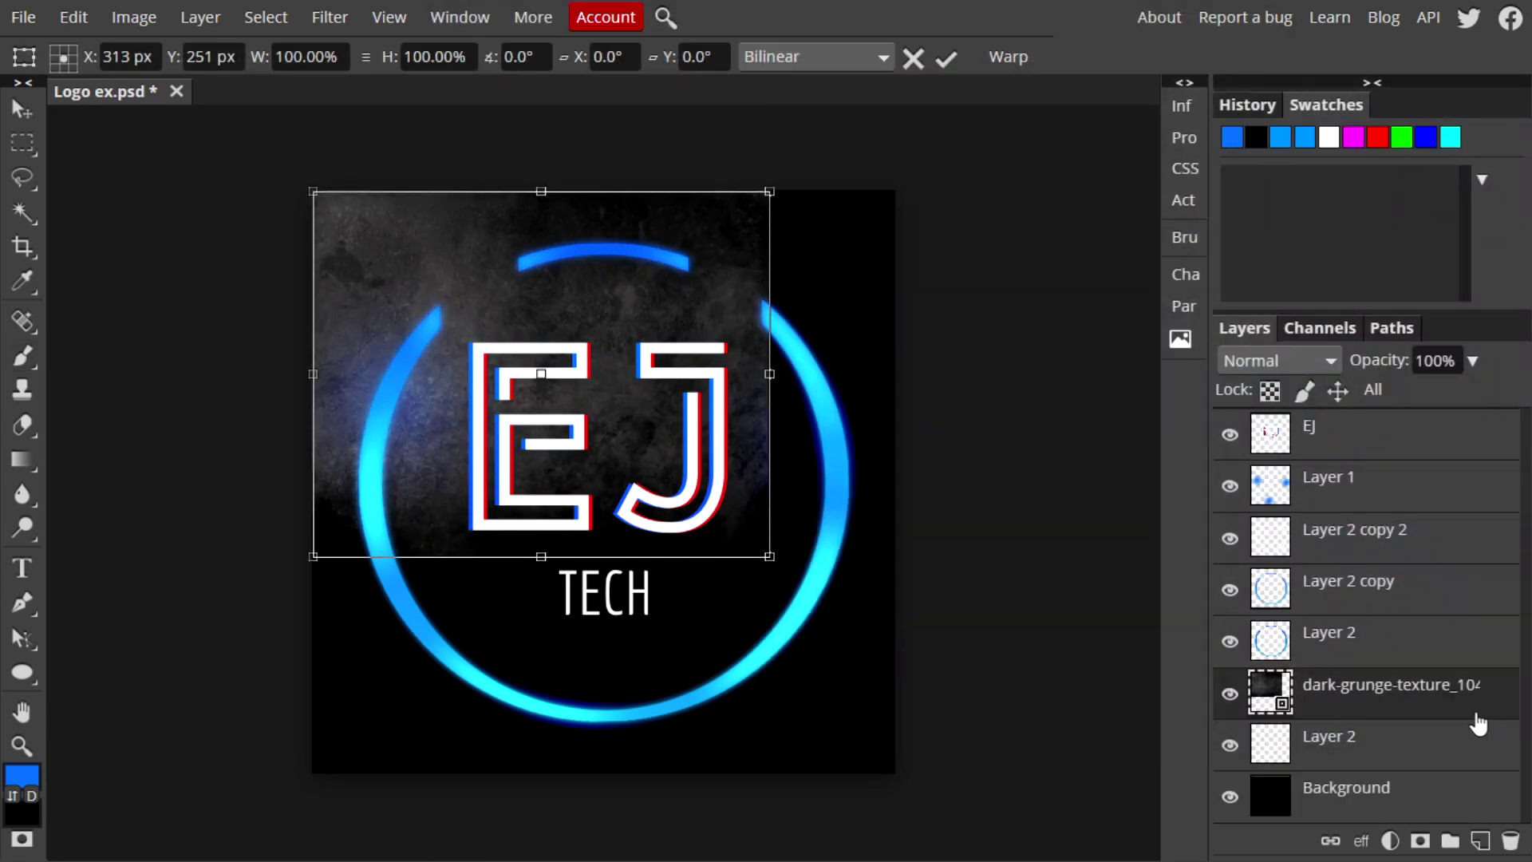
Stretch the grunge texture to about 800 × 807 px to cover the canvas, and set its layer opacity to 23%
left_click_drag(540, 555, 513, 780)
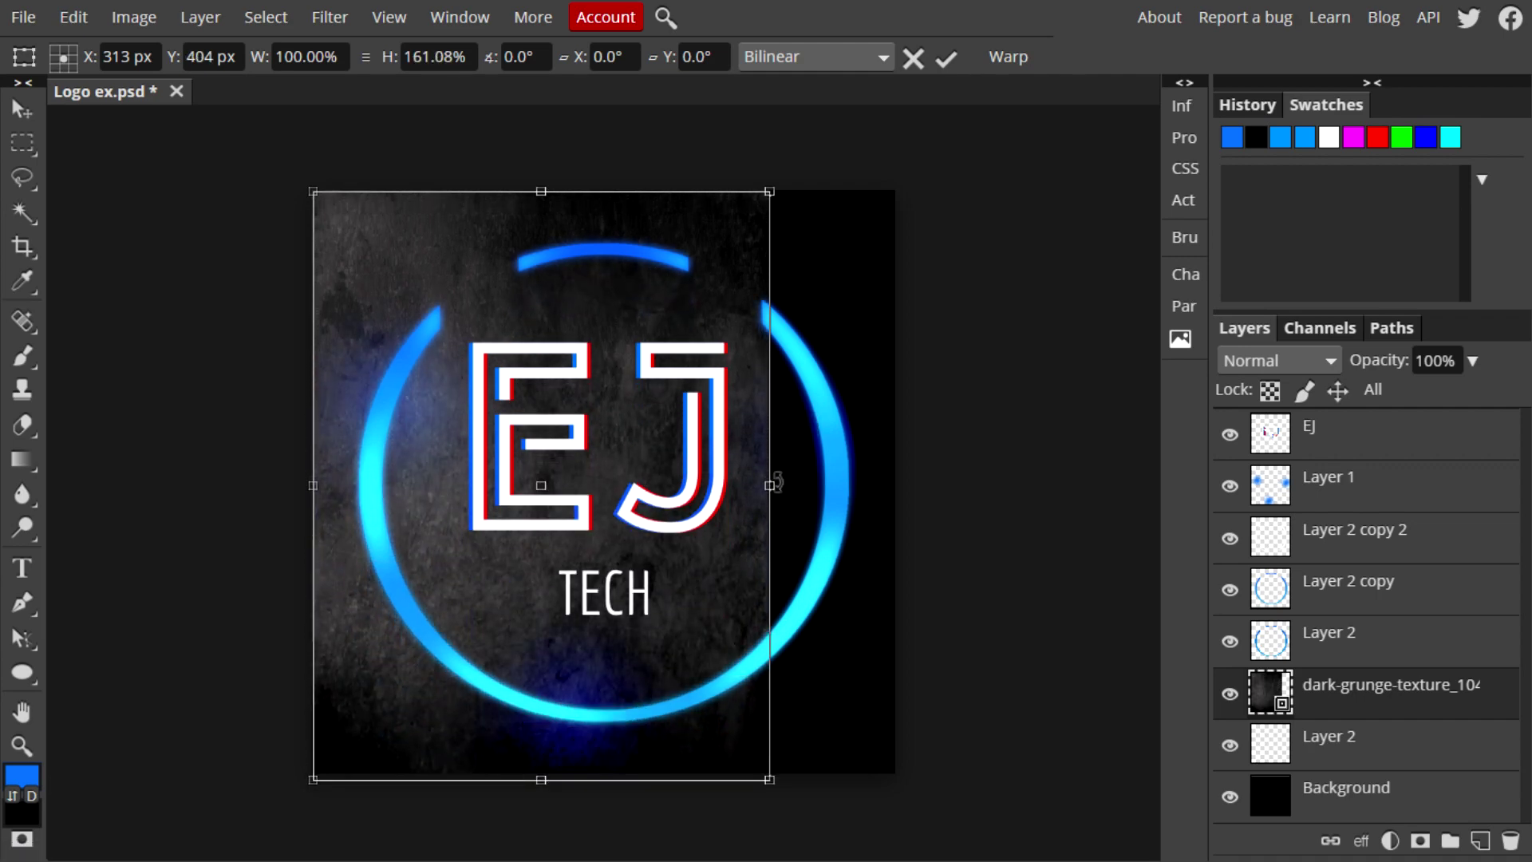
left_click_drag(771, 487, 891, 515)
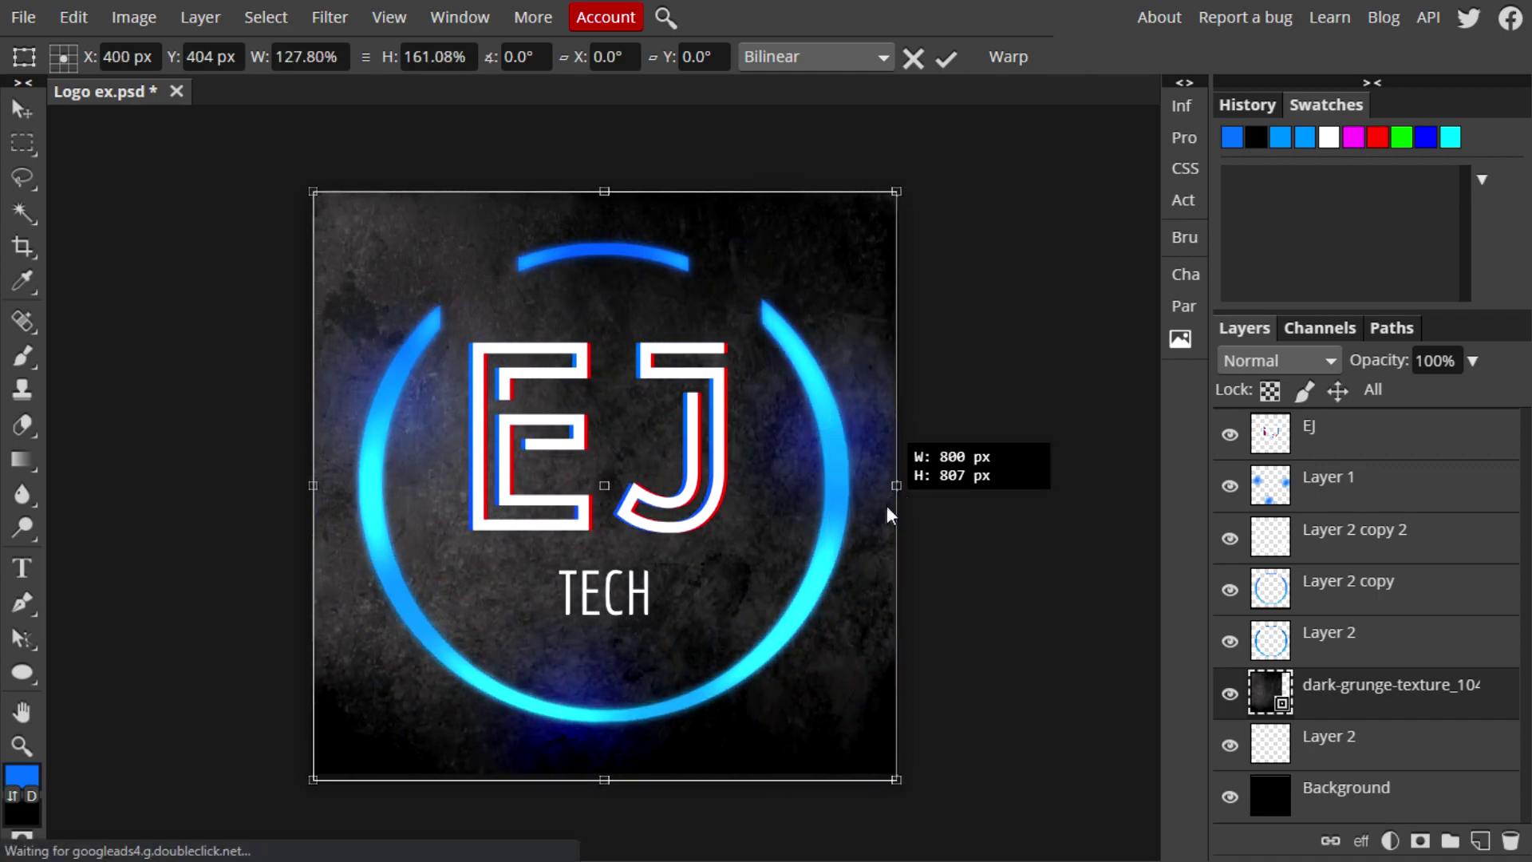
key("Return")
key("v")
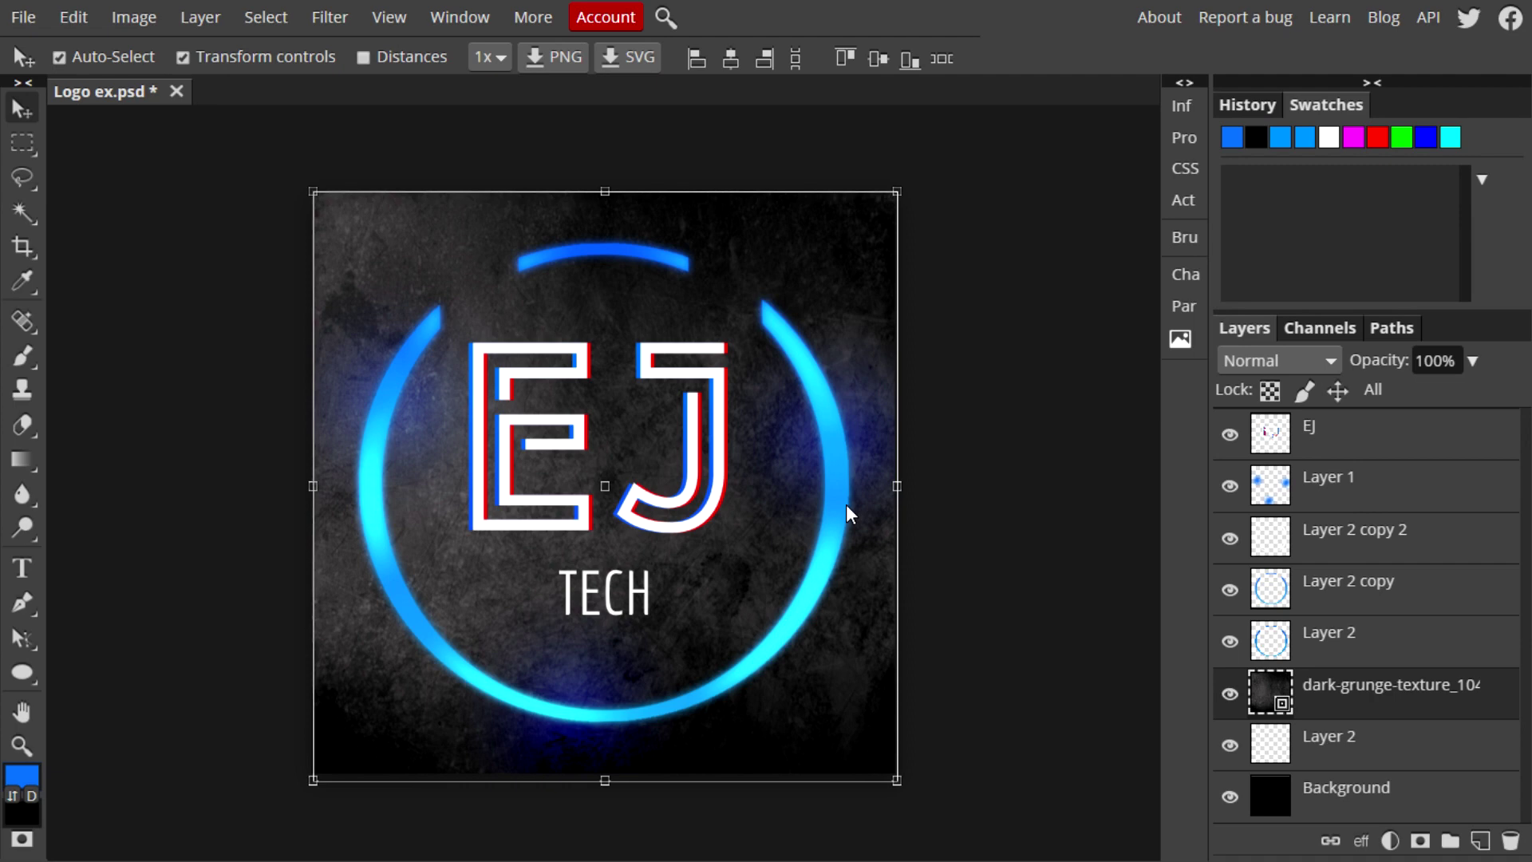
left_click(1472, 361)
left_click_drag(1483, 394, 1395, 394)
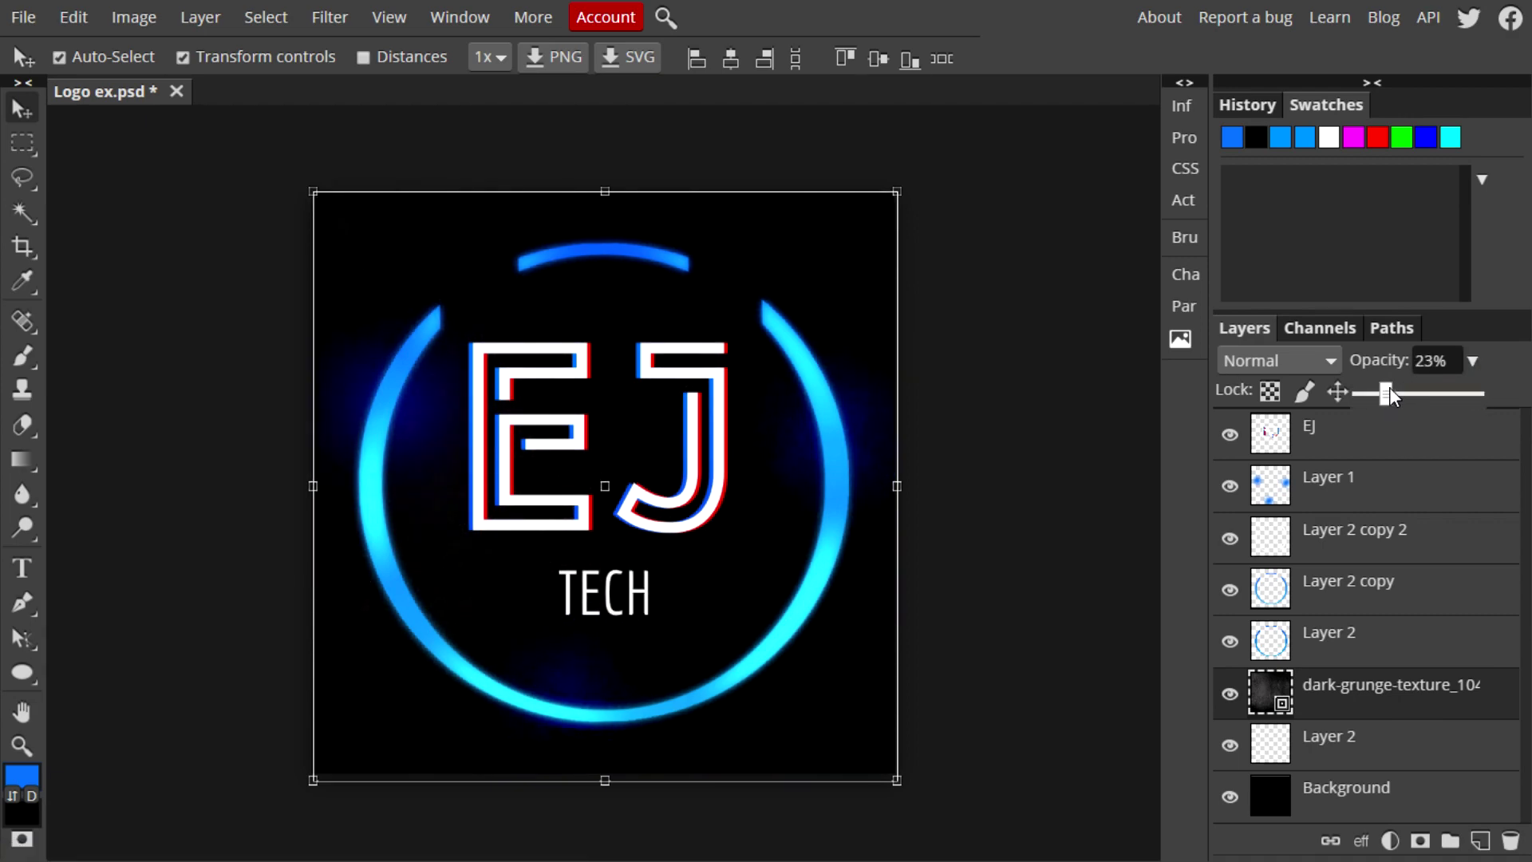
Rasterize the grunge texture layer and move it directly above Background, beneath the empty Layer 2
right_click(1333, 682)
left_click(1217, 465)
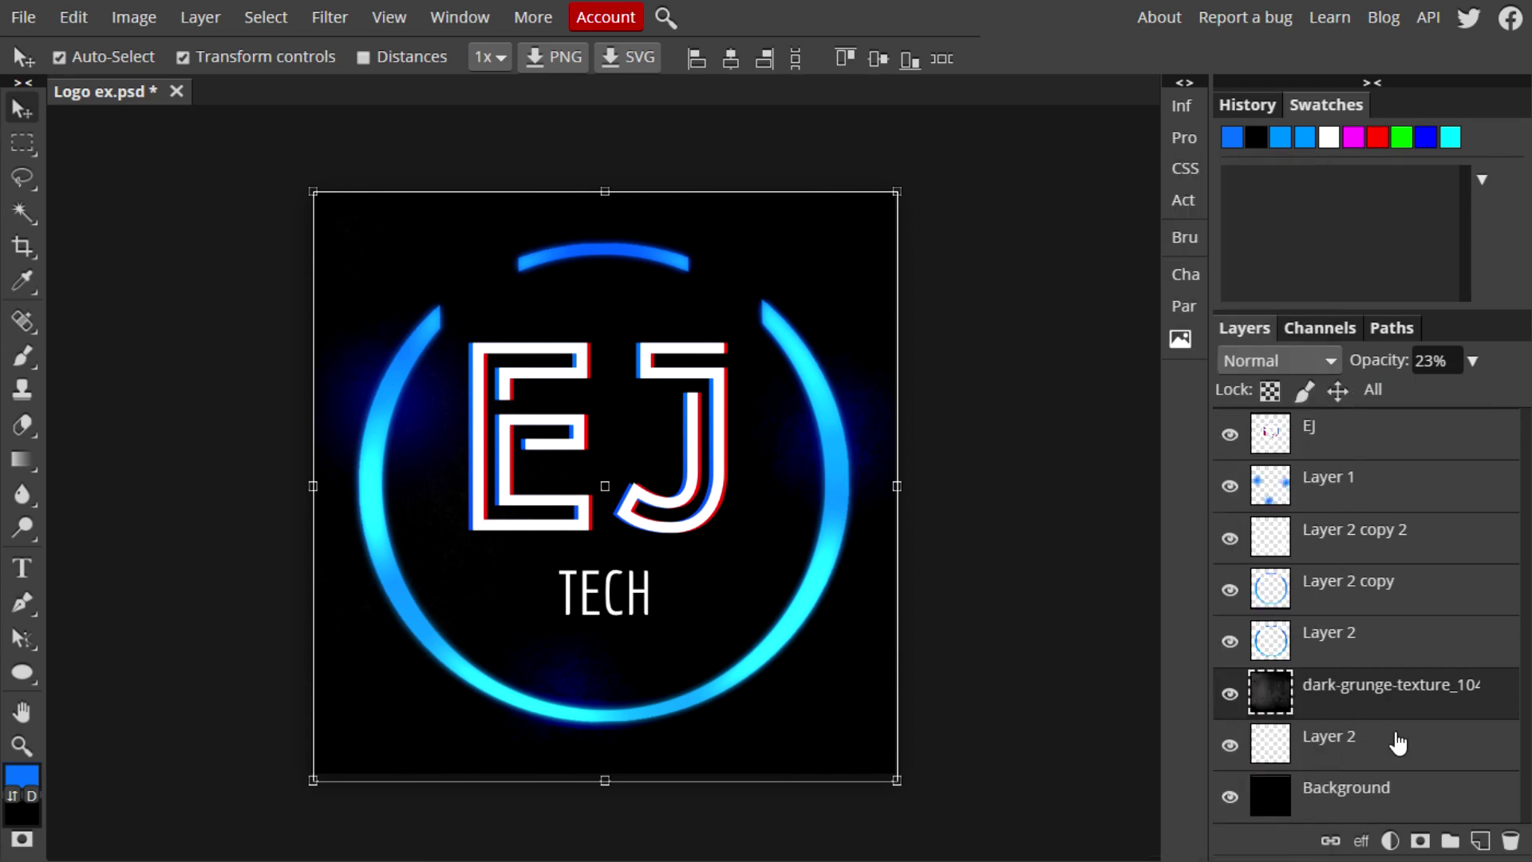
left_click_drag(1380, 703, 1374, 736)
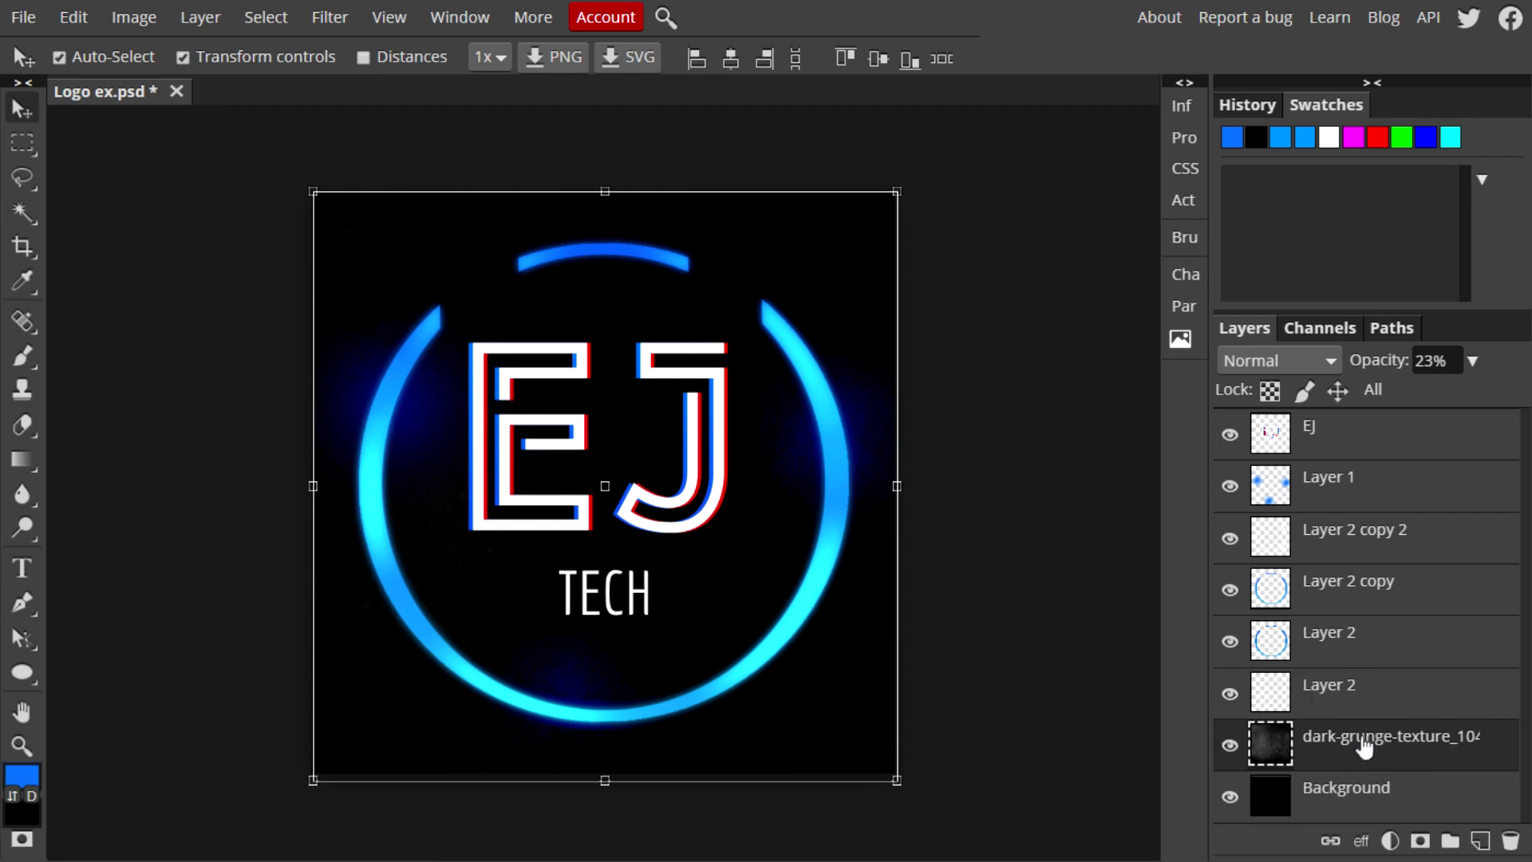
Select the empty Layer 2 and set up a white Brush with 0% hardness and a size of 1000 px
left_click(1357, 692)
left_click(30, 774)
left_click_drag(243, 391, 143, 178)
left_click(626, 520)
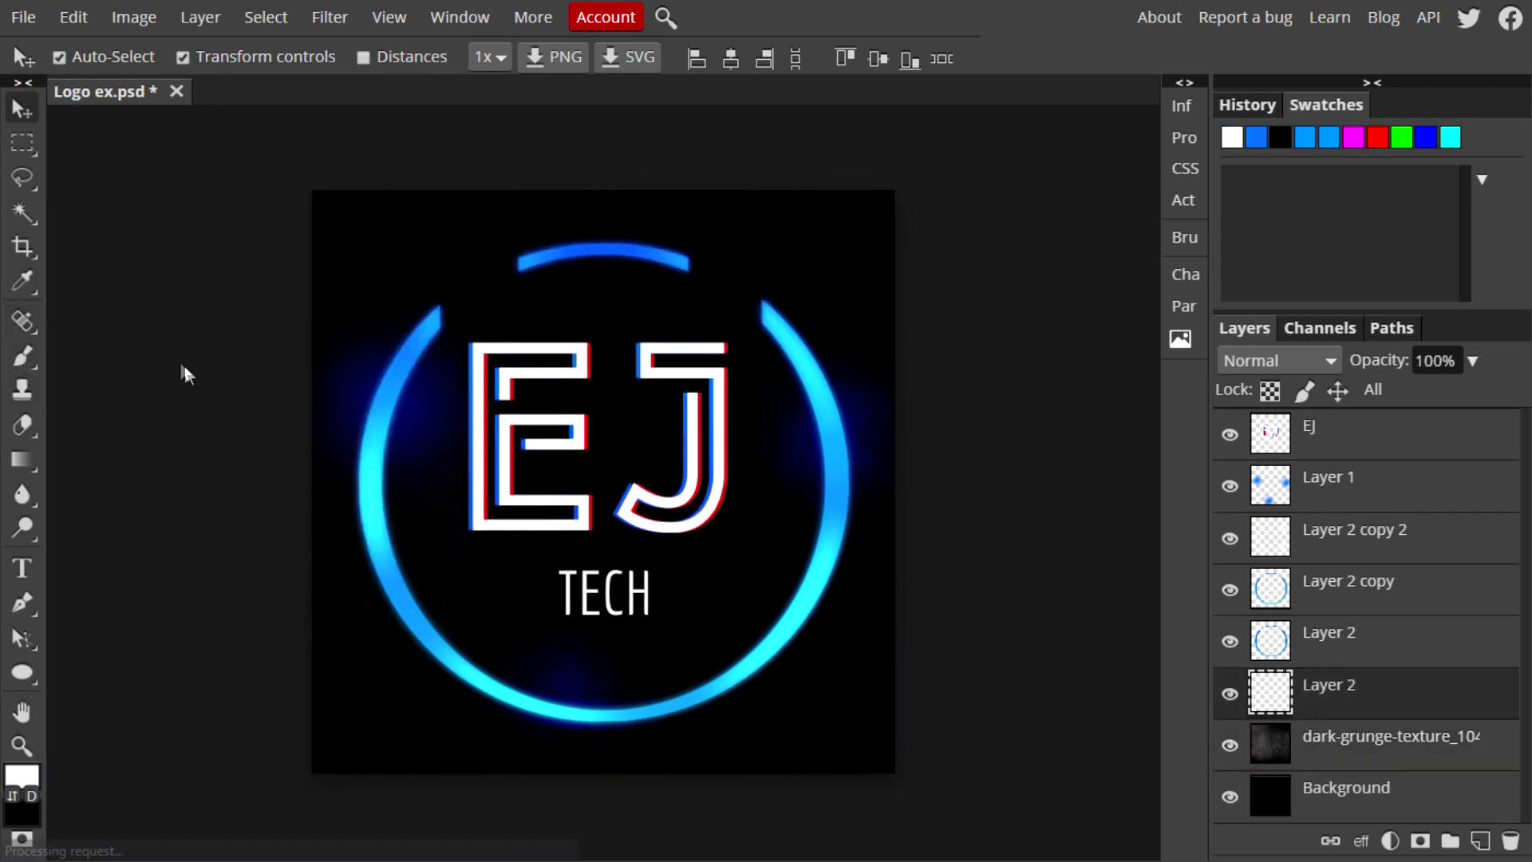
left_click(23, 357)
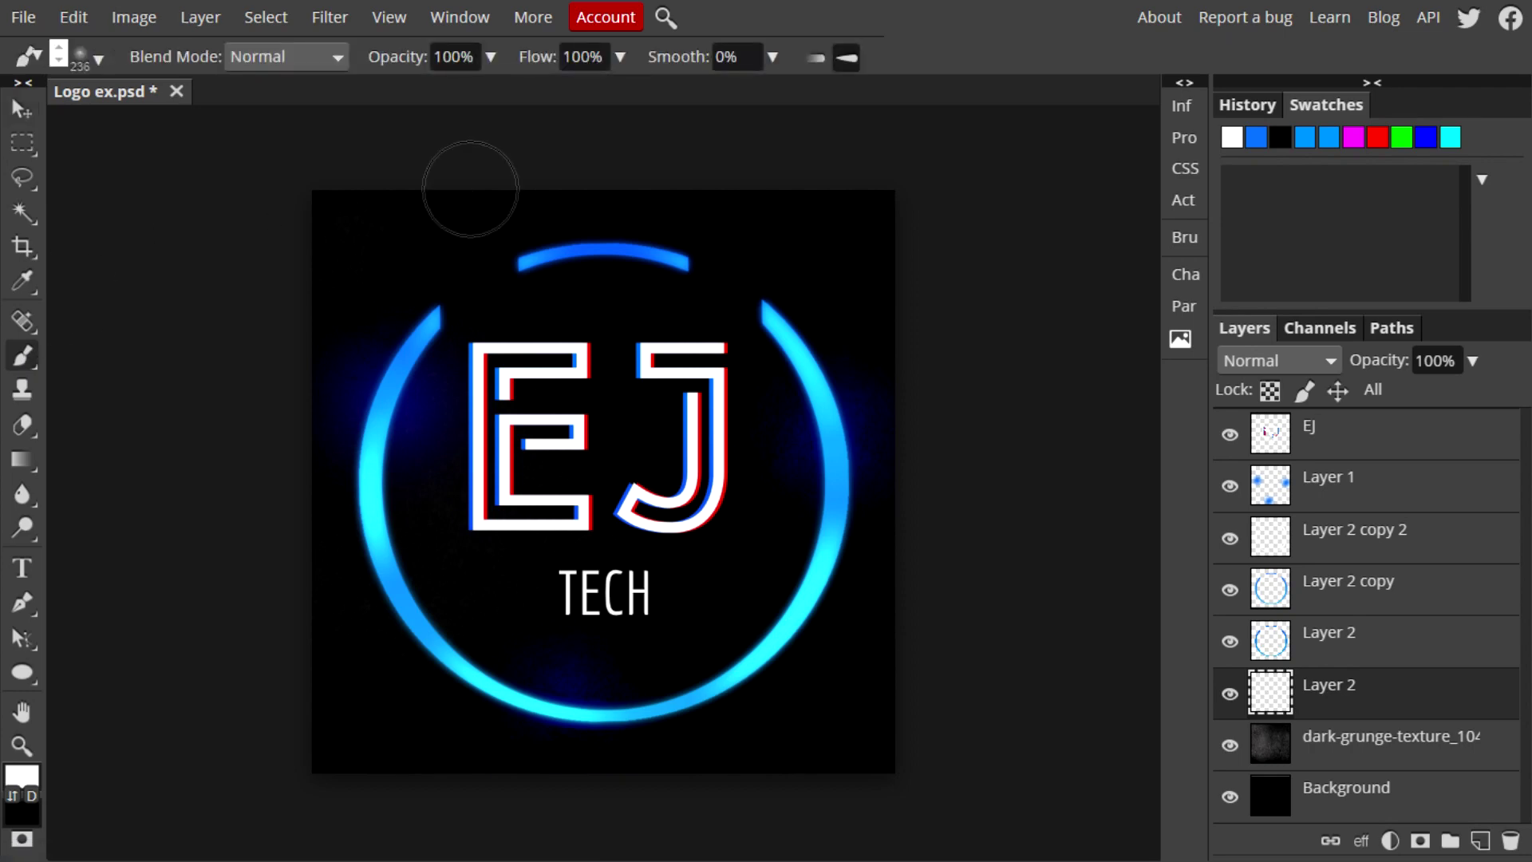
left_click(98, 59)
left_click_drag(239, 122, 355, 124)
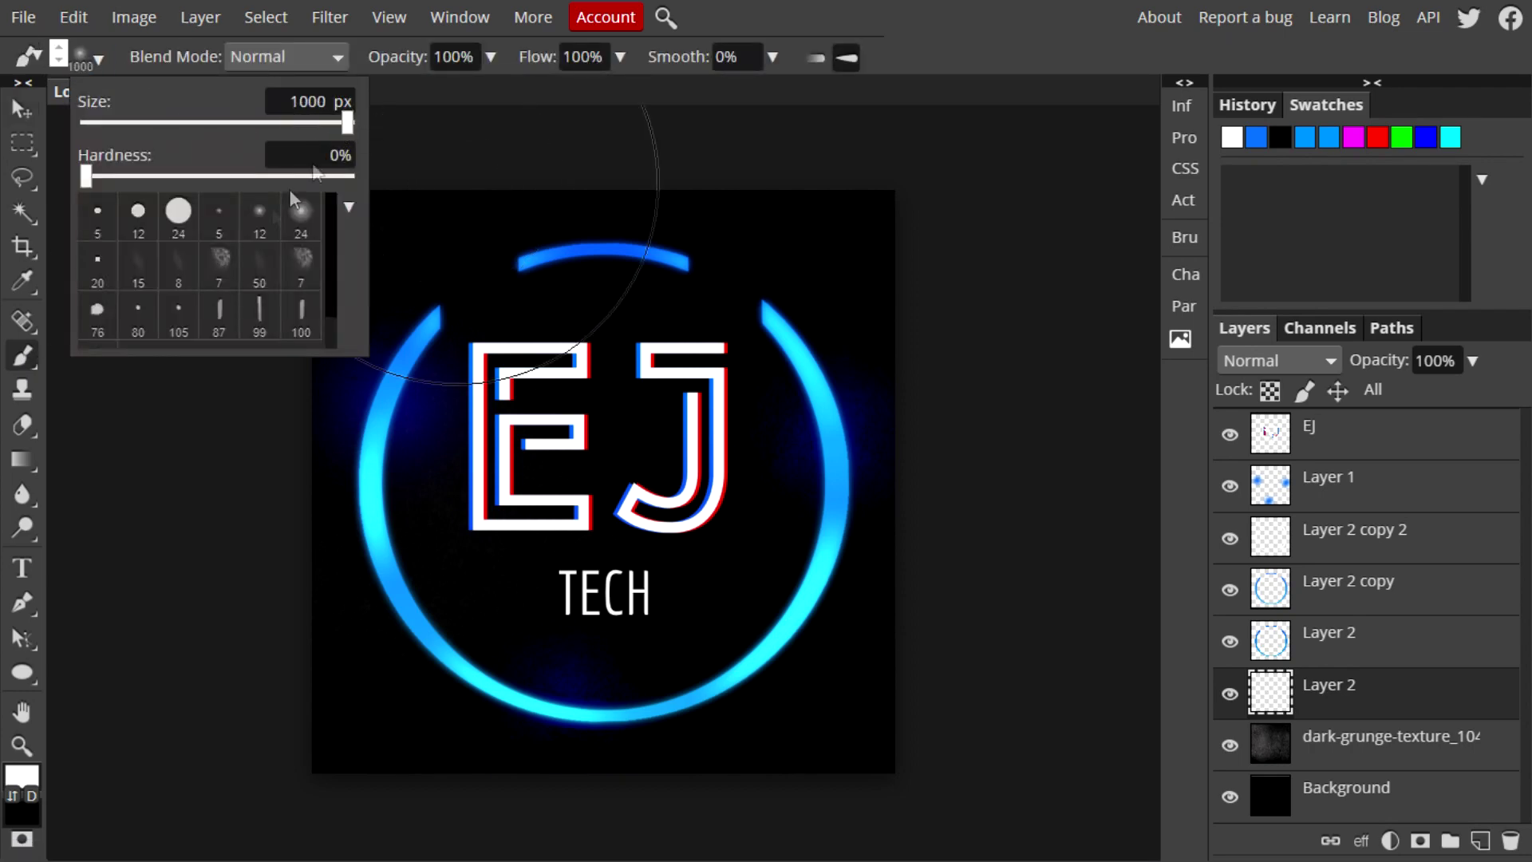
Dab a large soft white glow from just above the canvas so it falls onto the upper edge
left_click(21, 748)
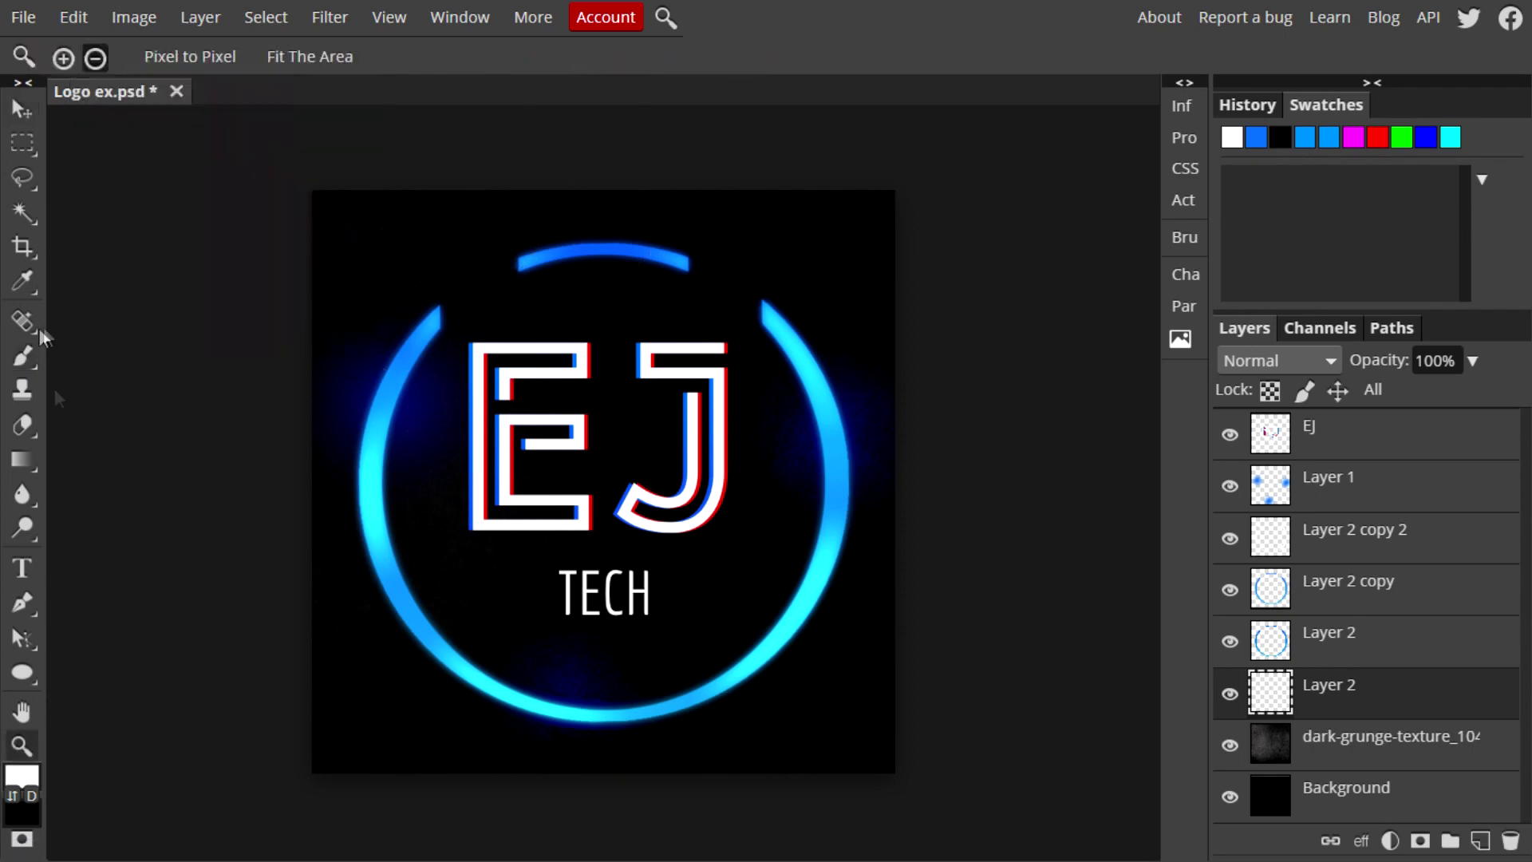
left_click(561, 453)
left_click(560, 453)
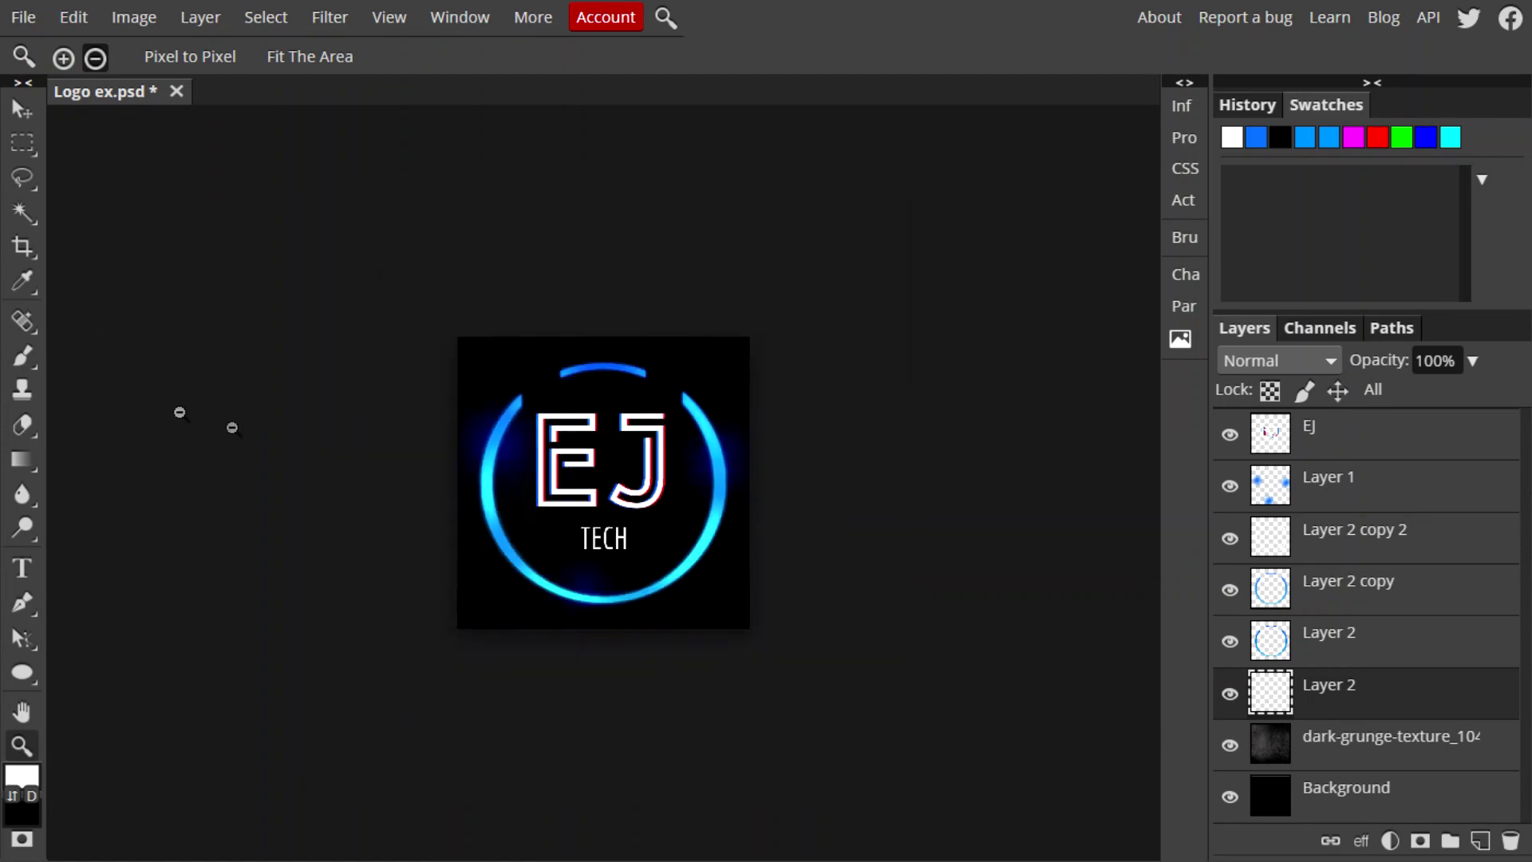
left_click(23, 356)
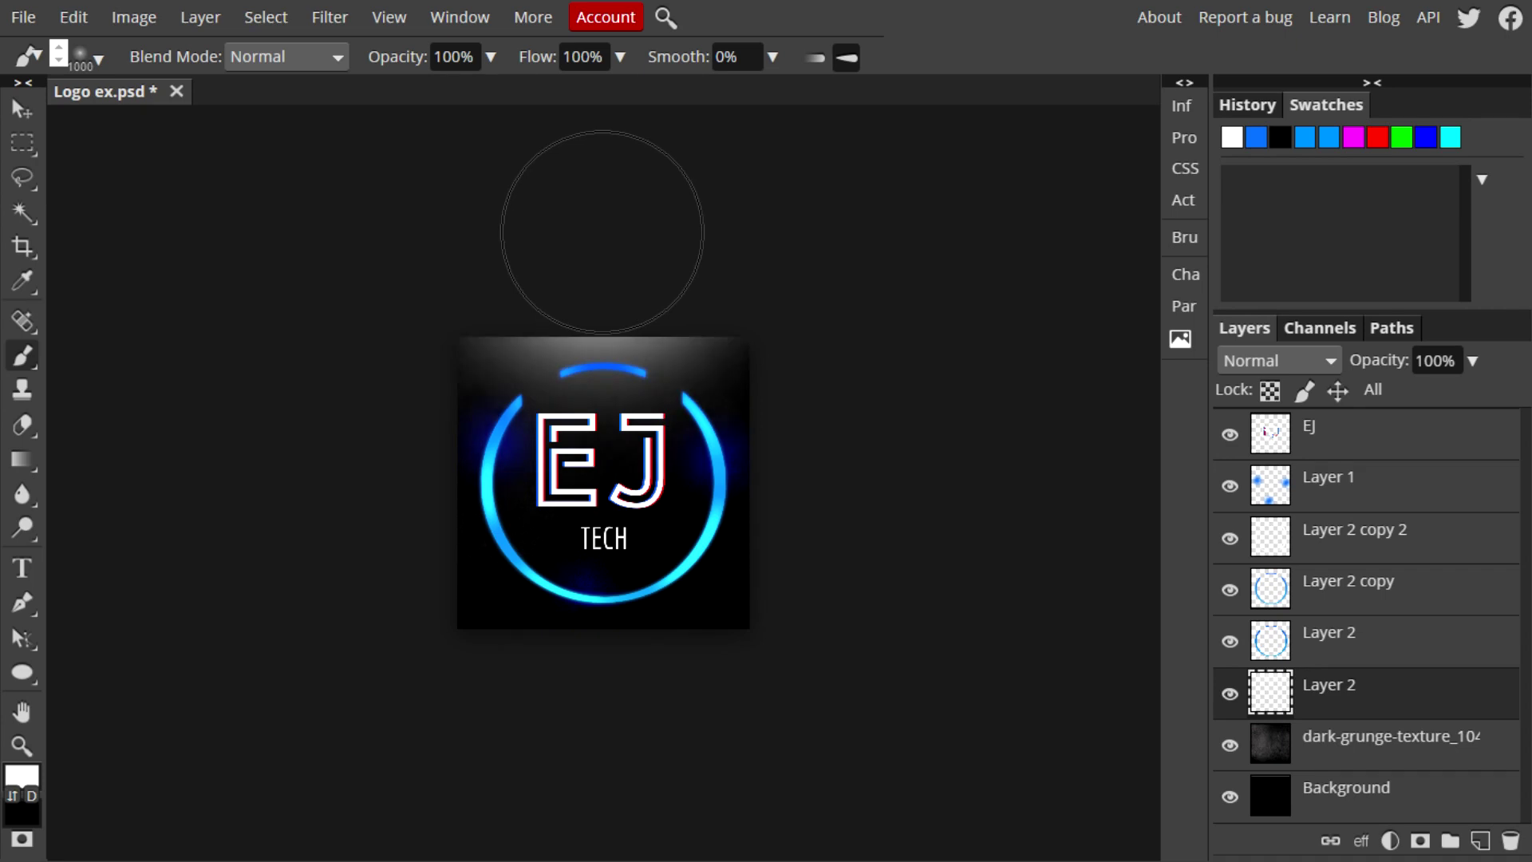
left_click(23, 109)
Reduce the opacity of the white glow layer to 44%
left_click(21, 746)
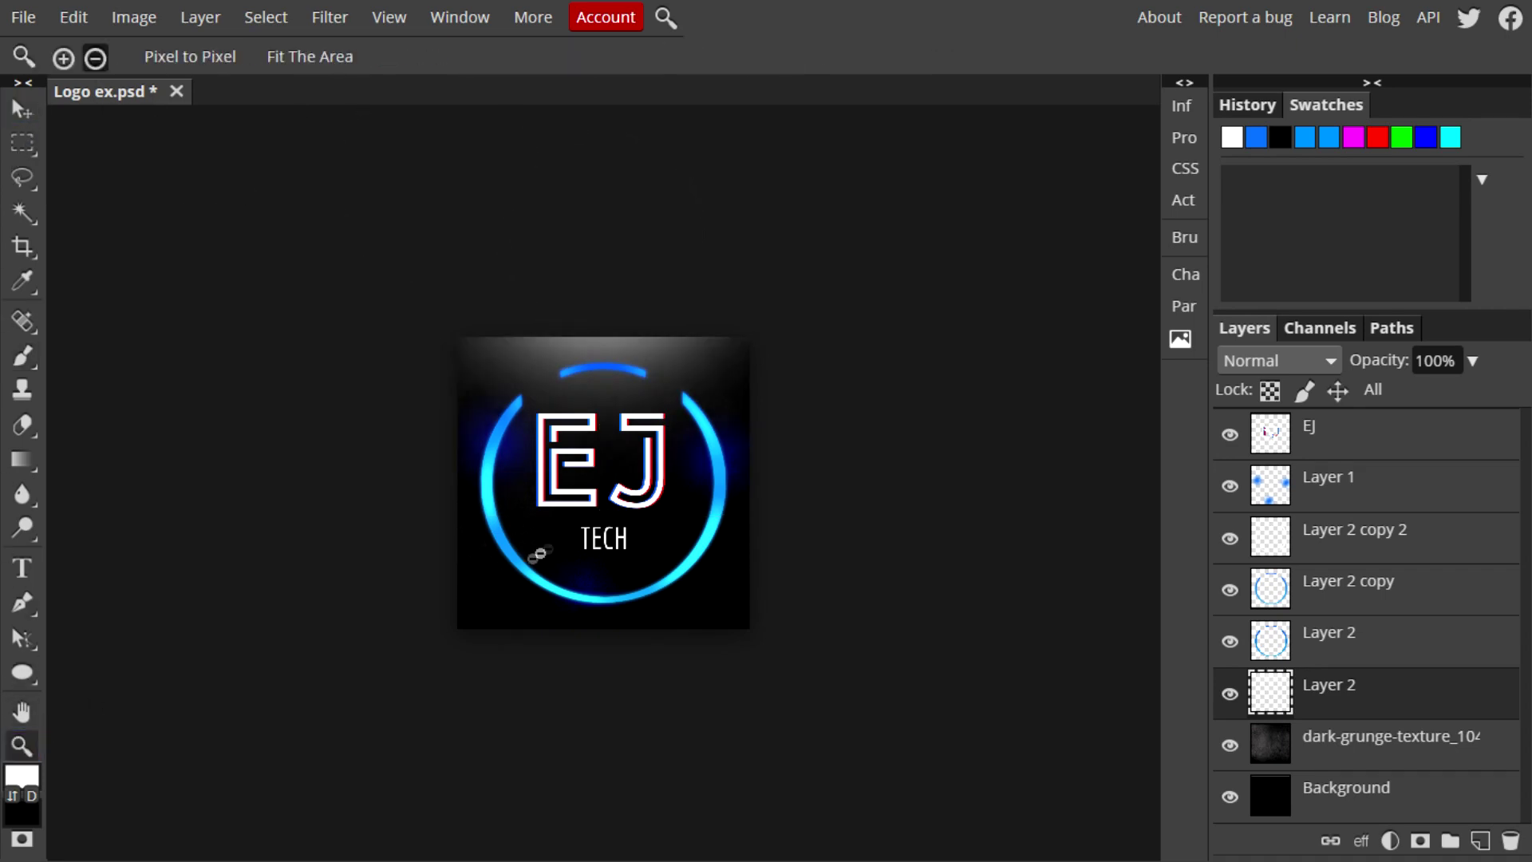
right_click(563, 523)
left_click(646, 627)
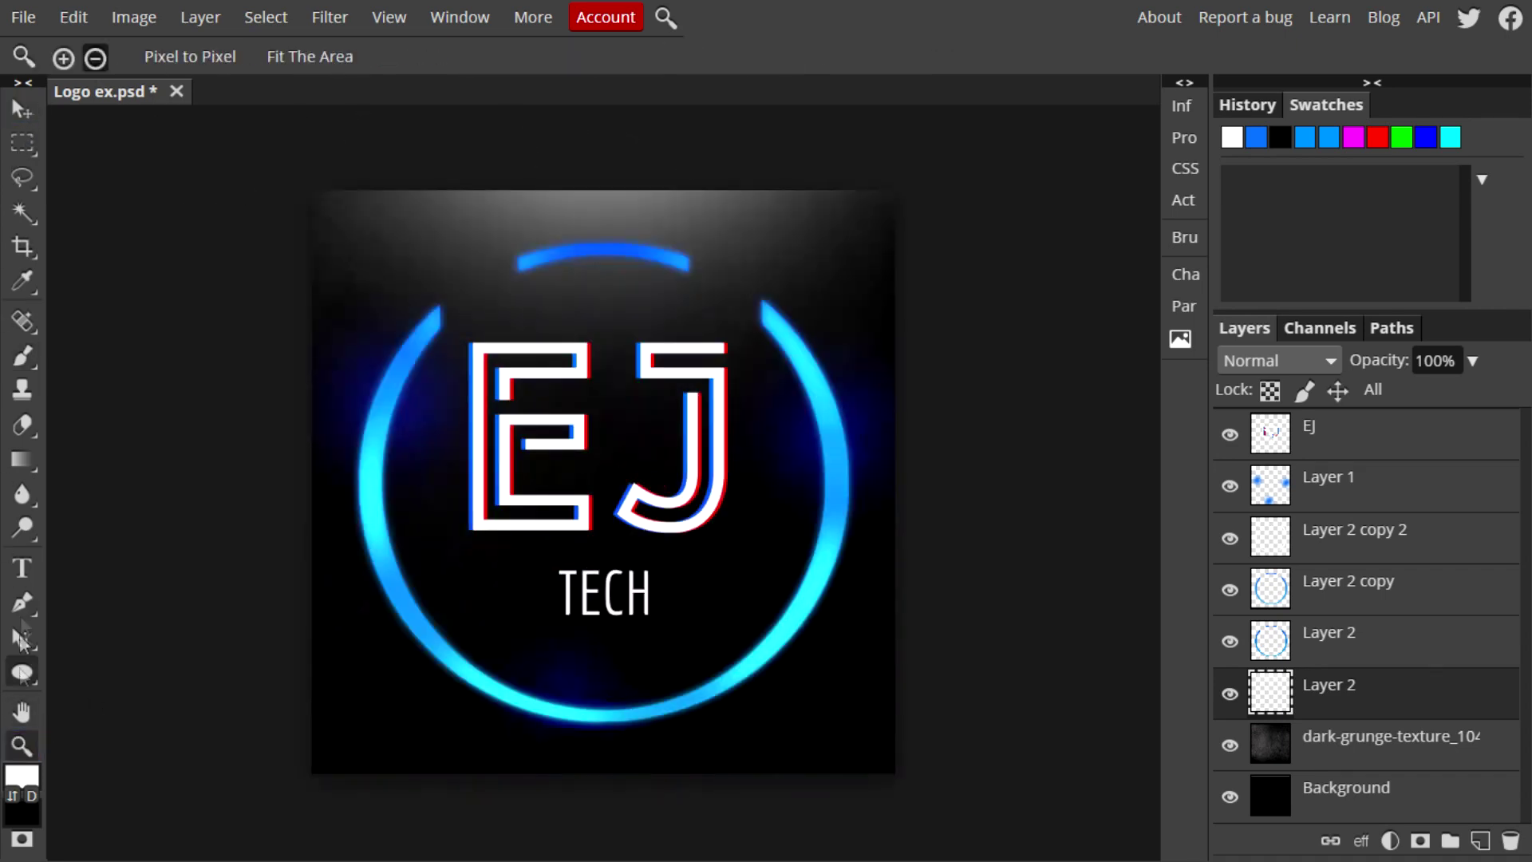
left_click(22, 109)
left_click(1473, 361)
left_click_drag(1480, 392, 1430, 391)
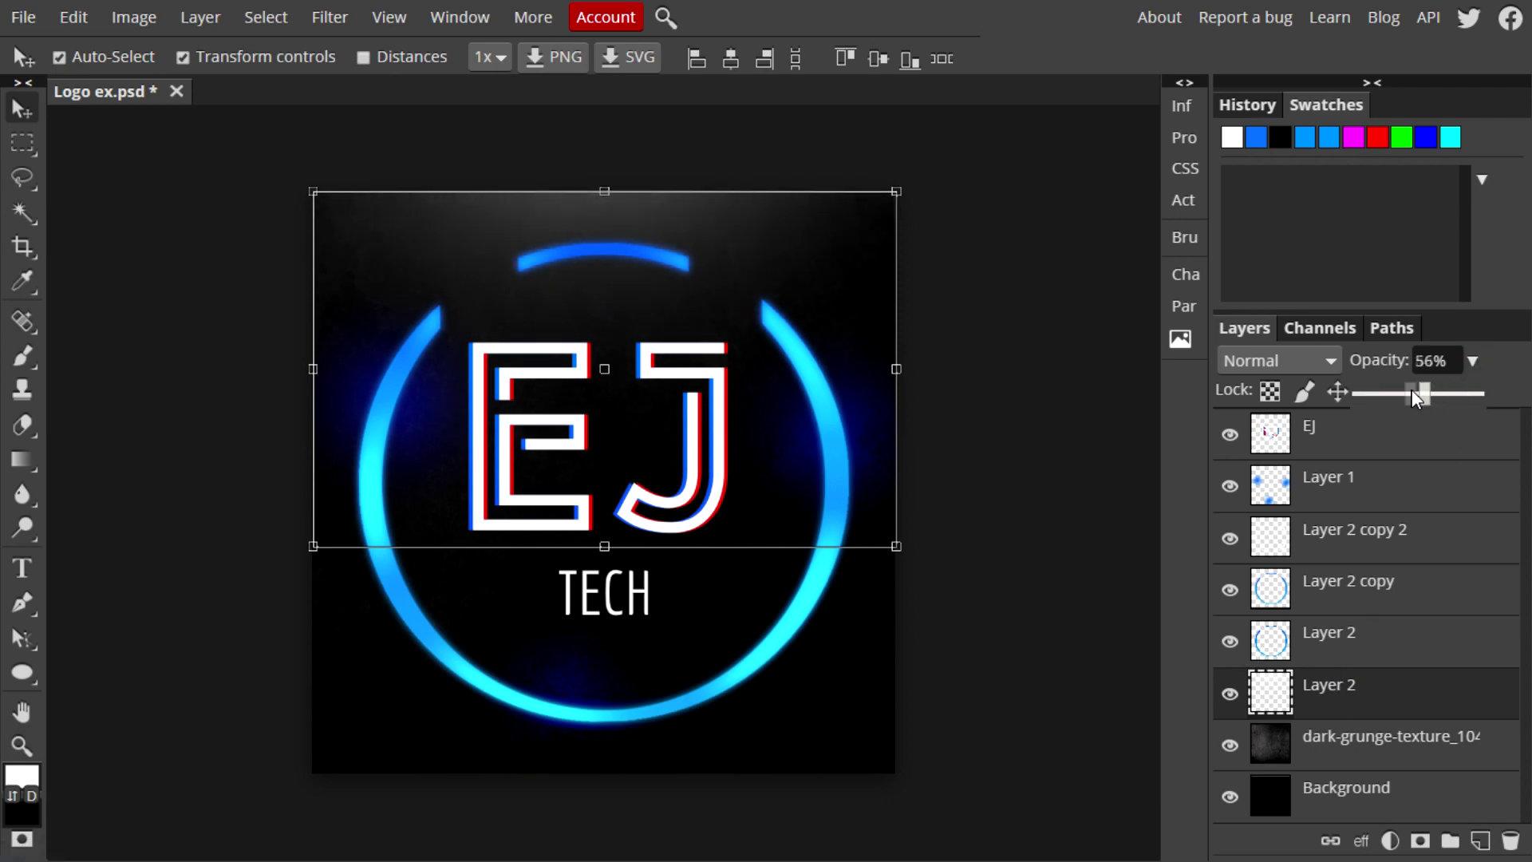
left_click_drag(1416, 397, 1409, 395)
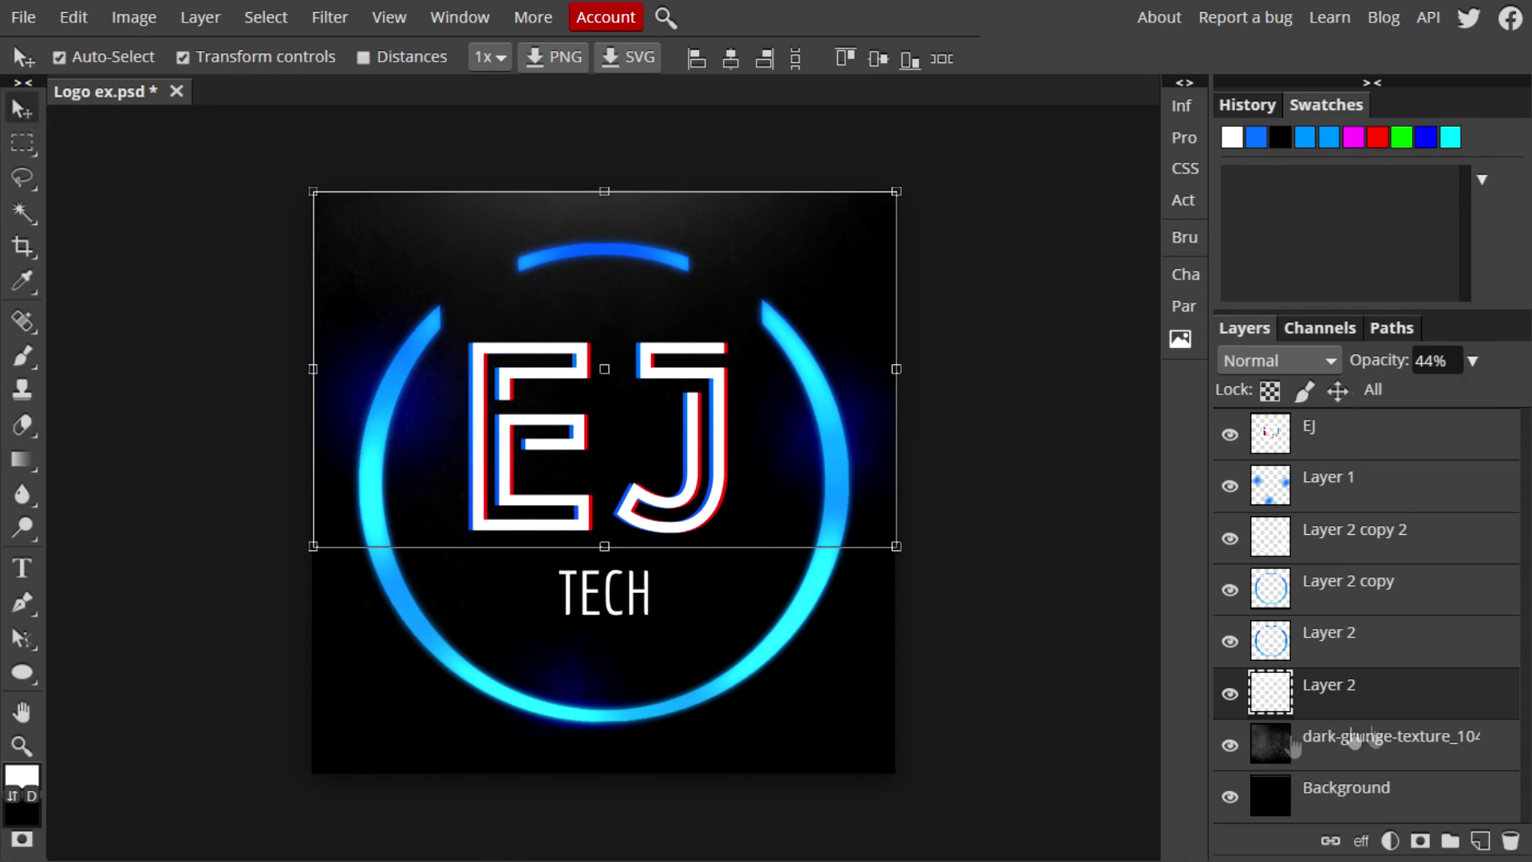
Reduce the opacity of Layer 1, the blue glow spots, to 9%
left_click(1325, 488)
left_click(1474, 361)
left_click_drag(1406, 393, 1371, 393)
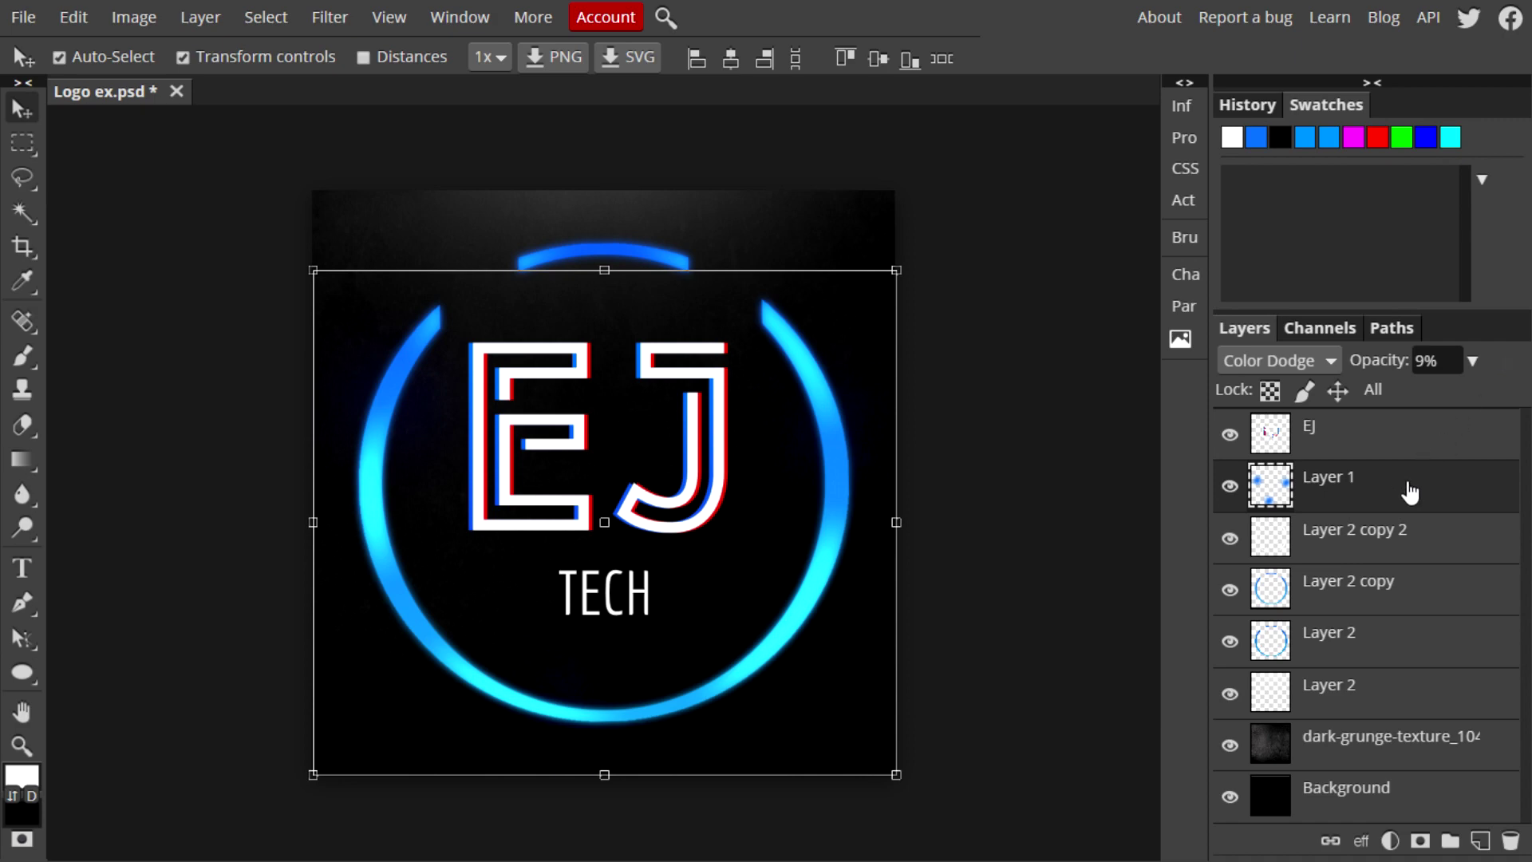
Add an empty layer above Layer 1 and move the EJ layer down to directly above the grunge texture
left_click(1482, 841)
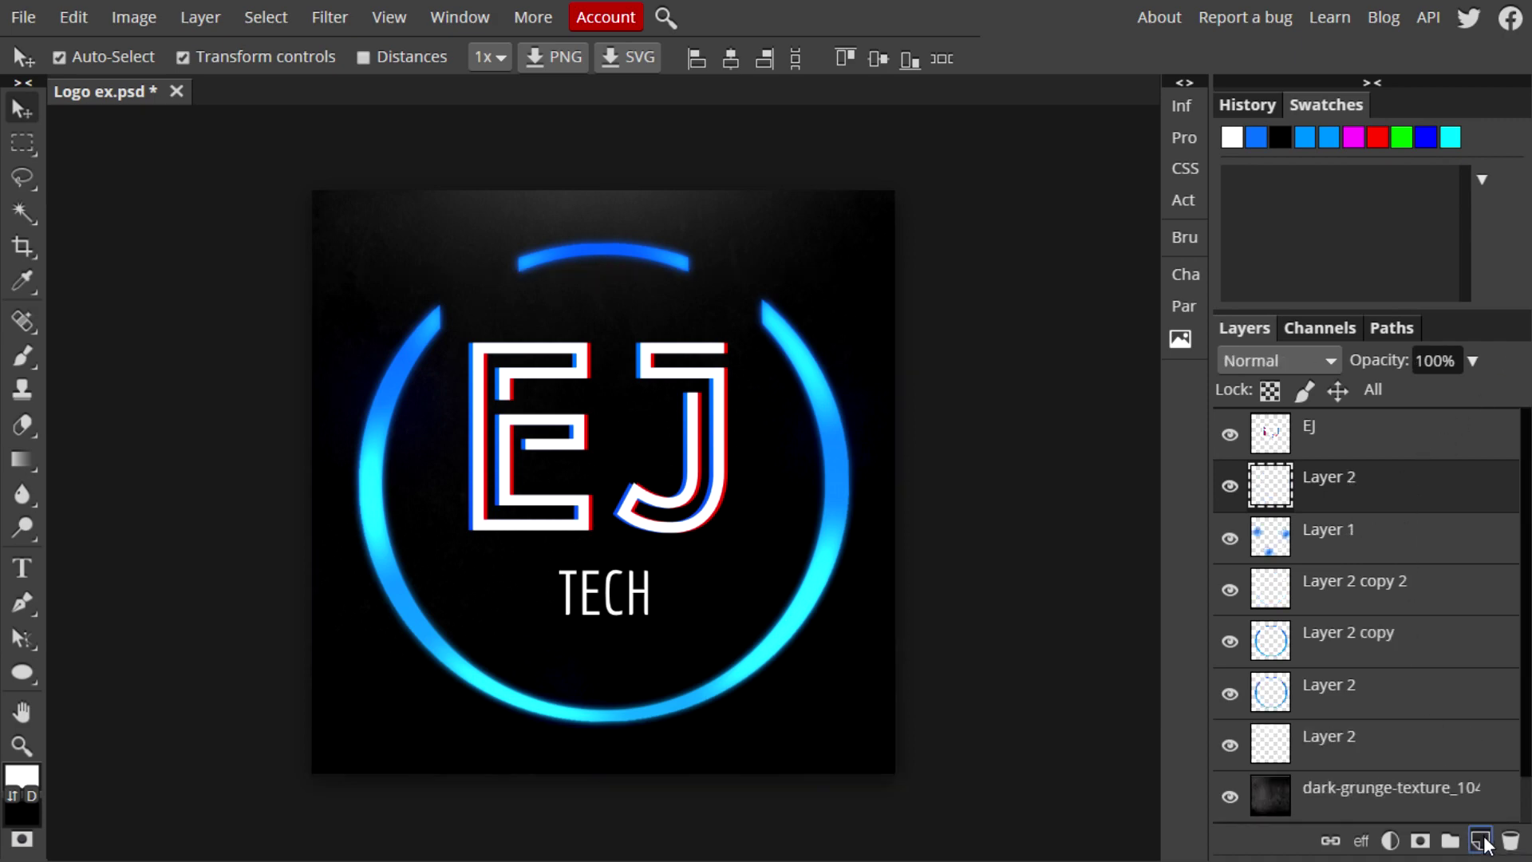
left_click(1387, 439)
left_click_drag(1390, 439, 1375, 758)
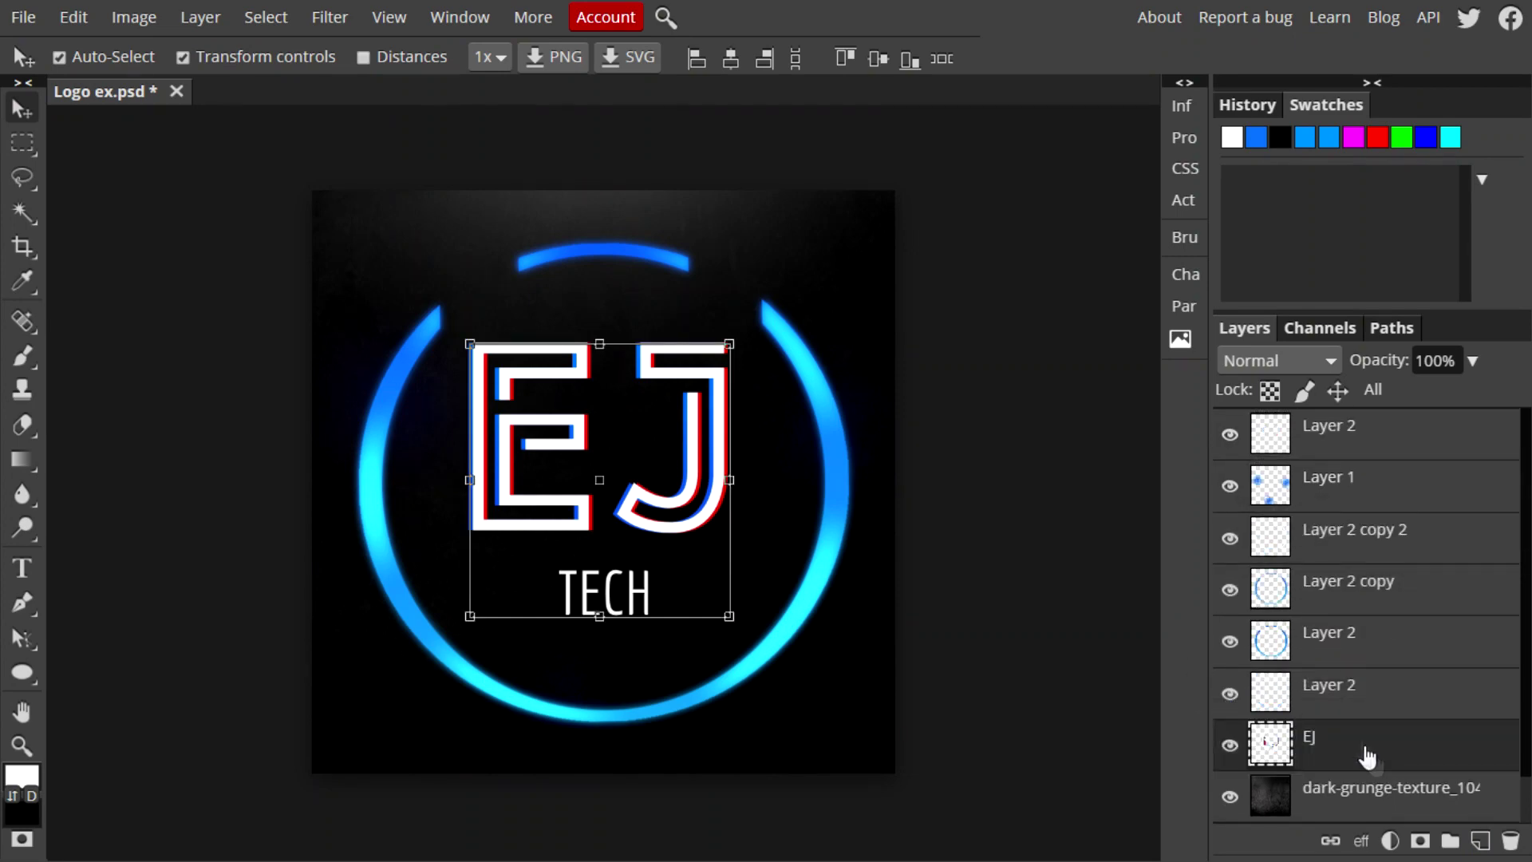
scroll(1408, 718, "down", 1)
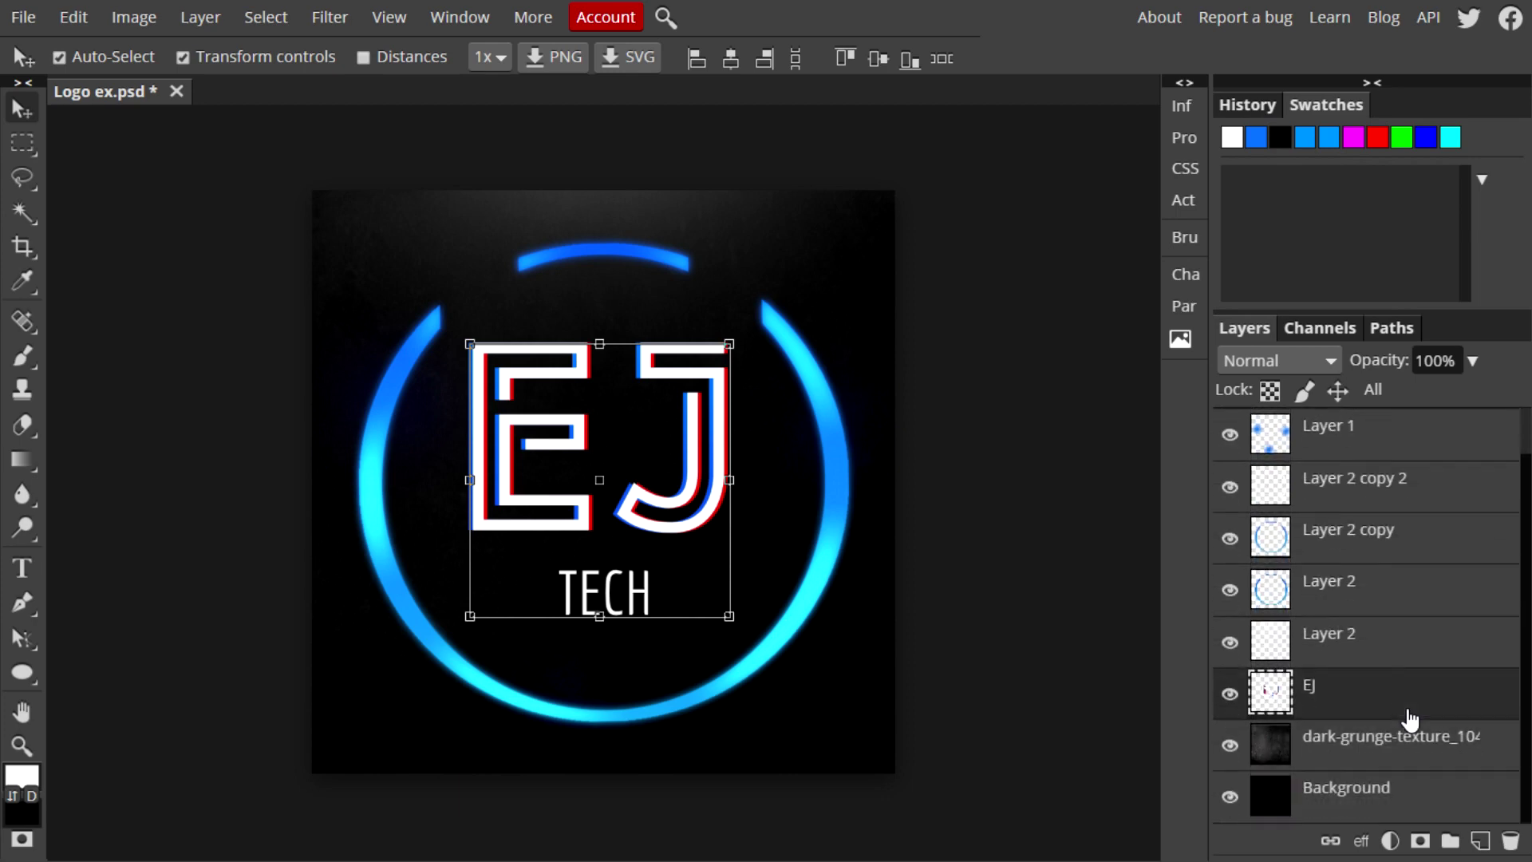
scroll(1408, 714, "up", 1)
Select the empty topmost Layer 2 and set up a soft Brush in black (000000) with a size of 428 px
left_click(1367, 439)
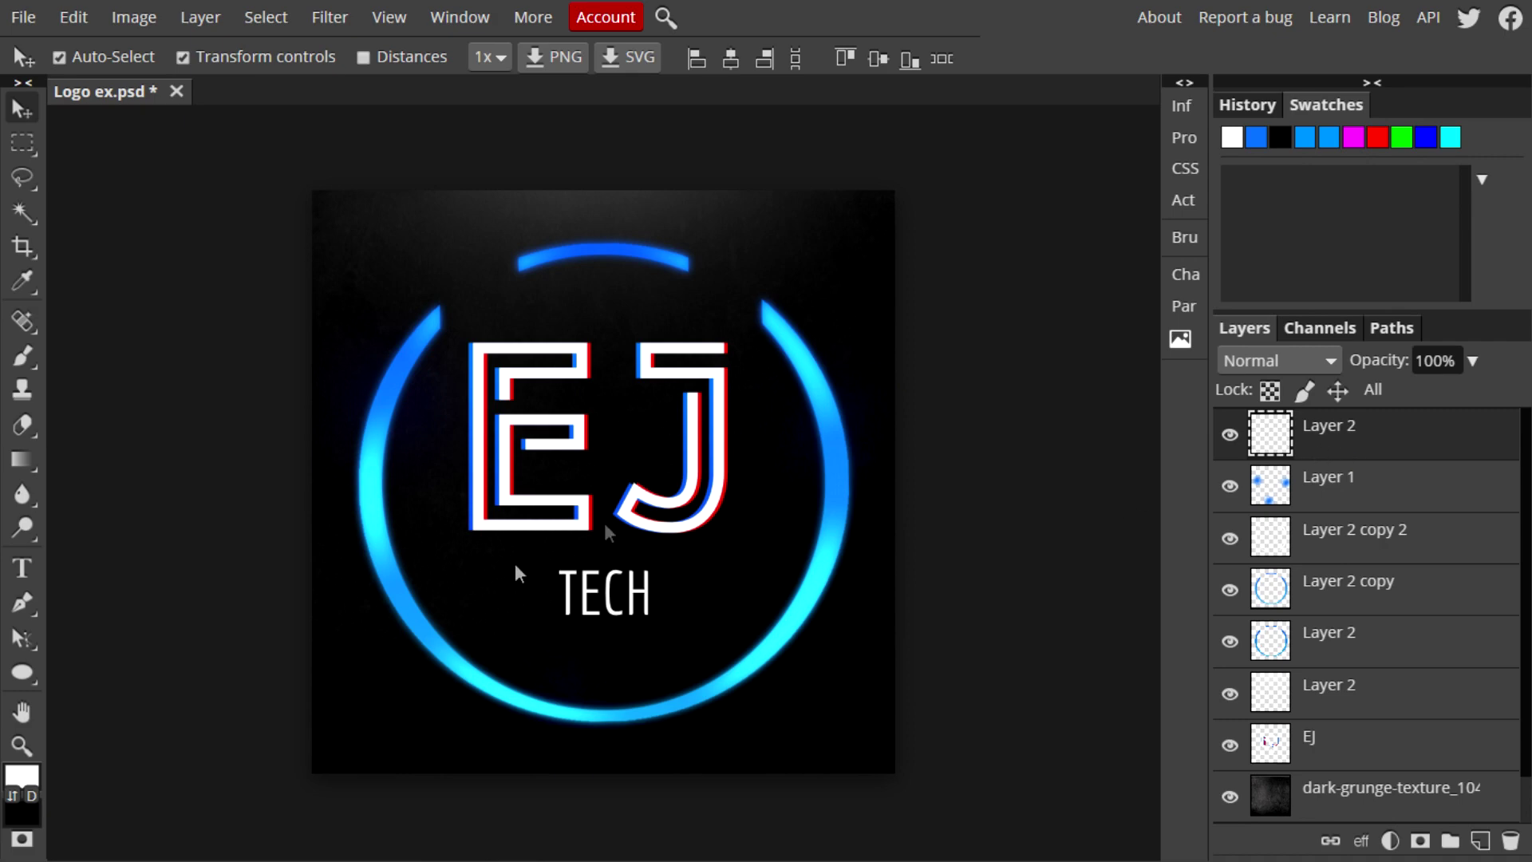
left_click(22, 774)
left_click_drag(199, 511, 197, 541)
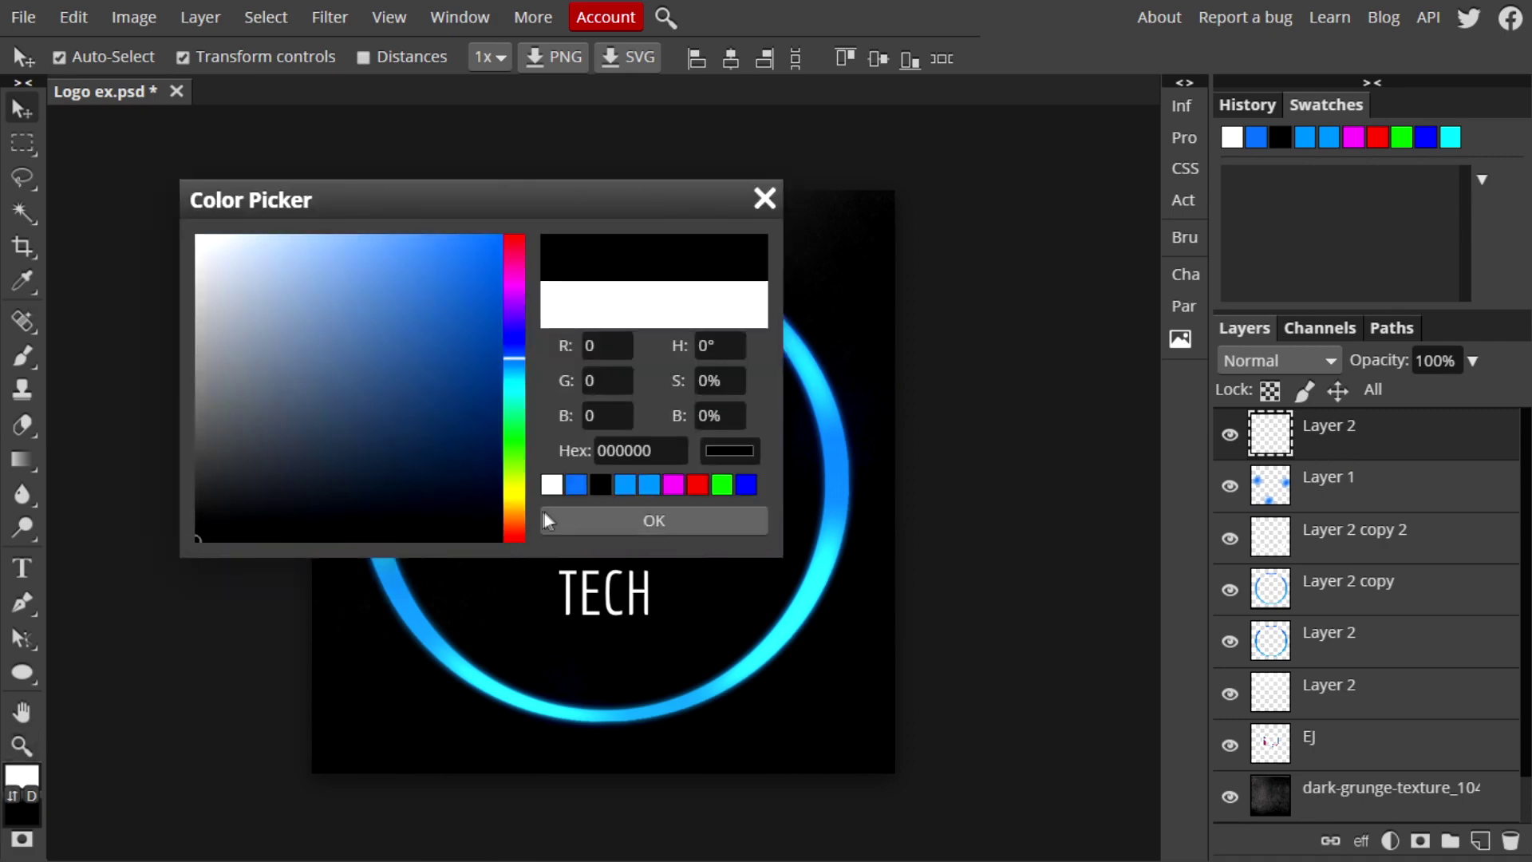
left_click(544, 520)
key("b")
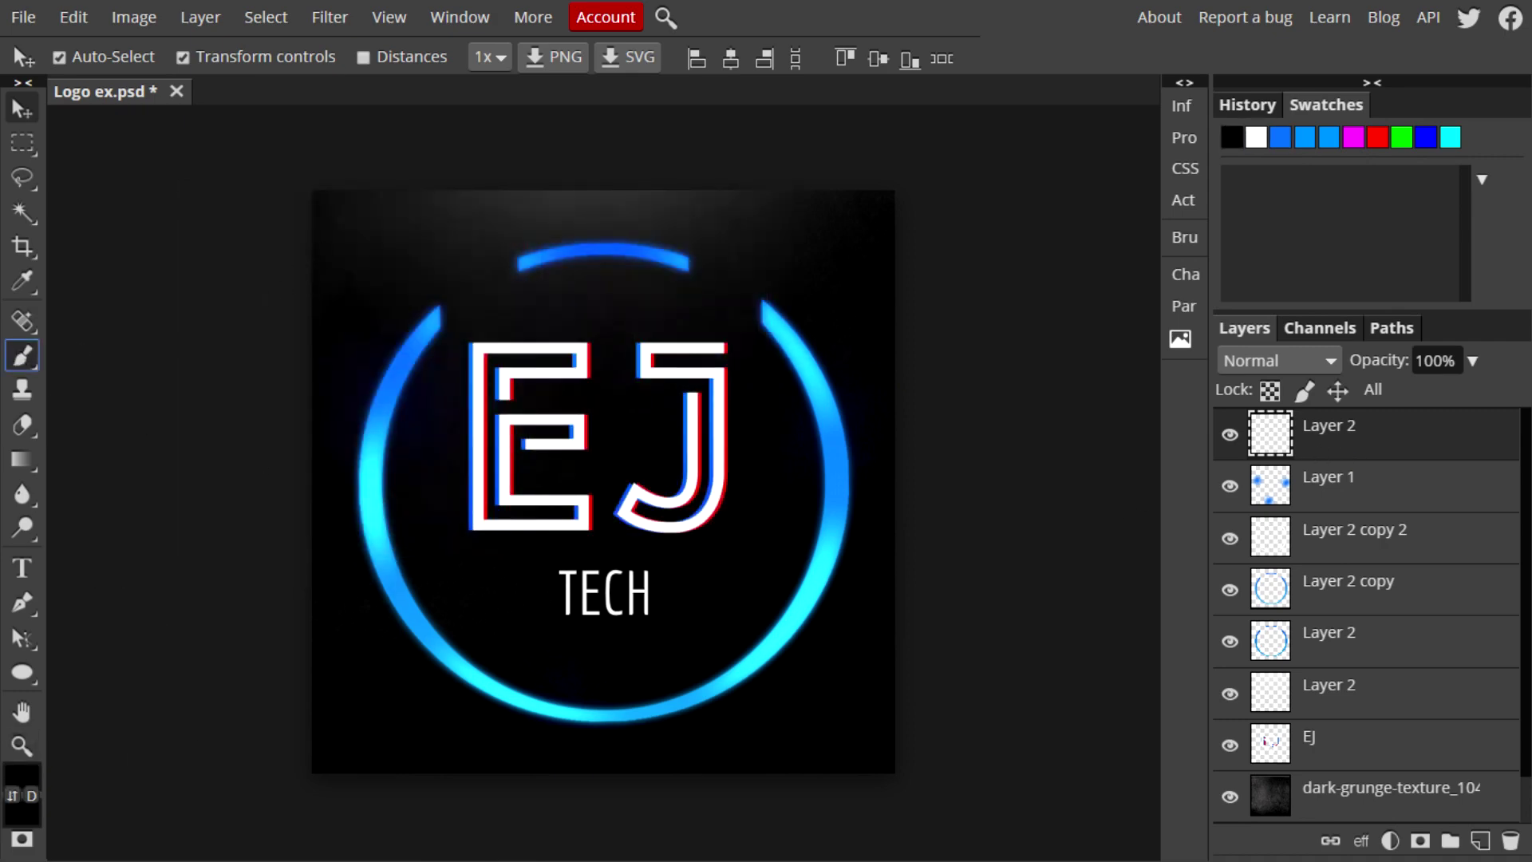
left_click(89, 56)
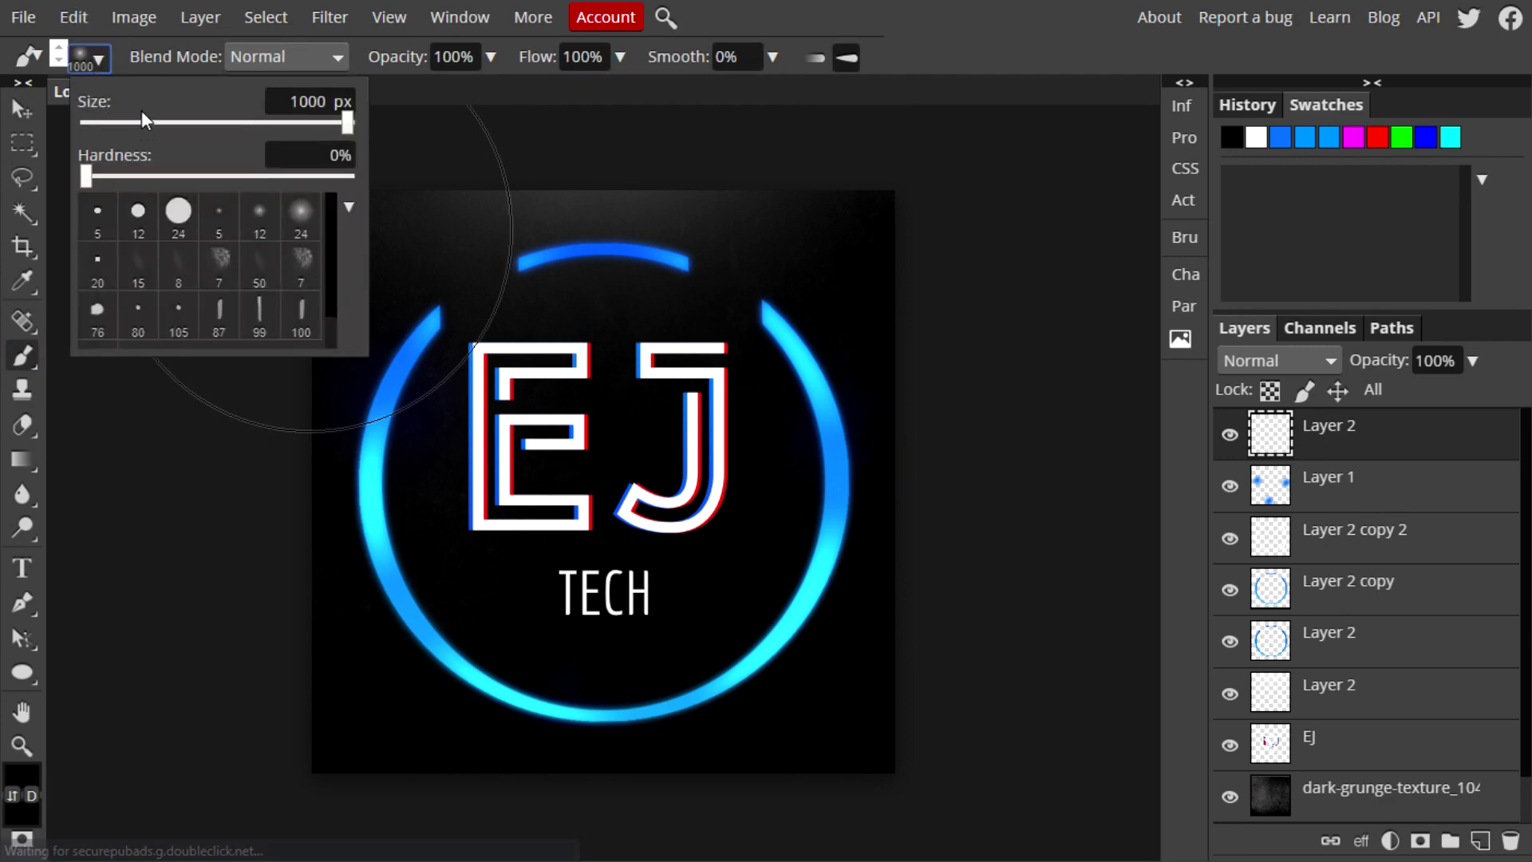
left_click_drag(151, 122, 177, 122)
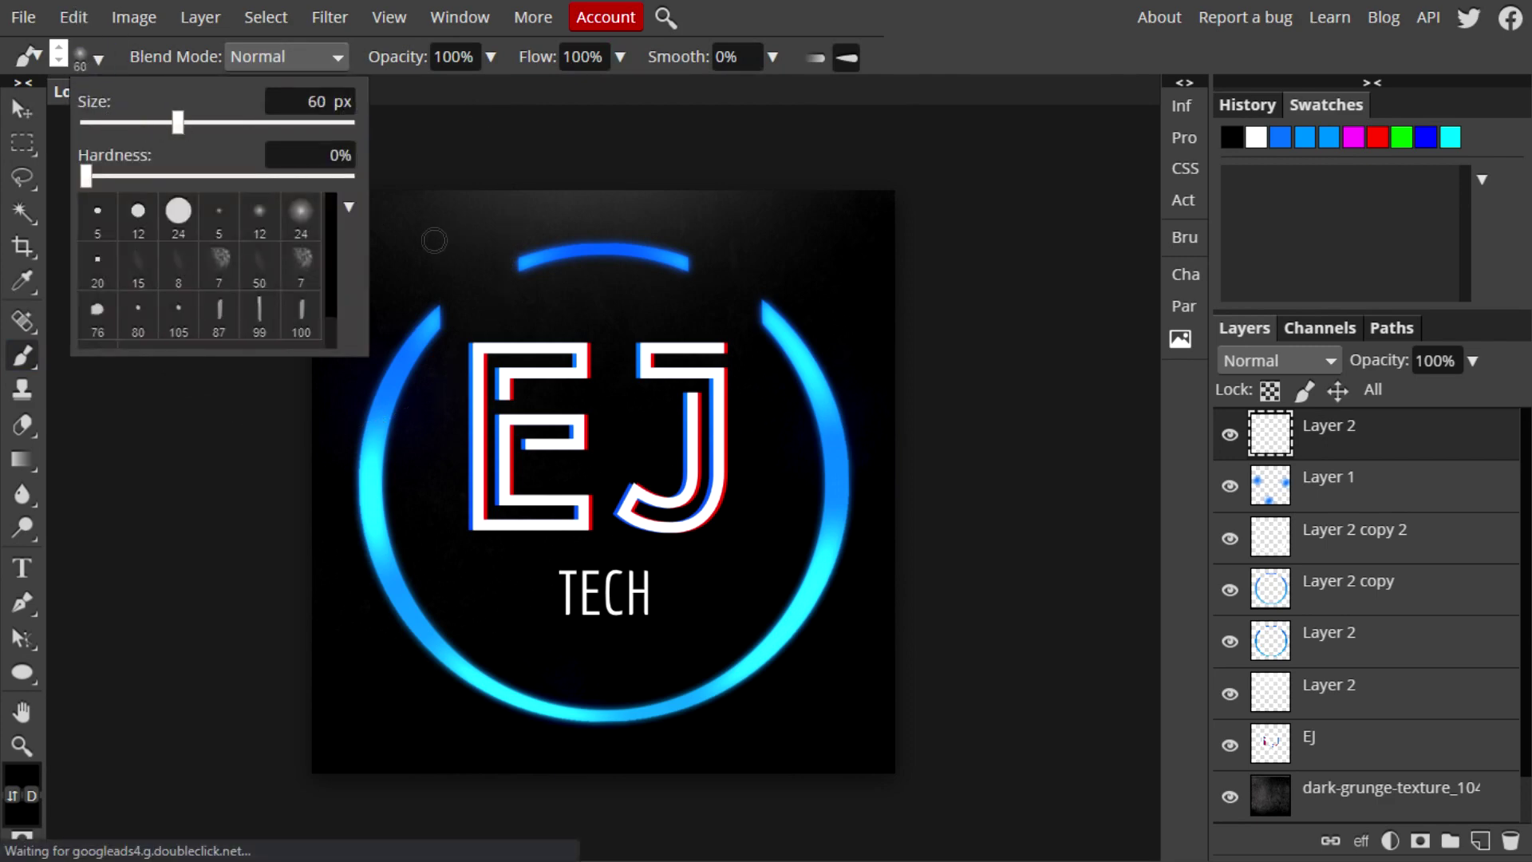
left_click(277, 122)
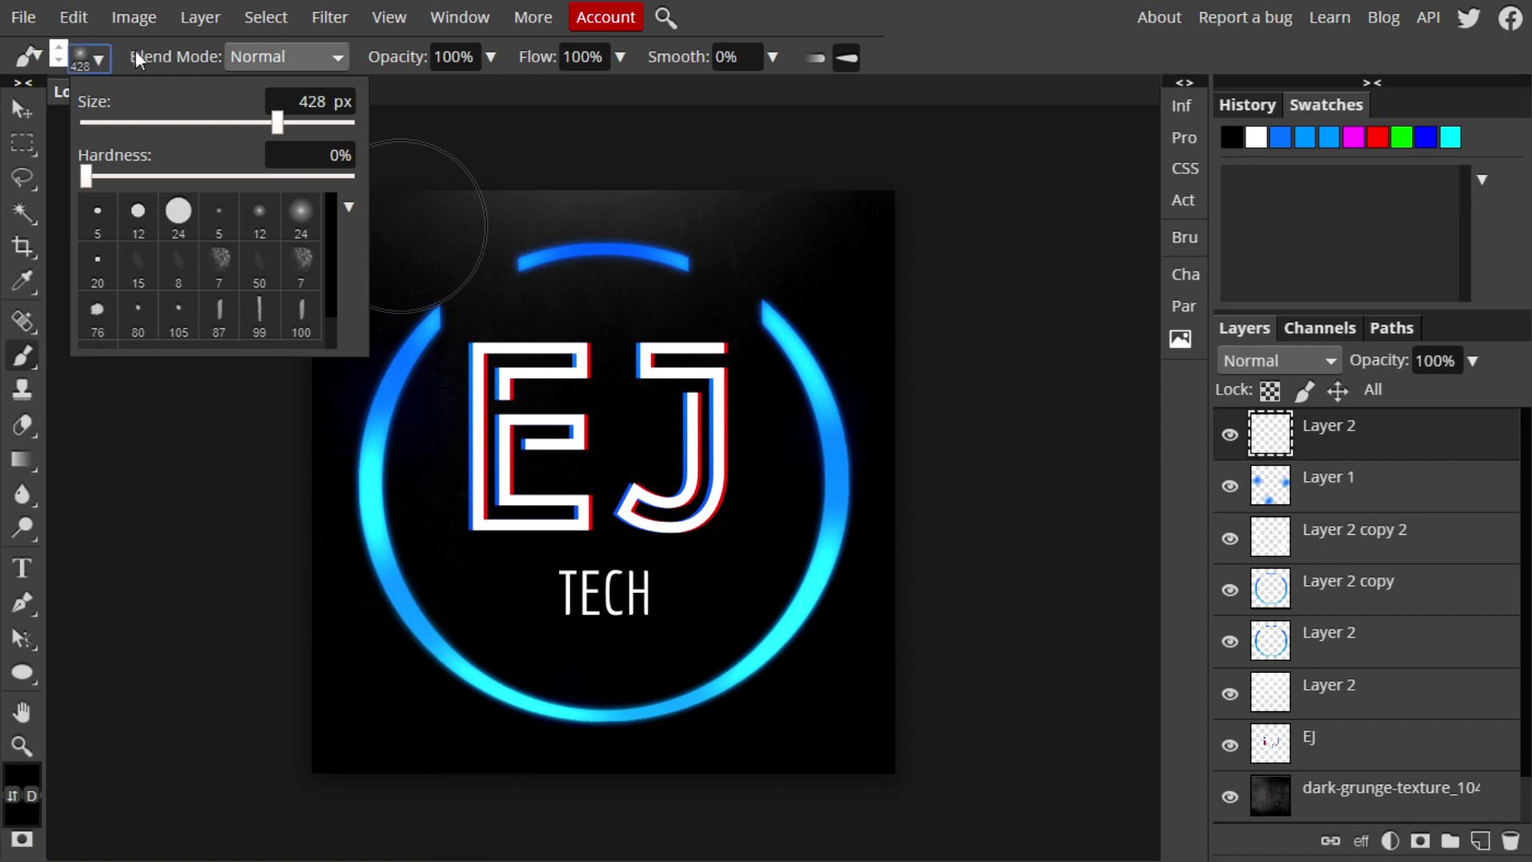
left_click(101, 59)
Paint soft black shading around the canvas edges and reduce that layer's opacity to 25%
mouse_move(315, 239)
left_mouse_down()
mouse_move(267, 472)
mouse_move(393, 750)
mouse_move(632, 795)
mouse_move(912, 761)
mouse_move(1009, 565)
mouse_move(941, 266)
left_mouse_up()
key("v")
left_click(1473, 363)
left_click(1416, 392)
left_click(1386, 394)
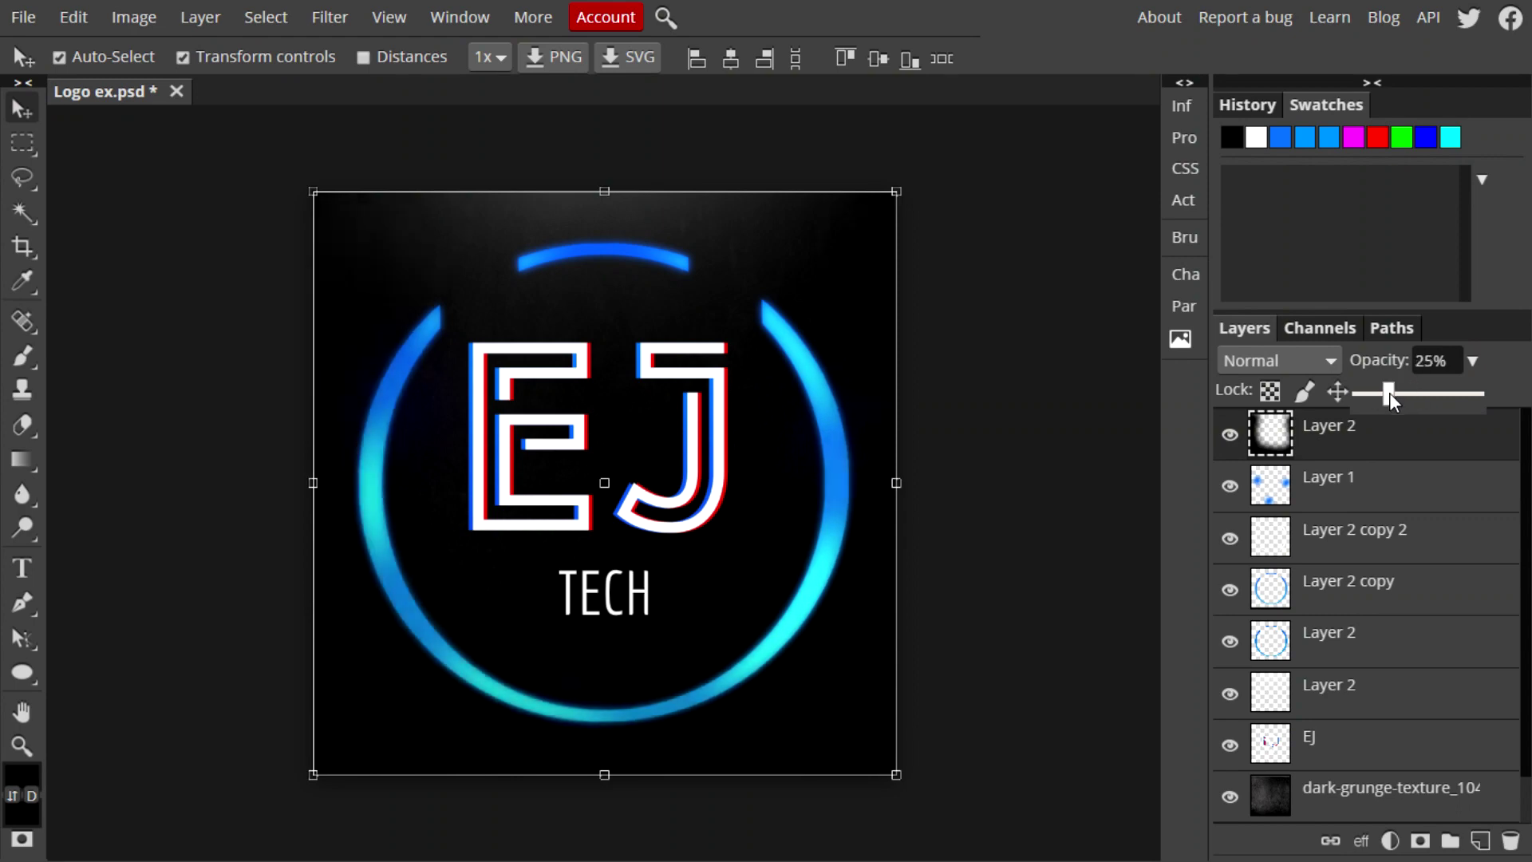
Set the black edge-shading layer's blend mode to Overlay and its opacity to 33%
left_click(1262, 358)
scroll(1270, 744, "down", 5)
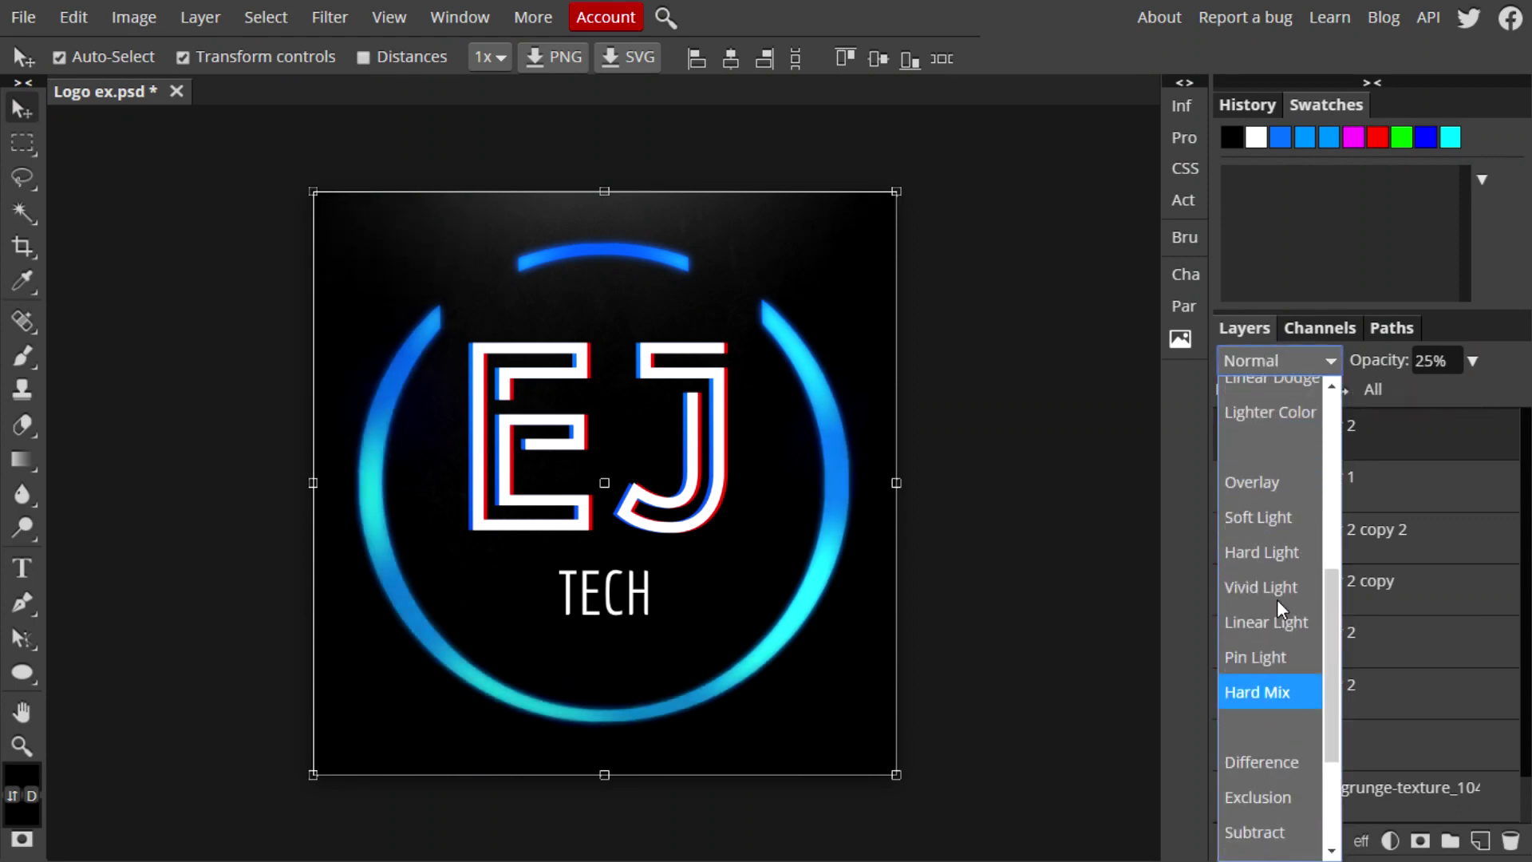
left_click(1259, 482)
left_click(1473, 362)
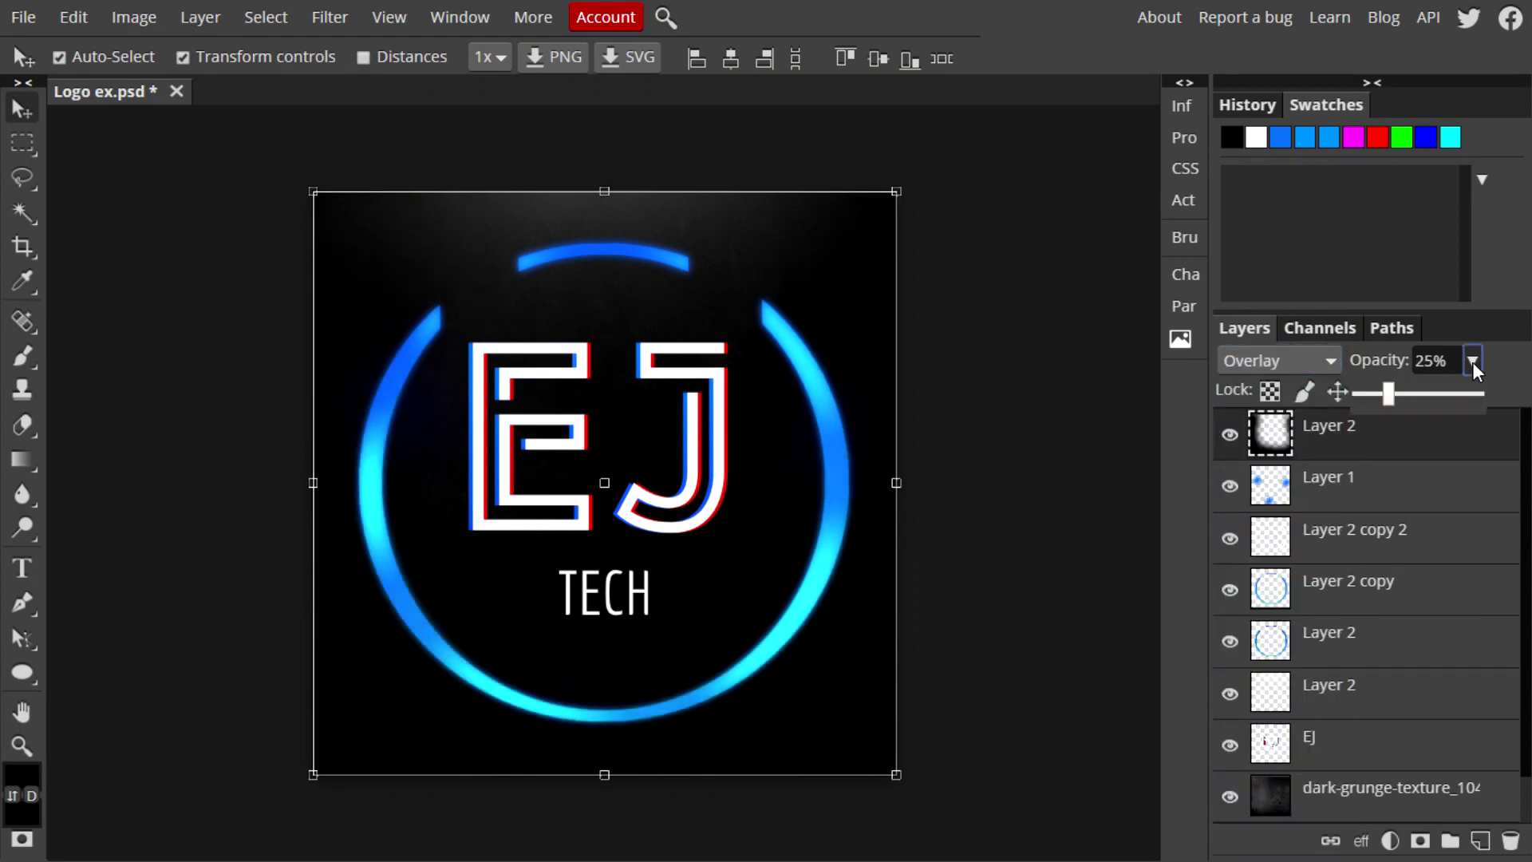
mouse_move(1395, 400)
left_mouse_down()
mouse_move(1458, 404)
mouse_move(1398, 399)
left_mouse_up()
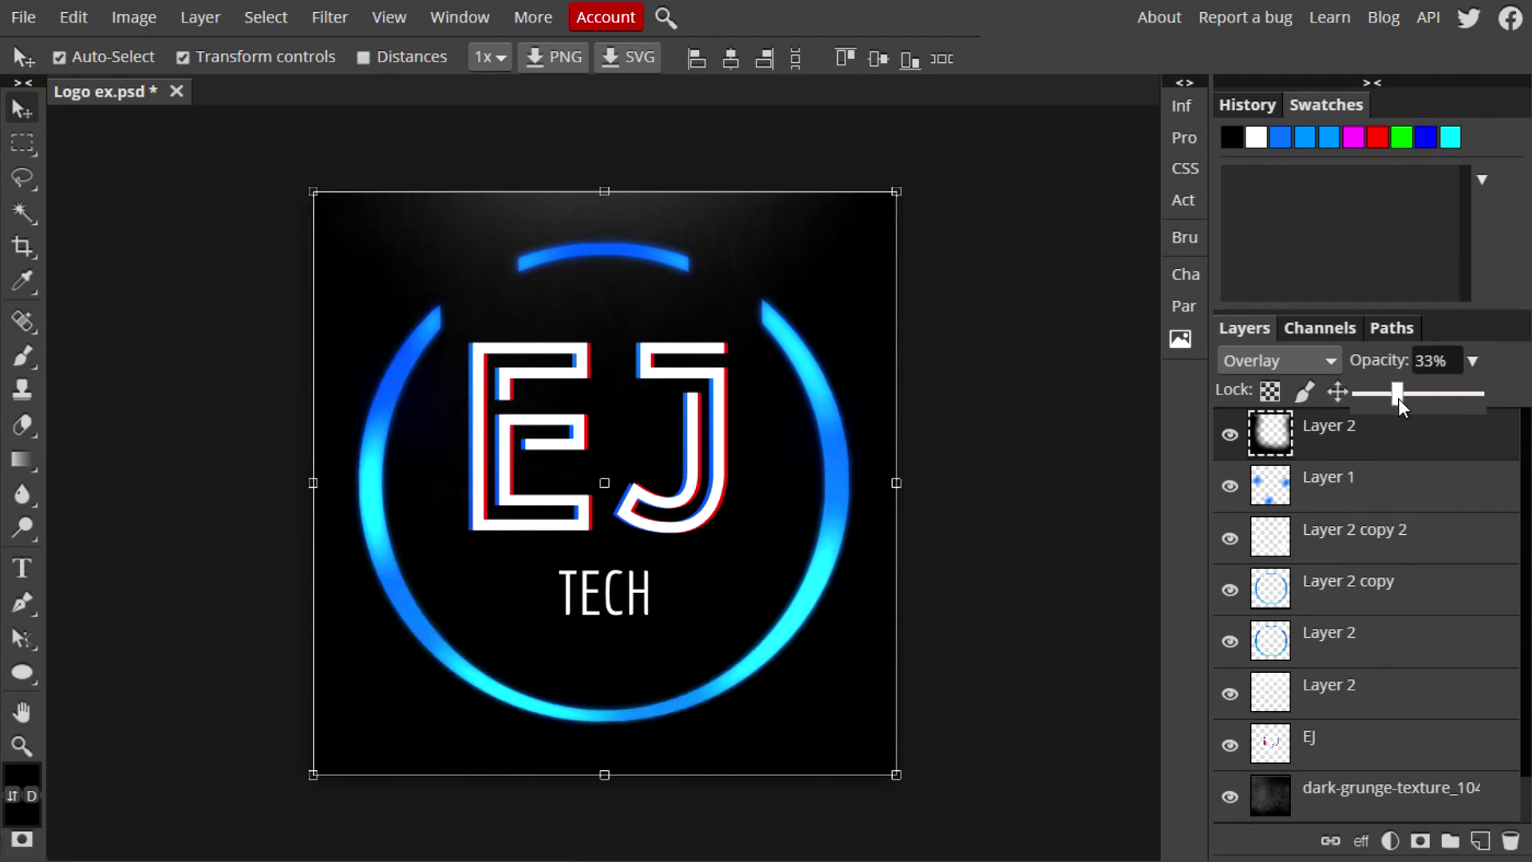
left_click(1470, 363)
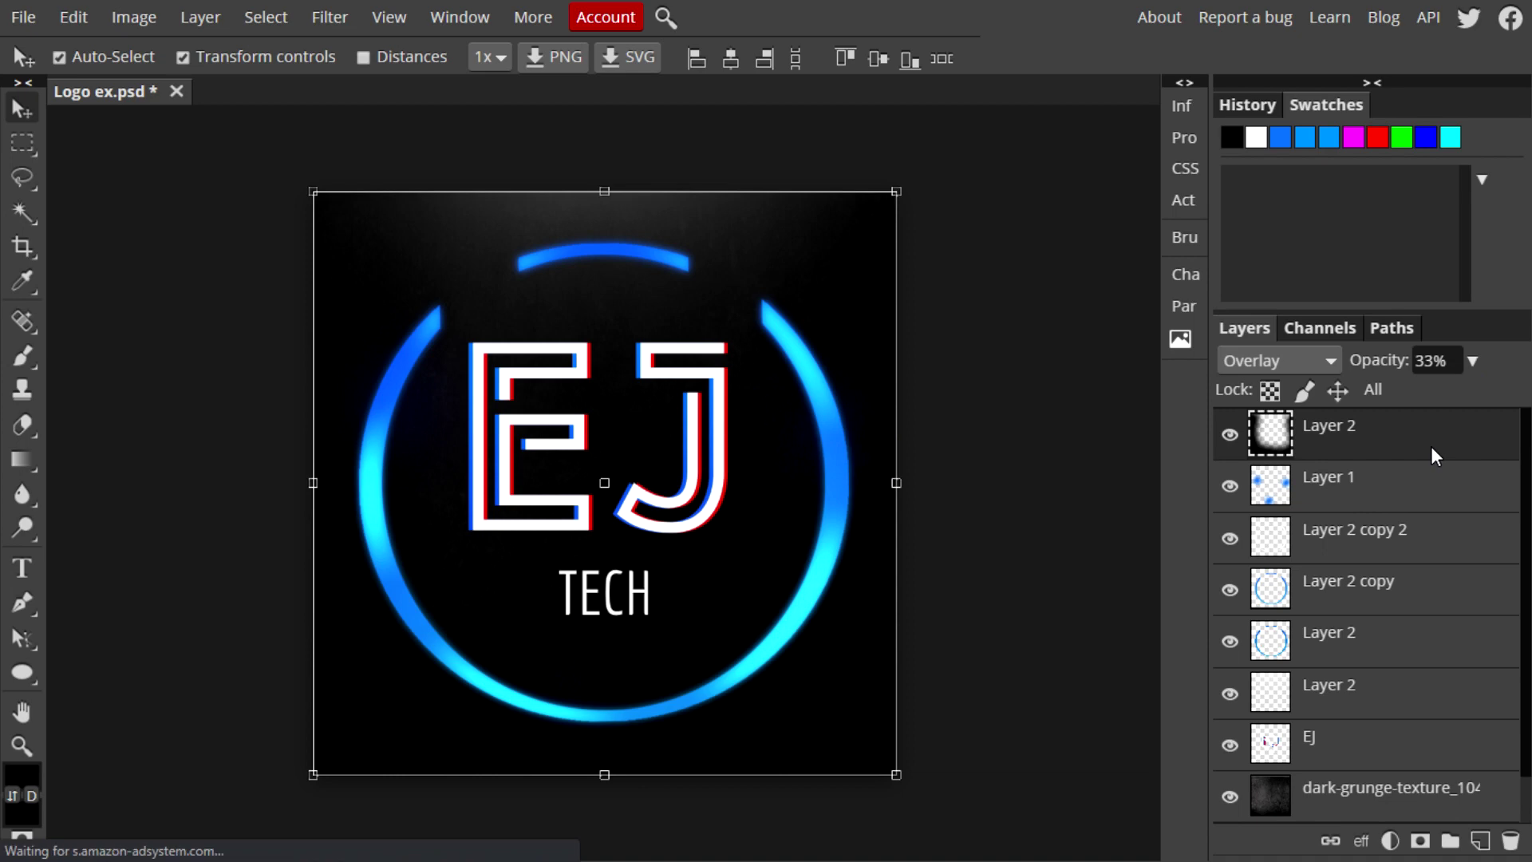
Add an empty layer on top and place the blue particle image download.jpg above it
scroll(1404, 486, "down", 1)
scroll(1406, 488, "up", 1)
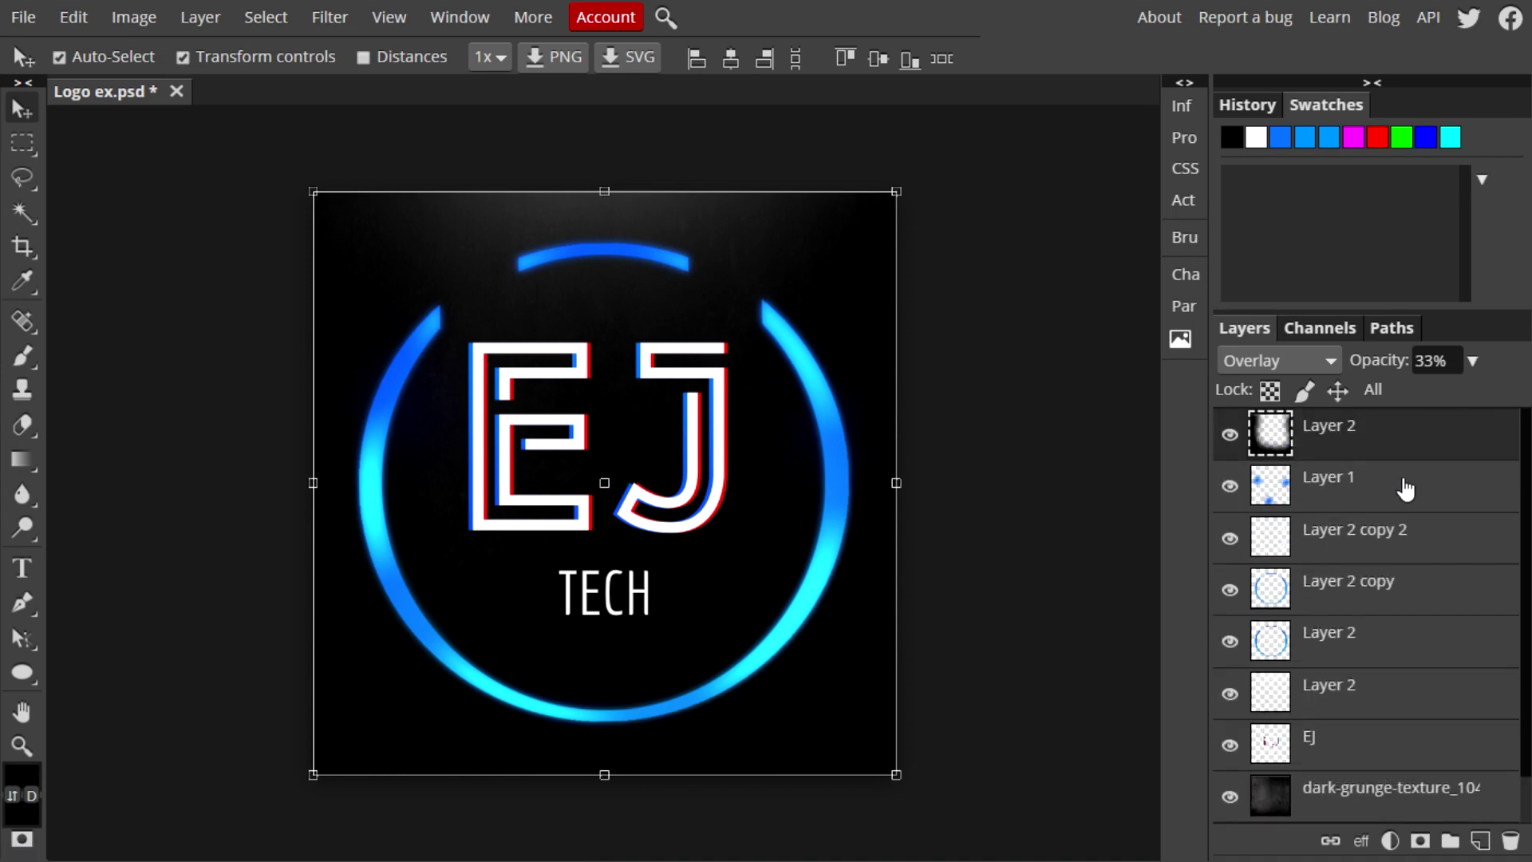
left_click(1481, 841)
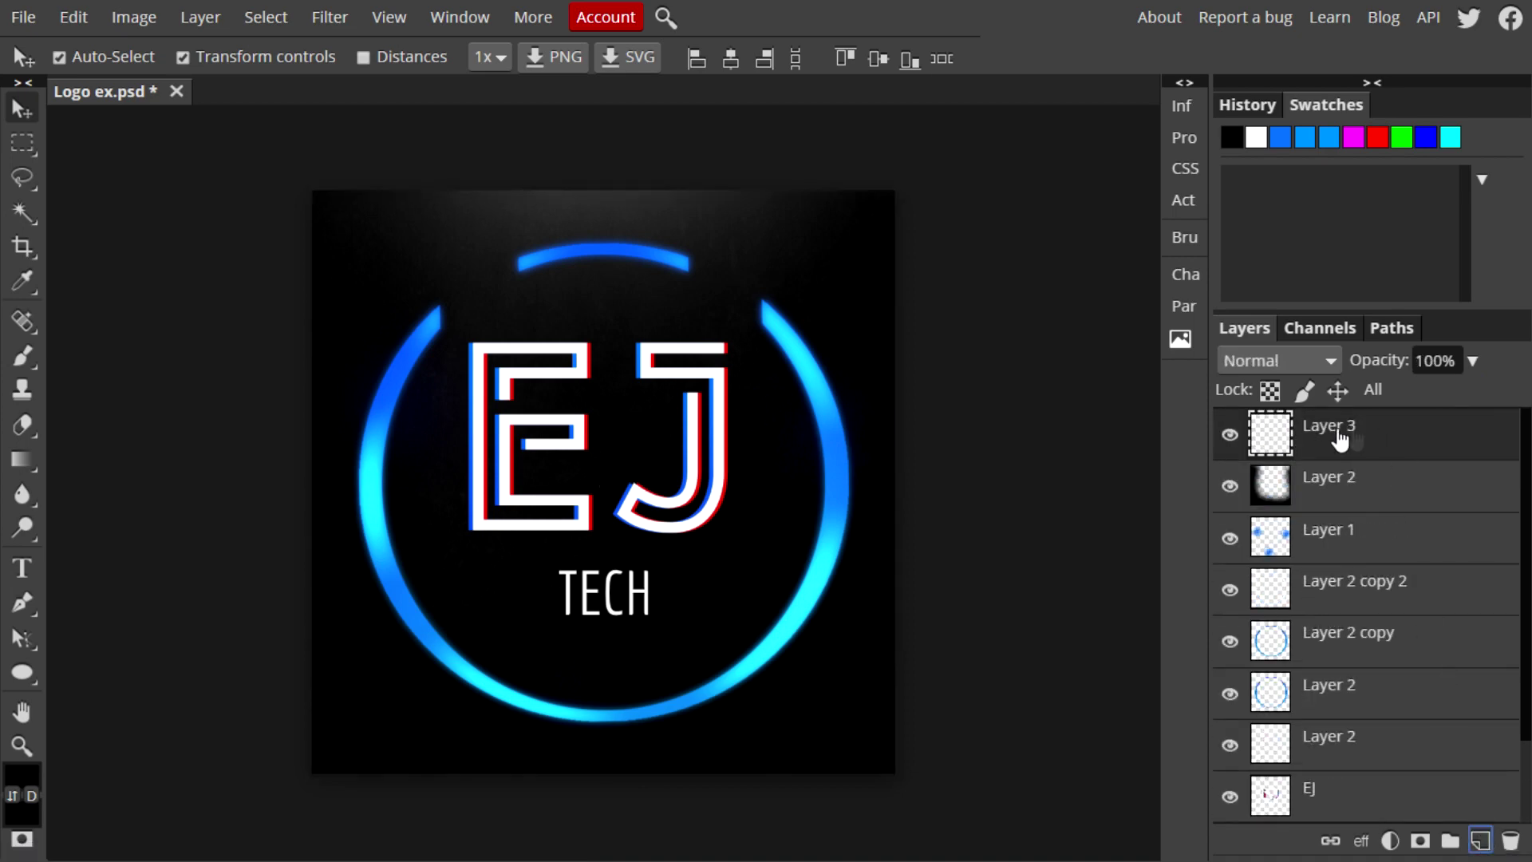
left_click(23, 17)
left_click(112, 126)
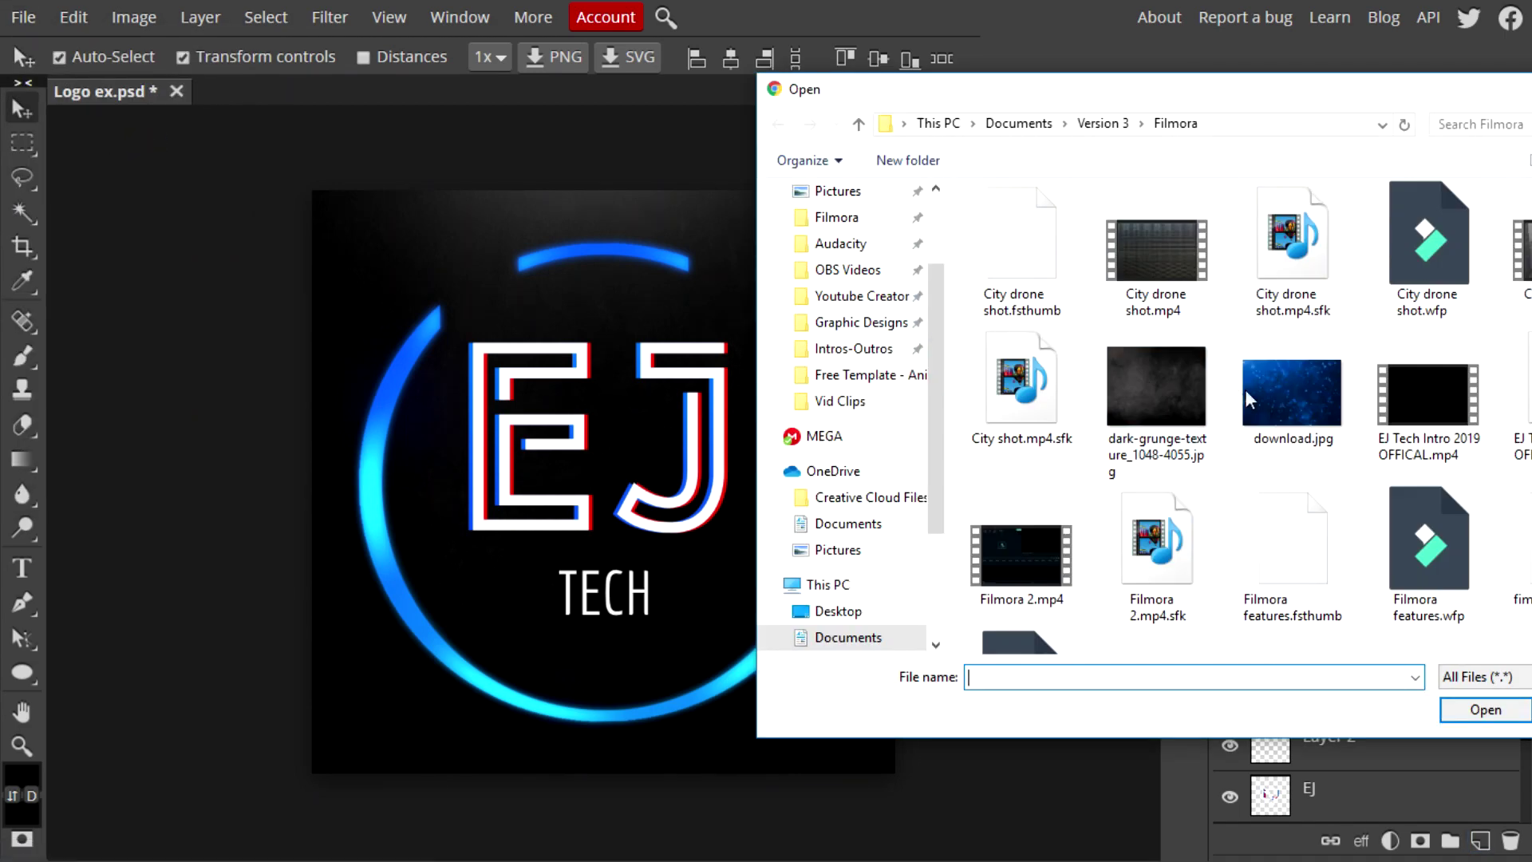
left_click(1304, 419)
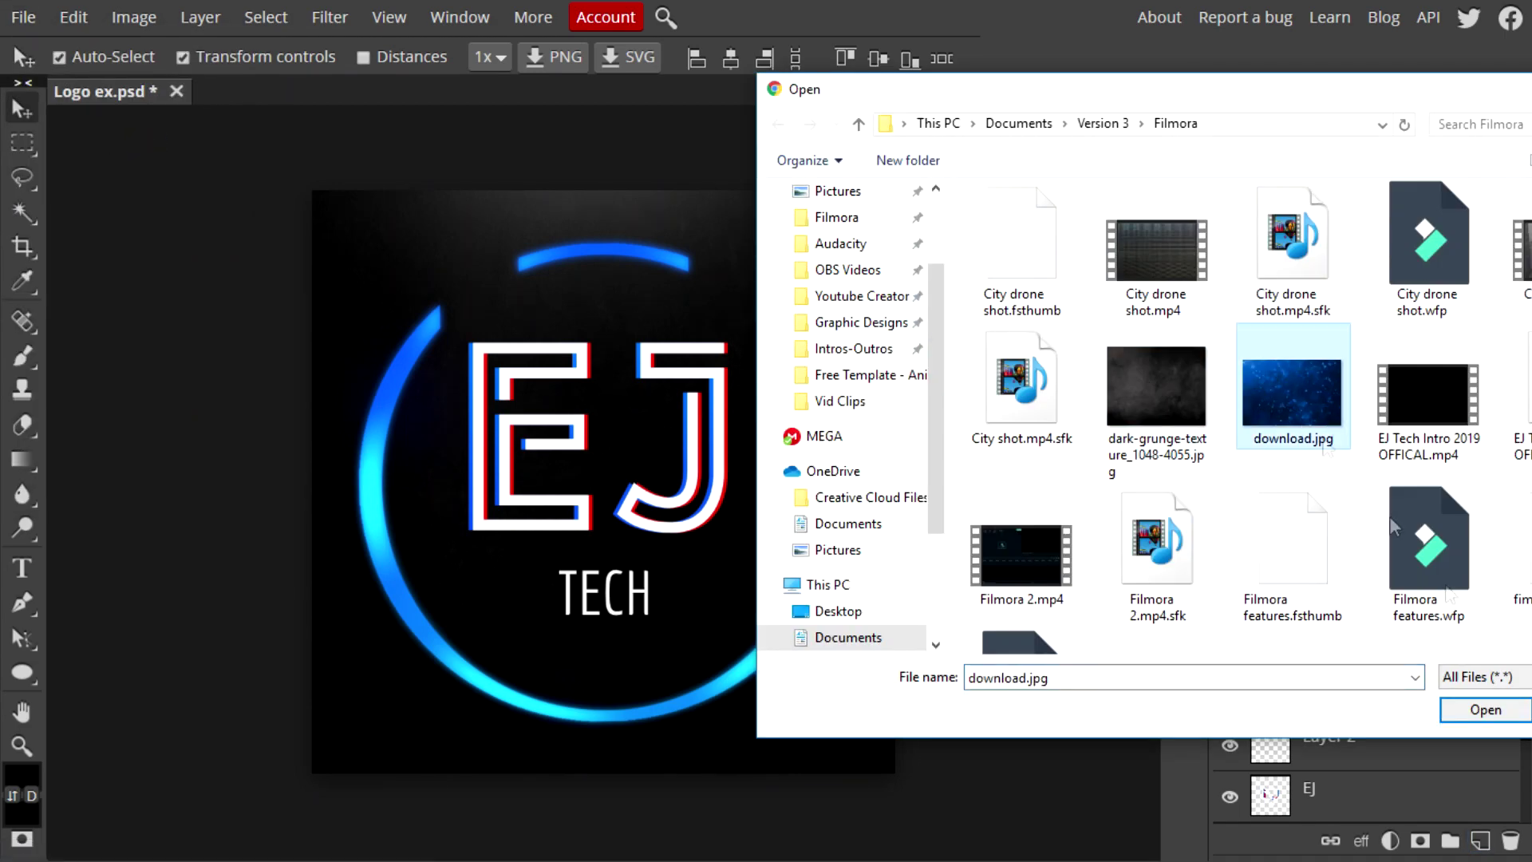
left_click(1482, 711)
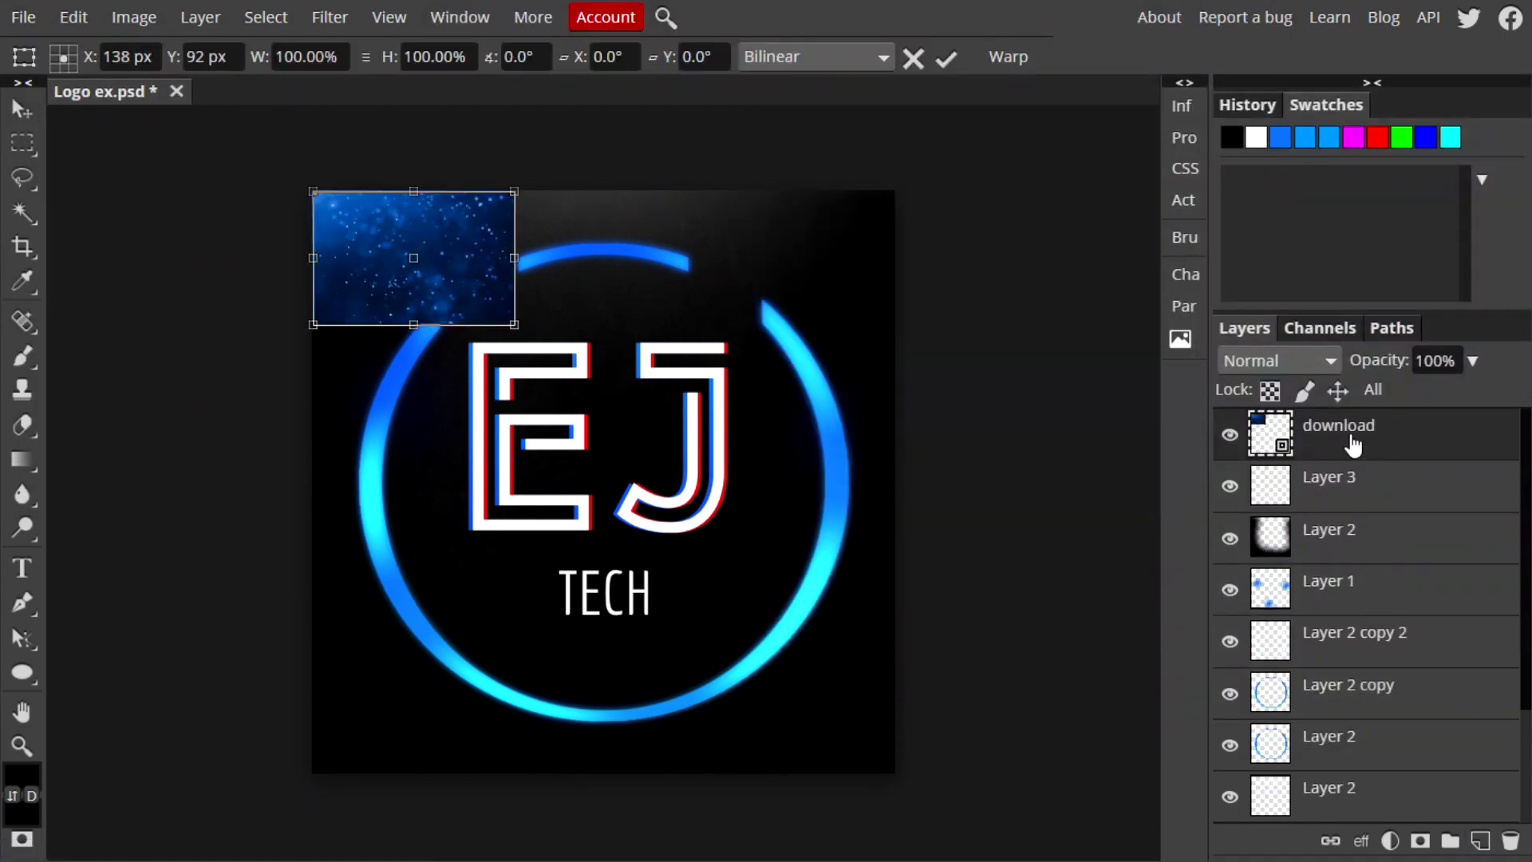
key("Return")
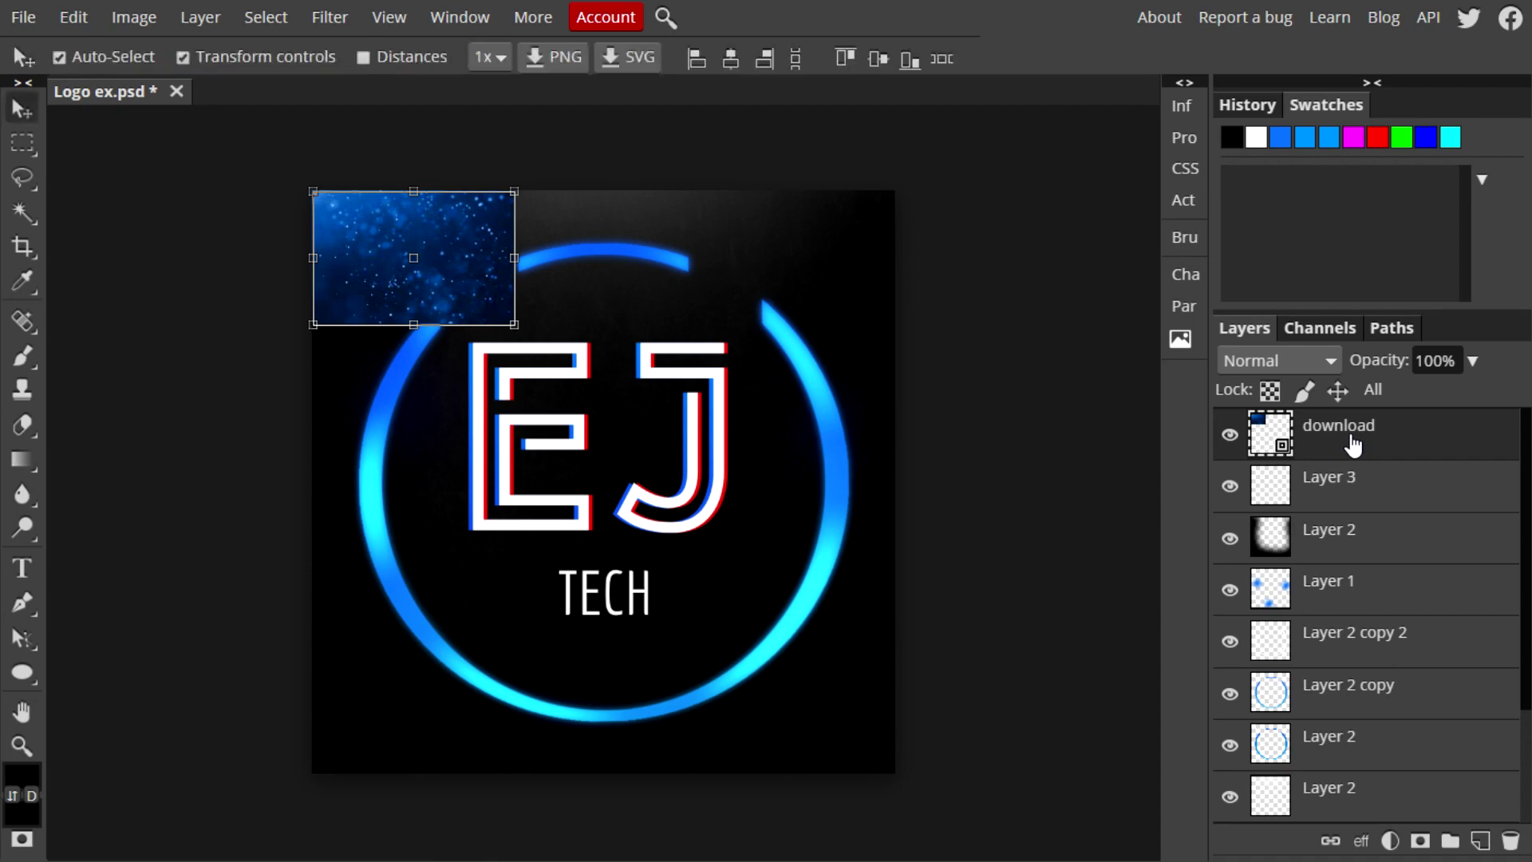
Delete the empty Layer 3 and rasterize the download layer
left_click(1379, 491)
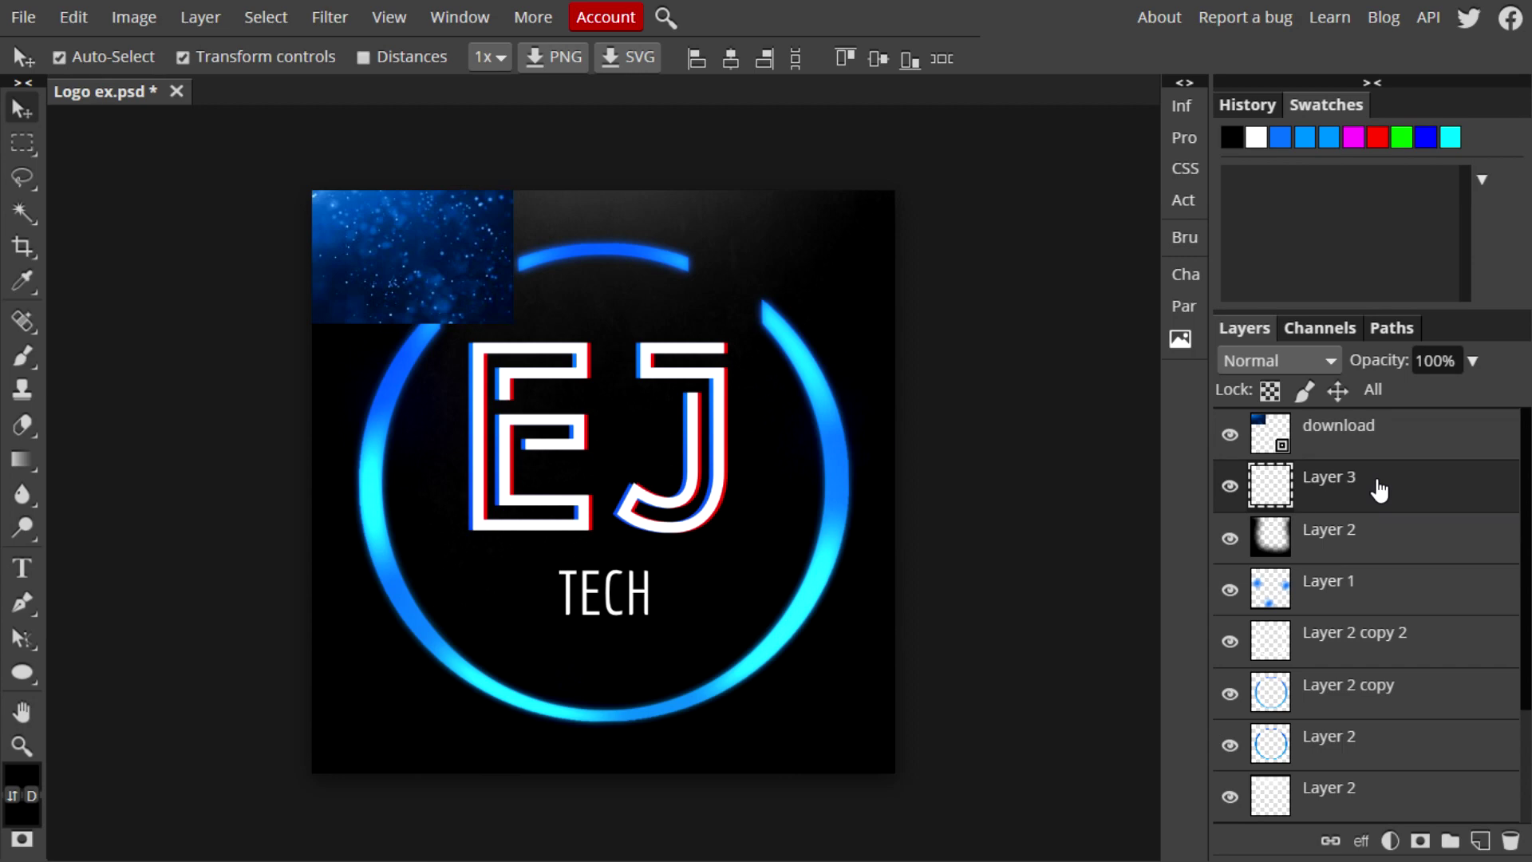
key("Delete")
left_click(1379, 434)
right_click(1379, 434)
left_click(1270, 470)
Stretch the download image to cover the whole 800 × 800 px canvas
left_click_drag(509, 322, 911, 774)
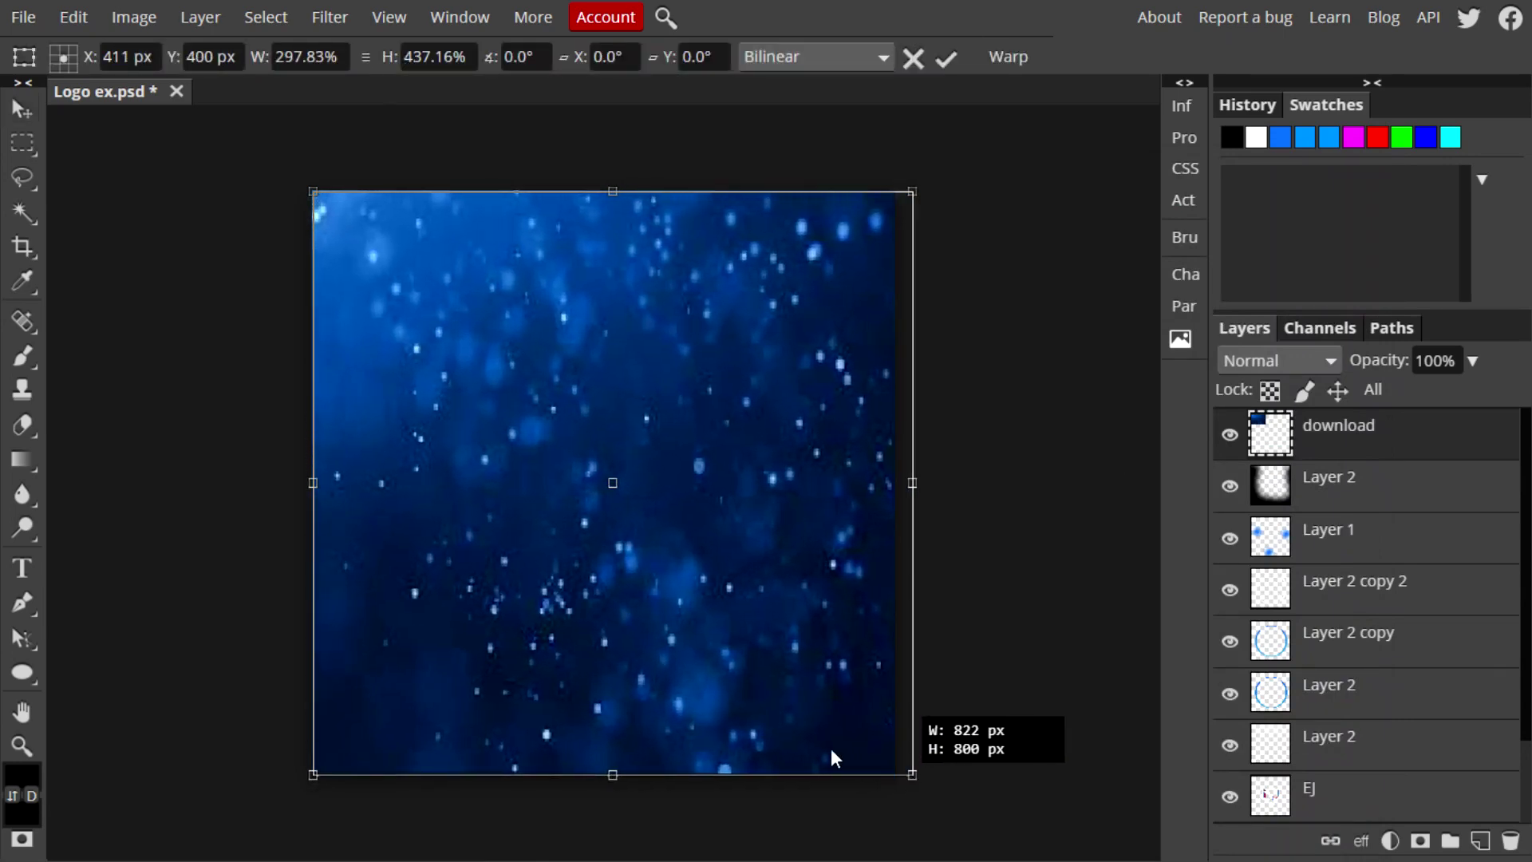
key("Return")
left_click_drag(913, 482, 974, 482)
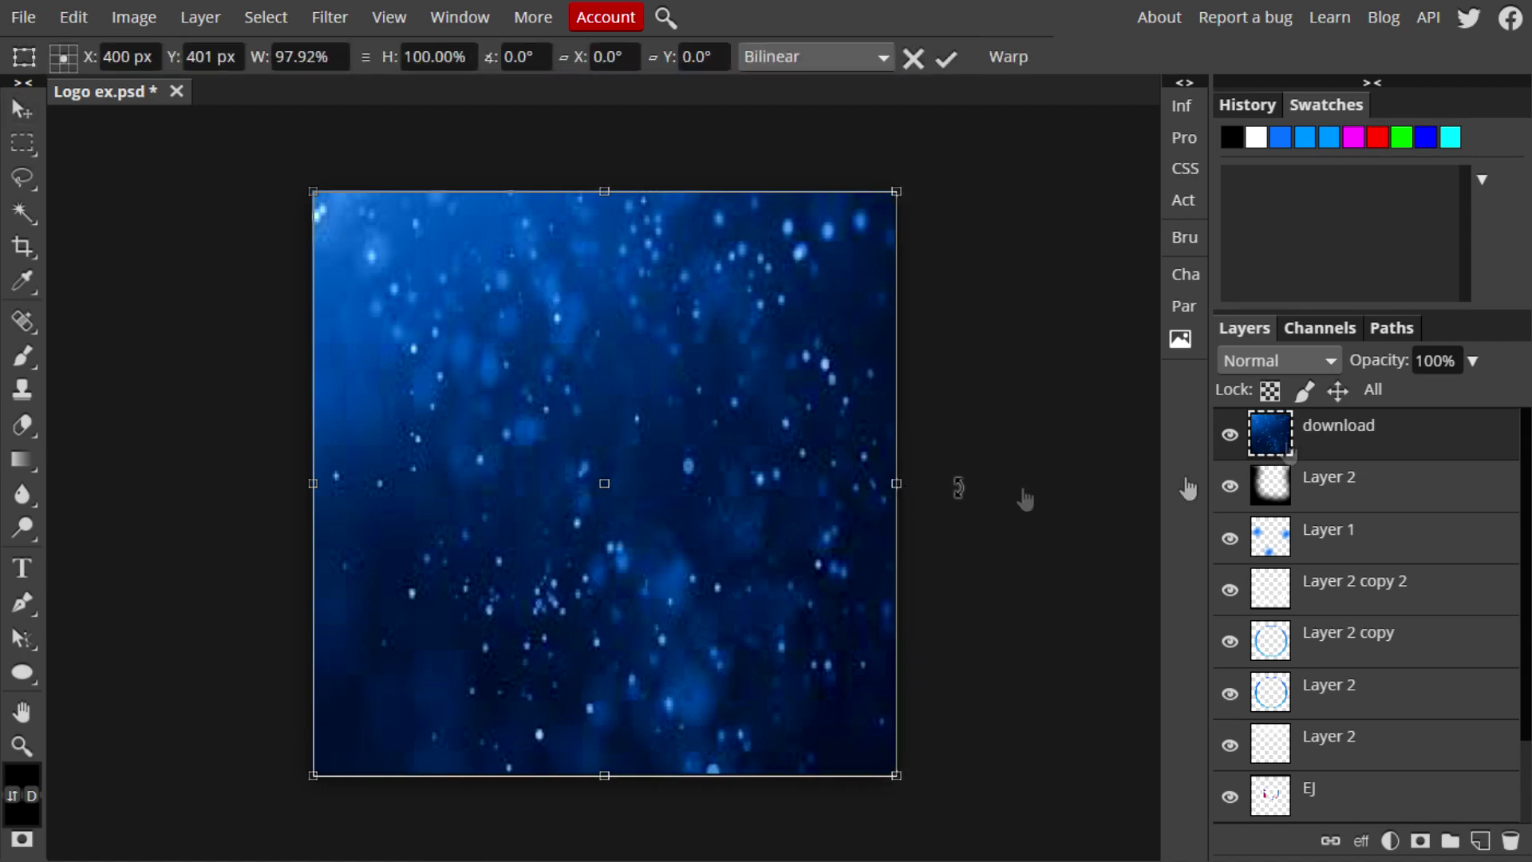
key("Return")
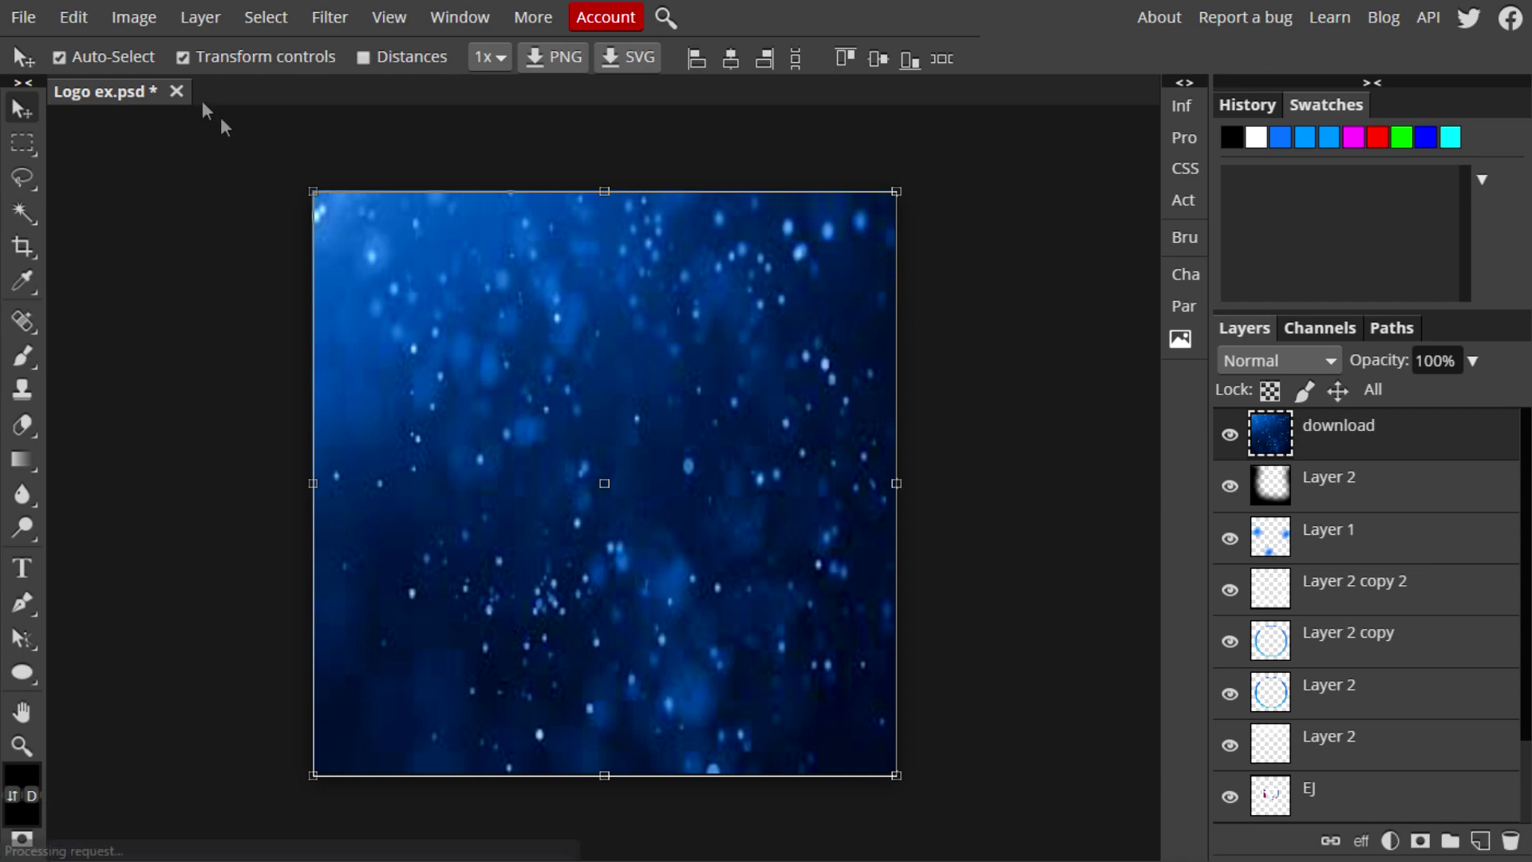
left_click(145, 19)
mouse_move(180, 51)
left_click(436, 241)
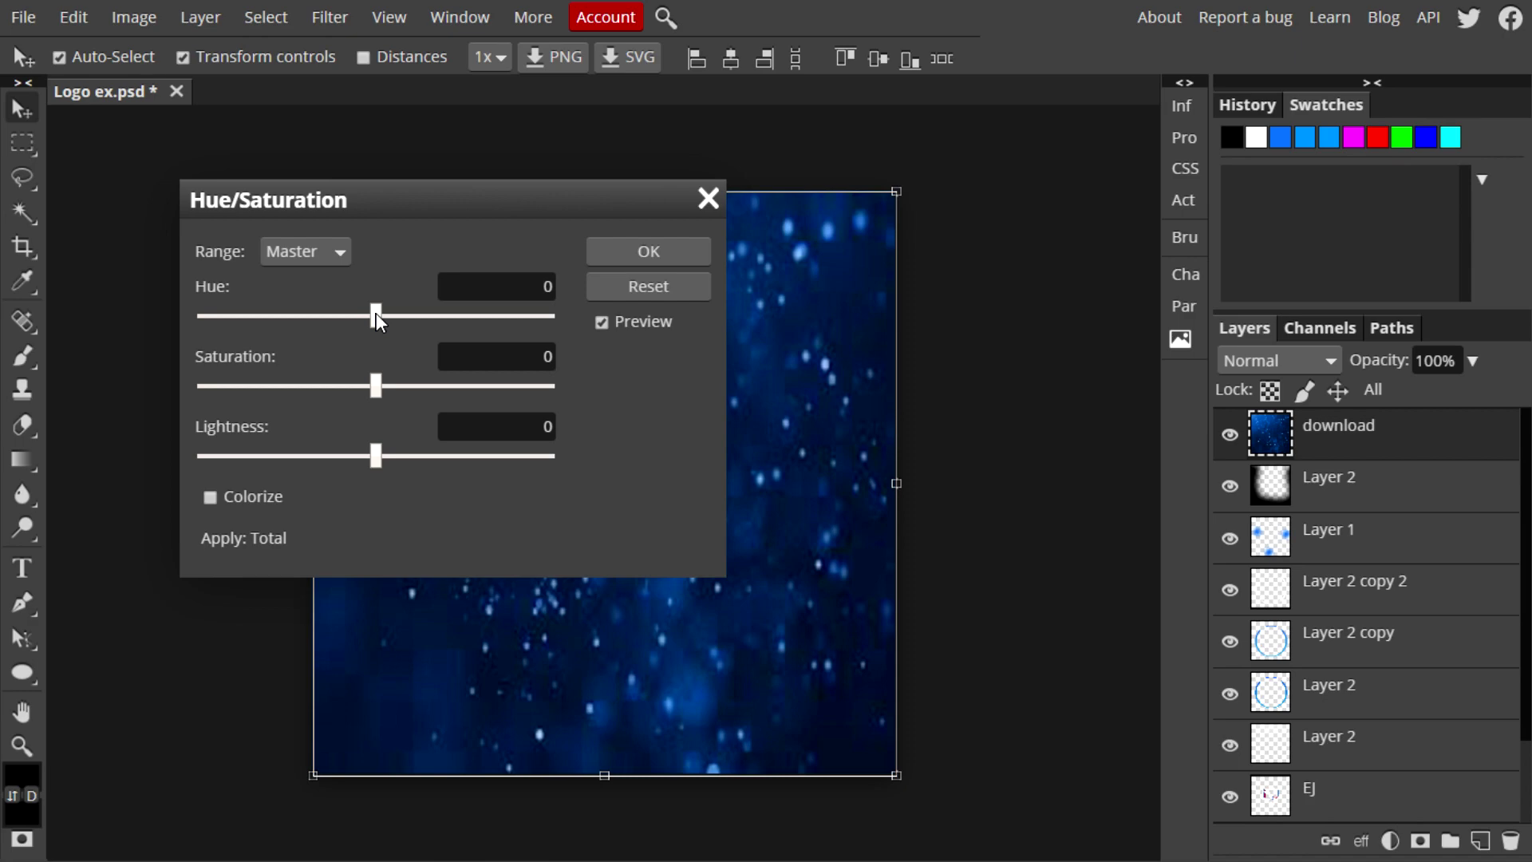
left_click_drag(423, 209, 1162, 112)
left_click_drag(1098, 238, 1139, 232)
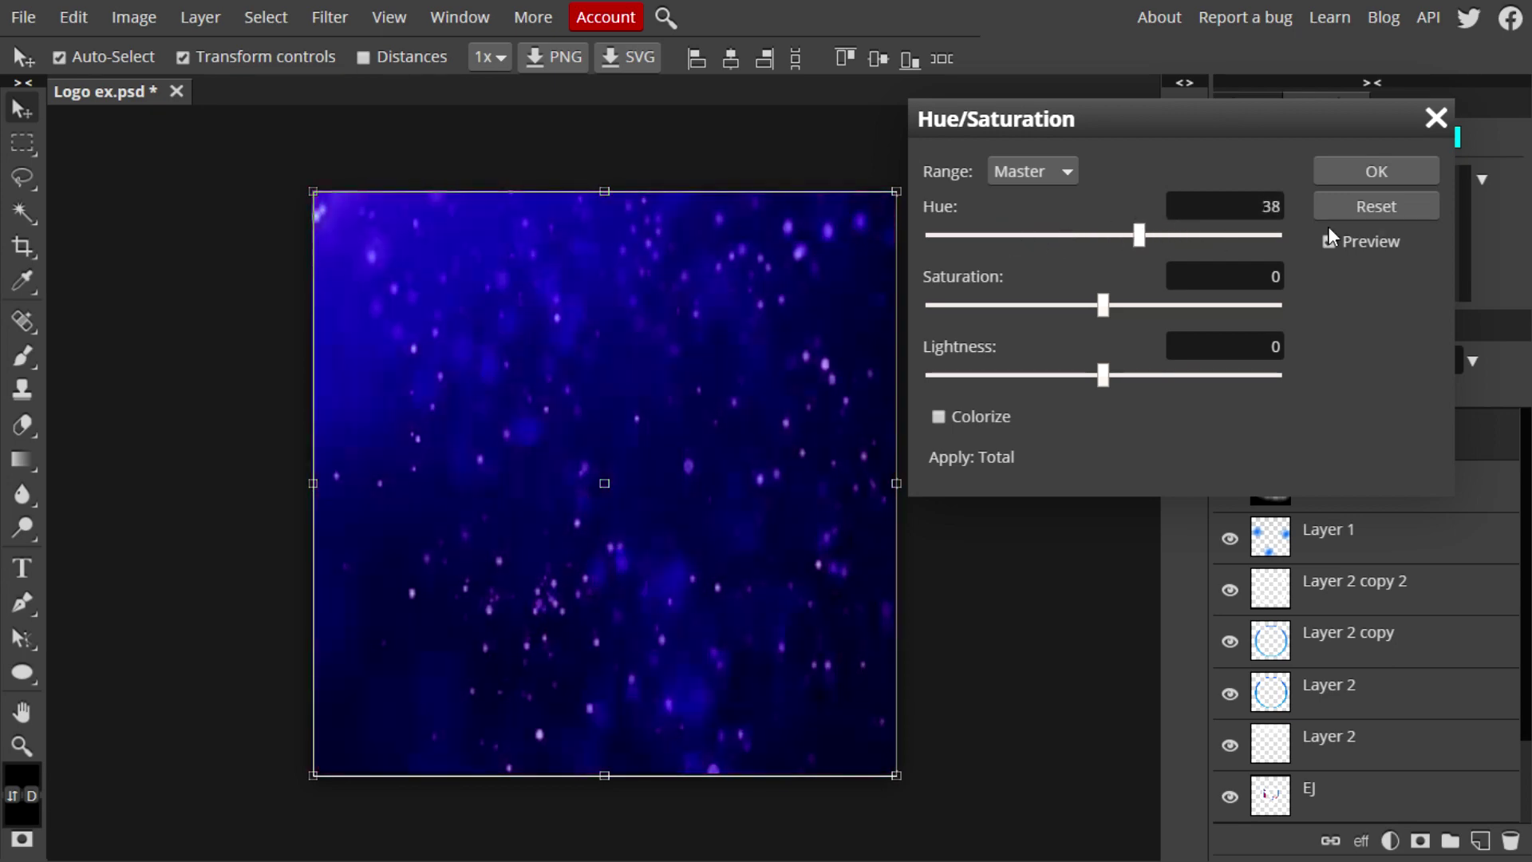
left_click(1392, 205)
left_click(1435, 118)
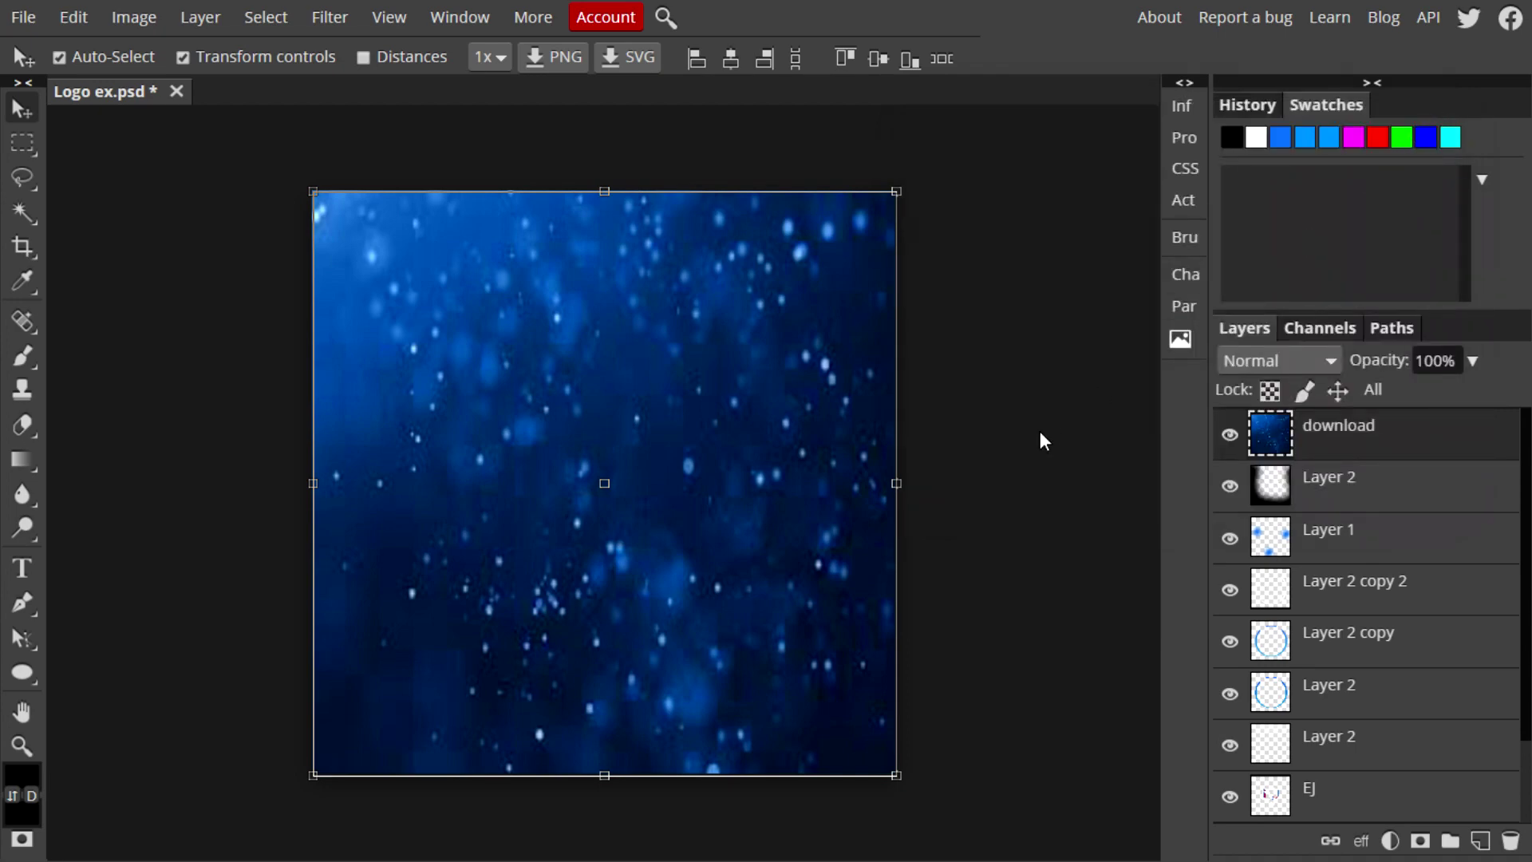
Set the download layer's blend mode to Color Dodge and reduce its opacity to 59%
left_click(1289, 363)
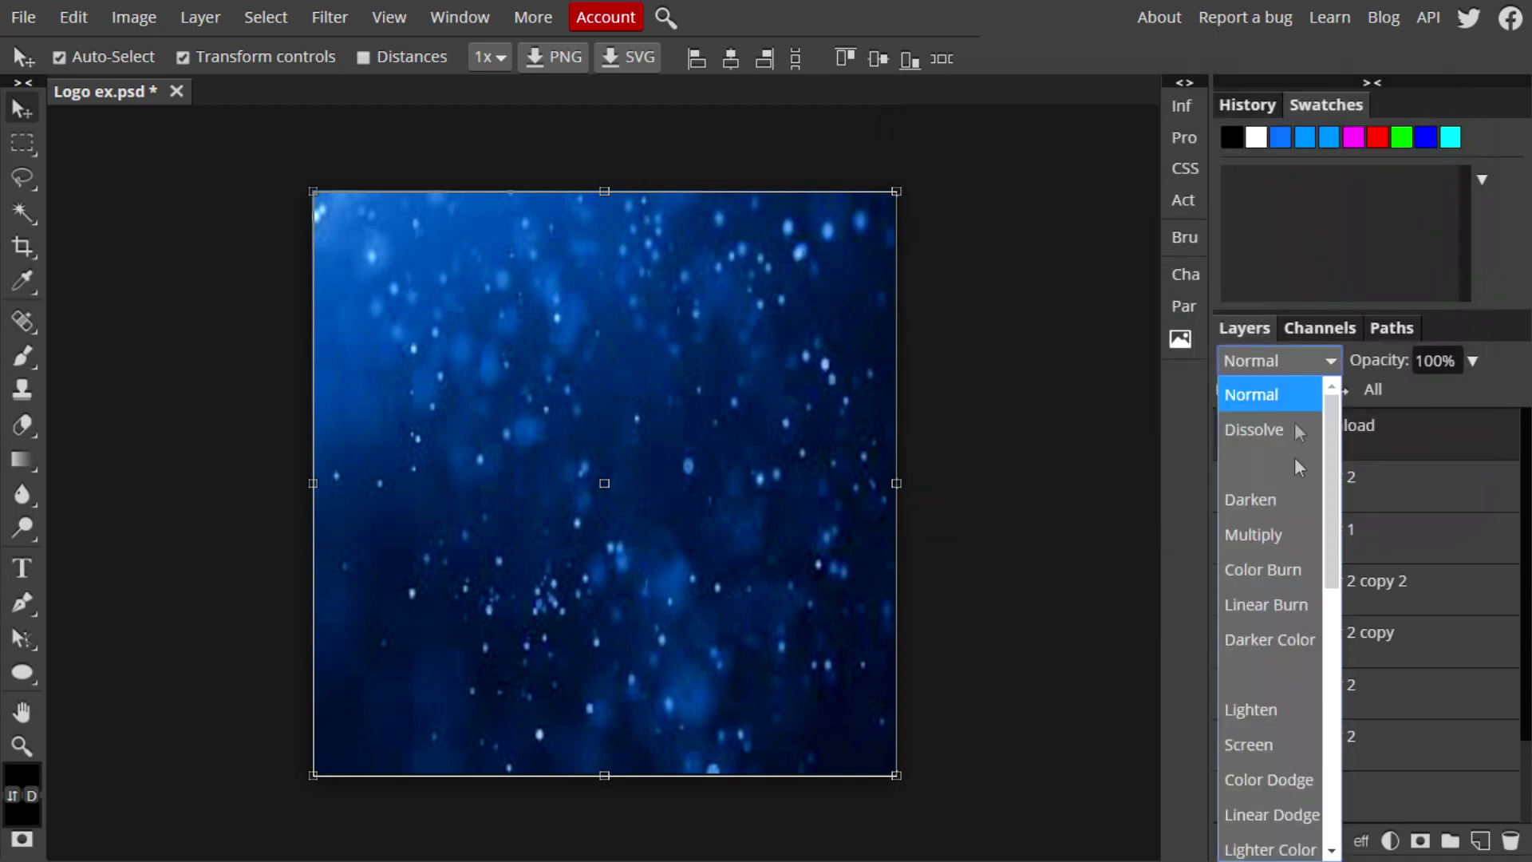
left_click(1281, 780)
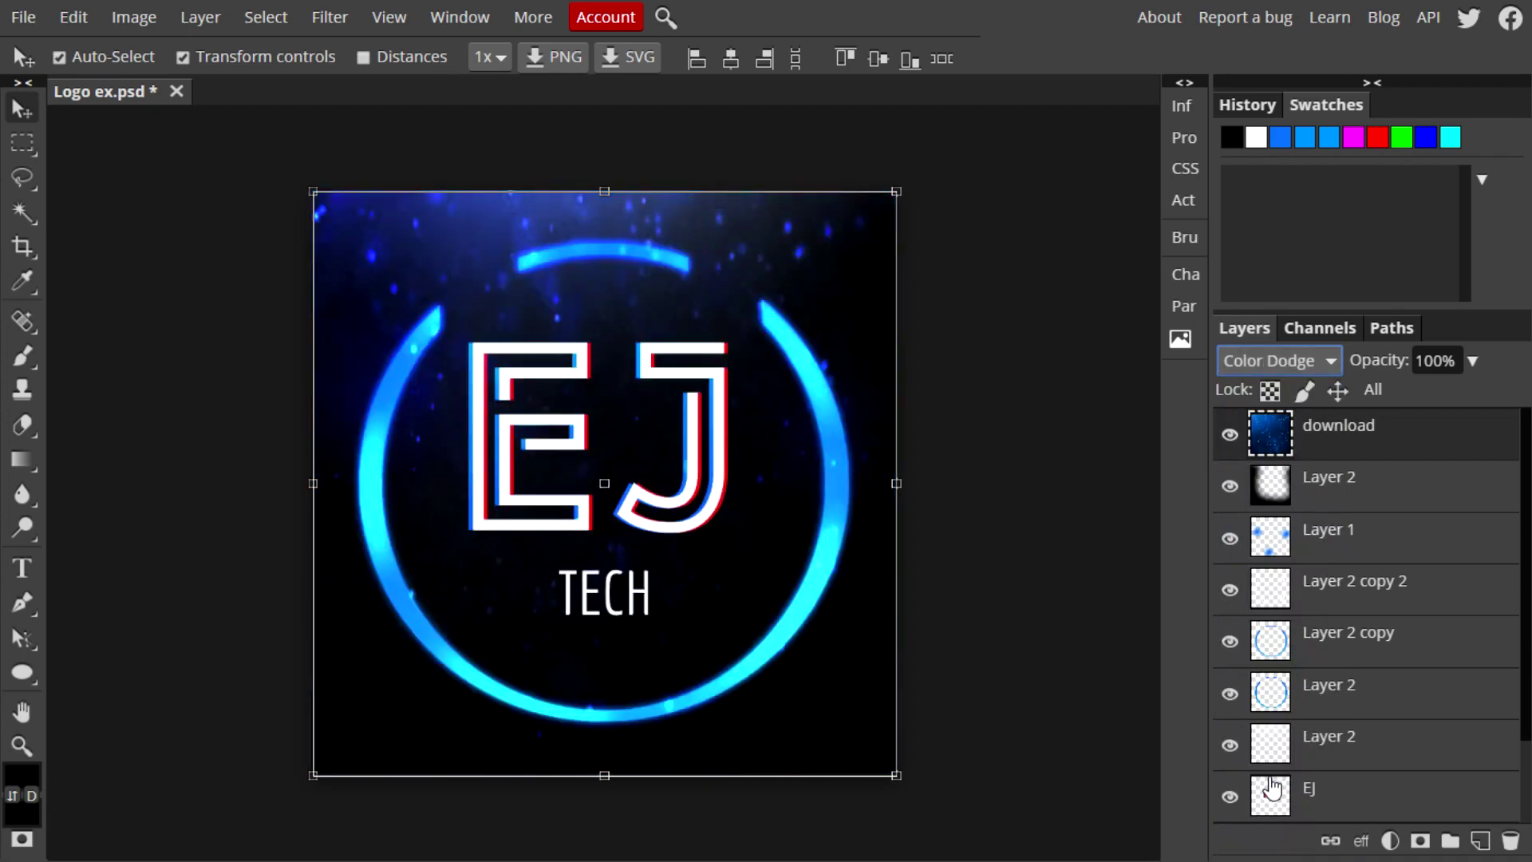
left_click(1338, 451)
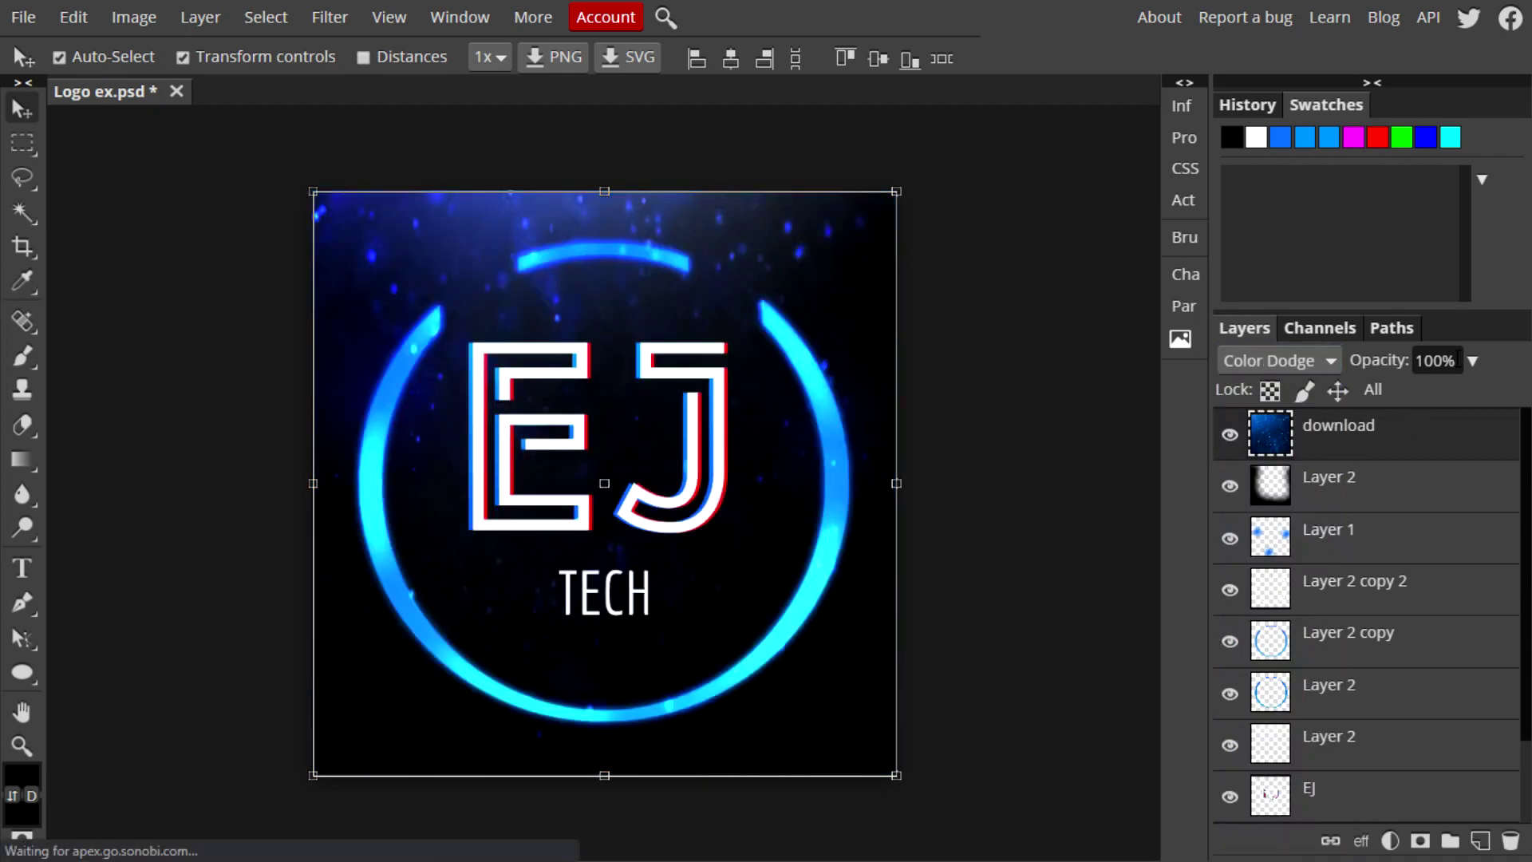
left_click(1473, 361)
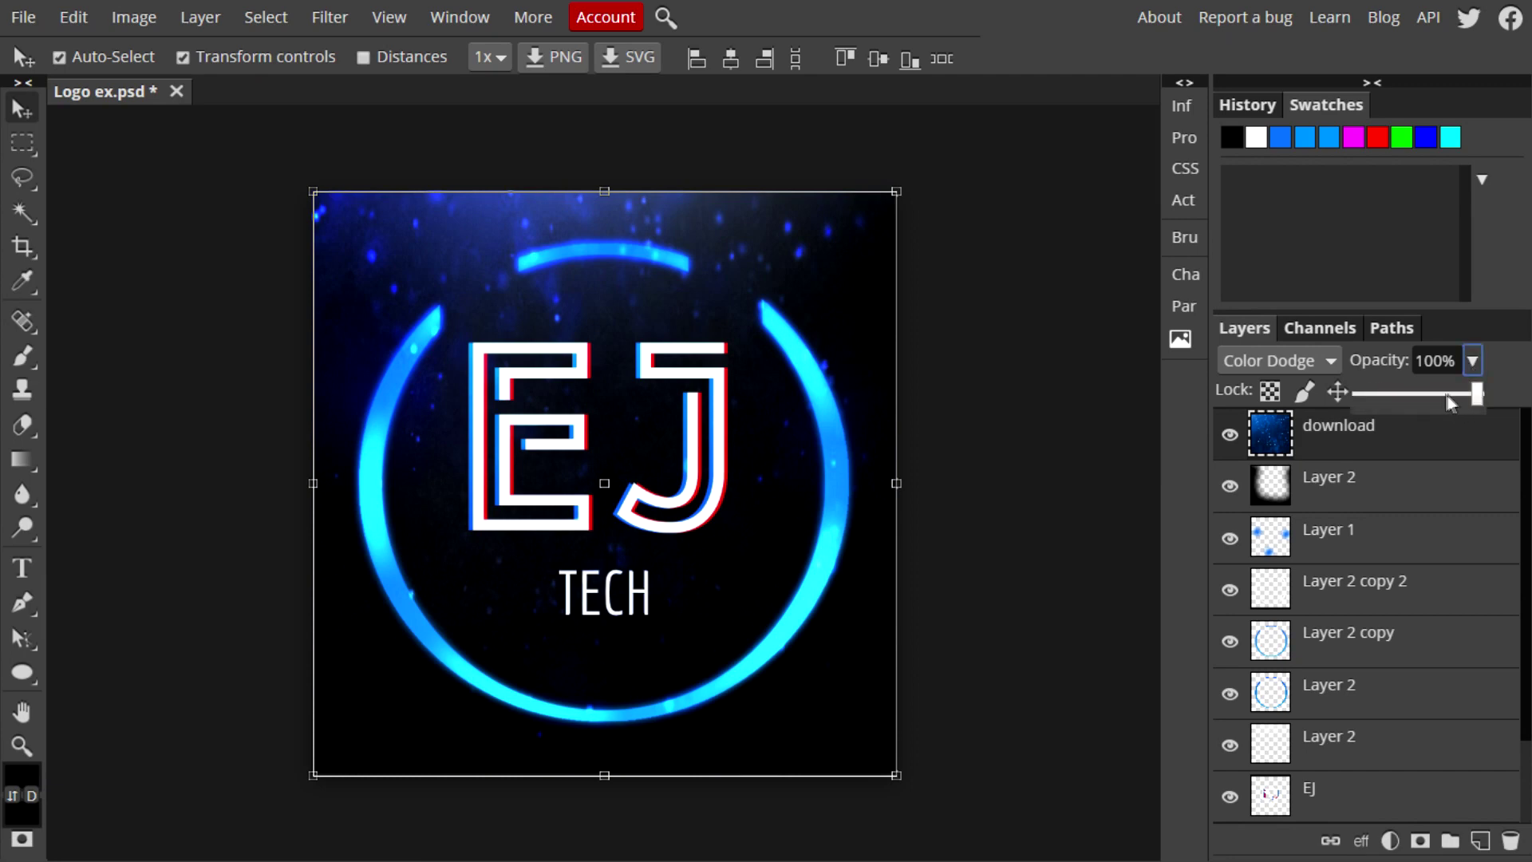
left_click(1409, 382)
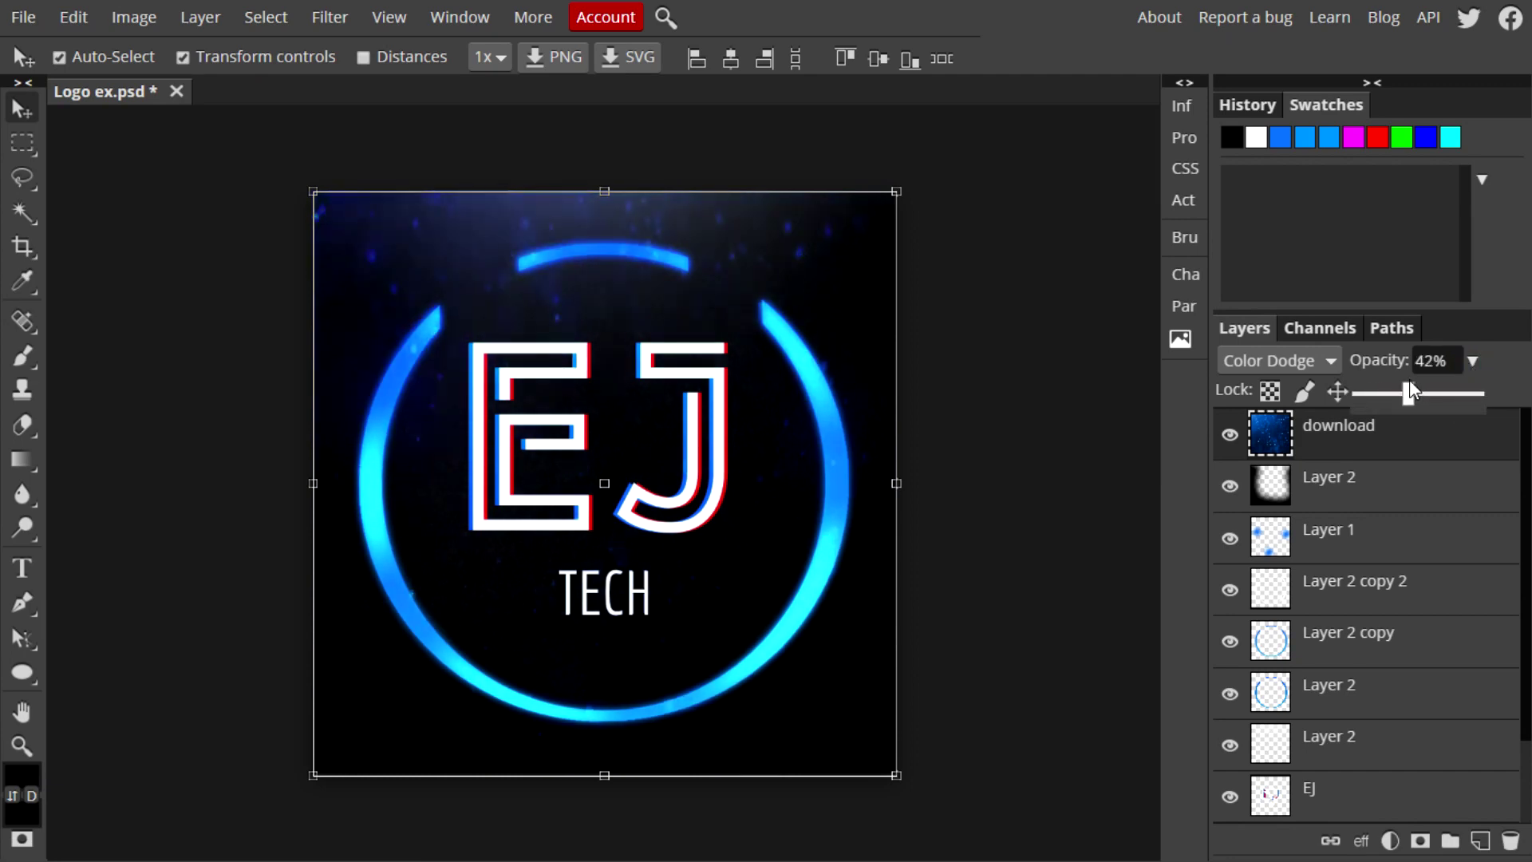
left_click_drag(1409, 380, 1407, 380)
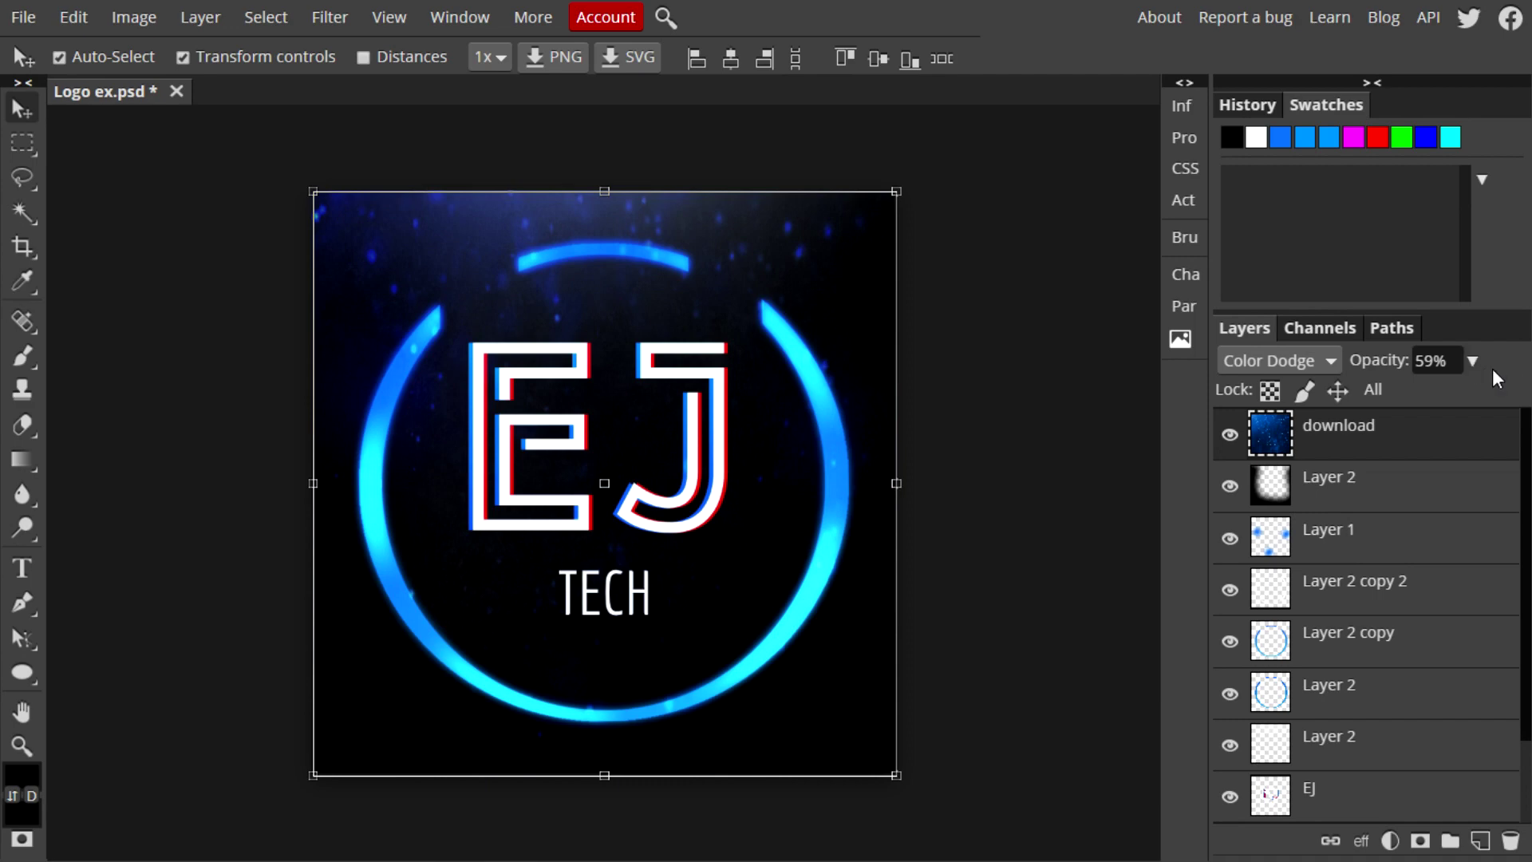
Add an empty layer directly above Layer 1 and set the foreground colour to white (ffffff)
left_click(1382, 543)
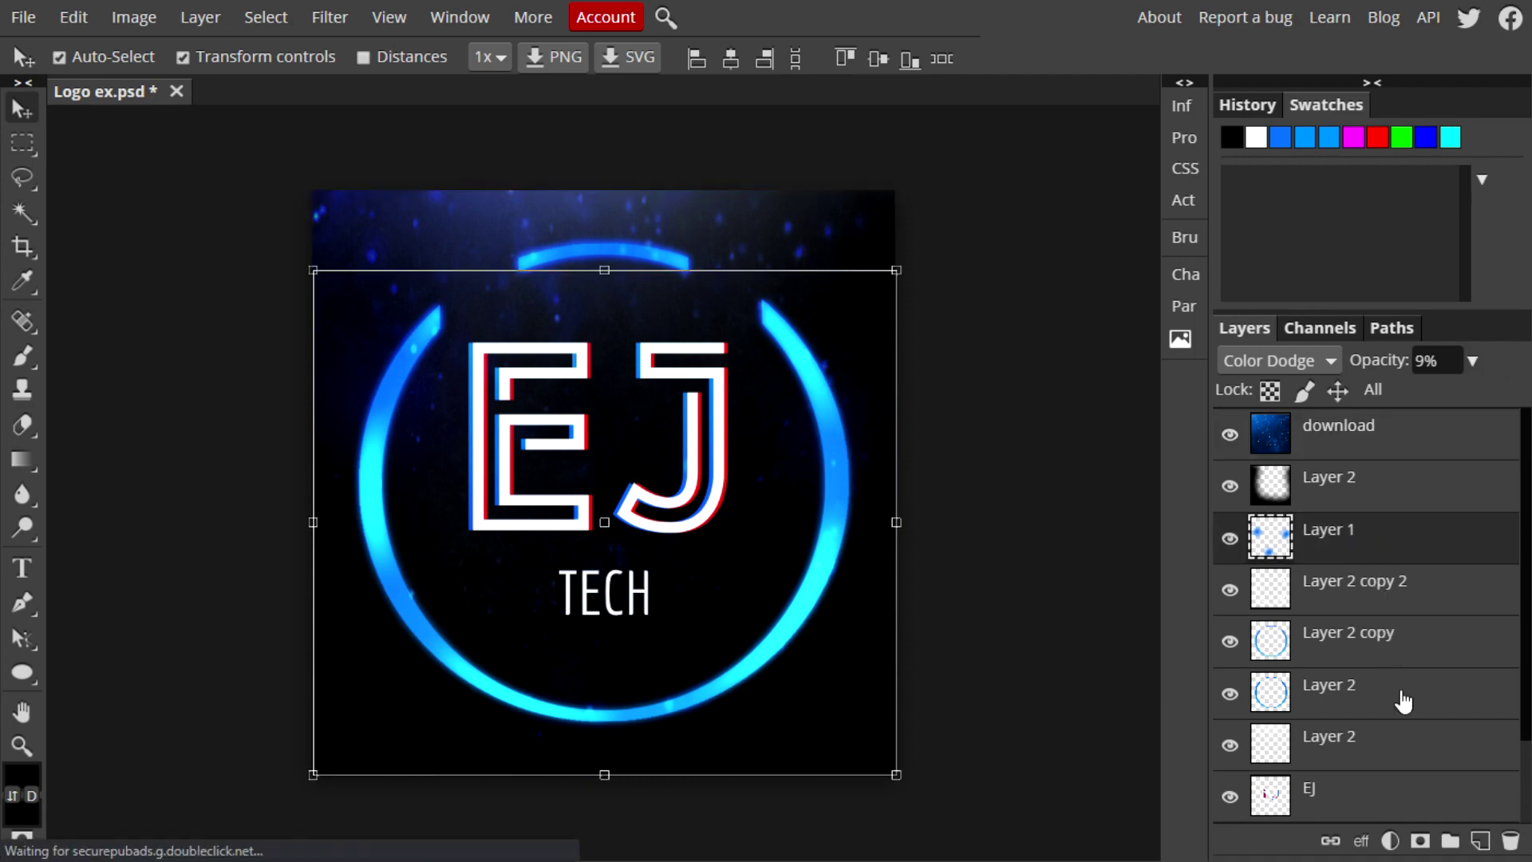
left_click(1481, 841)
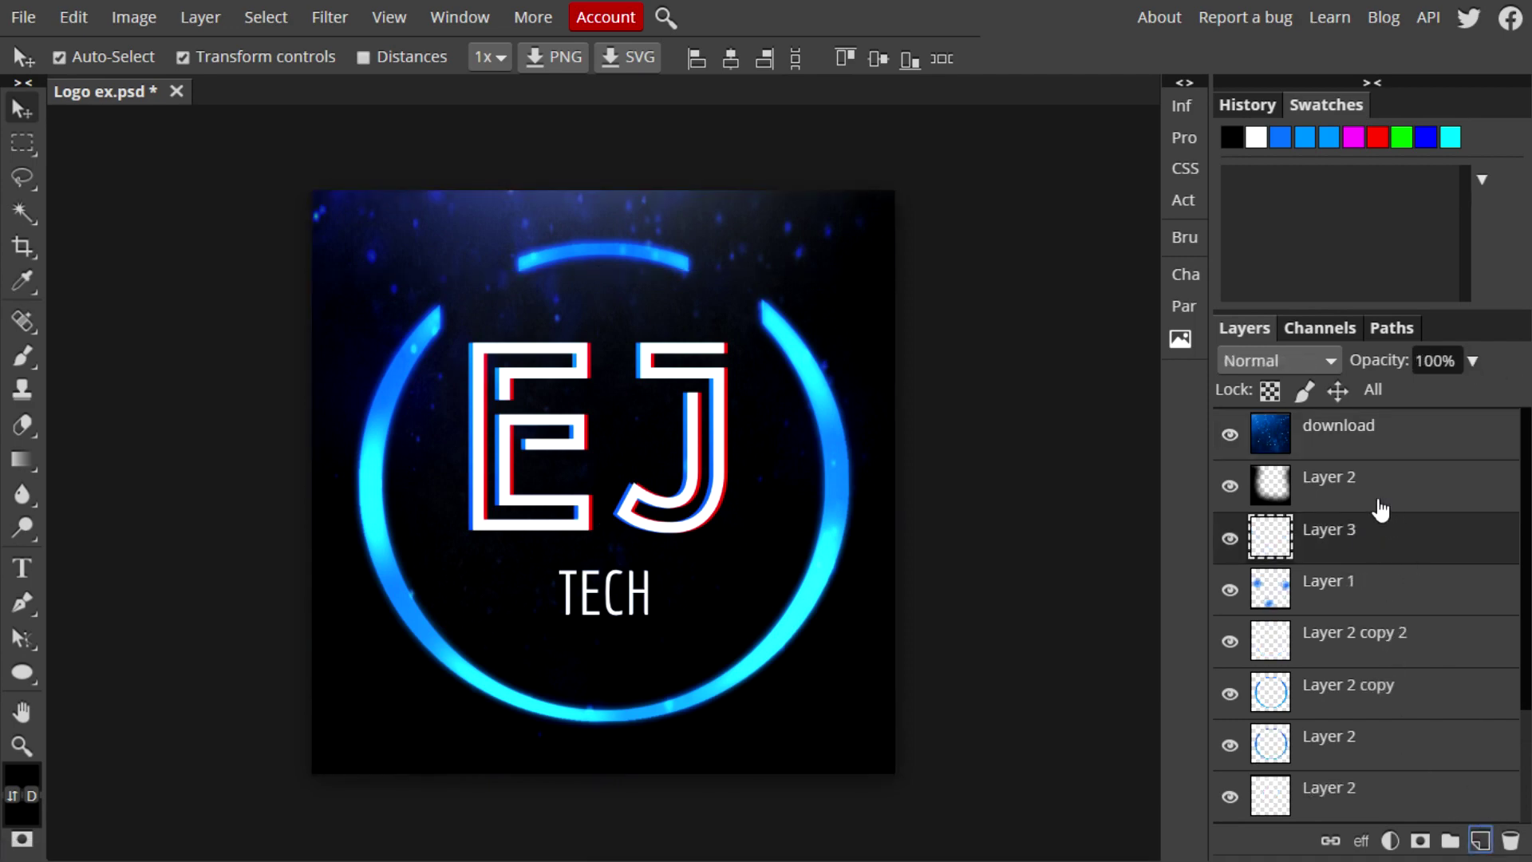
left_click(18, 778)
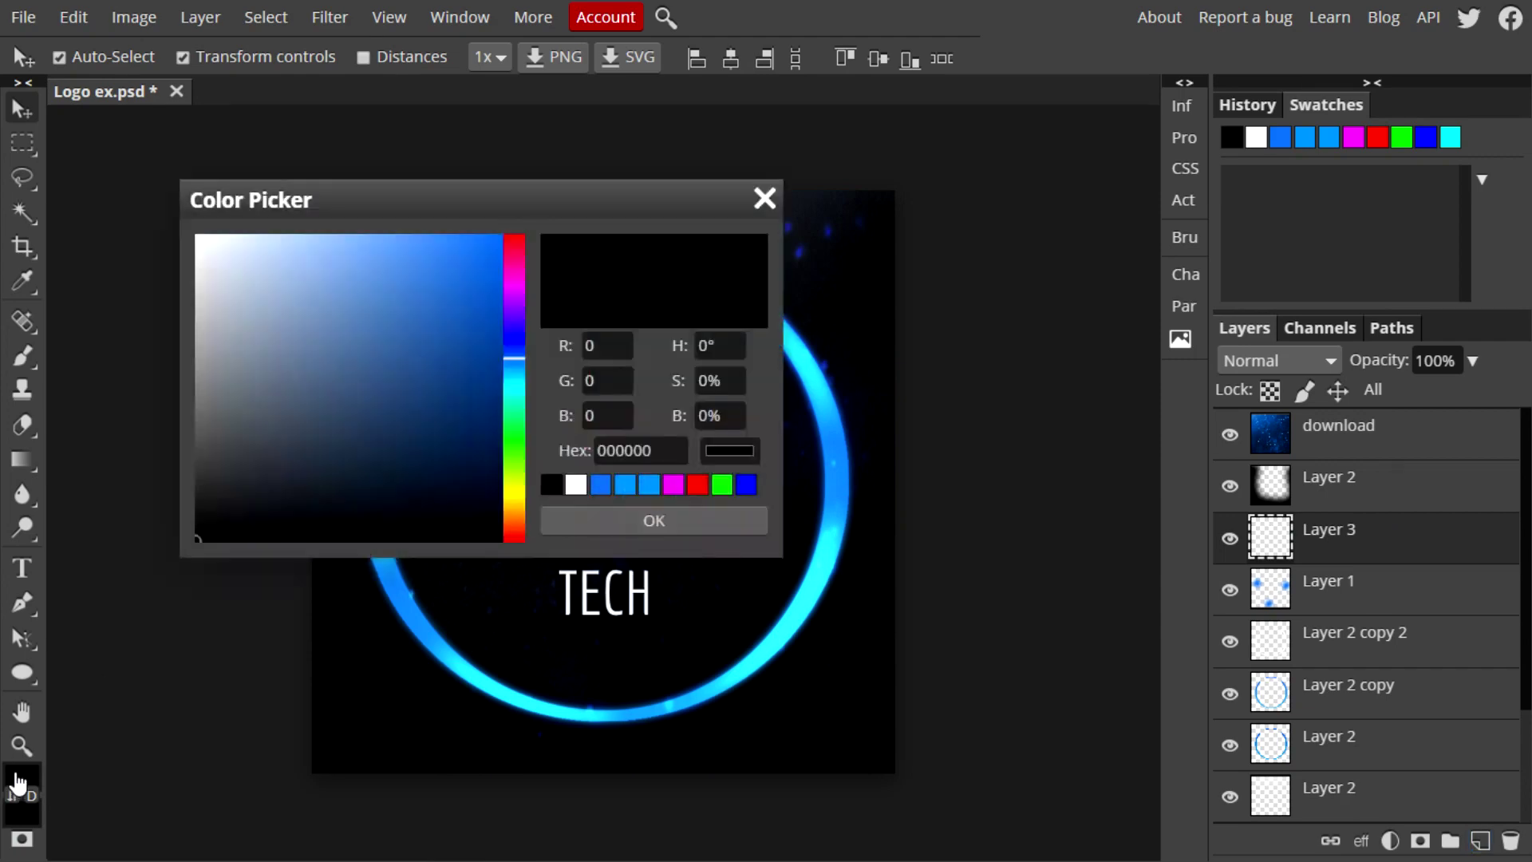
left_click_drag(298, 417, 130, 155)
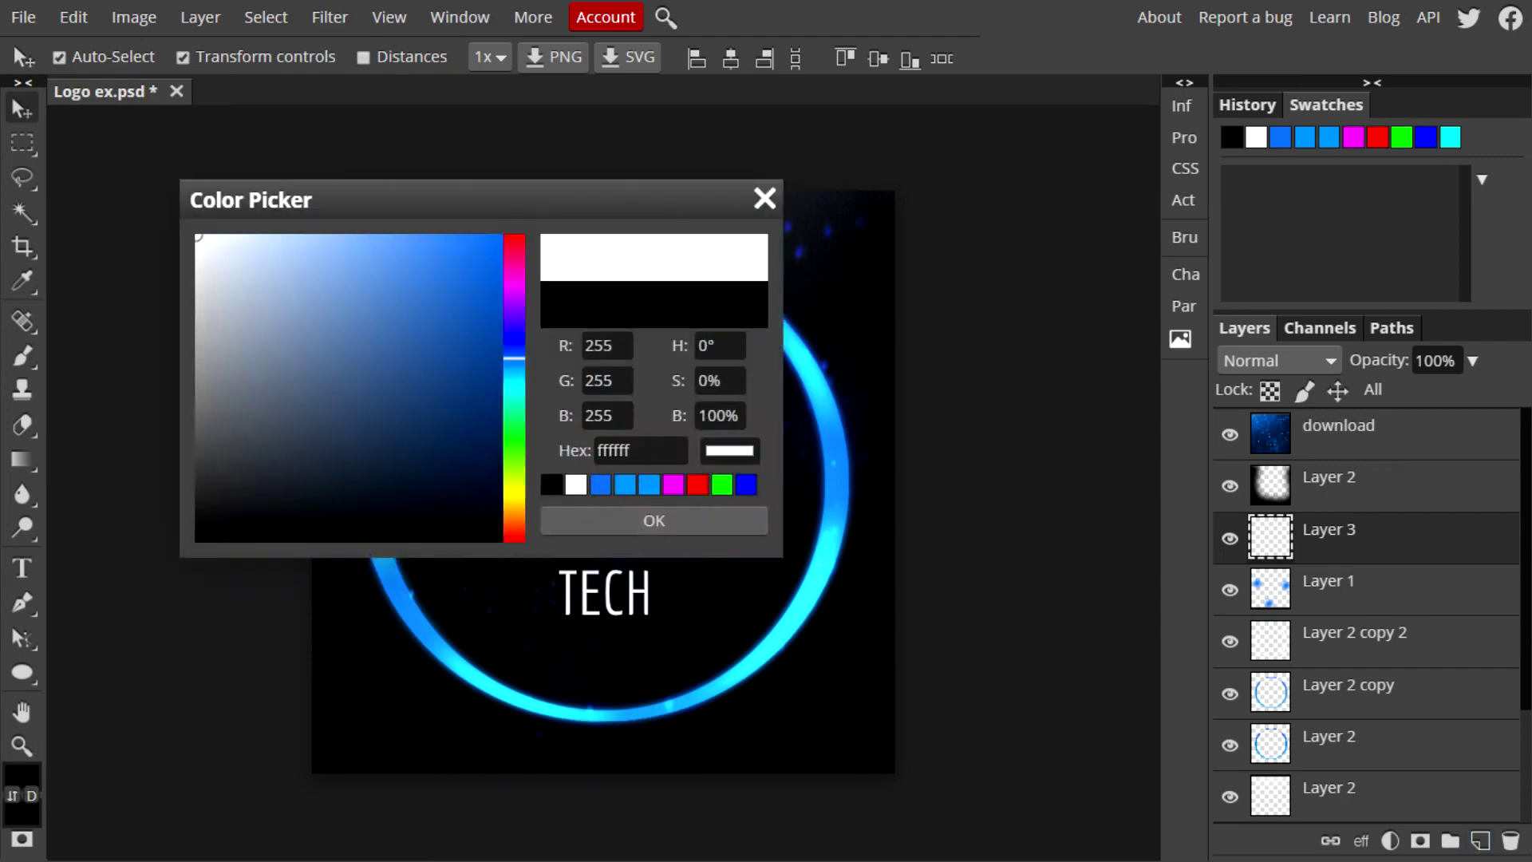
left_click(651, 527)
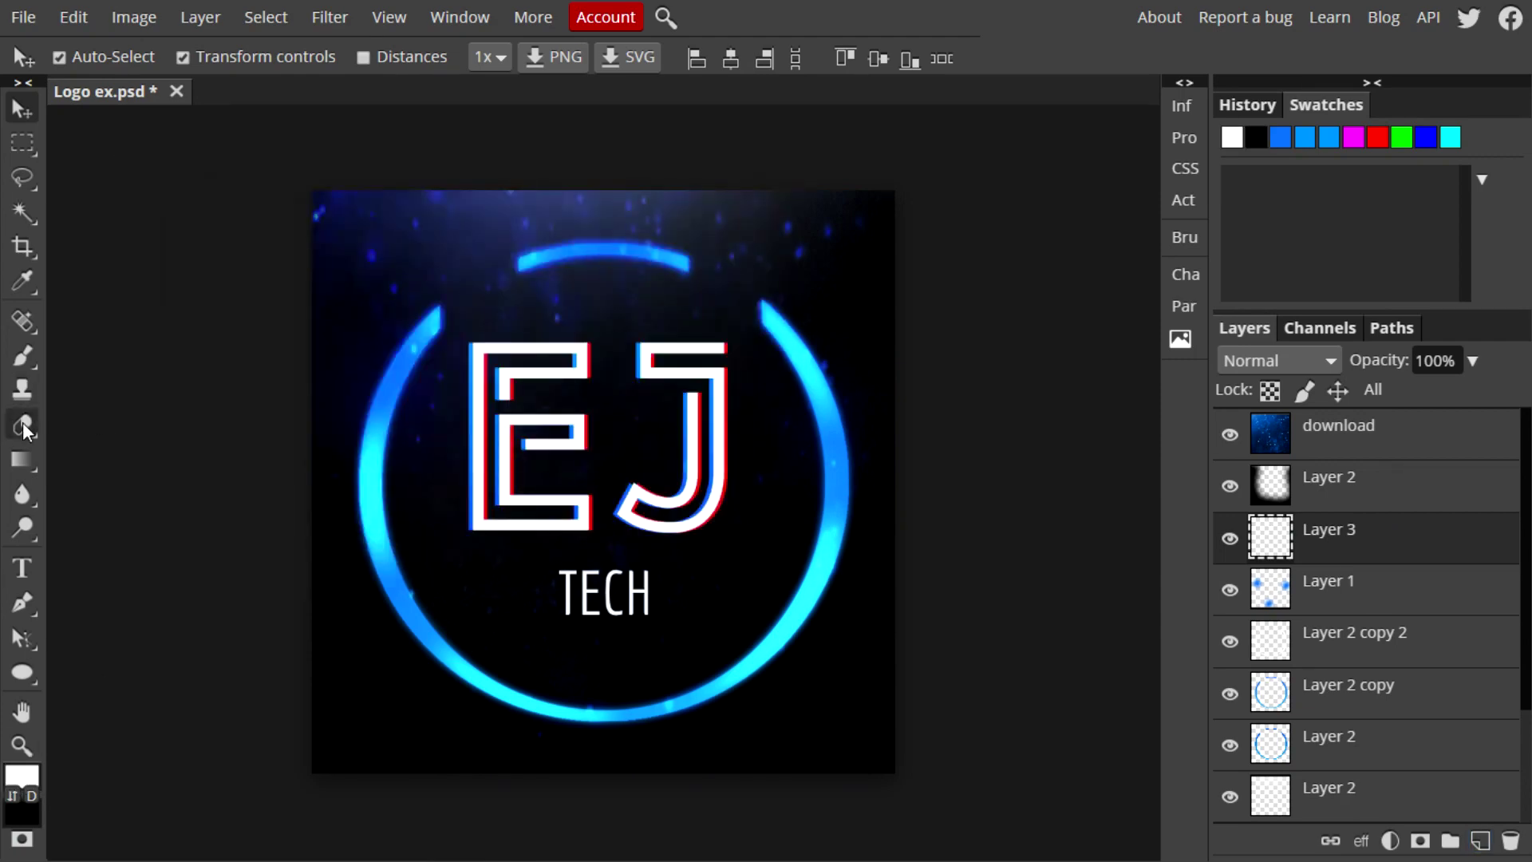
Paint five white glow spots on the blue ring, two left, one bottom and two right, using an 81 px brush at 0% hardness
left_click(24, 356)
left_click(88, 56)
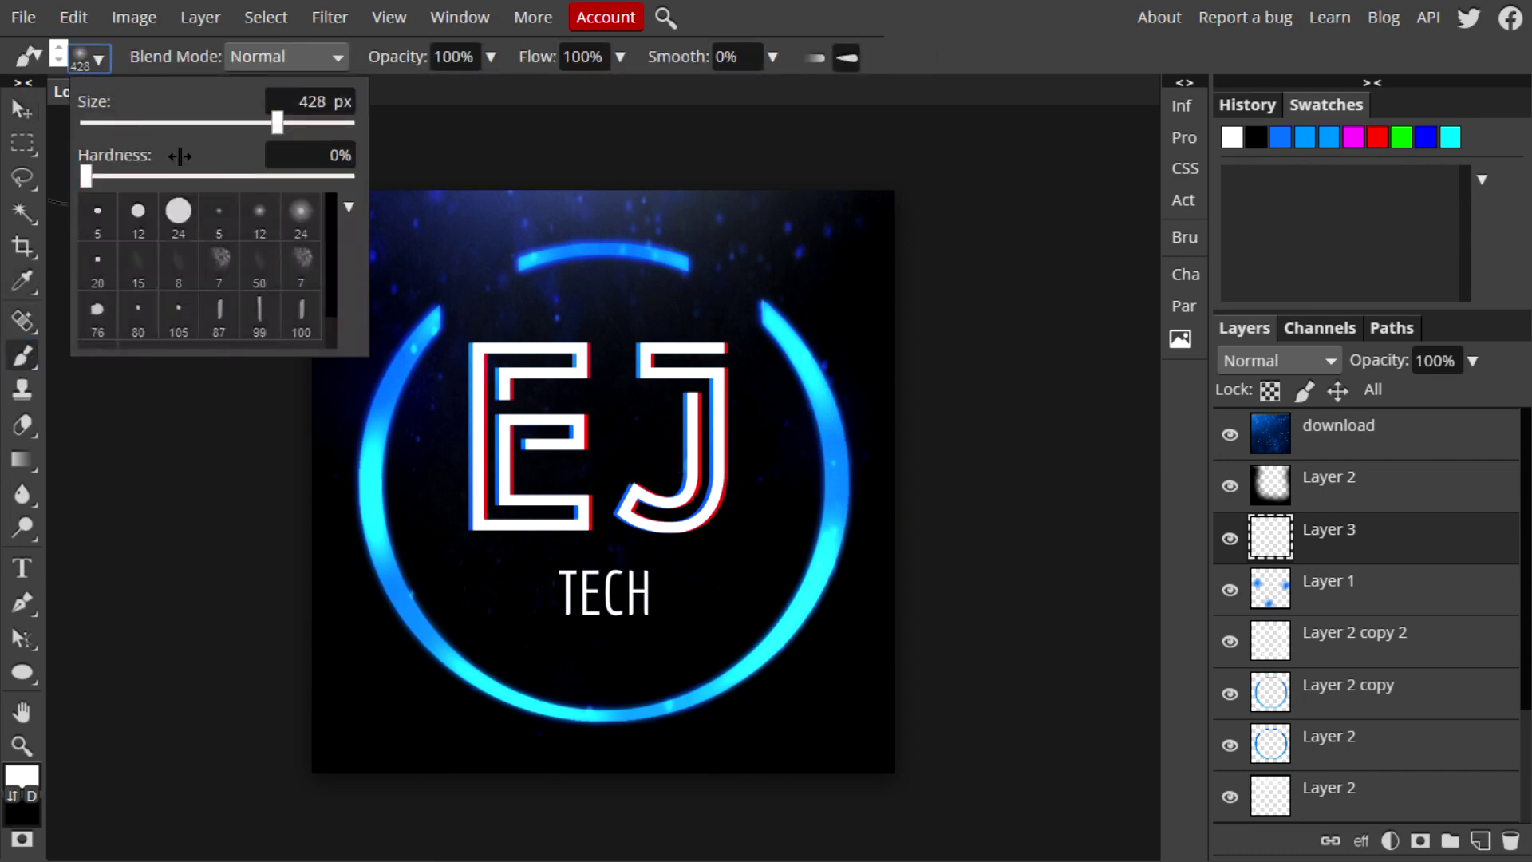
left_click(188, 122)
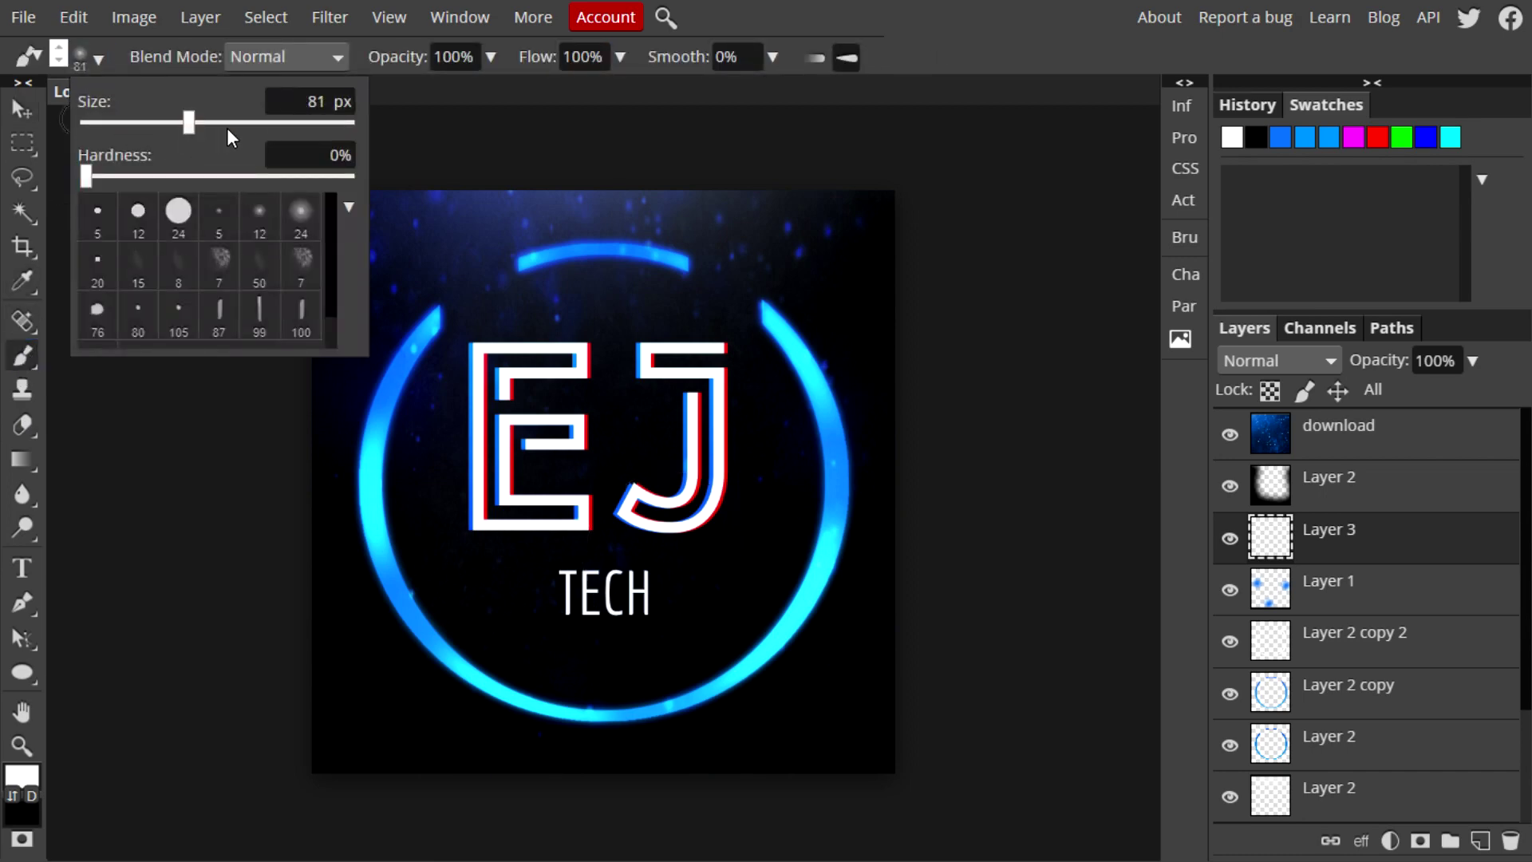
left_click(382, 479)
left_click(403, 595)
left_click(397, 370)
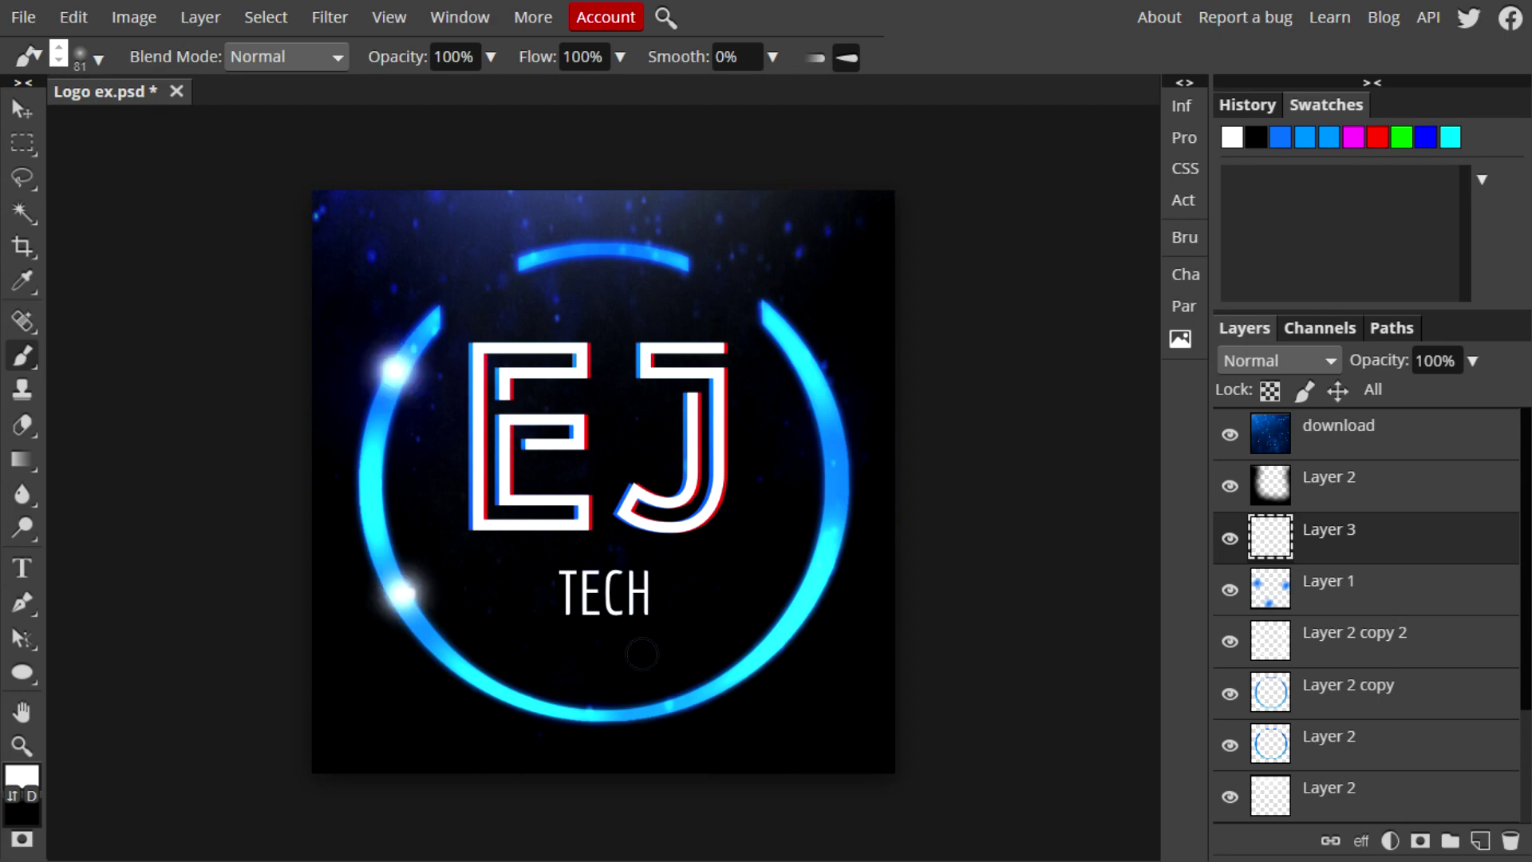
left_click(778, 315)
left_click(603, 717)
left_click(841, 500)
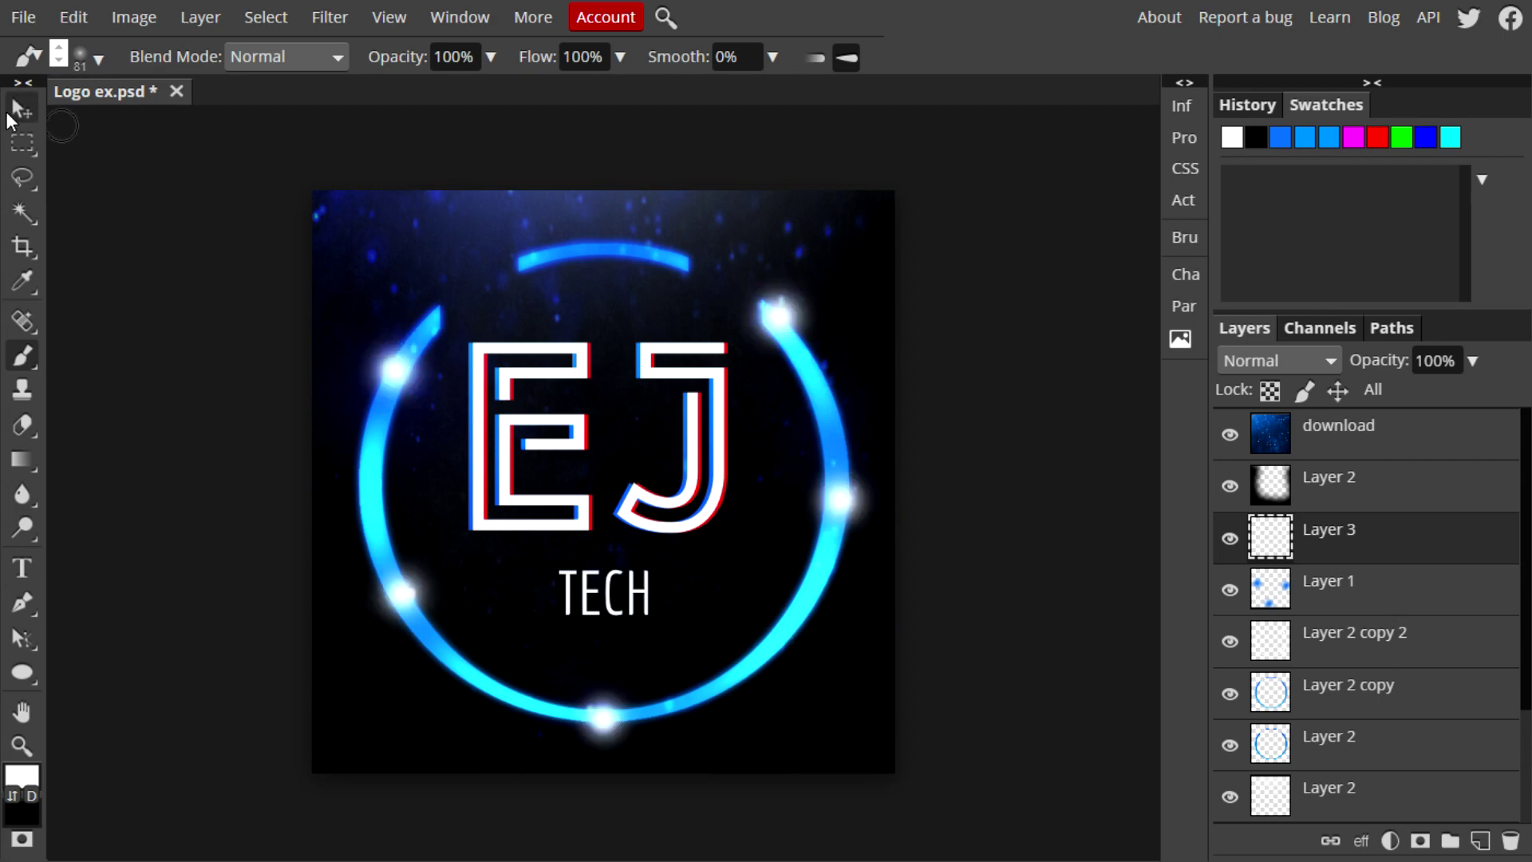
Set the glow-spot layer's blend mode to Color Dodge and lower its opacity so the spots become very faint
left_click(21, 109)
left_click(1279, 360)
left_click(1285, 778)
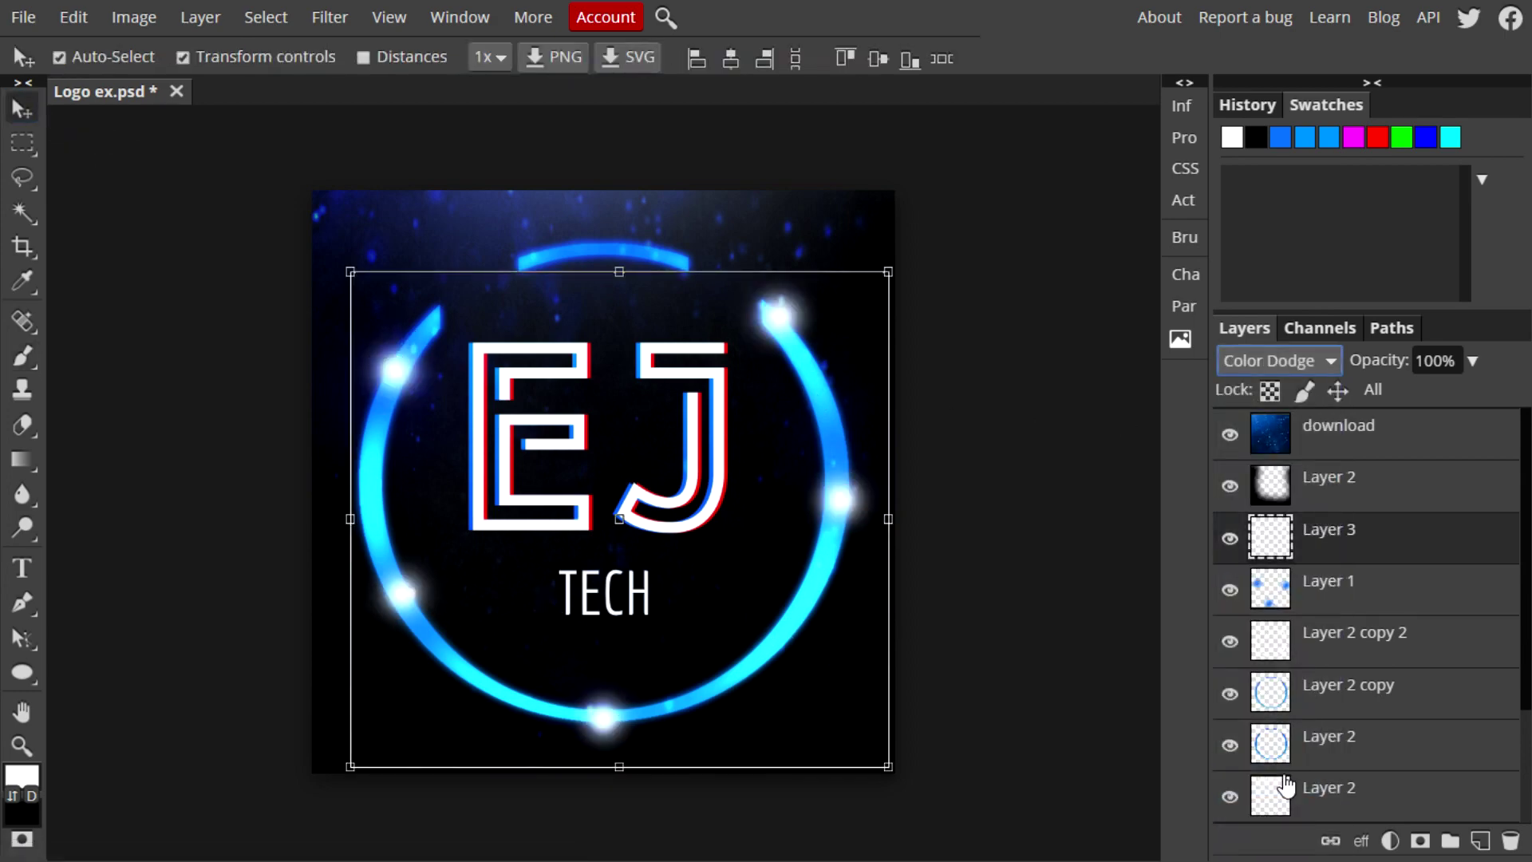
left_click(1473, 361)
left_click_drag(1471, 392, 1414, 397)
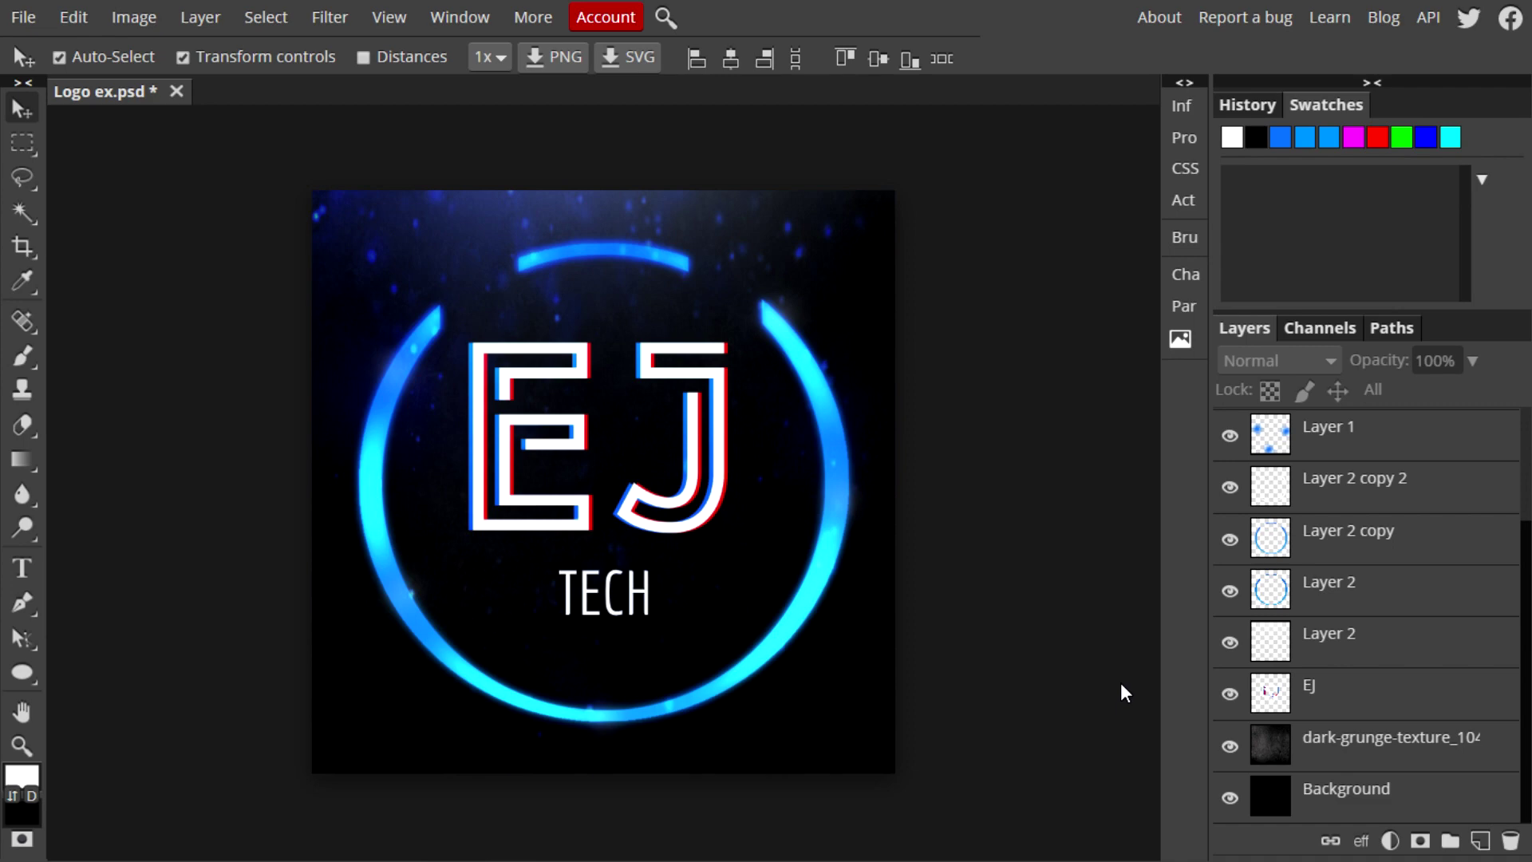
Save the project as Logo ex.psd and export the logo as an 800 × 800 px PNG at 100% quality
left_click(21, 17)
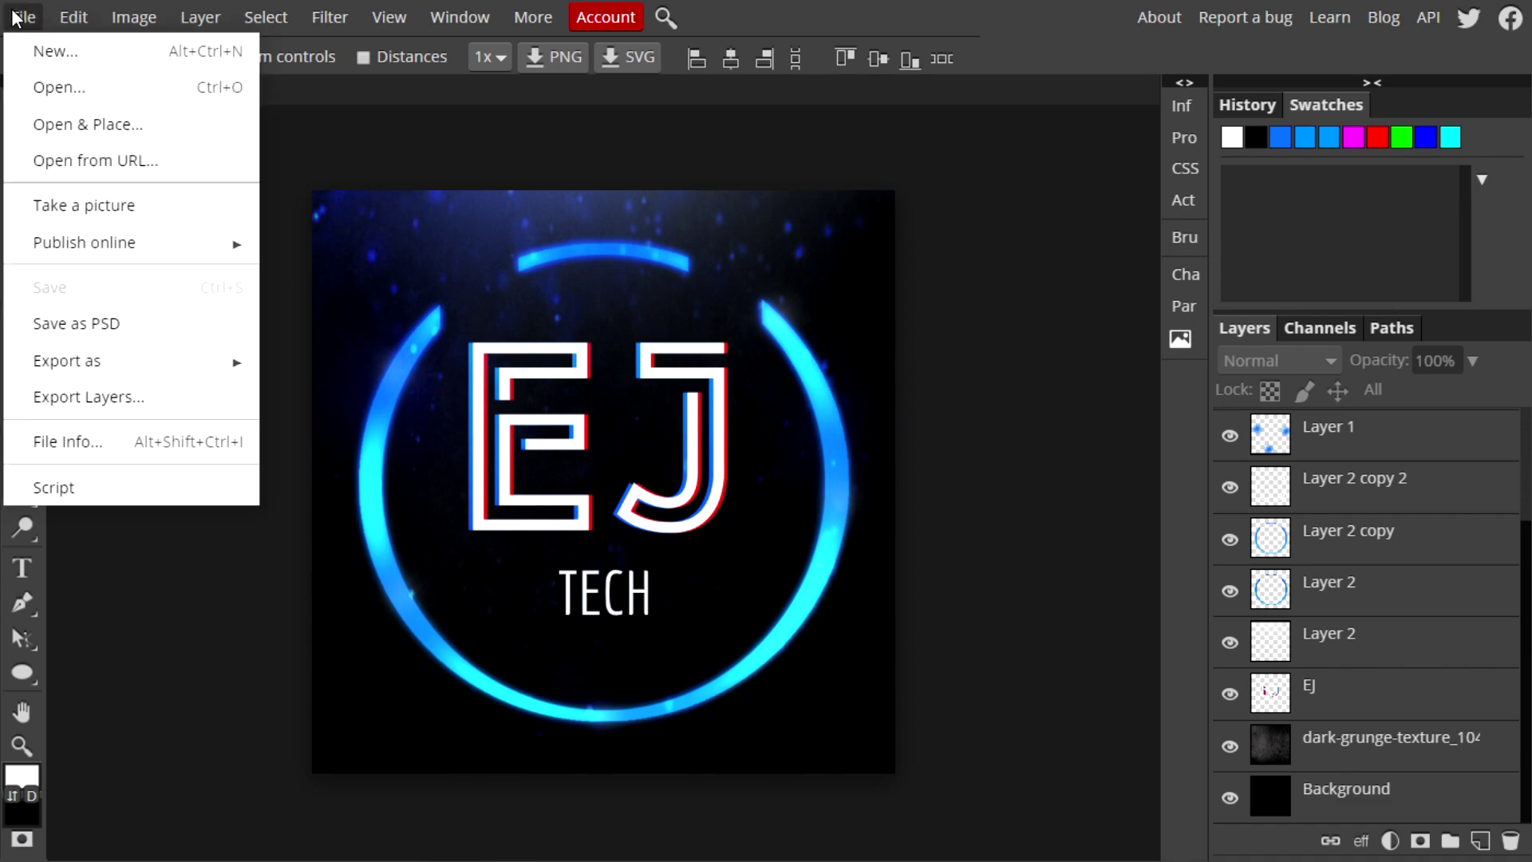
left_click(88, 324)
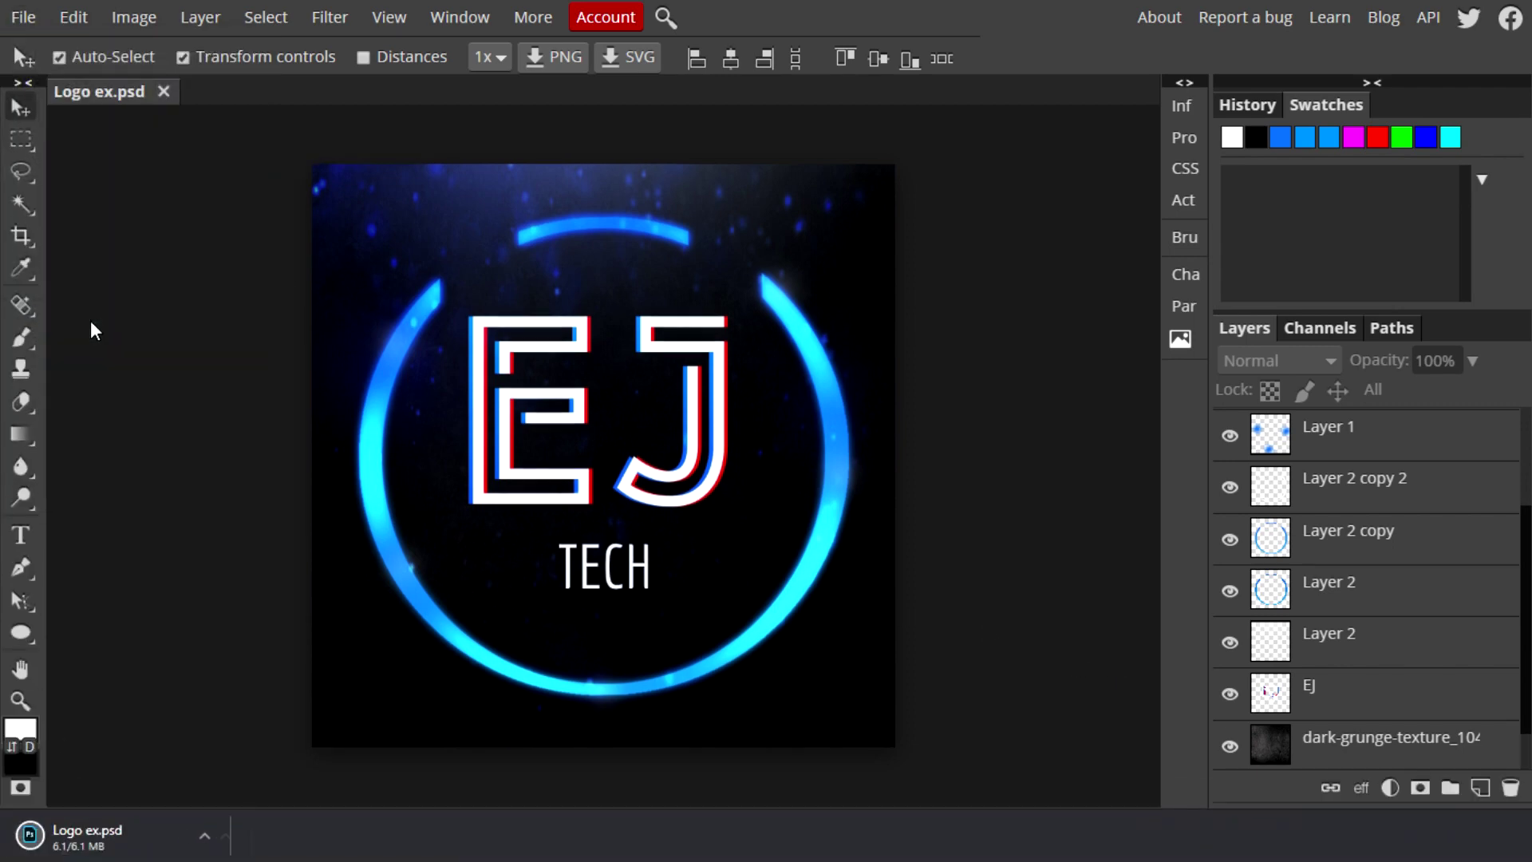
left_click(31, 16)
mouse_move(114, 360)
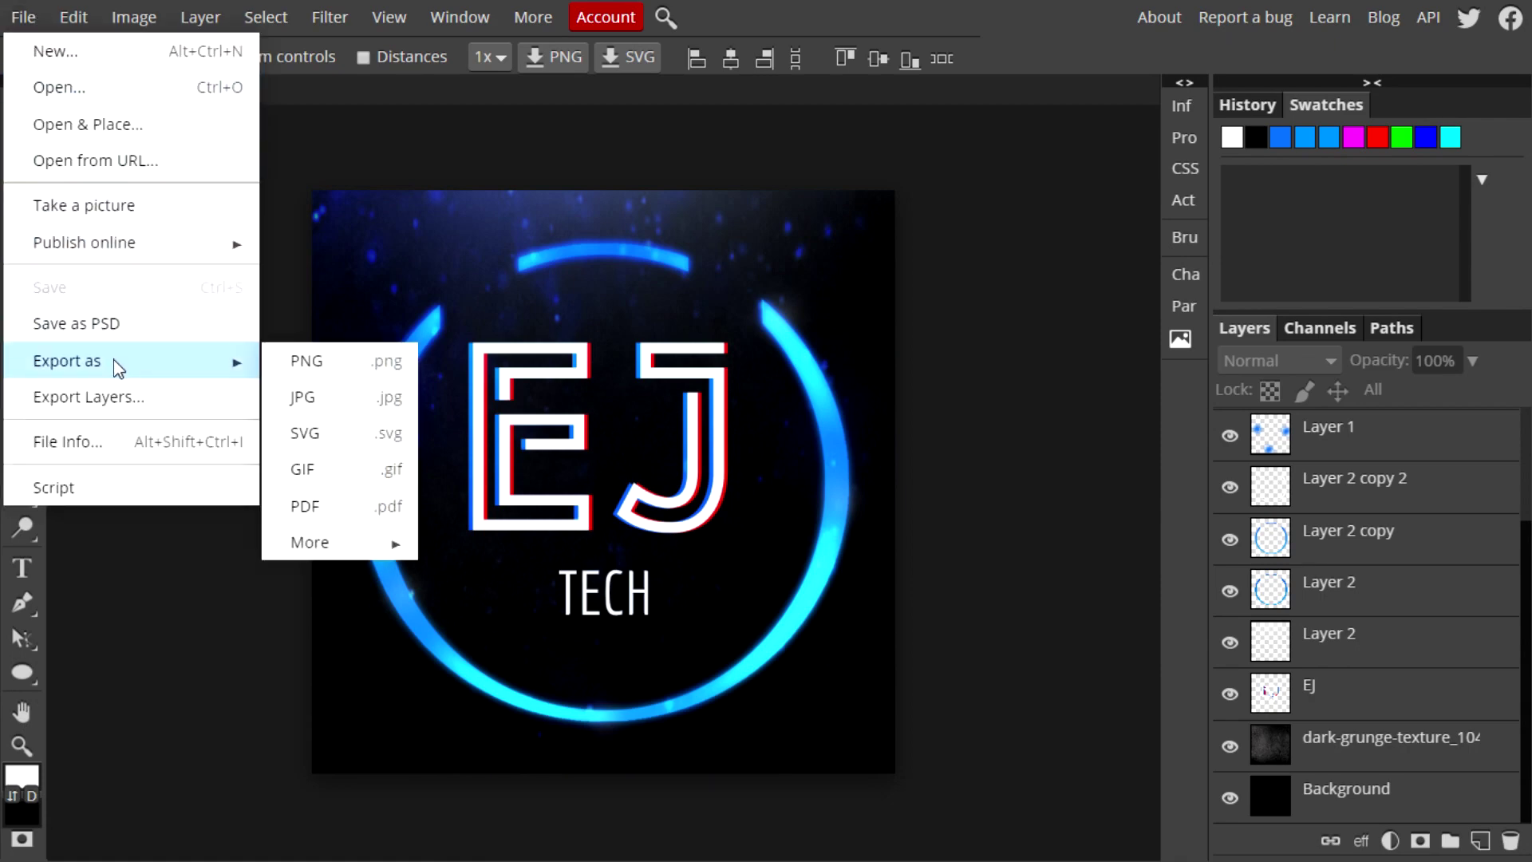
left_click(335, 366)
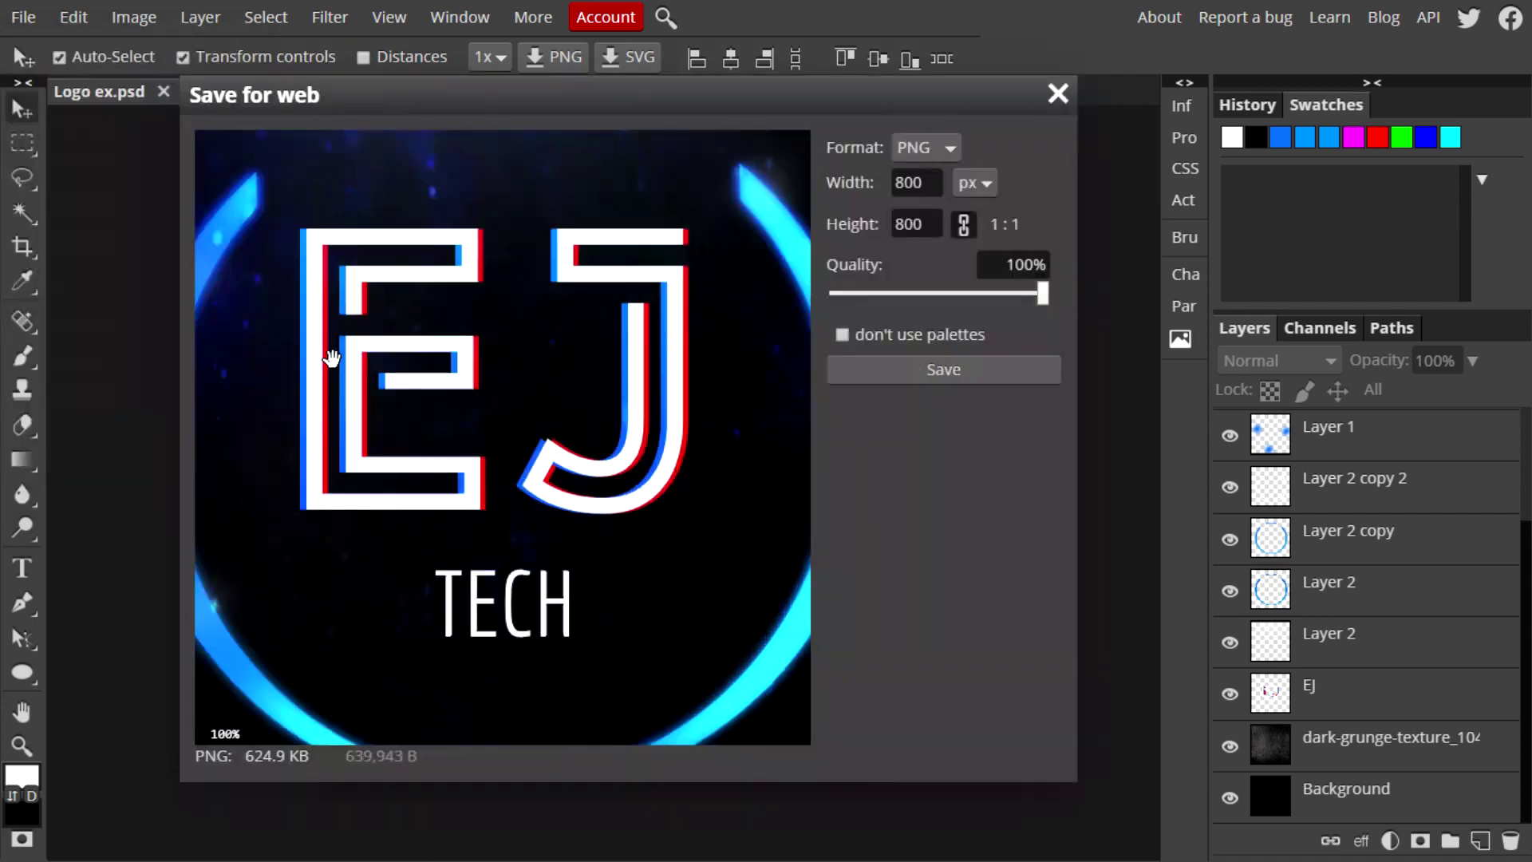
left_click(936, 370)
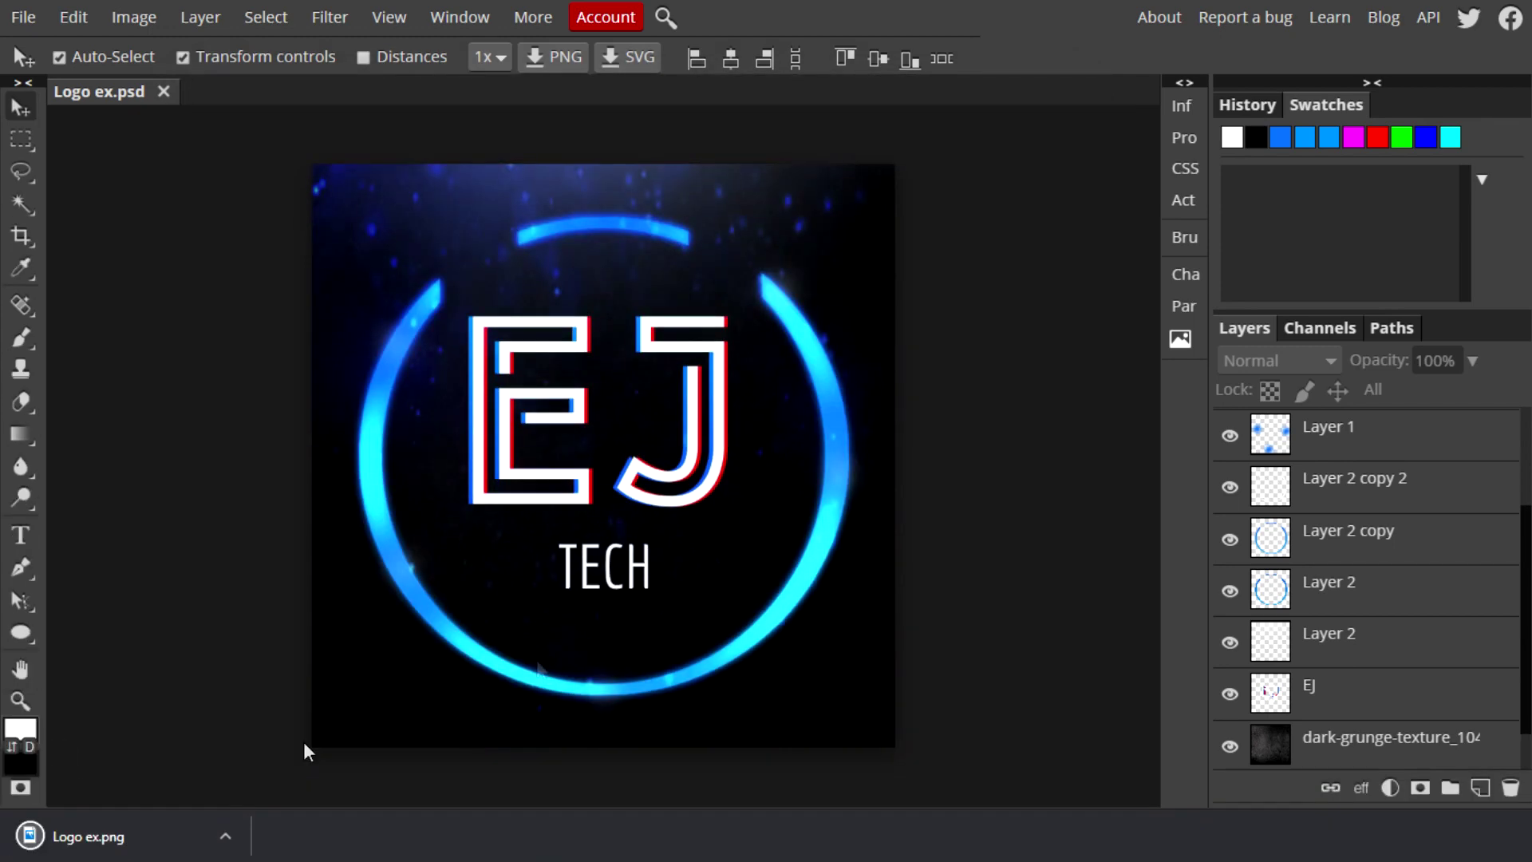